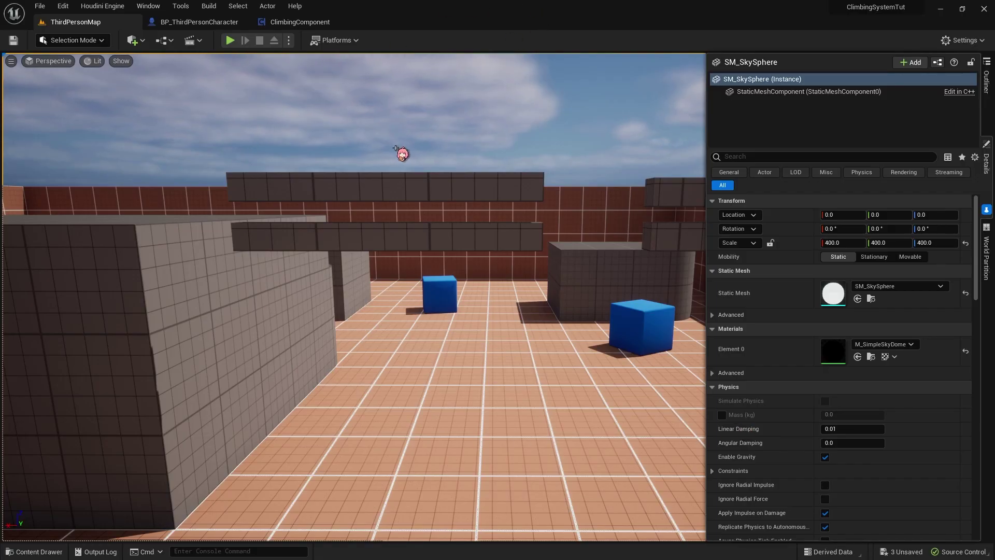
Open the ClimbingComponent blueprint's Get Wall Height function graph
{"action": "mouse_move", "coordinate": [215, 126]}
{"action": "left_mouse_down"}
{"action": "mouse_move", "coordinate": [234, 104]}
{"action": "mouse_move", "coordinate": [222, 93]}
{"action": "left_mouse_up"}
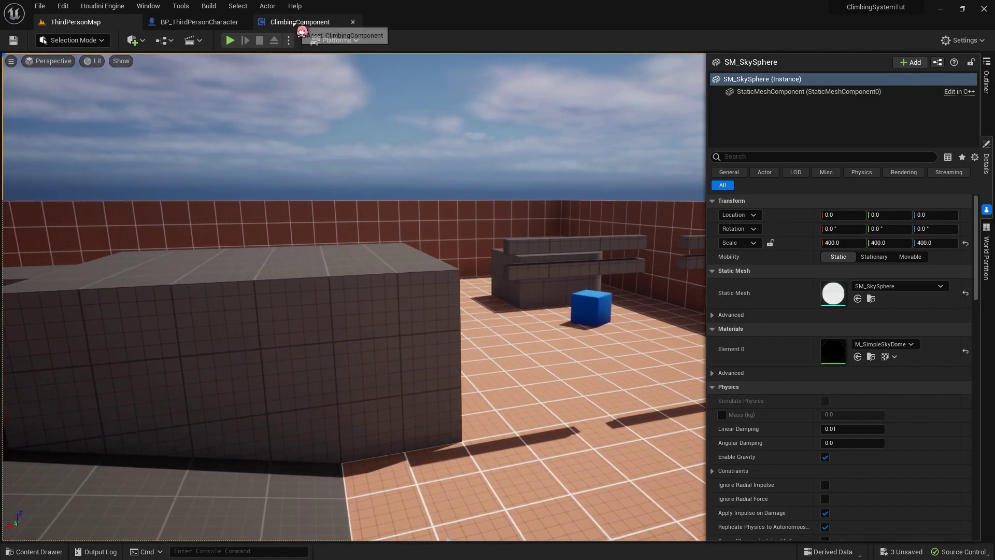
{"action": "left_click", "coordinate": [301, 22]}
{"action": "left_click", "coordinate": [184, 58]}
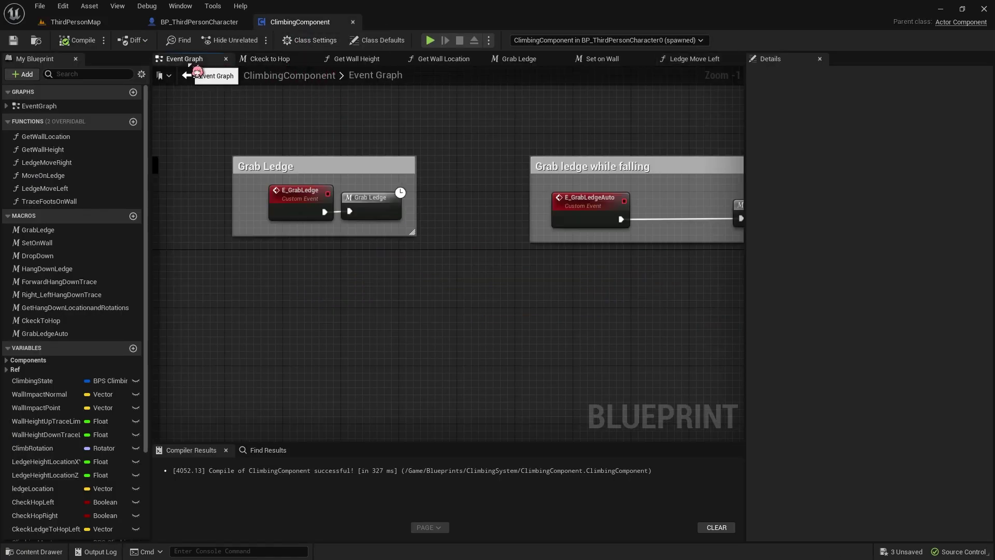
{"action": "scroll", "coordinate": [381, 148], "scroll_direction": "down", "scroll_amount": 2}
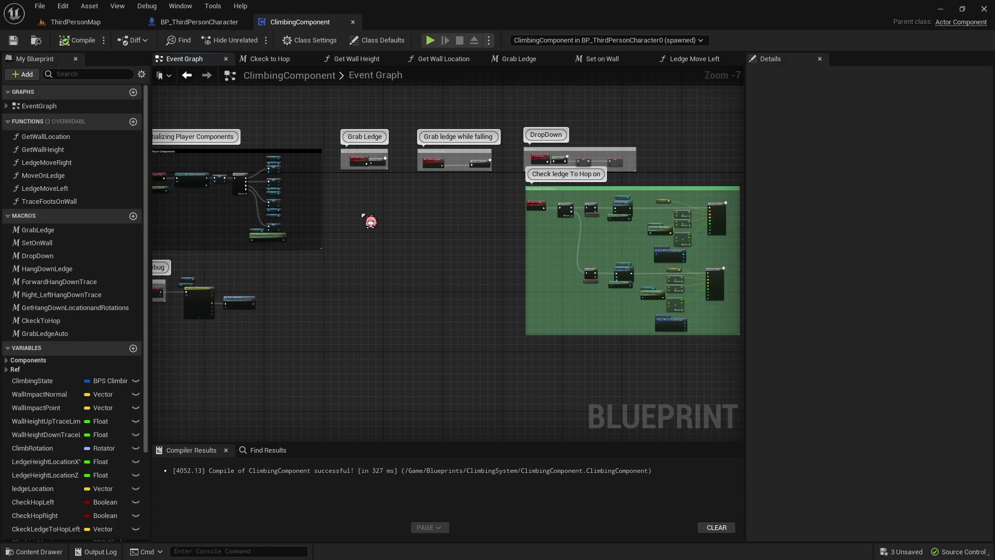
{"action": "left_click", "coordinate": [443, 59]}
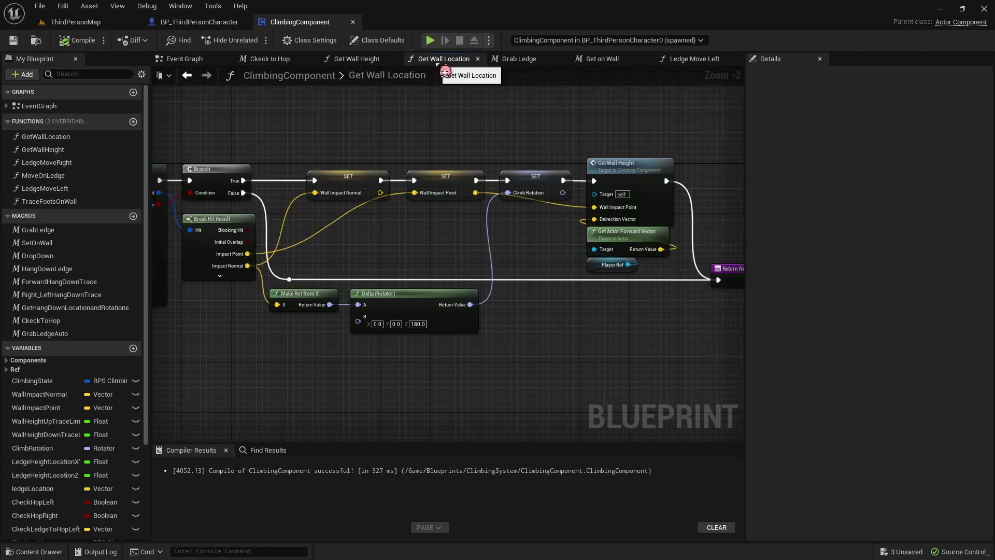
{"action": "left_click", "coordinate": [356, 59]}
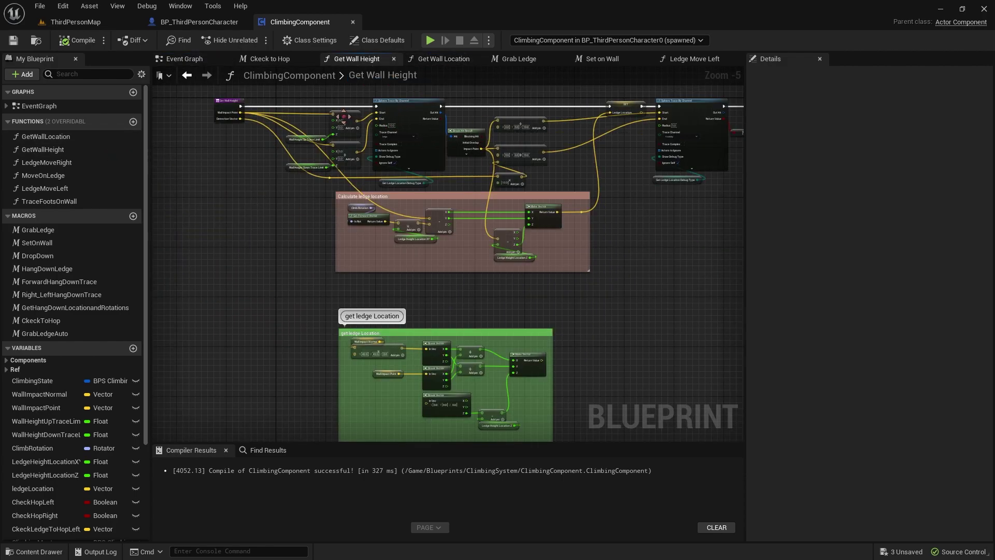
Set the Wall Height Up Trace Limit default value to 10.0
{"action": "right_click_drag", "start_coordinate": [357, 73], "coordinate": [236, 162]}
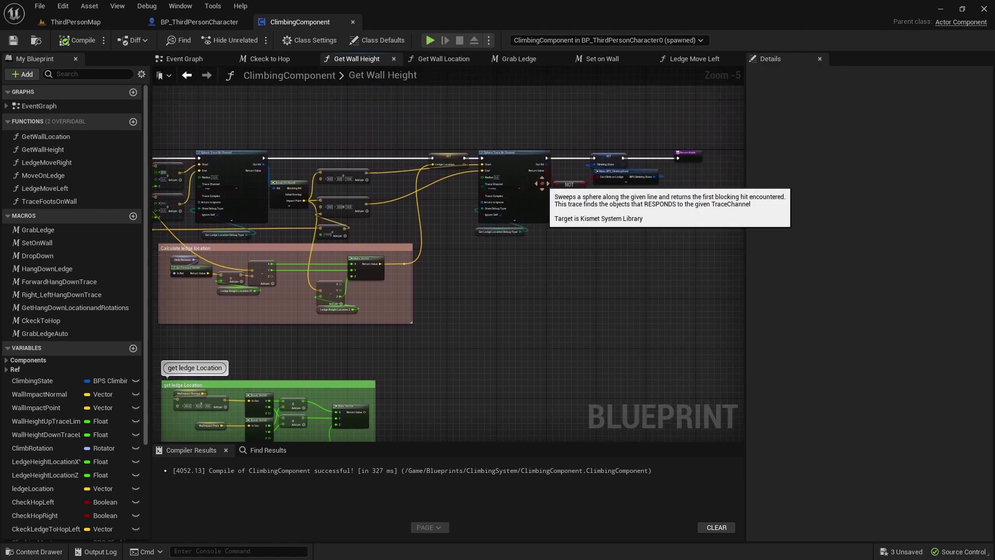
{"action": "scroll", "coordinate": [444, 183], "scroll_direction": "up", "scroll_amount": 3}
{"action": "scroll", "coordinate": [445, 183], "scroll_direction": "down", "scroll_amount": 3}
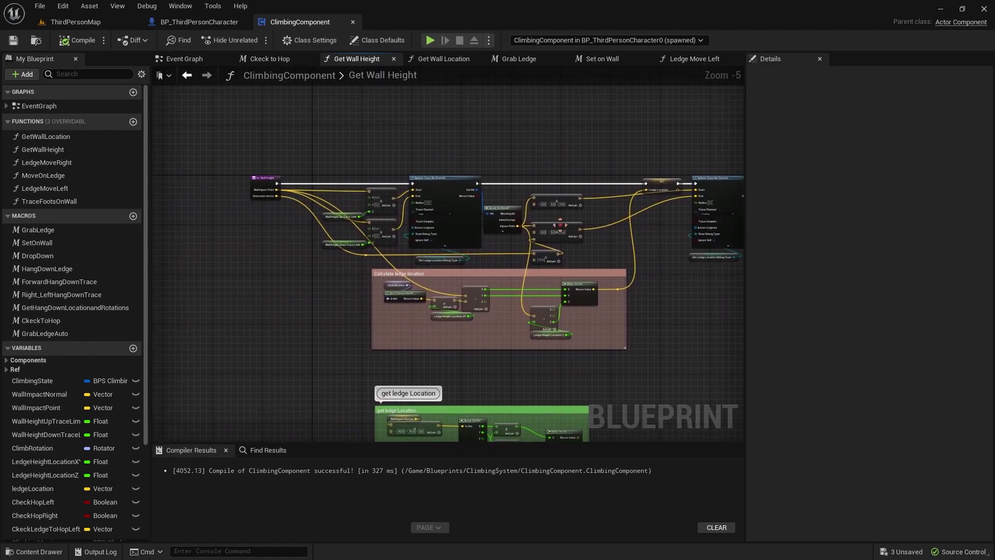
{"action": "scroll", "coordinate": [342, 215], "scroll_direction": "up", "scroll_amount": 4}
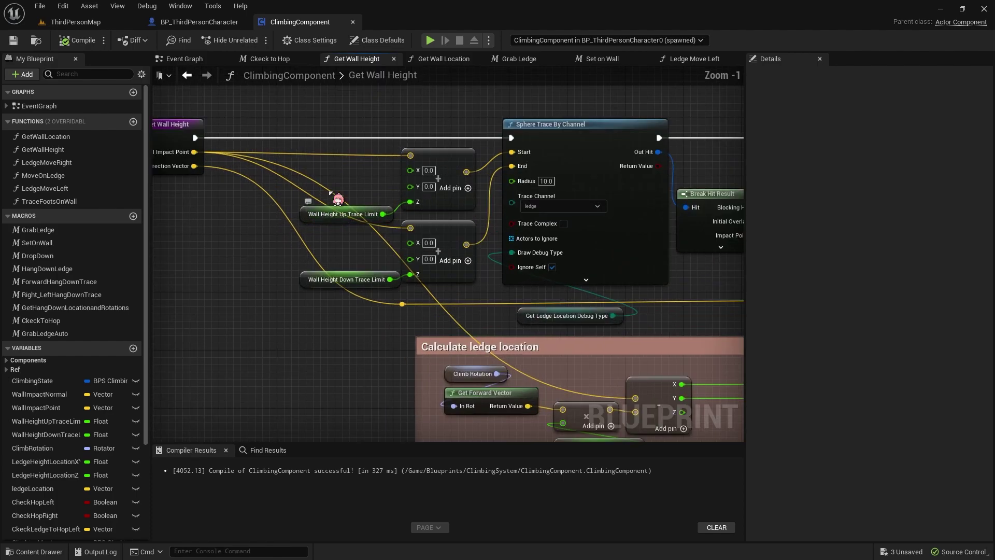
{"action": "left_click", "coordinate": [339, 214]}
{"action": "left_click_drag", "start_coordinate": [343, 184], "coordinate": [346, 250]}
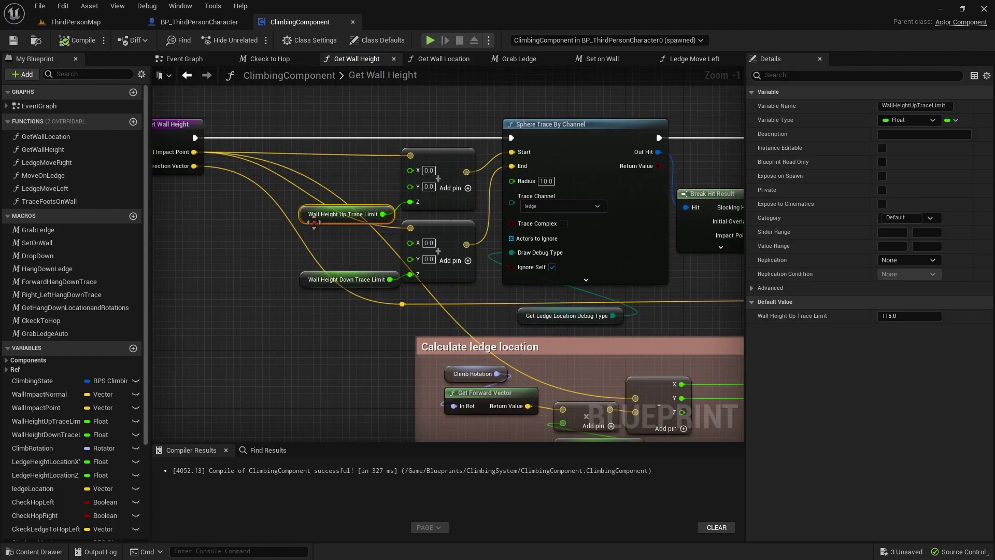
{"action": "left_click", "coordinate": [885, 316]}
{"action": "type", "text": "10"}
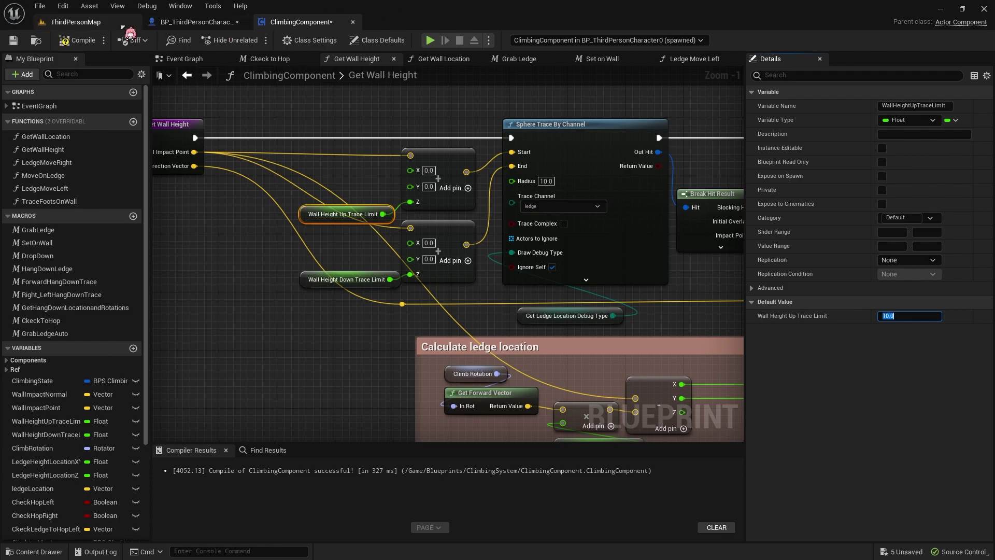
Compile and save ClimbingComponent, then save BP_ThirdPersonCharacter
{"action": "left_click", "coordinate": [78, 40]}
{"action": "left_click", "coordinate": [13, 41]}
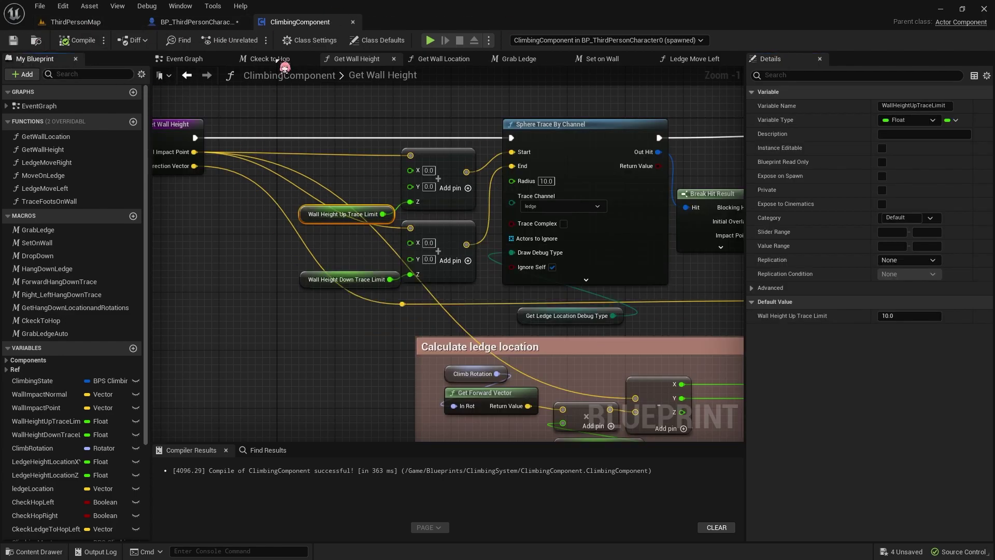
{"action": "left_click", "coordinate": [207, 21]}
{"action": "left_click", "coordinate": [13, 42]}
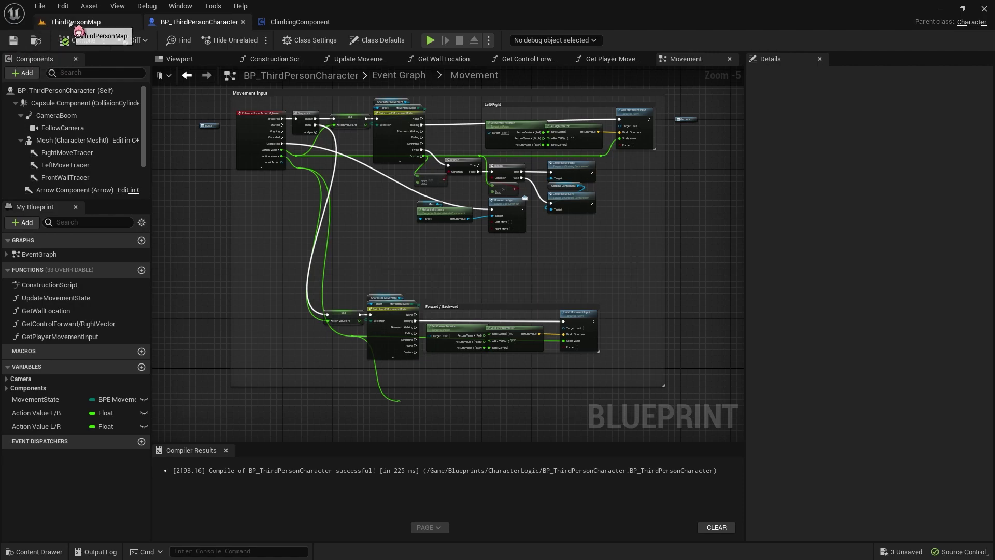
{"action": "left_click", "coordinate": [76, 22]}
Play the level, climb a wall, drop off the ledge and climb back down
{"action": "left_click", "coordinate": [229, 40]}
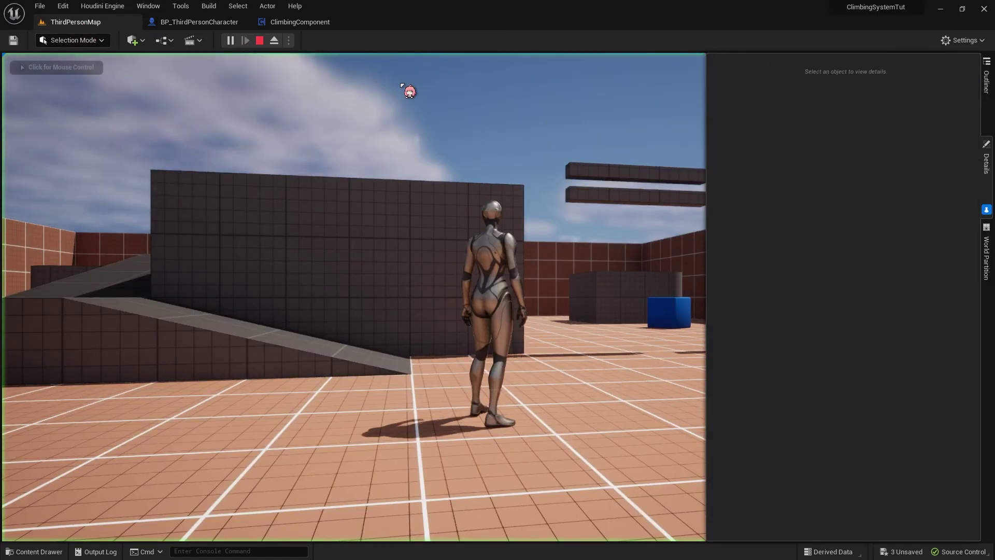
{"action": "left_click", "coordinate": [541, 286]}
{"action": "key", "text": "w"}
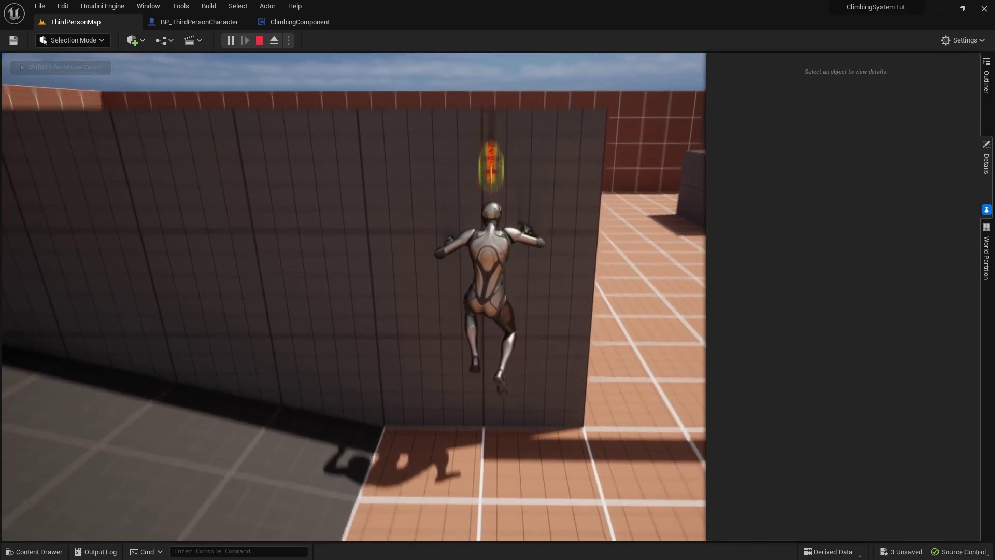
{"action": "key", "text": "w"}
{"action": "key", "text": "s"}
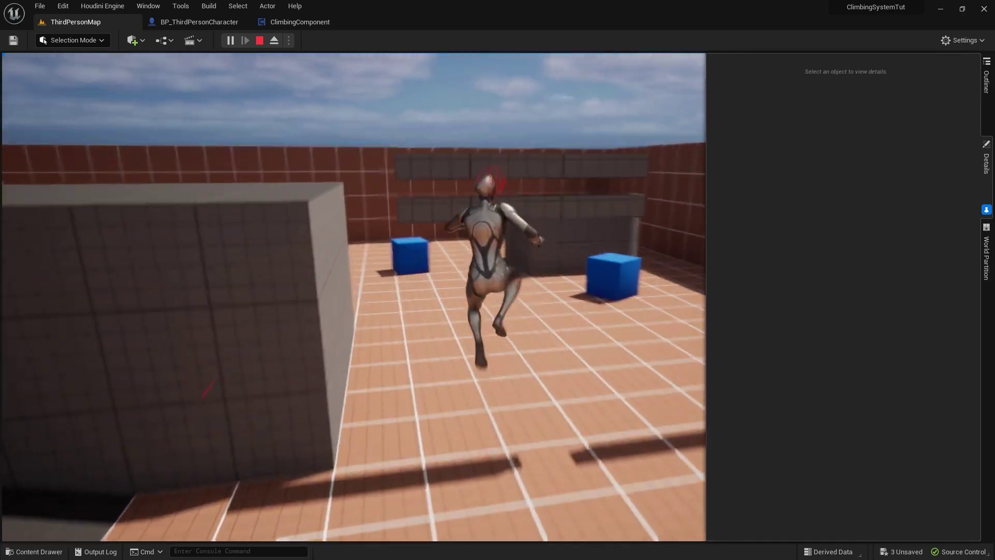
Test jumping onto walls and leaping between them, then end play and return to ClimbingComponent
{"action": "key", "text": "space"}
{"action": "key", "text": "w"}
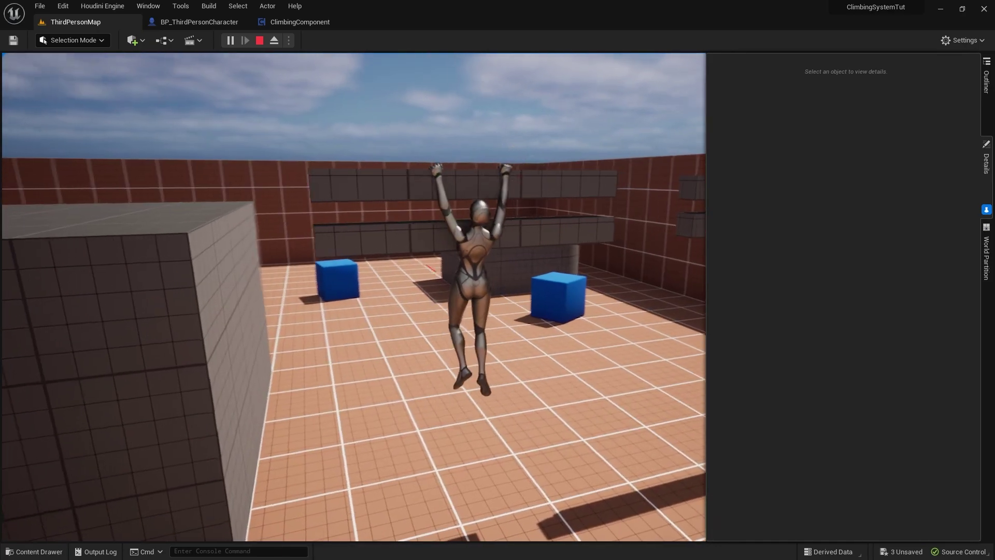
{"action": "key", "text": "w"}
{"action": "key", "text": "space"}
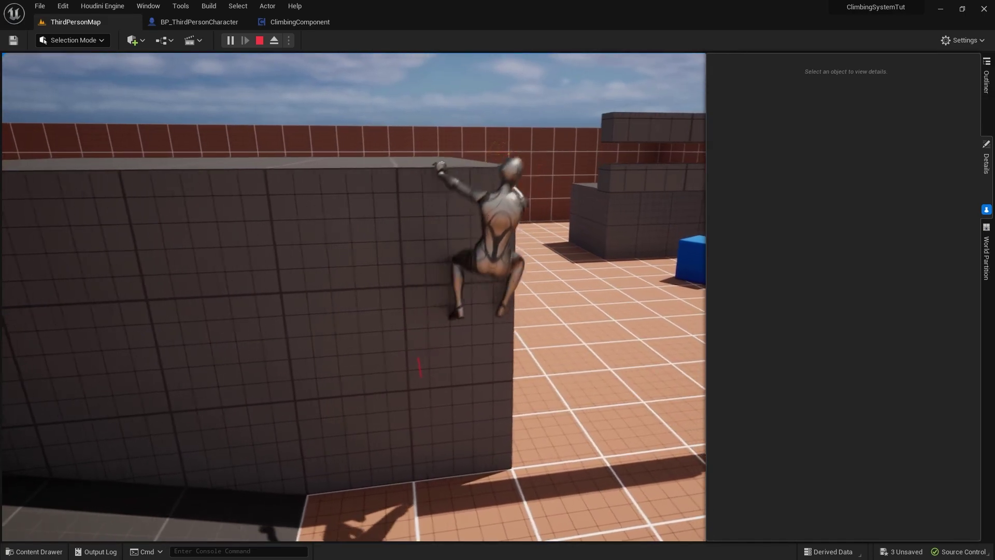
{"action": "key", "text": "space"}
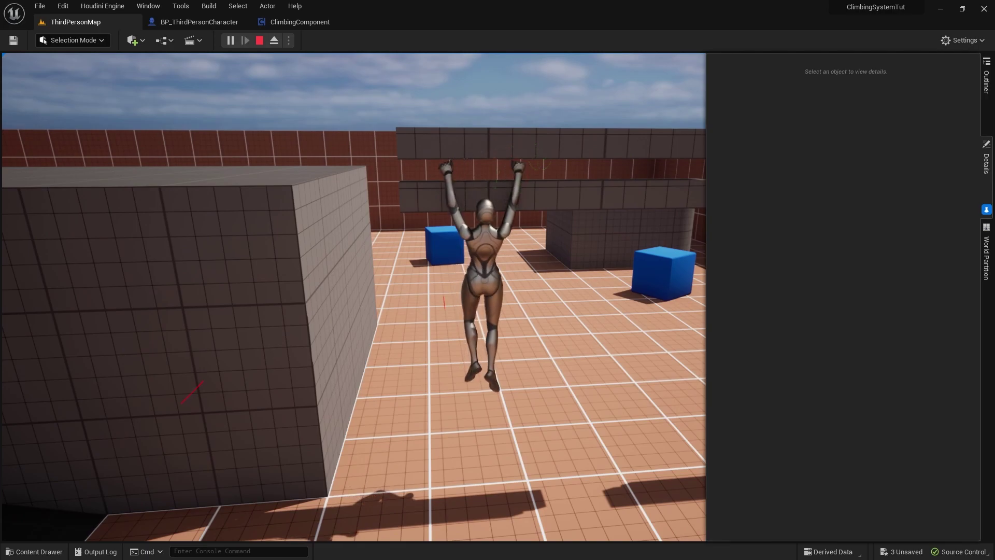
{"action": "key", "text": "Escape"}
{"action": "left_click", "coordinate": [299, 22]}
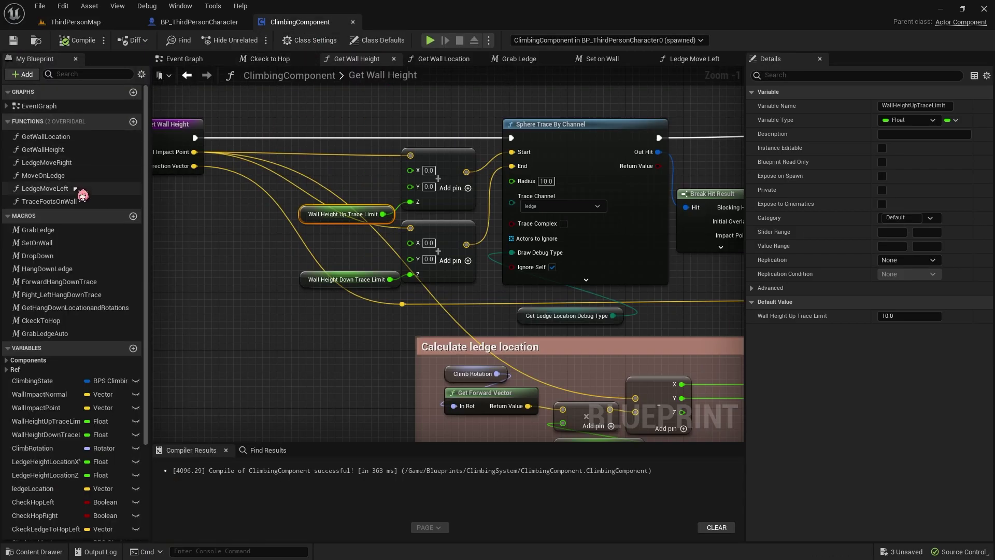
In Ledge Move Left, set the trace offset Z values to 10 and -5, then compile and save
{"action": "double_click", "coordinate": [46, 188]}
{"action": "scroll", "coordinate": [690, 282], "scroll_direction": "up", "scroll_amount": 6}
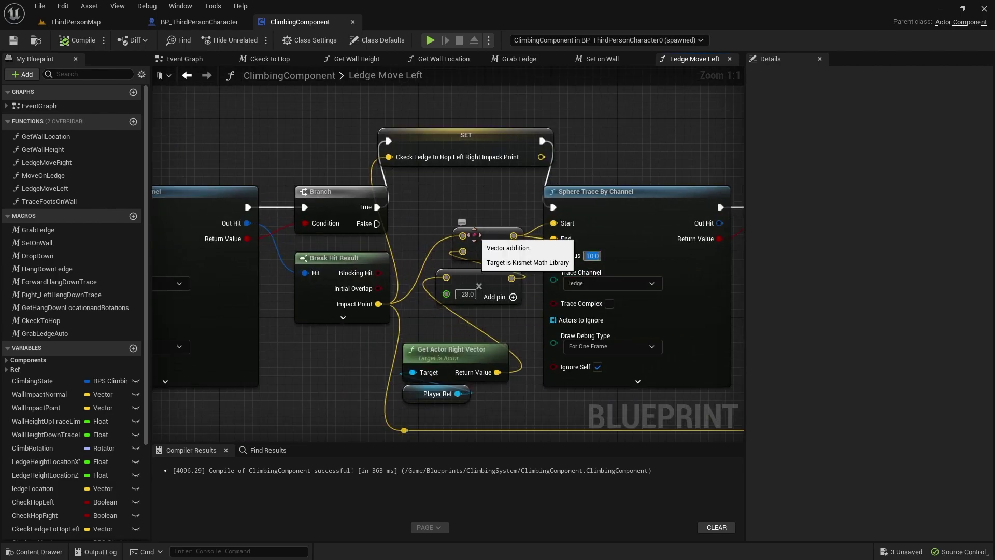
{"action": "key", "text": "Return"}
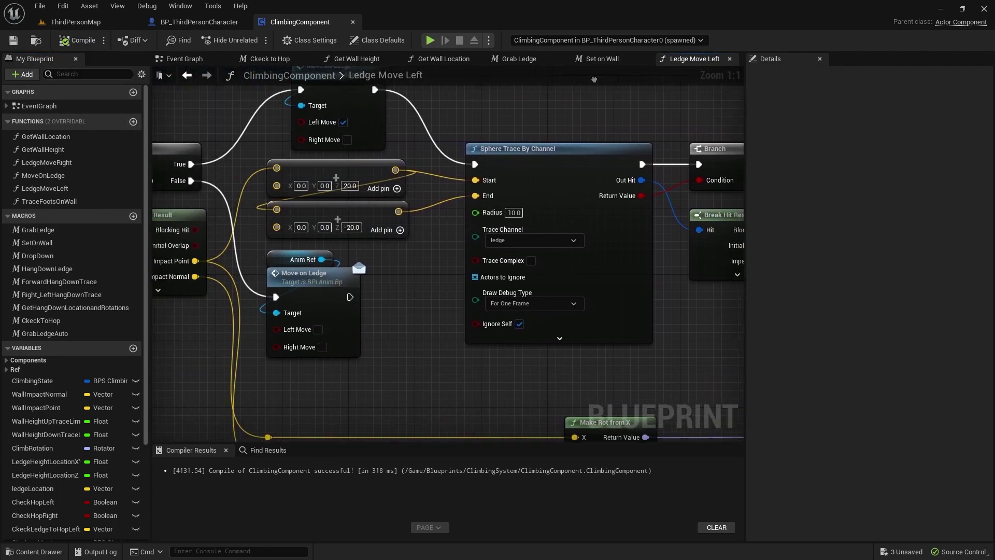
{"action": "right_click_drag", "start_coordinate": [595, 79], "coordinate": [599, 79]}
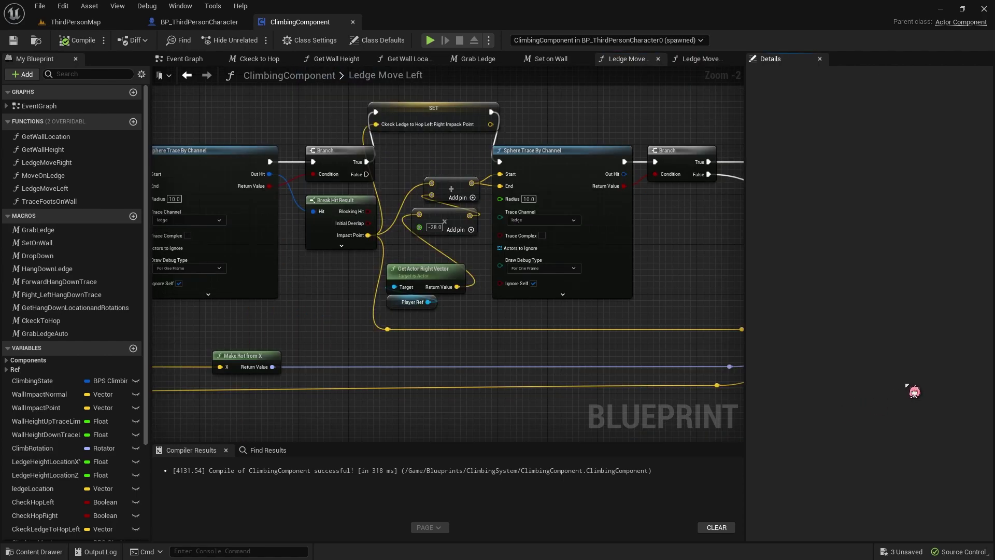
{"action": "scroll", "coordinate": [484, 237], "scroll_direction": "up", "scroll_amount": 3}
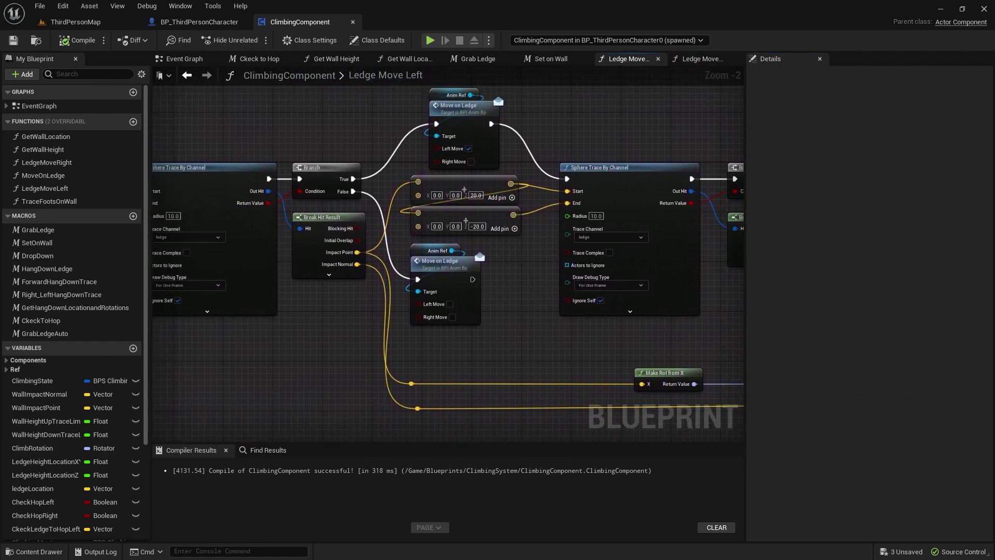
{"action": "left_click", "coordinate": [482, 223]}
{"action": "type", "text": "10"}
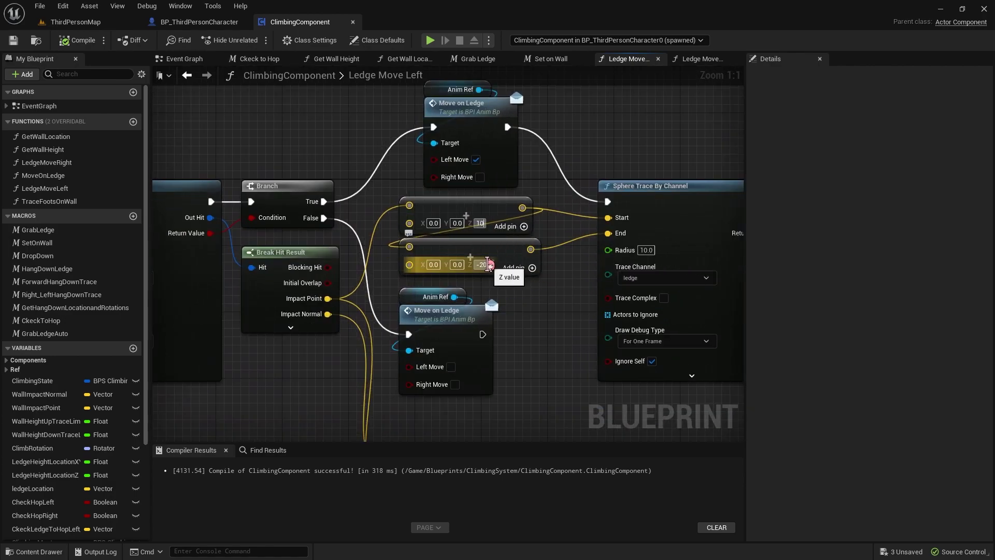
{"action": "scroll", "coordinate": [487, 265], "scroll_direction": "down", "scroll_amount": 2}
{"action": "mouse_move", "coordinate": [487, 264]}
{"action": "right_mouse_down"}
{"action": "mouse_move", "coordinate": [674, 292]}
{"action": "mouse_move", "coordinate": [456, 301]}
{"action": "right_mouse_up"}
{"action": "scroll", "coordinate": [466, 291], "scroll_direction": "up", "scroll_amount": 2}
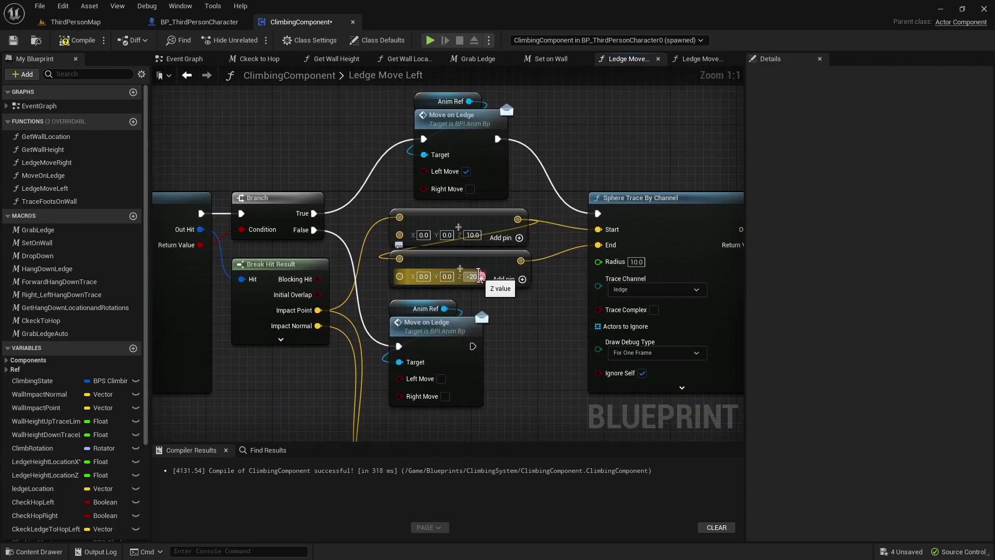
{"action": "type", "text": "-5"}
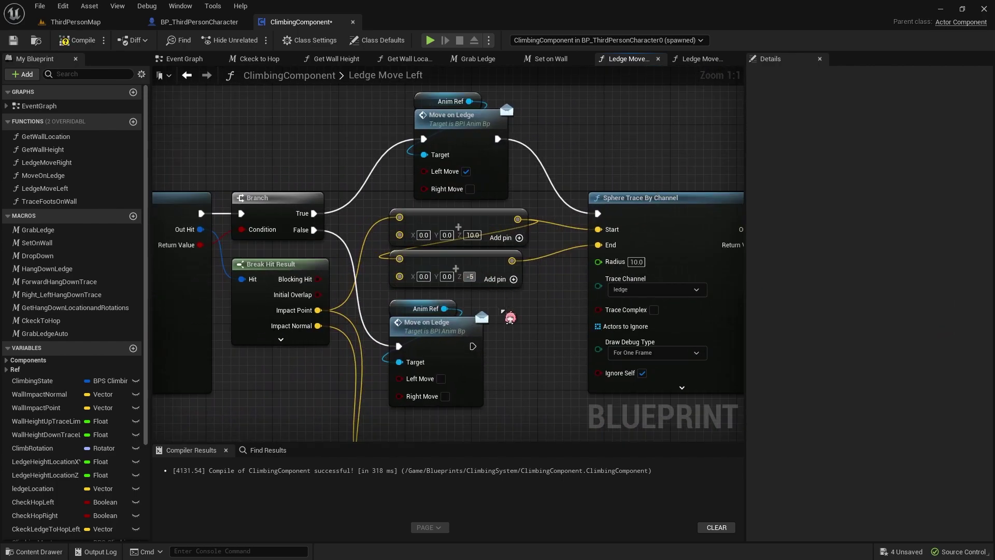
{"action": "key", "text": "Return"}
{"action": "left_click", "coordinate": [77, 40]}
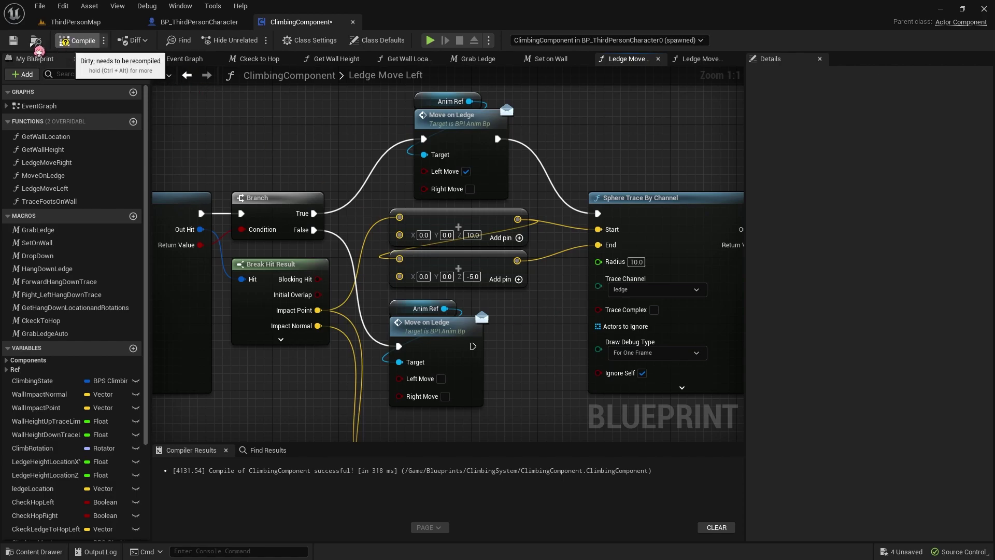
{"action": "left_click", "coordinate": [13, 40]}
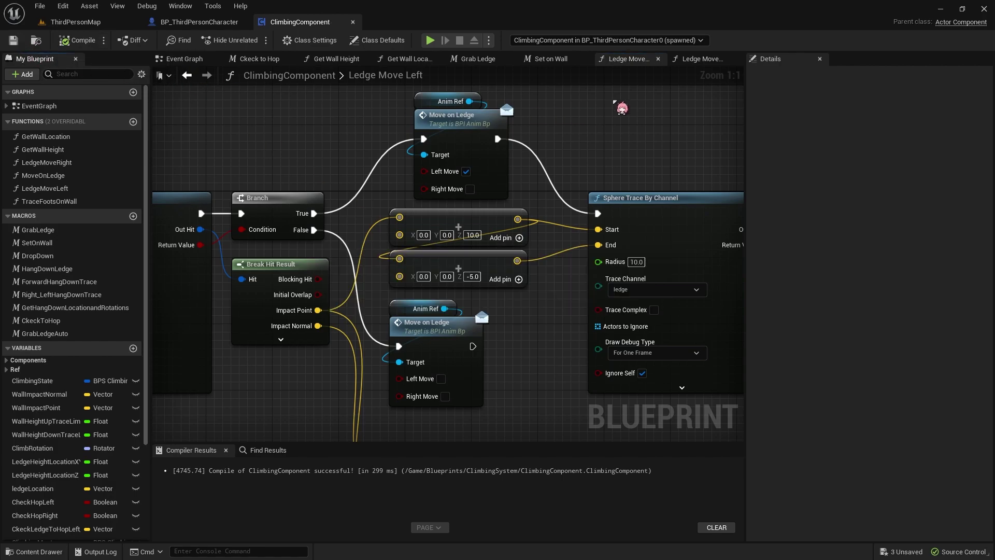
In Ledge Move Right, set the upper offset Z to 10 and the lower to -5.0
{"action": "left_click", "coordinate": [702, 59]}
{"action": "right_click_drag", "start_coordinate": [401, 206], "coordinate": [411, 177]}
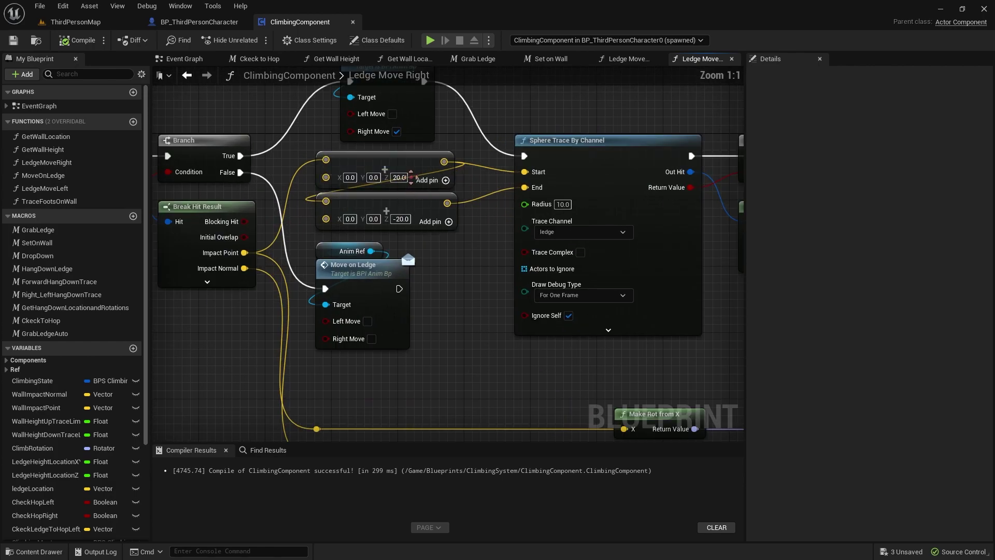
{"action": "left_click", "coordinate": [407, 177]}
{"action": "type", "text": "10"}
{"action": "left_click", "coordinate": [402, 219]}
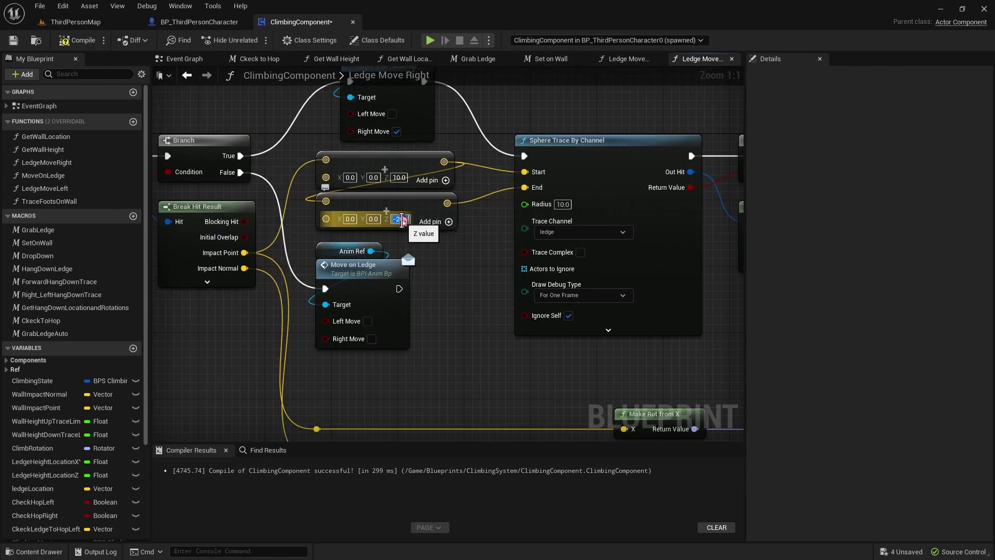
{"action": "type", "text": "-5"}
{"action": "key", "text": "Return"}
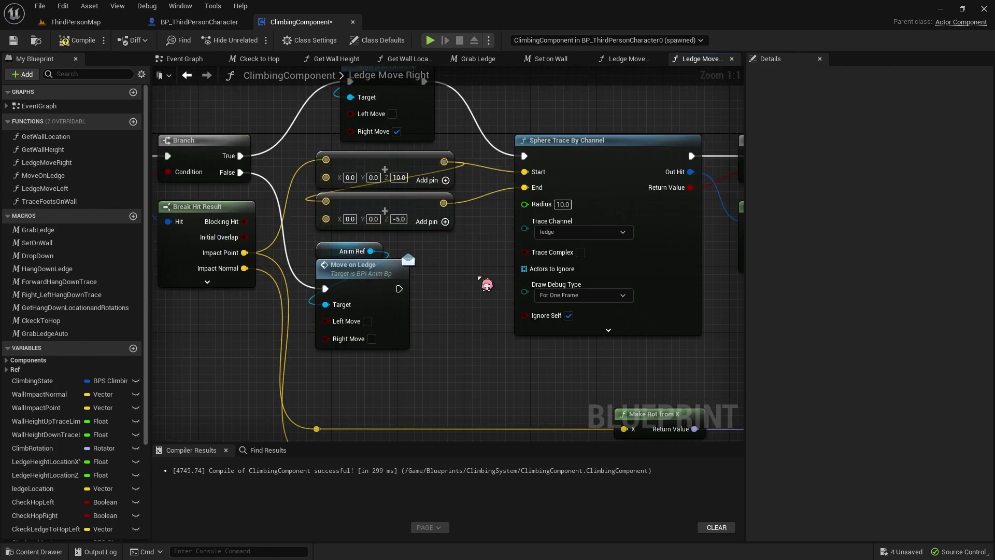
{"action": "scroll", "coordinate": [473, 273], "scroll_direction": "down", "scroll_amount": 1}
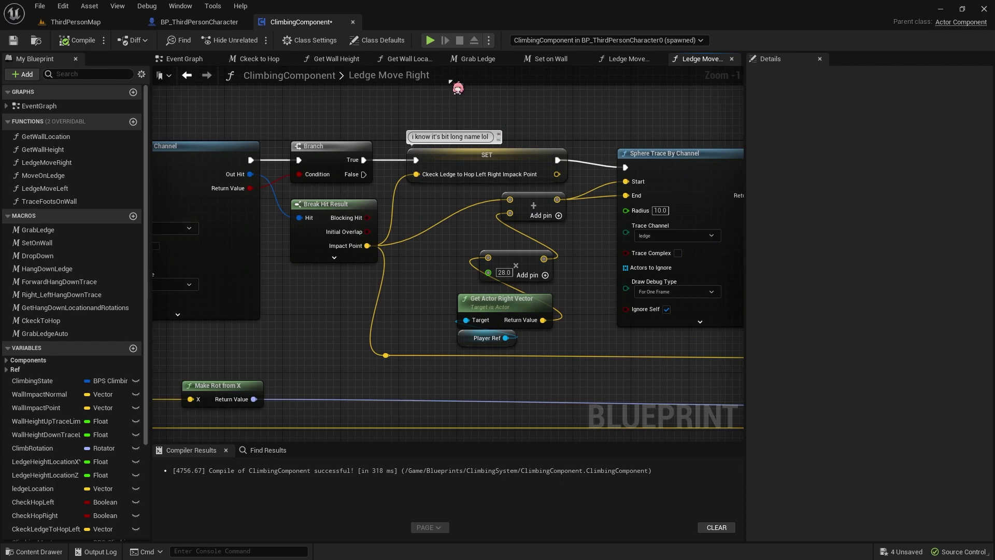
{"action": "left_click", "coordinate": [437, 43]}
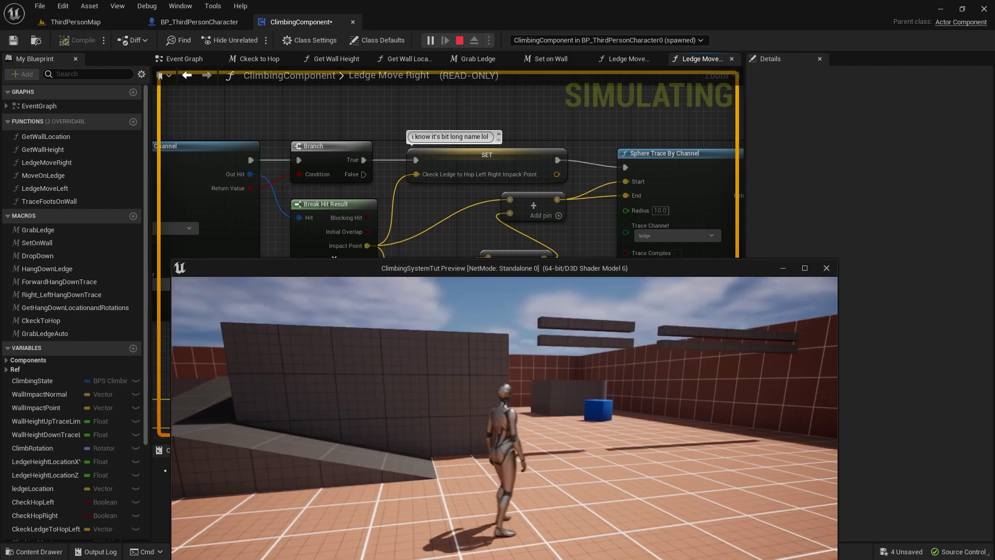
{"action": "key", "text": "w"}
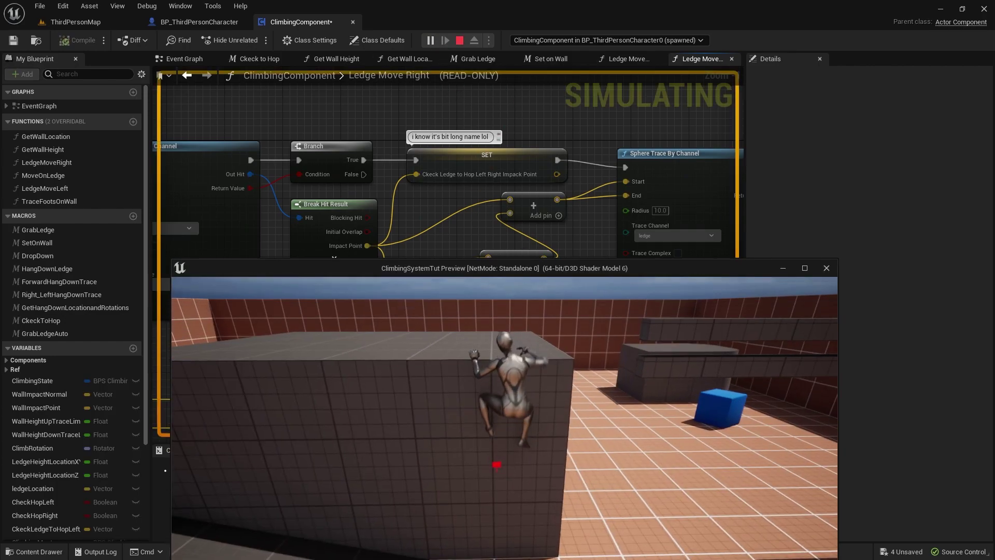
{"action": "key", "text": "space"}
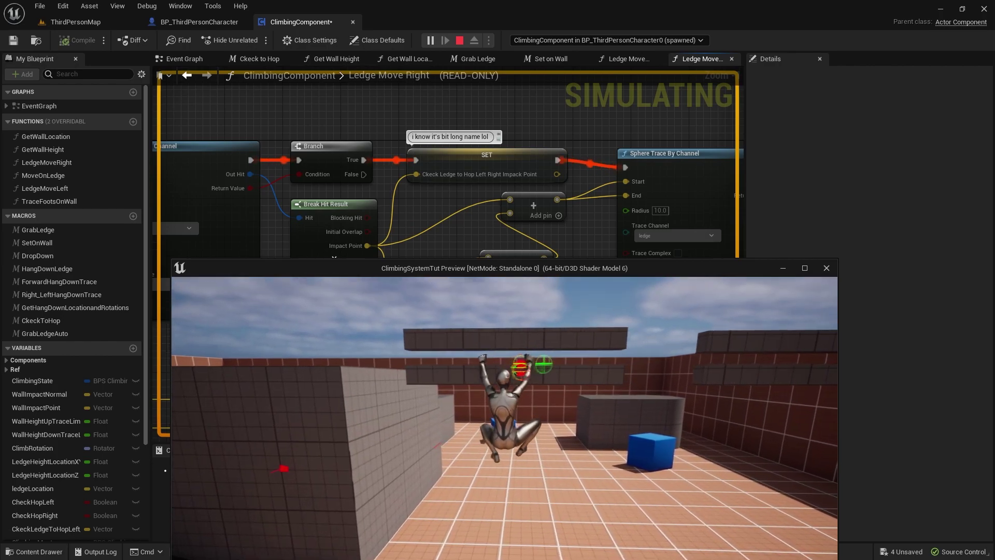
{"action": "key", "text": "c"}
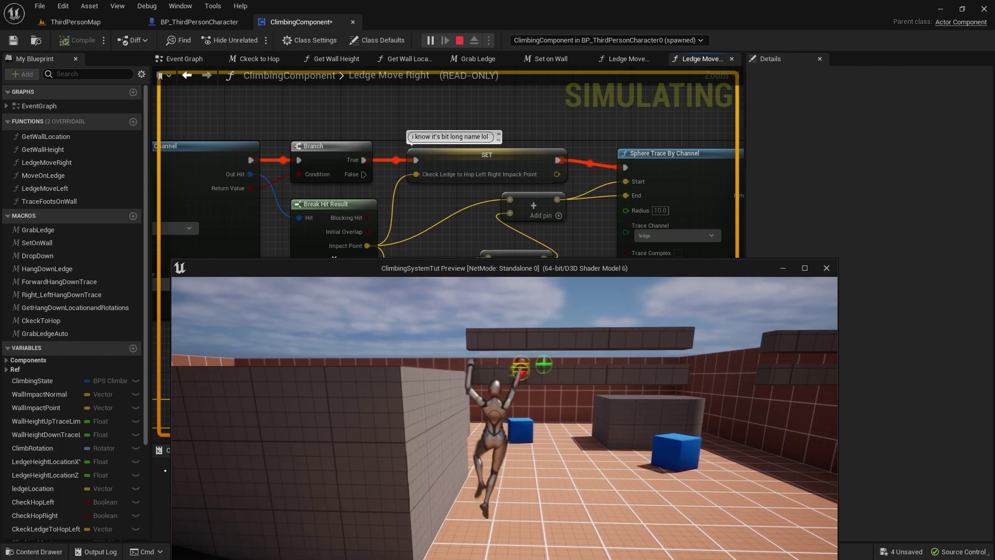
{"action": "key", "text": "c"}
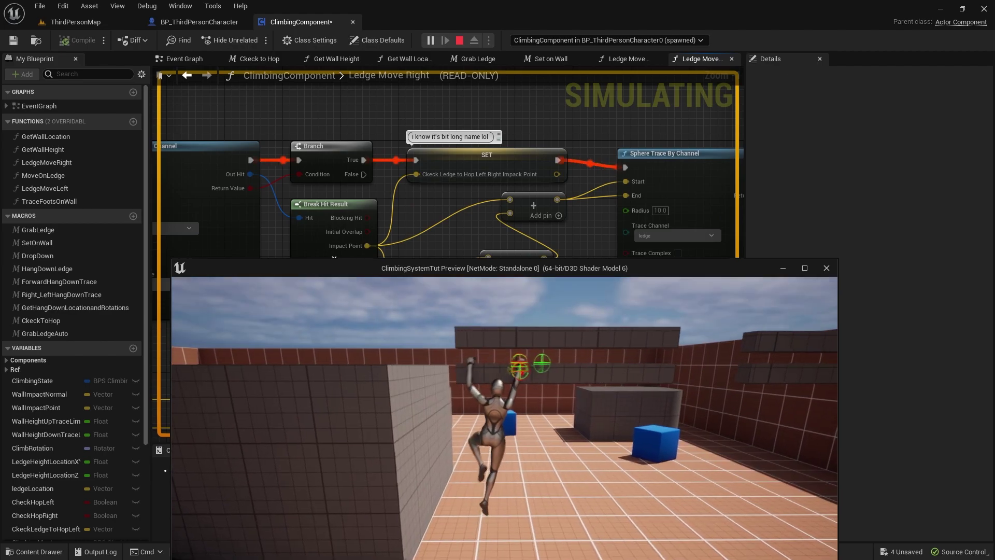
{"action": "key", "text": "c"}
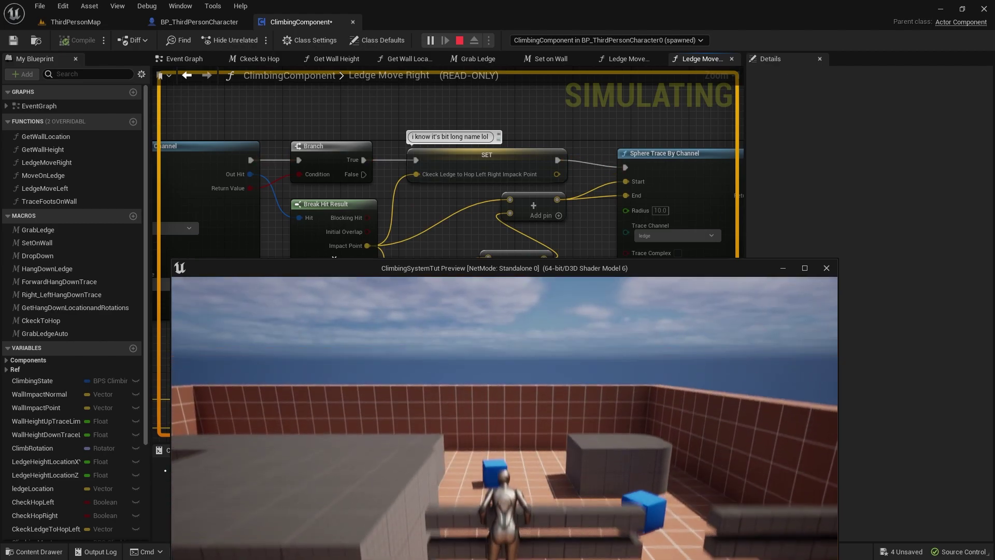
{"action": "key", "text": "w"}
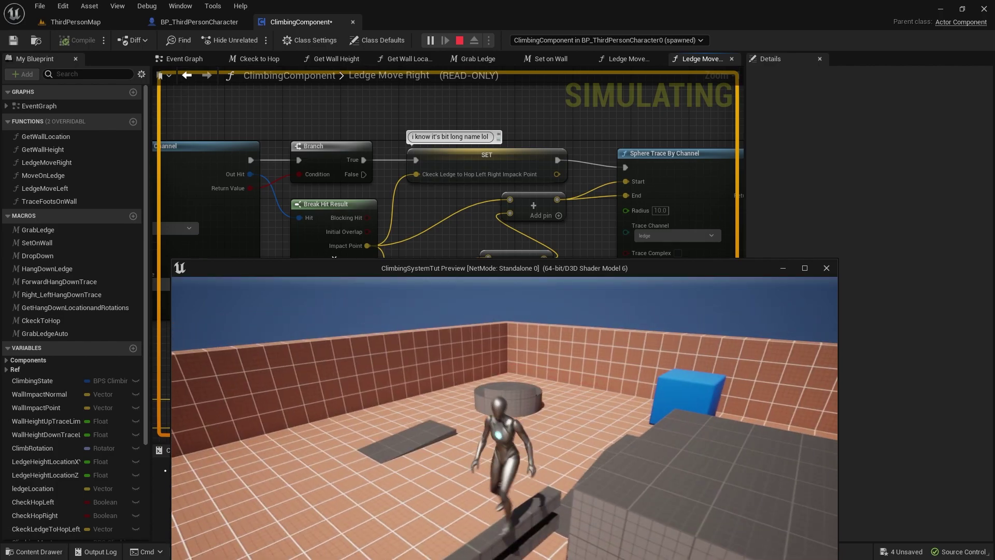
{"action": "key", "text": "w"}
{"action": "key", "text": "w"}
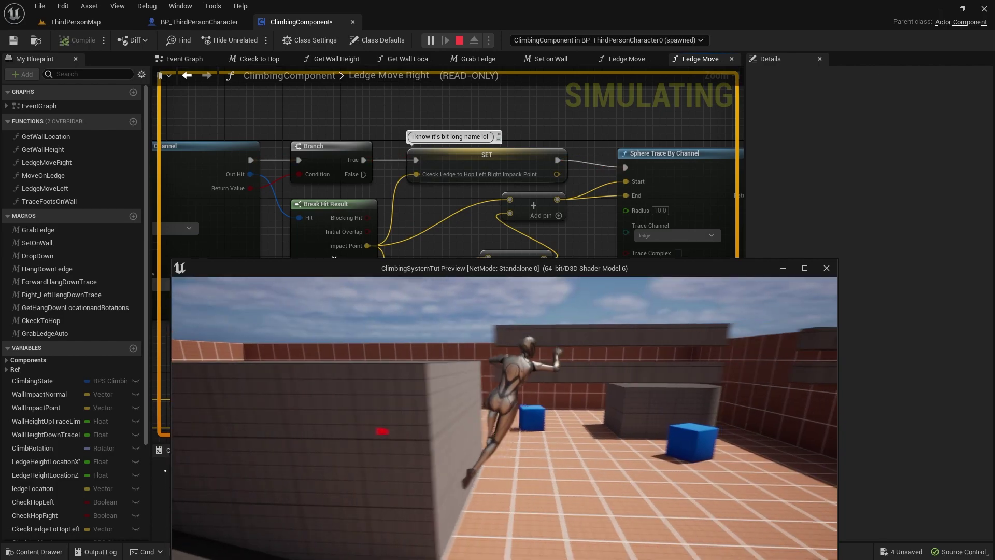
{"action": "key", "text": "d"}
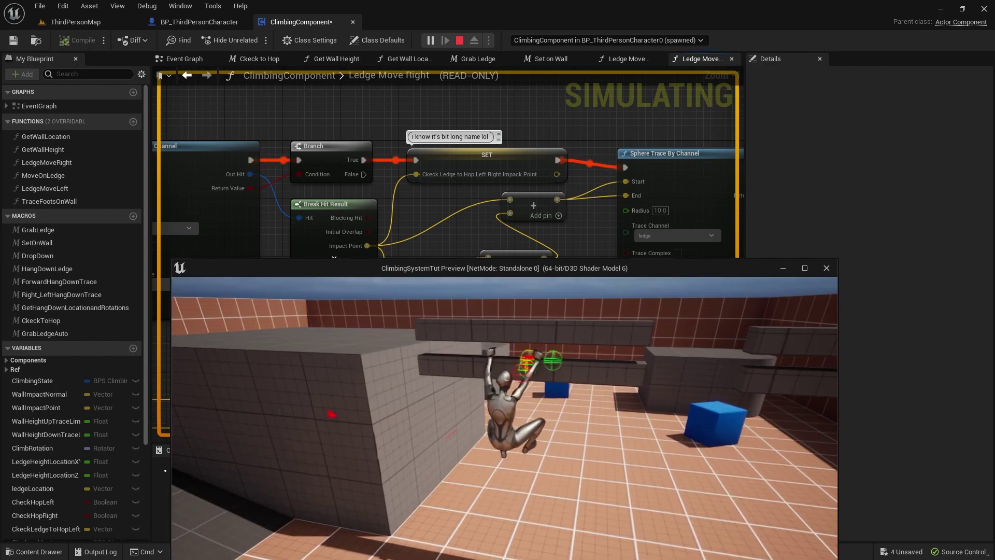
{"action": "key", "text": "Escape"}
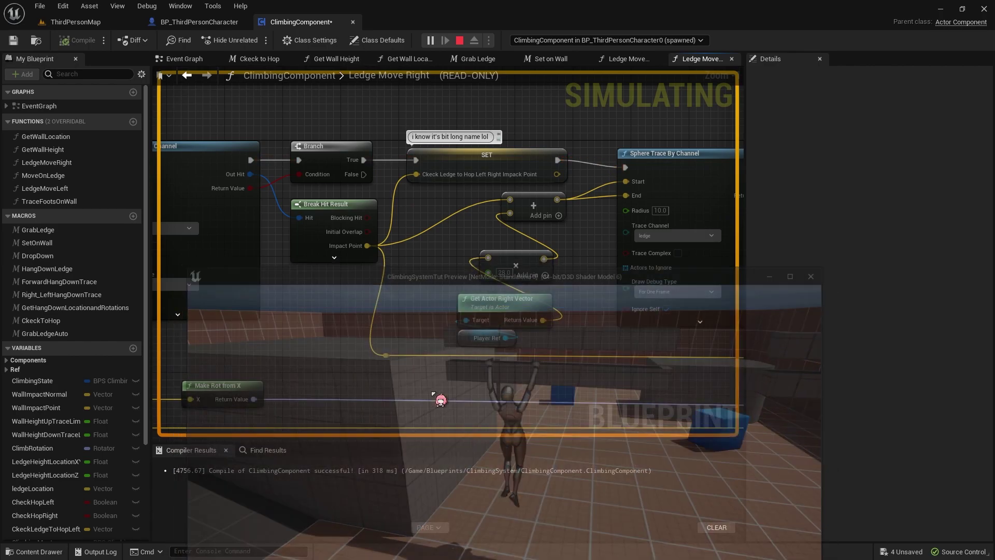
Save ClimbingComponent and bring the Ckeck to Hop macro nodes into view
{"action": "key", "text": "ctrl+s"}
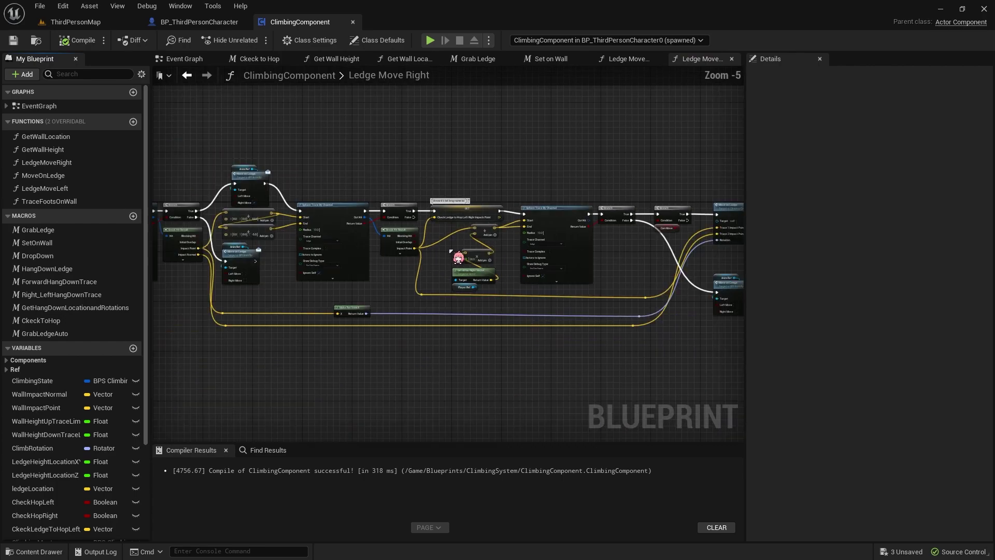
{"action": "scroll", "coordinate": [474, 269], "scroll_direction": "down", "scroll_amount": 2}
{"action": "scroll", "coordinate": [480, 254], "scroll_direction": "down", "scroll_amount": 2}
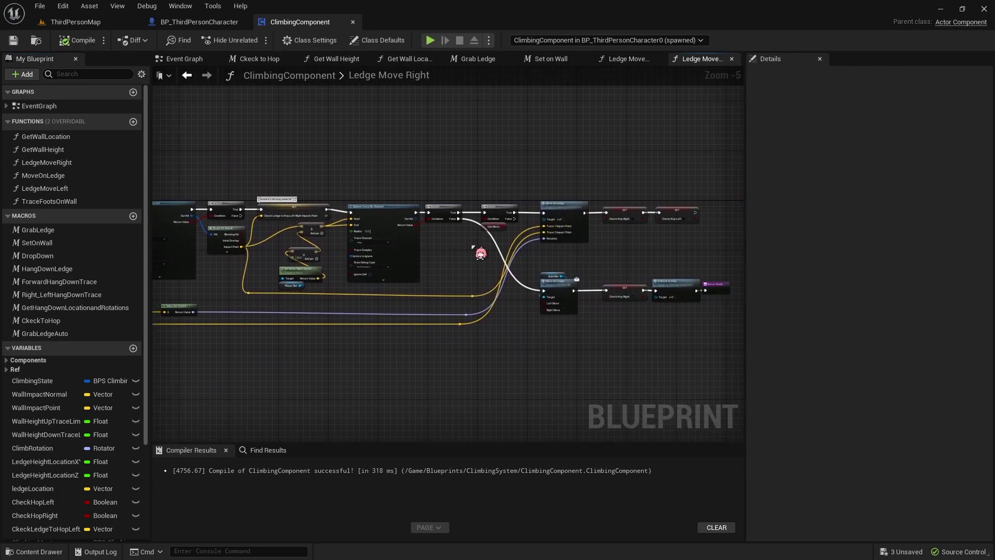
{"action": "scroll", "coordinate": [538, 231], "scroll_direction": "up", "scroll_amount": 2}
{"action": "scroll", "coordinate": [535, 231], "scroll_direction": "up", "scroll_amount": 1}
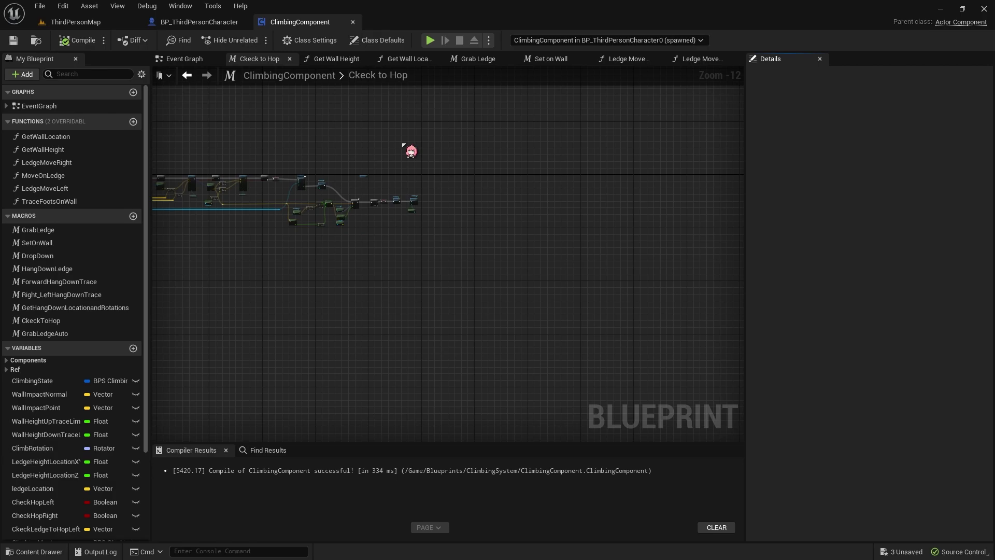
{"action": "scroll", "coordinate": [382, 181], "scroll_direction": "up", "scroll_amount": 4}
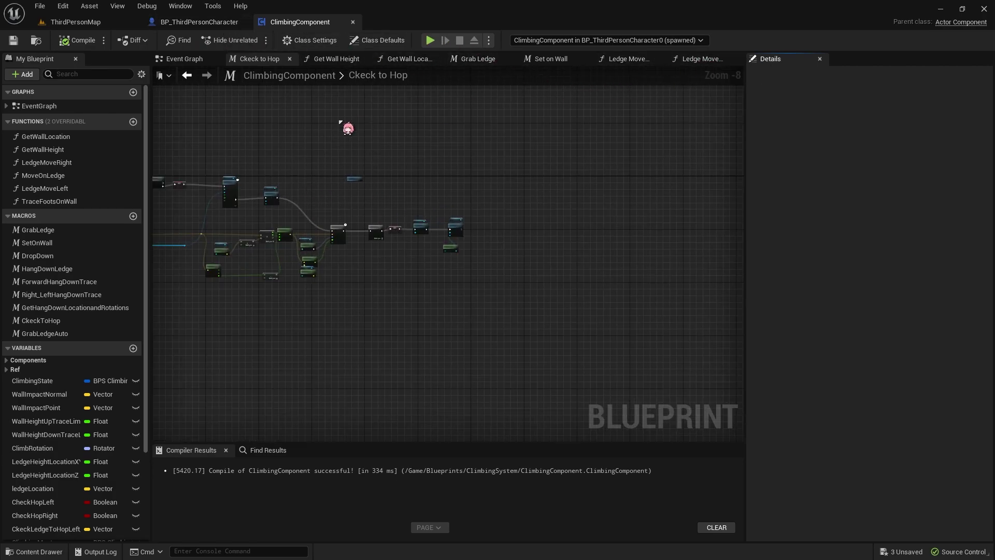
{"action": "right_click_drag", "start_coordinate": [341, 122], "coordinate": [371, 138]}
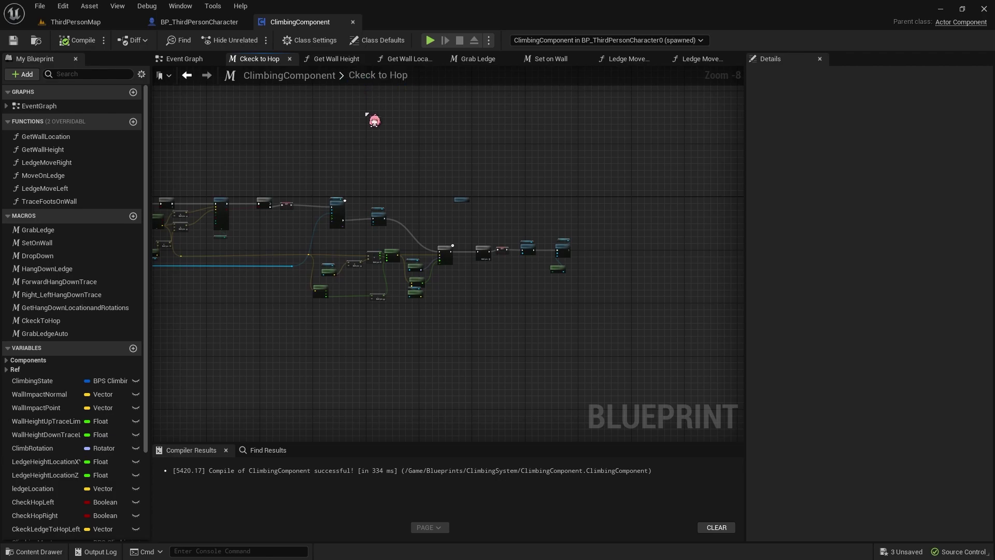
Move the Player Ref, Enable Input and controller nodes right to make room
{"action": "scroll", "coordinate": [517, 129], "scroll_direction": "up", "scroll_amount": 1}
{"action": "scroll", "coordinate": [482, 156], "scroll_direction": "up", "scroll_amount": 2}
{"action": "scroll", "coordinate": [497, 155], "scroll_direction": "up", "scroll_amount": 2}
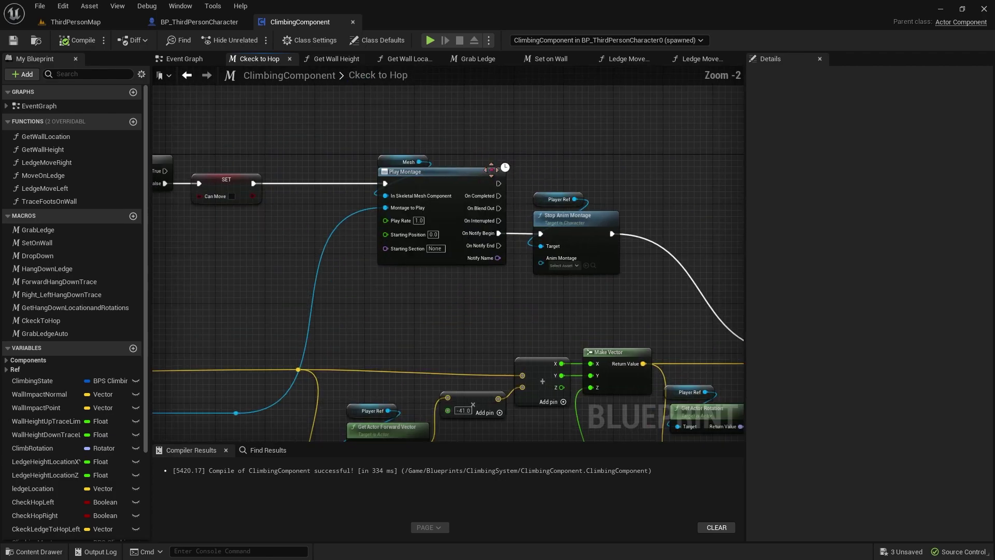
{"action": "scroll", "coordinate": [379, 126], "scroll_direction": "up", "scroll_amount": 1}
{"action": "left_click", "coordinate": [379, 126]}
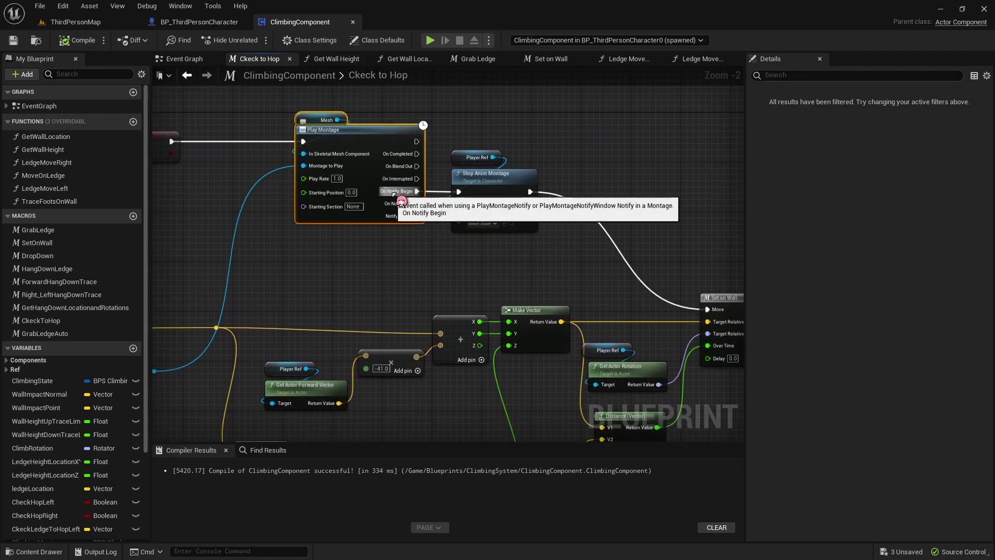
{"action": "mouse_move", "coordinate": [573, 251]}
{"action": "right_mouse_down"}
{"action": "mouse_move", "coordinate": [433, 221]}
{"action": "mouse_move", "coordinate": [270, 156]}
{"action": "mouse_move", "coordinate": [209, 161]}
{"action": "right_mouse_up"}
{"action": "left_click_drag", "start_coordinate": [434, 161], "coordinate": [454, 298]}
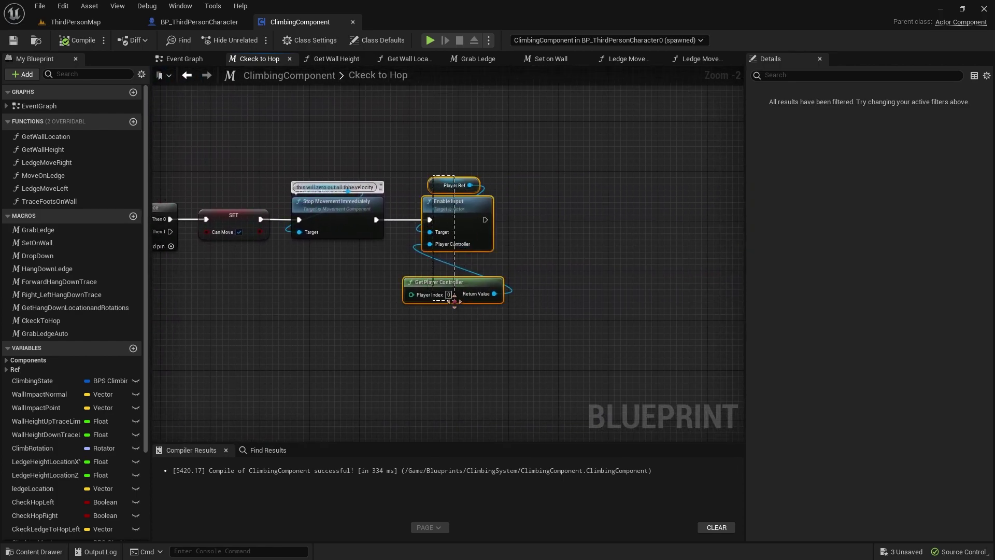
{"action": "left_click_drag", "start_coordinate": [451, 212], "coordinate": [570, 213]}
{"action": "left_click", "coordinate": [434, 199]}
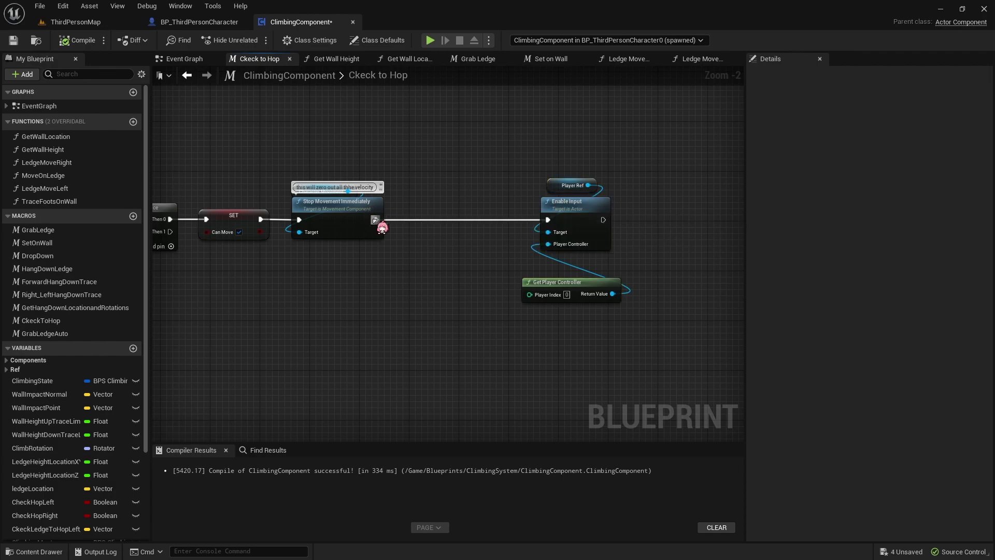
Insert a 0.2-second Delay after Stop Movement Immediately and launch a play test
{"action": "left_click_drag", "start_coordinate": [376, 220], "coordinate": [421, 223]}
{"action": "type", "text": "del"}
{"action": "type", "text": "a"}
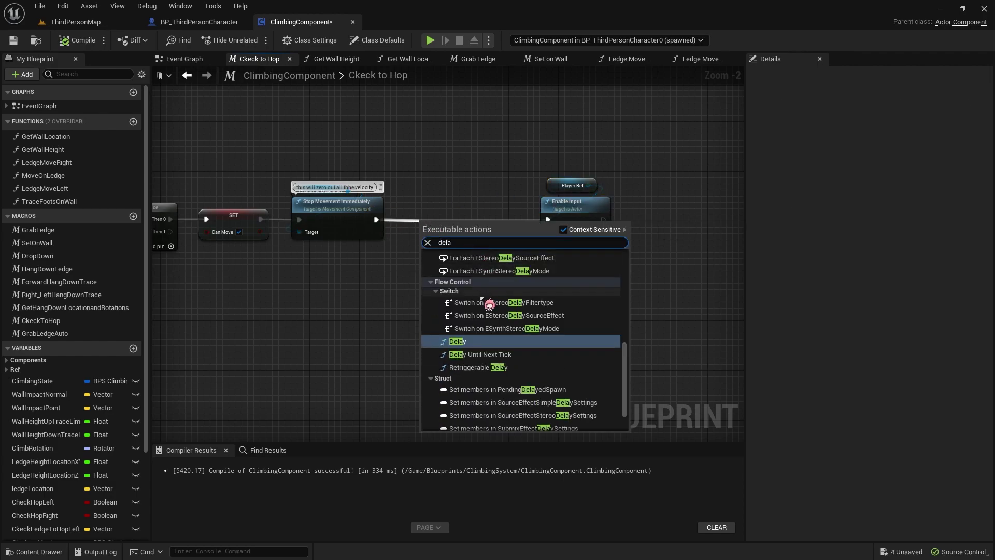
{"action": "left_click", "coordinate": [483, 343]}
{"action": "left_click", "coordinate": [453, 271]}
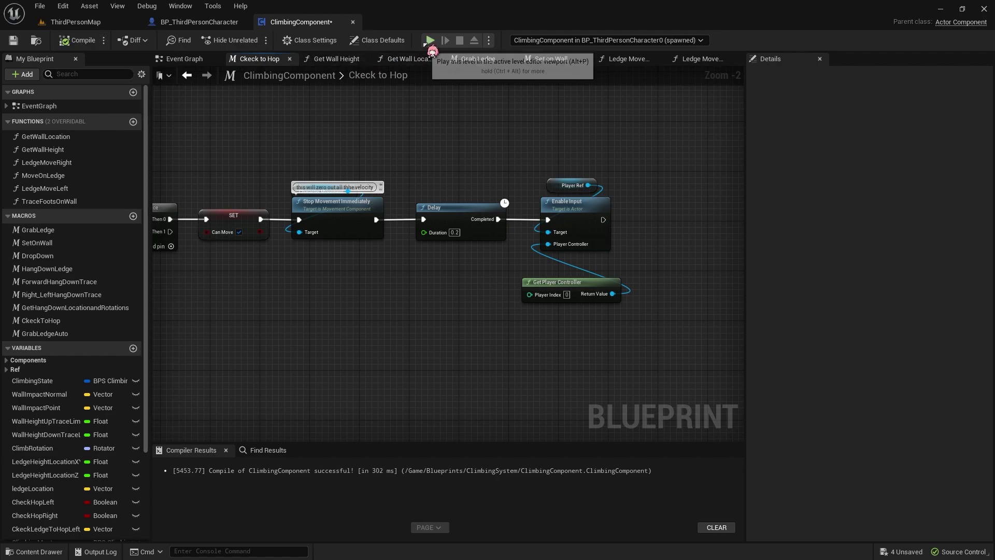
{"action": "left_click", "coordinate": [430, 40]}
{"action": "key", "text": "w"}
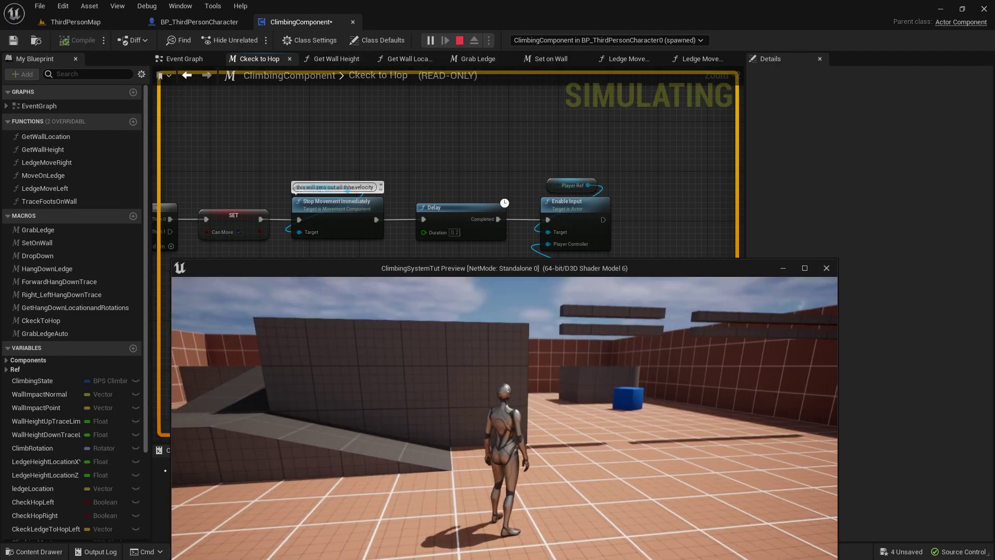
{"action": "key", "text": "space"}
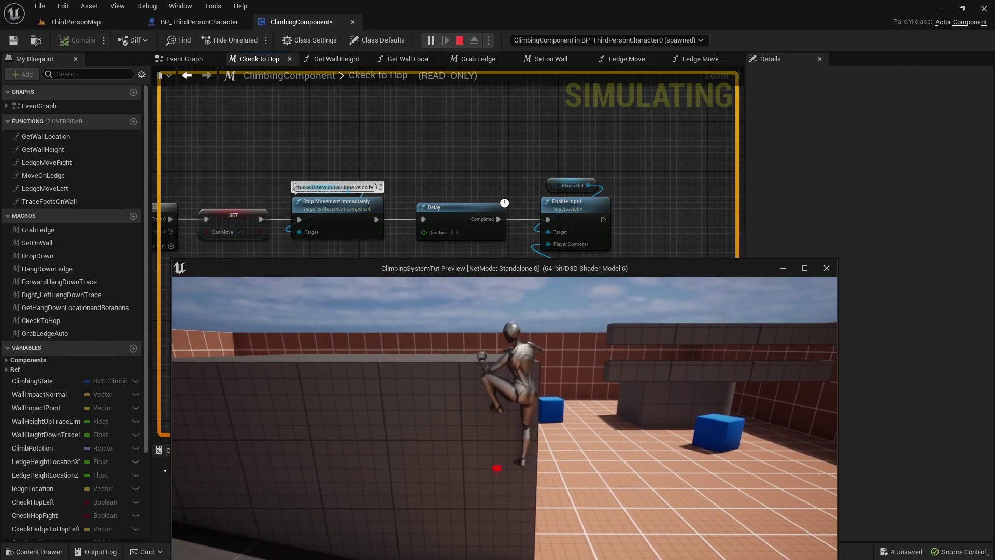
{"action": "key", "text": "space"}
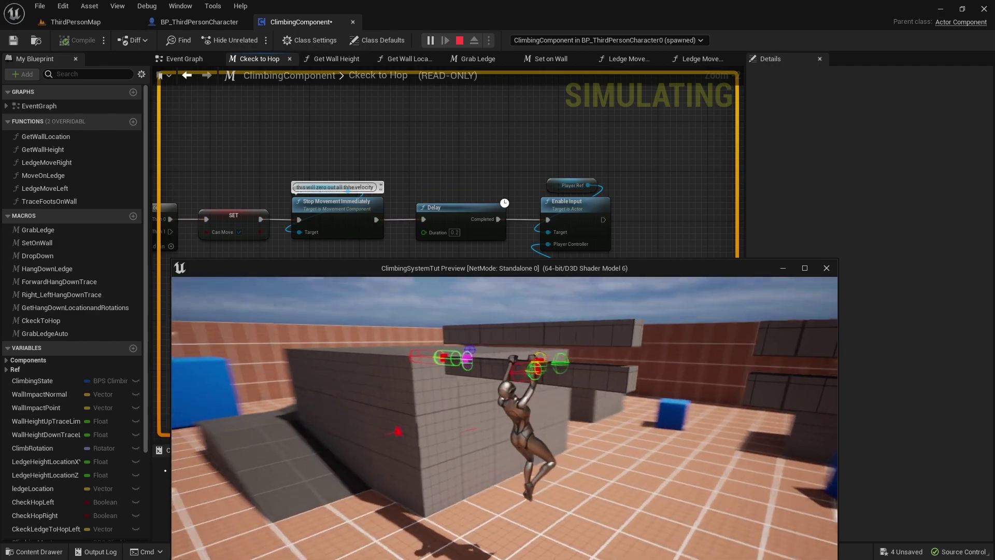
{"action": "key", "text": "c"}
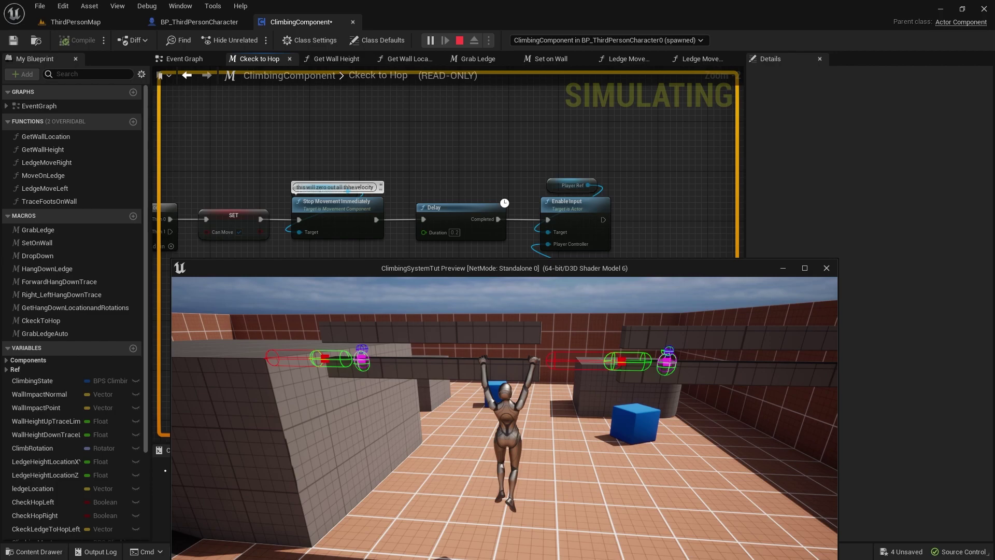
{"action": "key", "text": "Escape"}
Inspect the Ckeck to Hop hop-trace wiring, then save ClimbingComponent with Ctrl+S
{"action": "scroll", "coordinate": [382, 360], "scroll_direction": "down", "scroll_amount": 5}
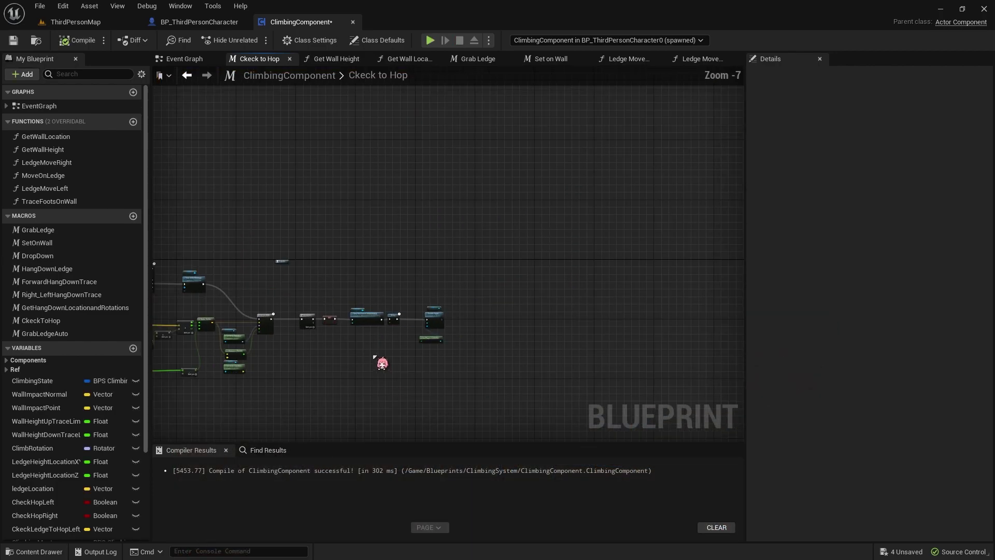
{"action": "scroll", "coordinate": [595, 288], "scroll_direction": "up", "scroll_amount": 1}
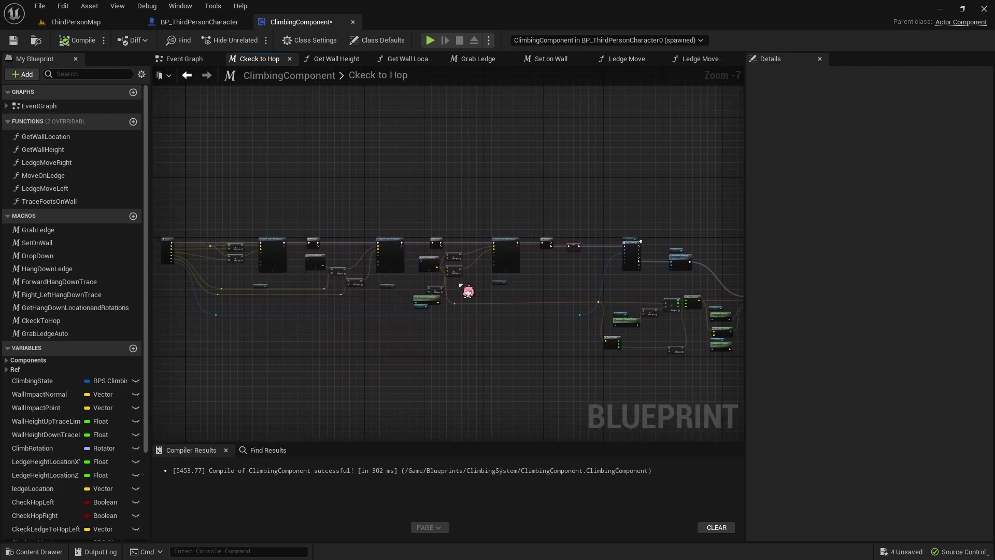
{"action": "scroll", "coordinate": [384, 290], "scroll_direction": "up", "scroll_amount": 4}
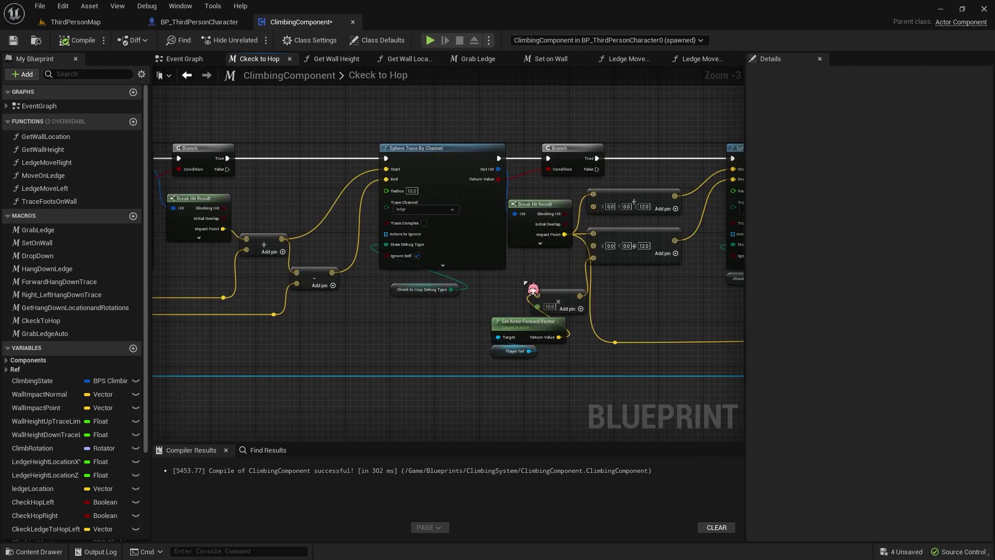
{"action": "mouse_move", "coordinate": [533, 288]}
{"action": "right_mouse_down"}
{"action": "mouse_move", "coordinate": [362, 292]}
{"action": "mouse_move", "coordinate": [425, 277]}
{"action": "mouse_move", "coordinate": [626, 265]}
{"action": "right_mouse_up"}
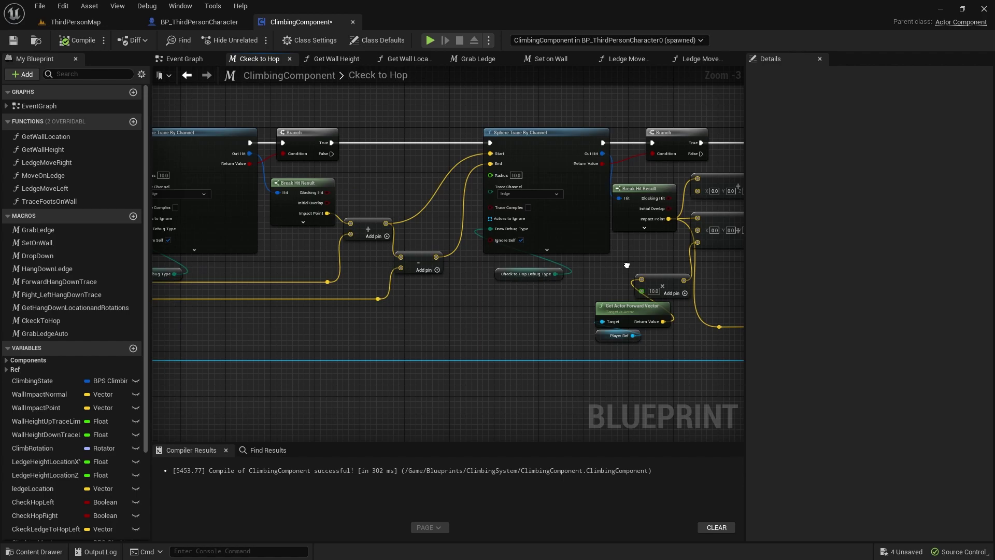
{"action": "right_click_drag", "start_coordinate": [626, 266], "coordinate": [637, 273]}
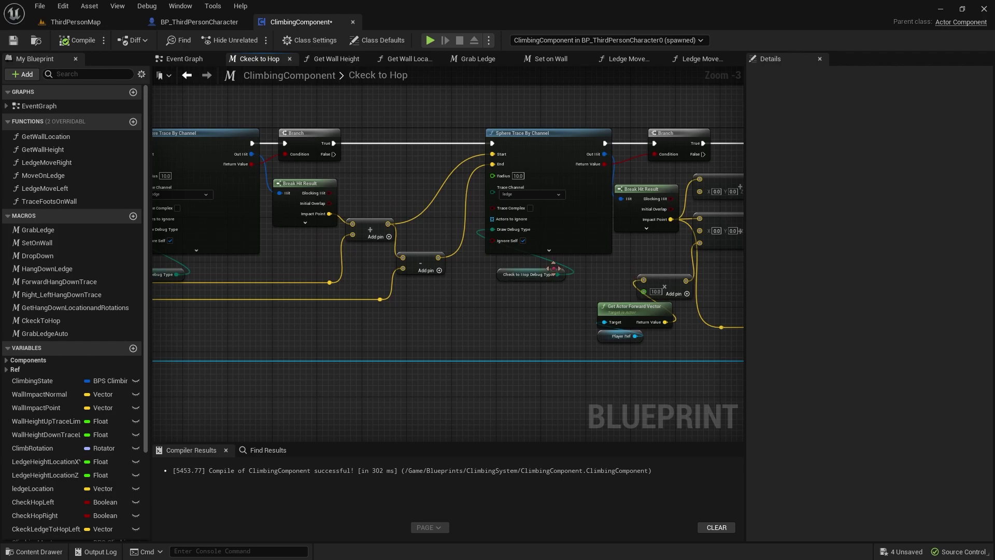
{"action": "double_click", "coordinate": [385, 284]}
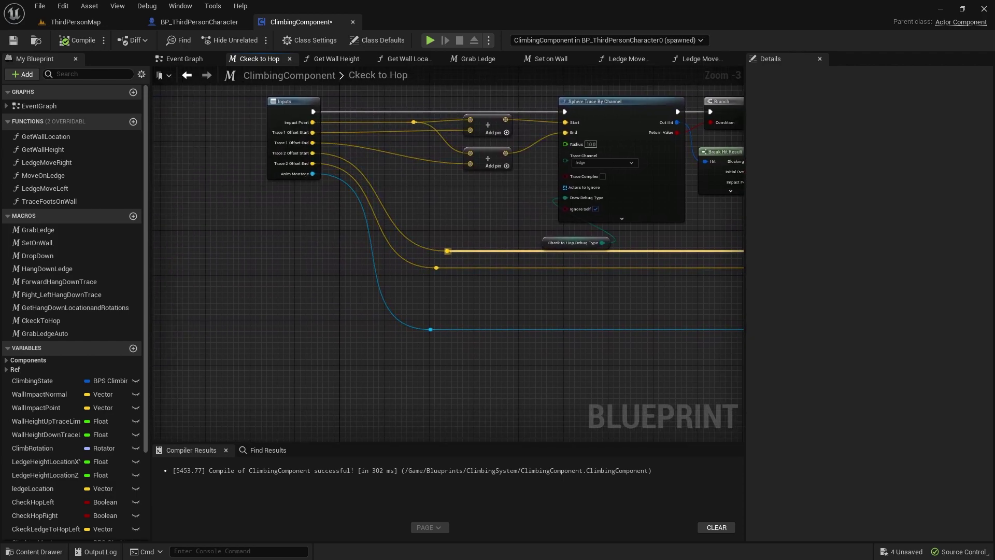
{"action": "right_click_drag", "start_coordinate": [714, 243], "coordinate": [650, 244]}
{"action": "right_click_drag", "start_coordinate": [714, 243], "coordinate": [524, 257]}
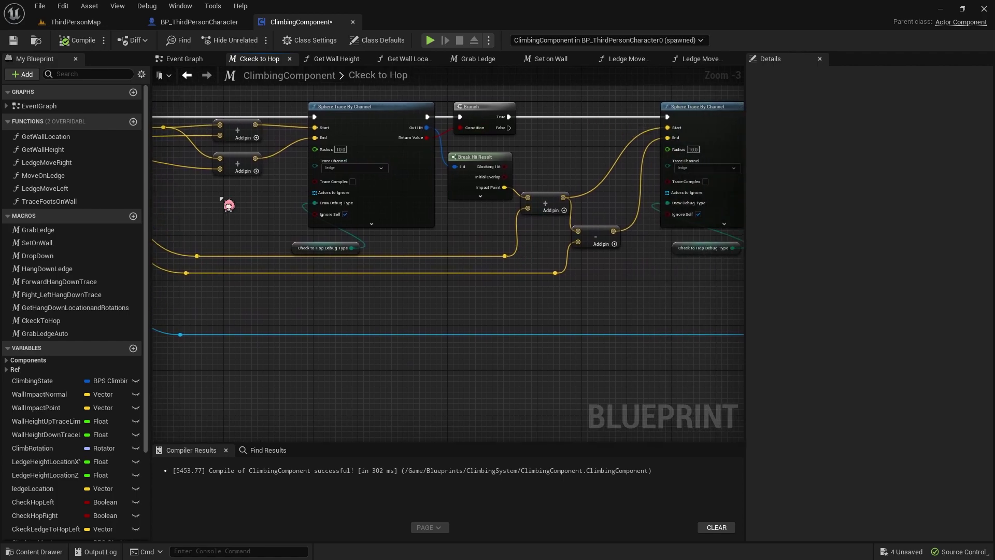
{"action": "key", "text": "ctrl+s"}
{"action": "scroll", "coordinate": [294, 201], "scroll_direction": "down", "scroll_amount": 5}
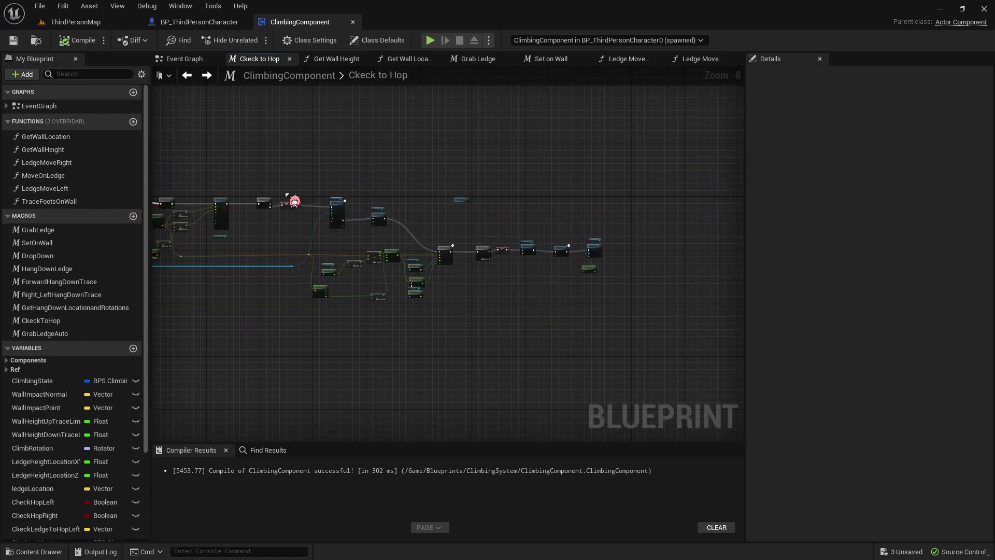
{"action": "left_click", "coordinate": [635, 61]}
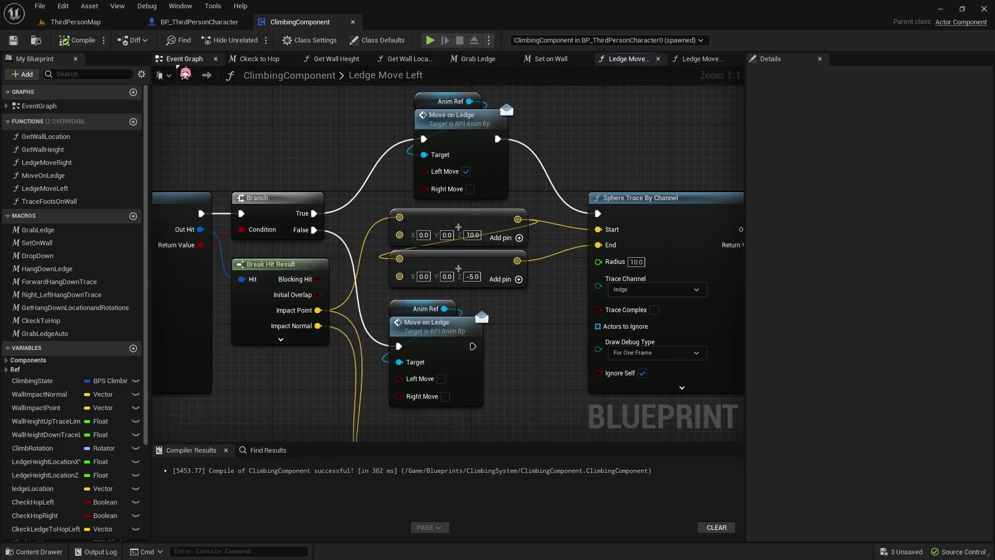
{"action": "left_click", "coordinate": [187, 61]}
{"action": "scroll", "coordinate": [482, 232], "scroll_direction": "up", "scroll_amount": 1}
{"action": "scroll", "coordinate": [438, 219], "scroll_direction": "up", "scroll_amount": 2}
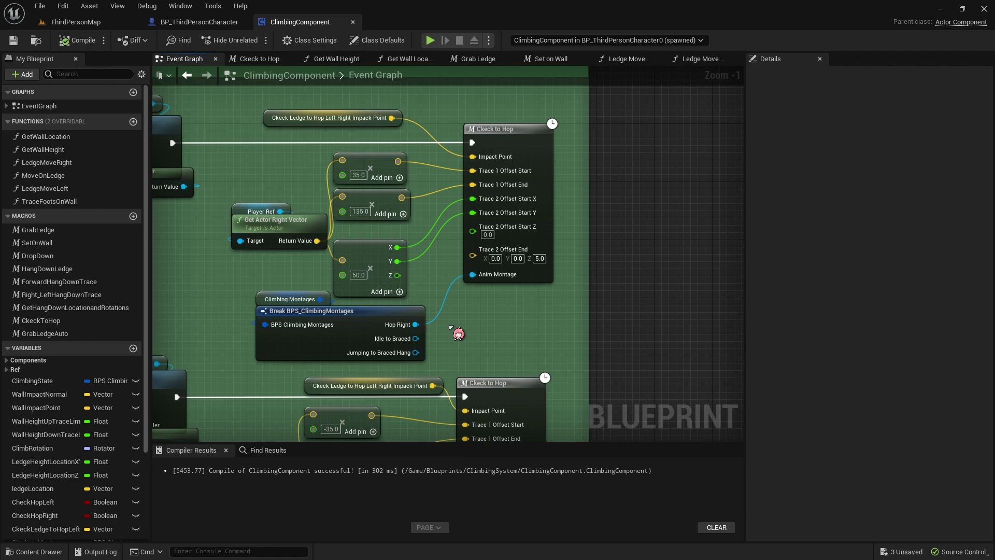
{"action": "mouse_move", "coordinate": [458, 333]}
{"action": "right_mouse_down"}
{"action": "mouse_move", "coordinate": [445, 212]}
{"action": "mouse_move", "coordinate": [491, 161]}
{"action": "right_mouse_up"}
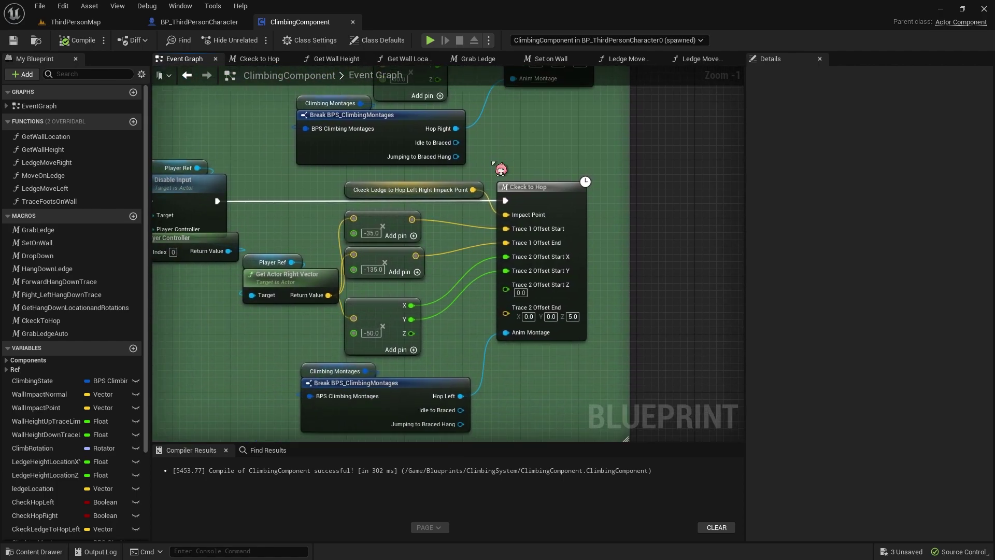
{"action": "right_click_drag", "start_coordinate": [500, 169], "coordinate": [457, 385]}
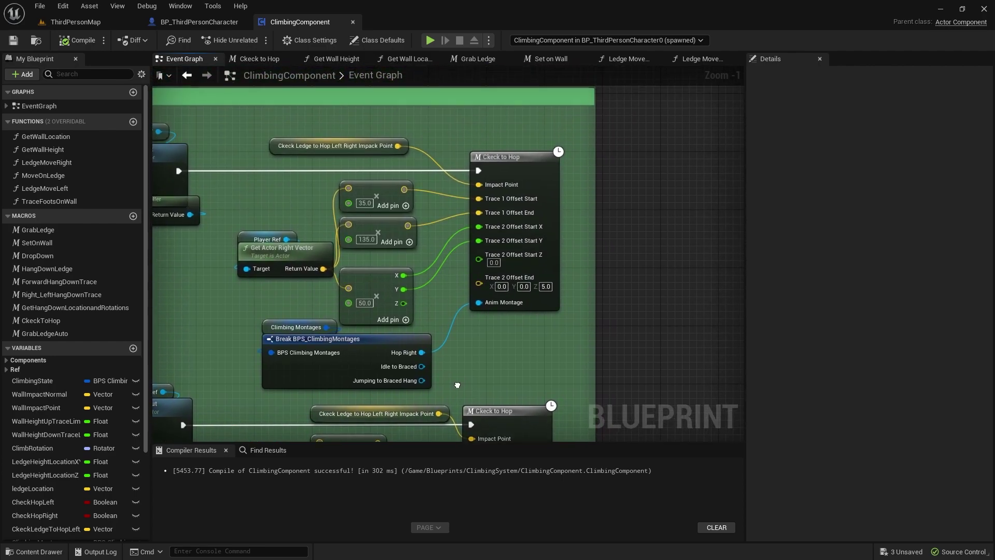
{"action": "right_click_drag", "start_coordinate": [457, 385], "coordinate": [423, 360]}
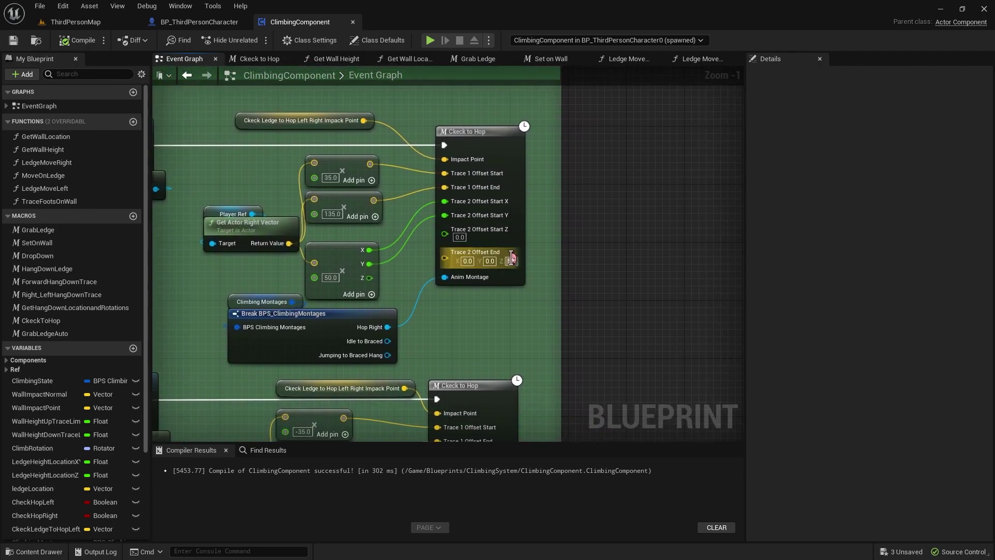
{"action": "double_click", "coordinate": [517, 239]}
{"action": "right_click_drag", "start_coordinate": [293, 227], "coordinate": [609, 225]}
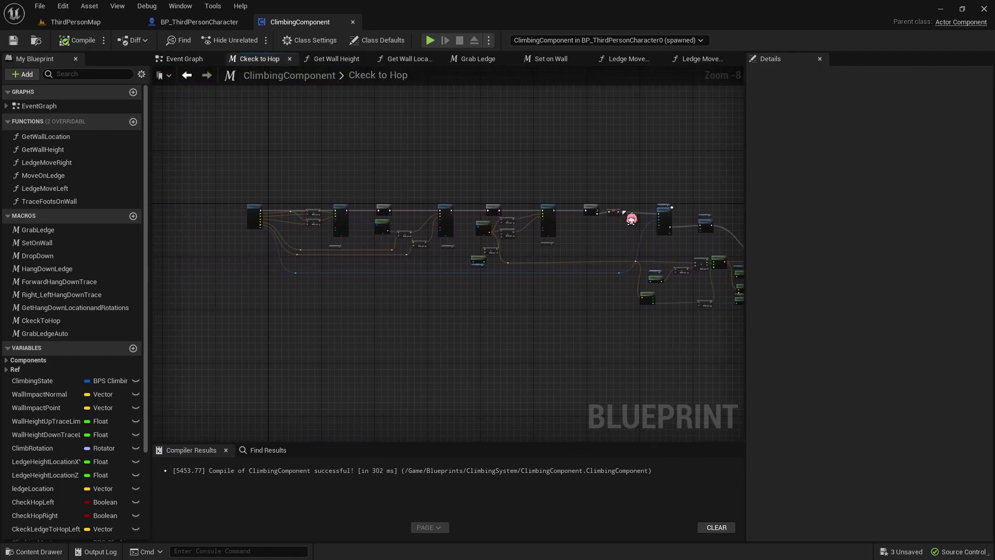
Change the second sphere trace offset's Z from 12 to 10 and save the blueprint
{"action": "scroll", "coordinate": [631, 219], "scroll_direction": "up", "scroll_amount": 4}
{"action": "scroll", "coordinate": [340, 221], "scroll_direction": "up", "scroll_amount": 4}
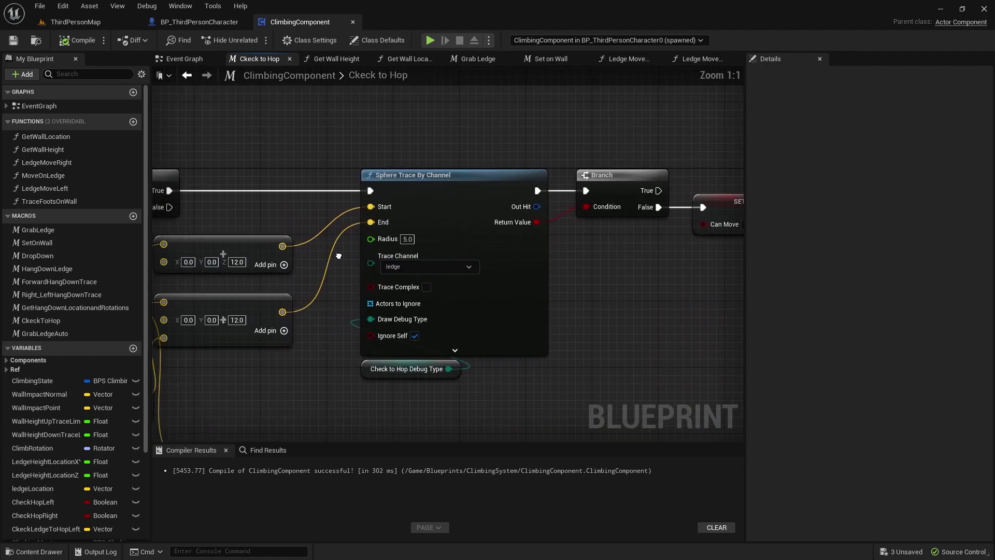
{"action": "right_click_drag", "start_coordinate": [339, 220], "coordinate": [267, 194]}
{"action": "right_click_drag", "start_coordinate": [741, 232], "coordinate": [543, 200]}
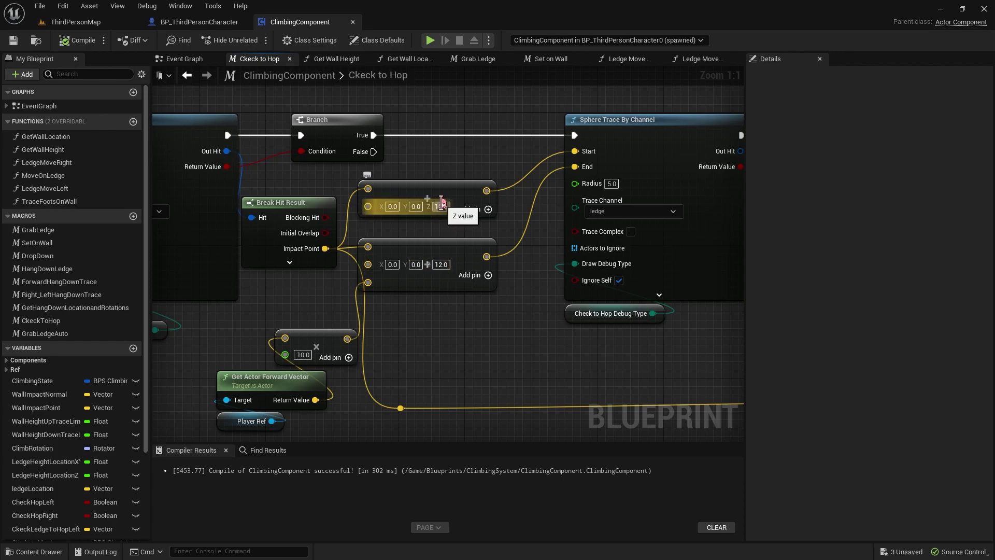
{"action": "left_click", "coordinate": [439, 264]}
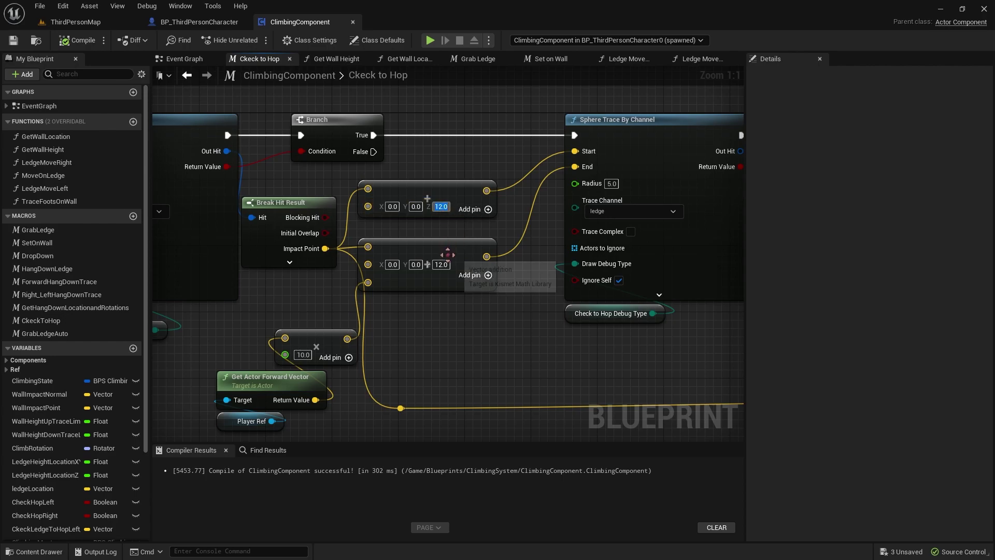
{"action": "type", "text": "10"}
{"action": "key", "text": "Return"}
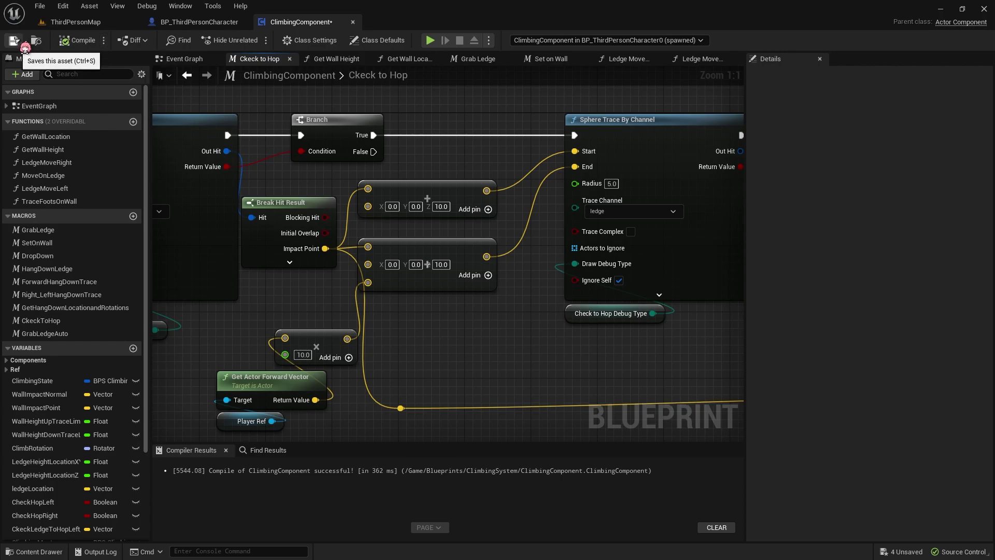
{"action": "left_click", "coordinate": [13, 39]}
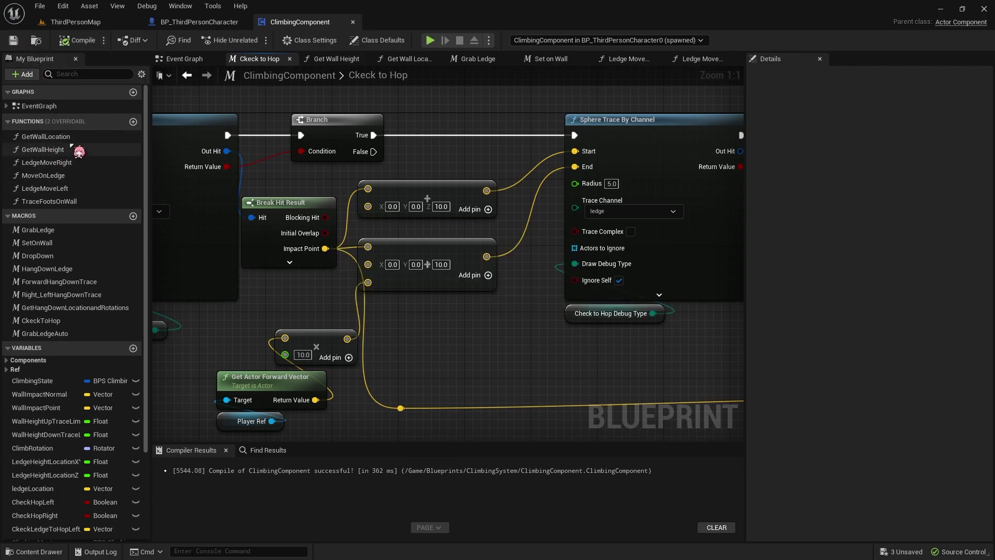
{"action": "double_click", "coordinate": [73, 148]}
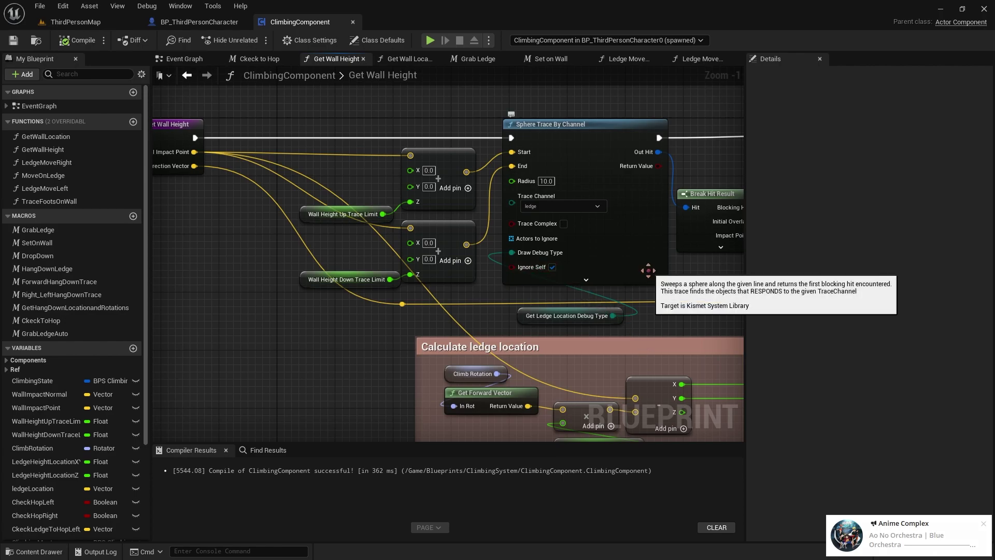
Review the ledge location and ledge offset nodes in Get Wall Height
{"action": "scroll", "coordinate": [643, 264], "scroll_direction": "down", "scroll_amount": 2}
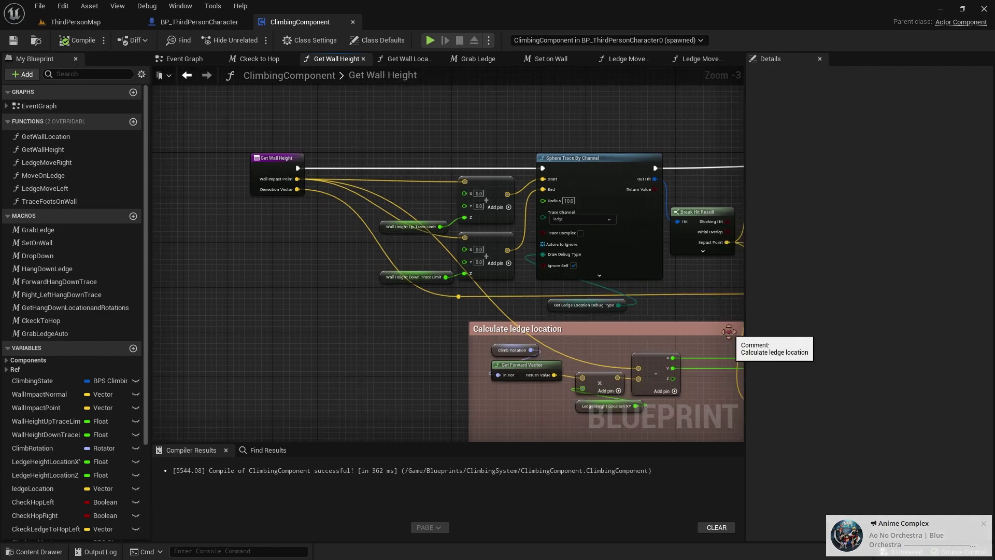
{"action": "right_click_drag", "start_coordinate": [678, 321], "coordinate": [585, 329]}
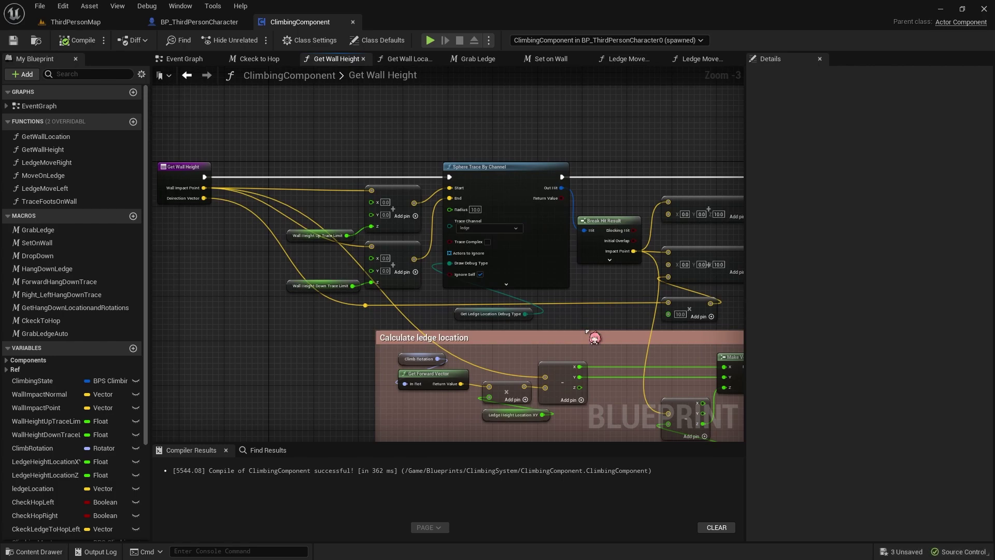
{"action": "scroll", "coordinate": [623, 325], "scroll_direction": "down", "scroll_amount": 2}
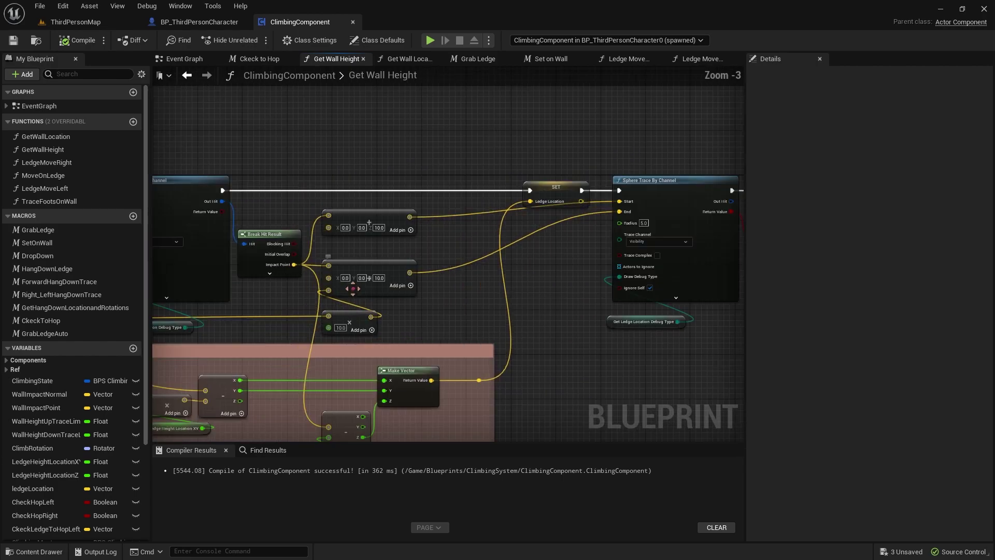
{"action": "scroll", "coordinate": [355, 285], "scroll_direction": "up", "scroll_amount": 4}
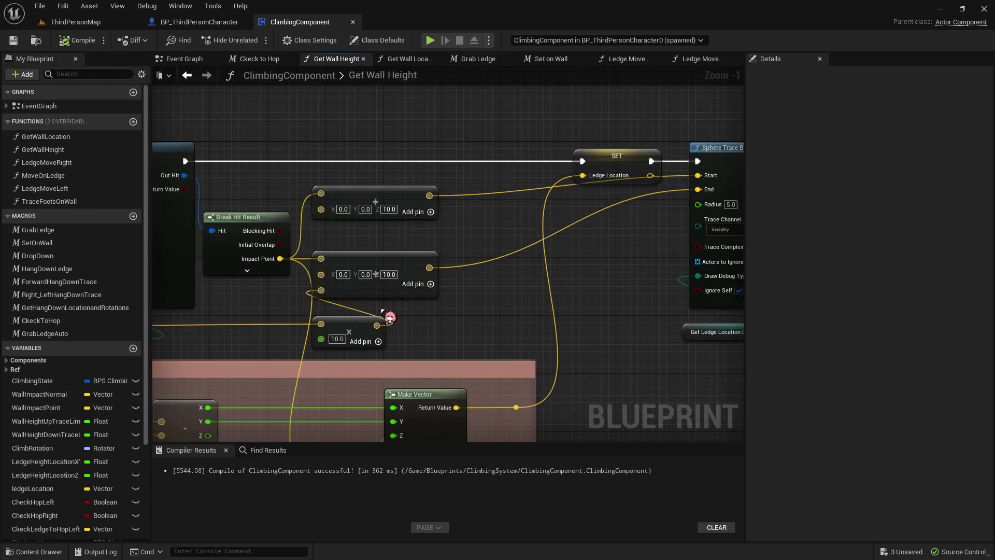
{"action": "mouse_move", "coordinate": [390, 317]}
{"action": "right_mouse_down"}
{"action": "mouse_move", "coordinate": [258, 315]}
{"action": "mouse_move", "coordinate": [590, 323]}
{"action": "right_mouse_up"}
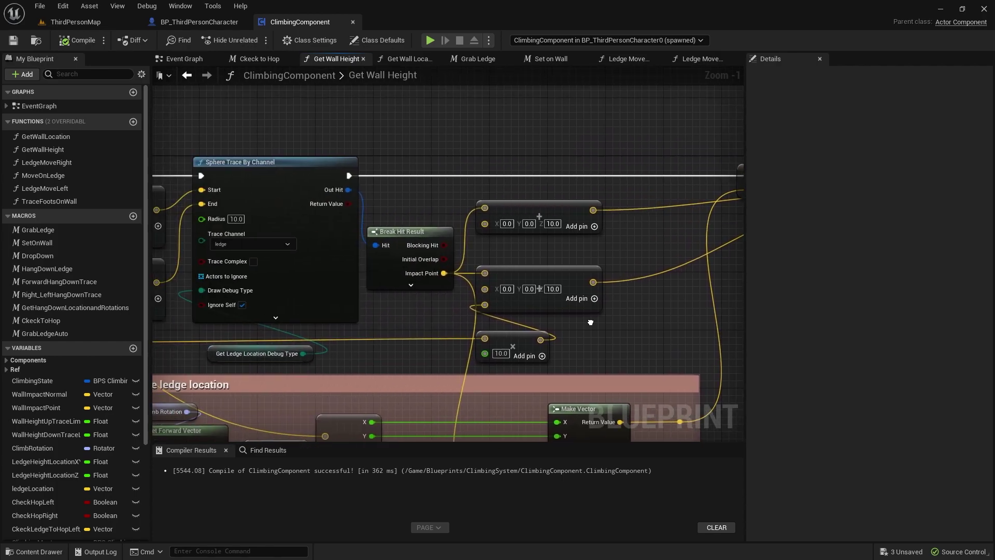
Open the LedgeMoveLeft function graph and start a play test of the level
{"action": "left_click", "coordinate": [100, 190]}
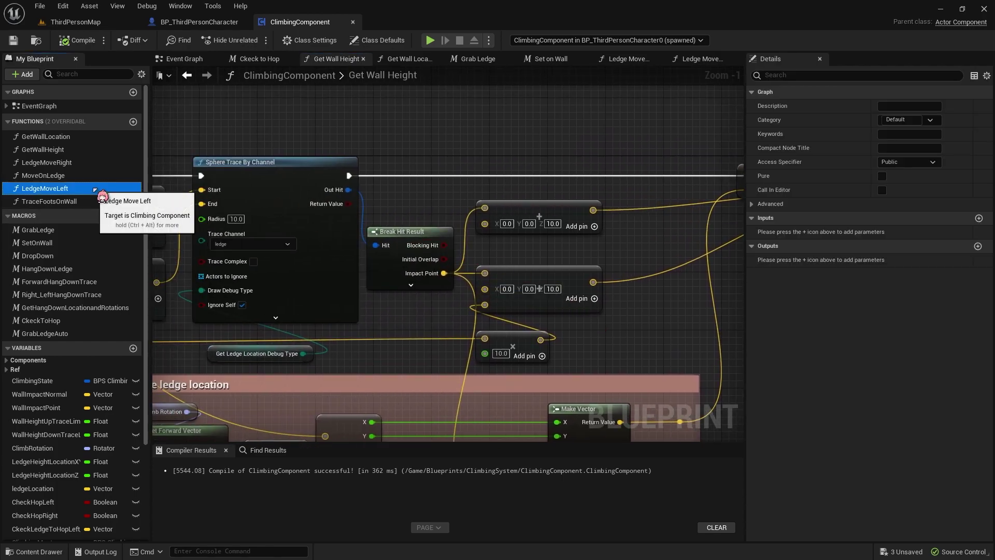
{"action": "double_click", "coordinate": [102, 196]}
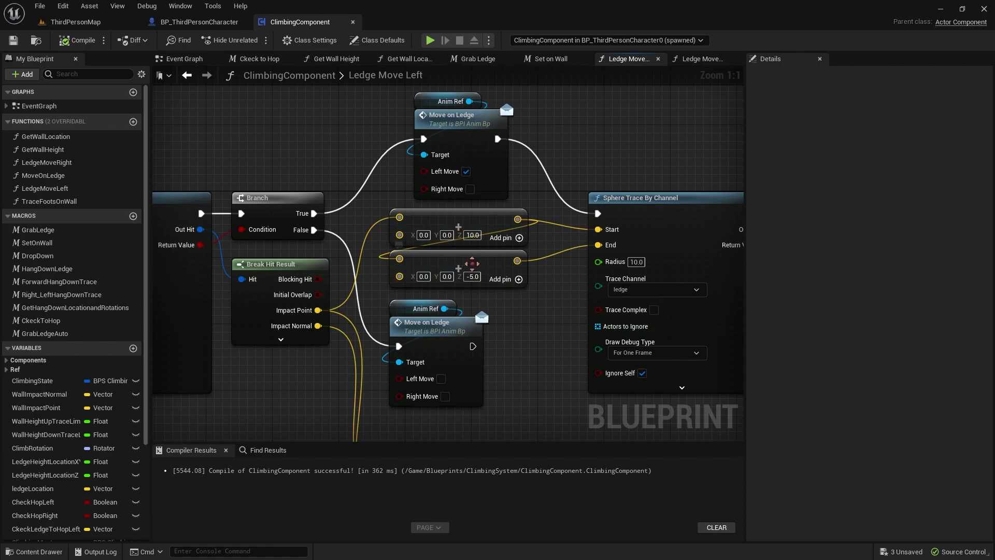
{"action": "scroll", "coordinate": [589, 325], "scroll_direction": "down", "scroll_amount": 5}
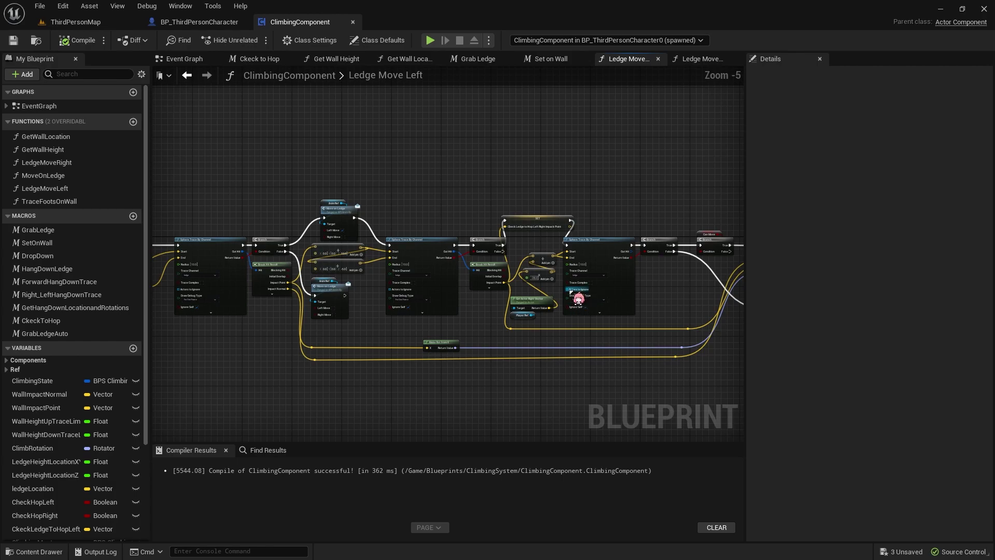
{"action": "scroll", "coordinate": [570, 303], "scroll_direction": "up", "scroll_amount": 2}
{"action": "scroll", "coordinate": [548, 294], "scroll_direction": "up", "scroll_amount": 1}
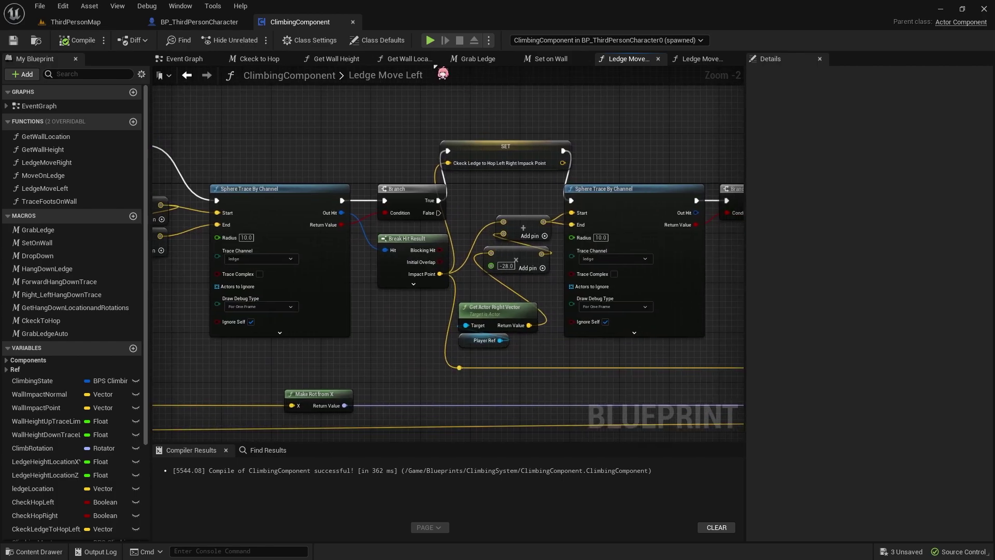
{"action": "left_click", "coordinate": [430, 40]}
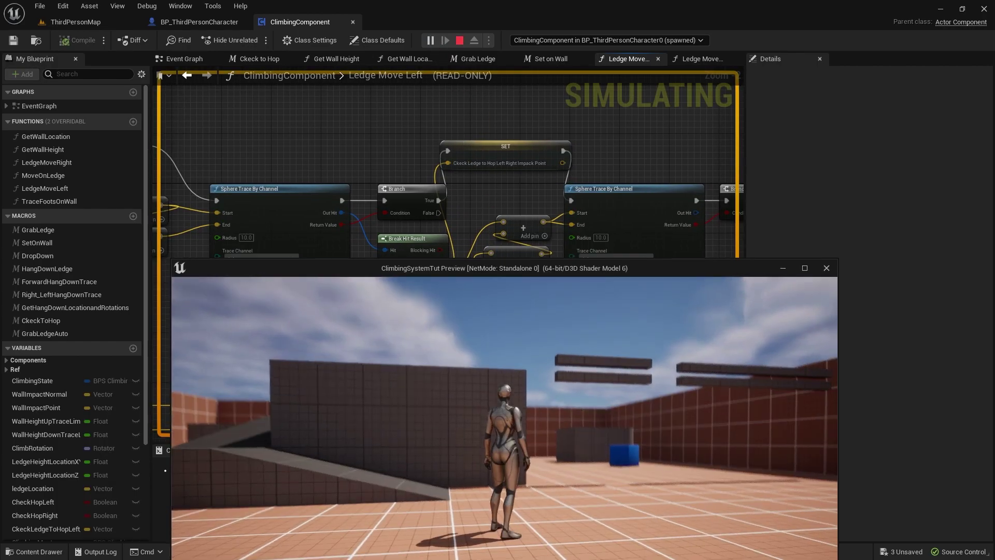
Jump to grab the ledge, drop and leap toward another wall, then stop playing
{"action": "key", "text": "space"}
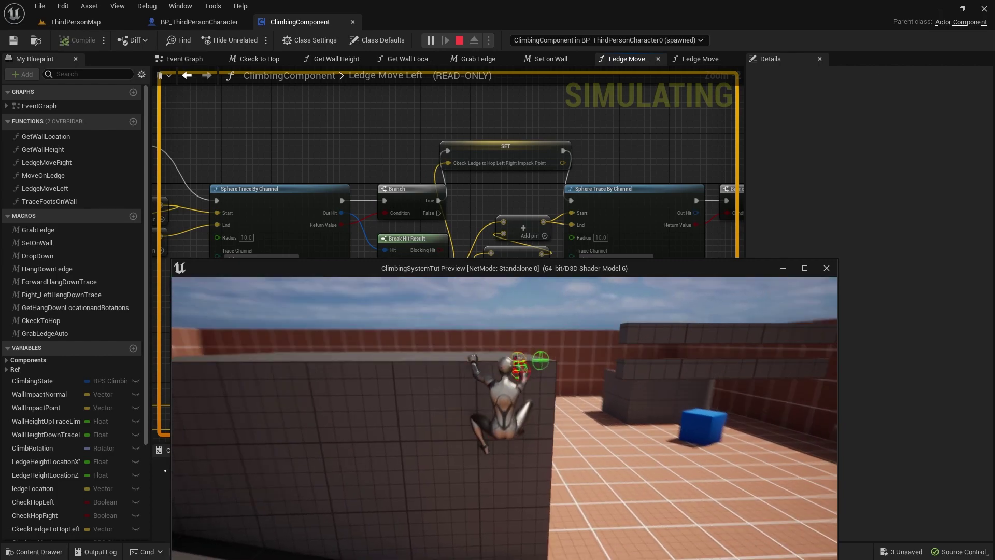
{"action": "key", "text": "space"}
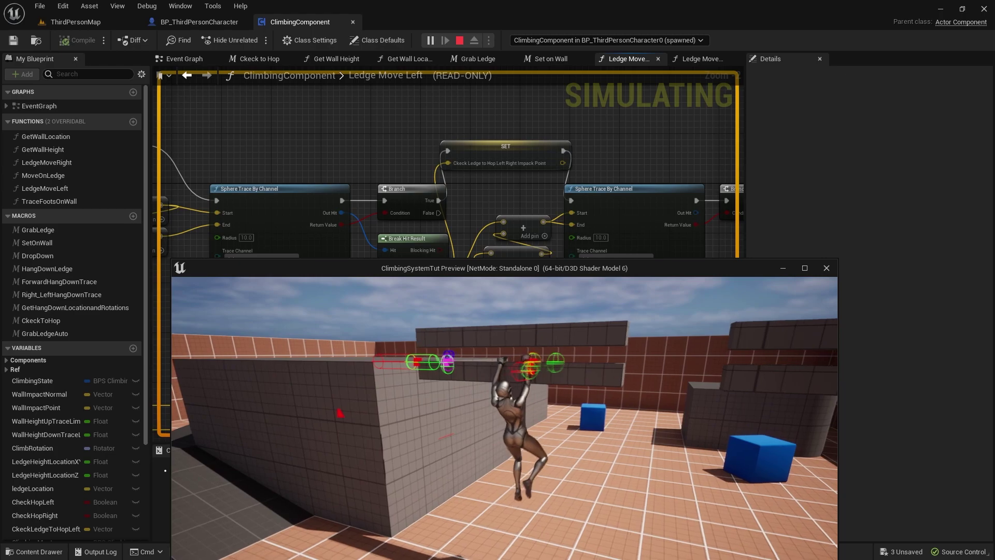
{"action": "key", "text": "space"}
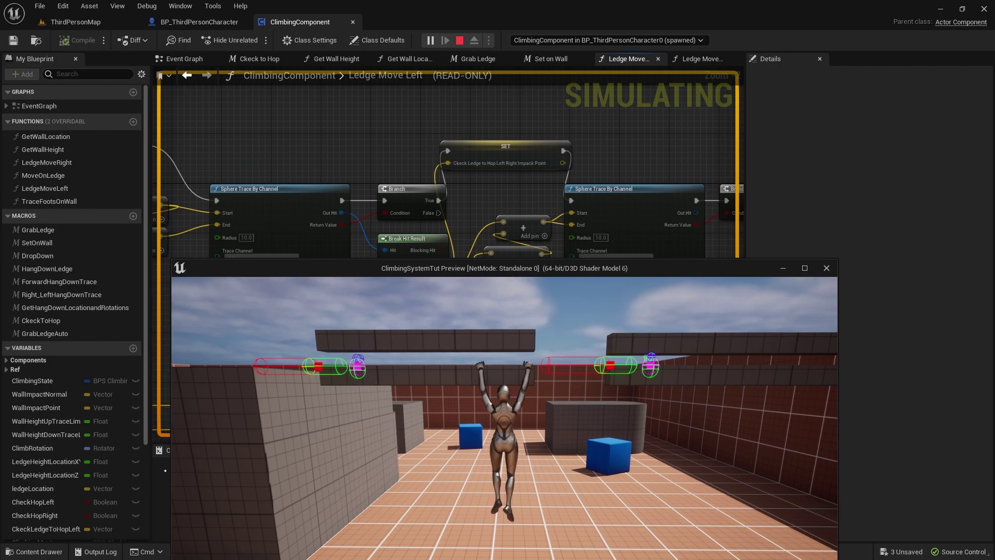
{"action": "key", "text": "Escape"}
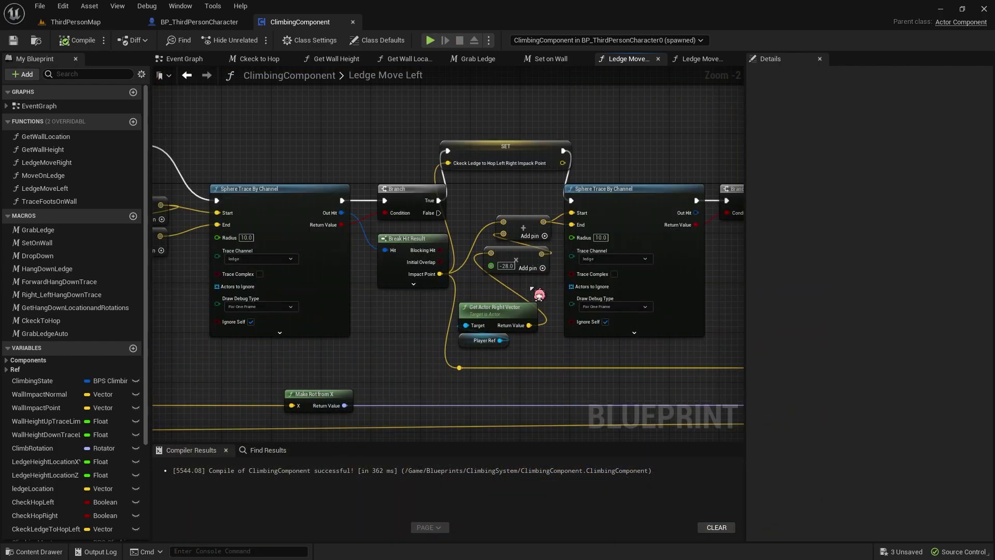
Review the Ledge Move Left trace nodes, then switch to the Ledge Move Right graph
{"action": "key", "text": "alt+Left"}
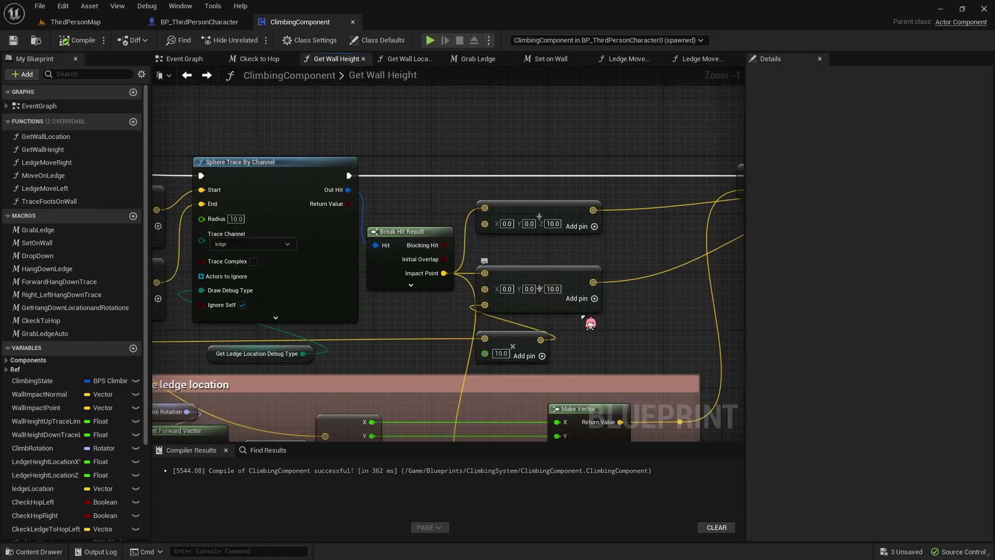
{"action": "key", "text": "alt+Right"}
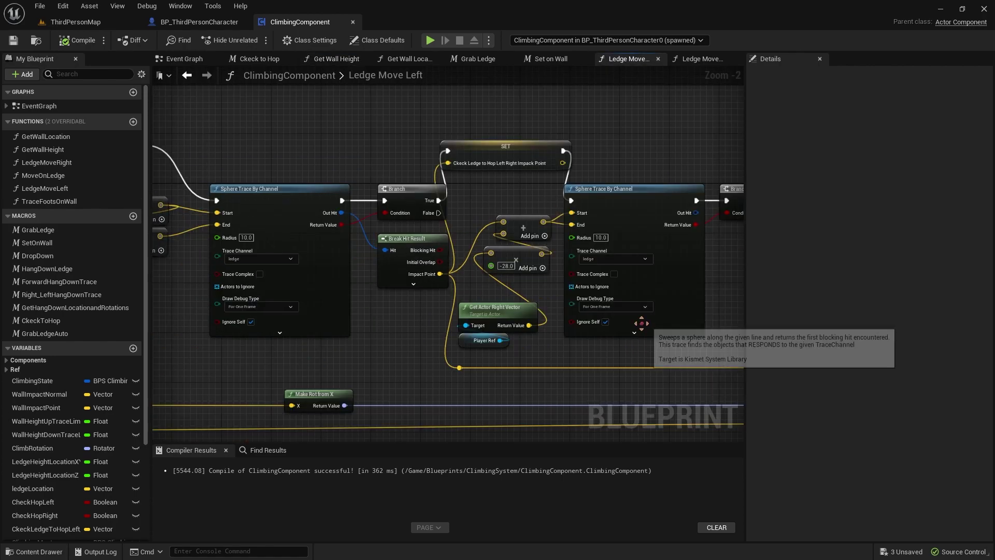
{"action": "mouse_move", "coordinate": [614, 297]}
{"action": "right_mouse_down"}
{"action": "mouse_move", "coordinate": [634, 250]}
{"action": "mouse_move", "coordinate": [444, 267]}
{"action": "right_mouse_up"}
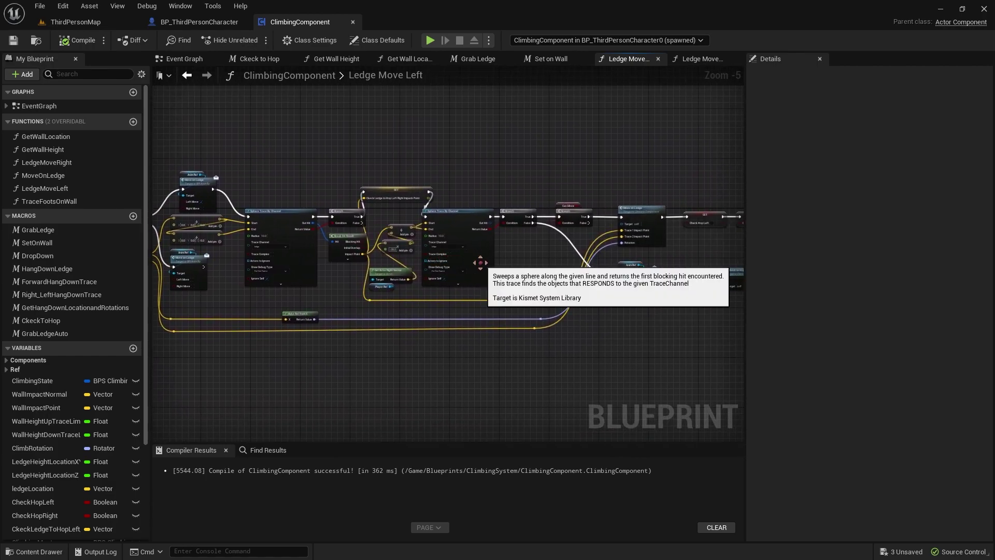
{"action": "scroll", "coordinate": [453, 255], "scroll_direction": "up", "scroll_amount": 2}
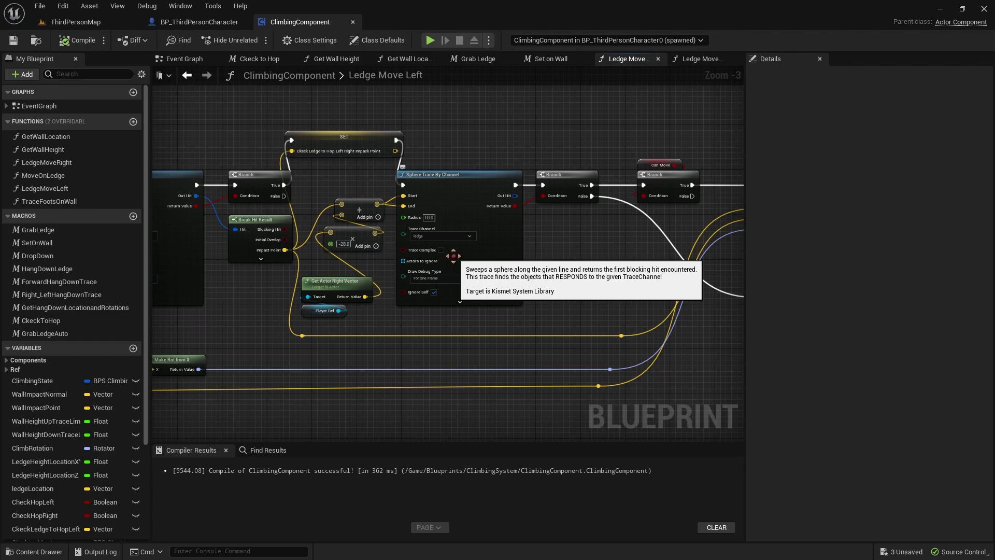
{"action": "left_click", "coordinate": [703, 60]}
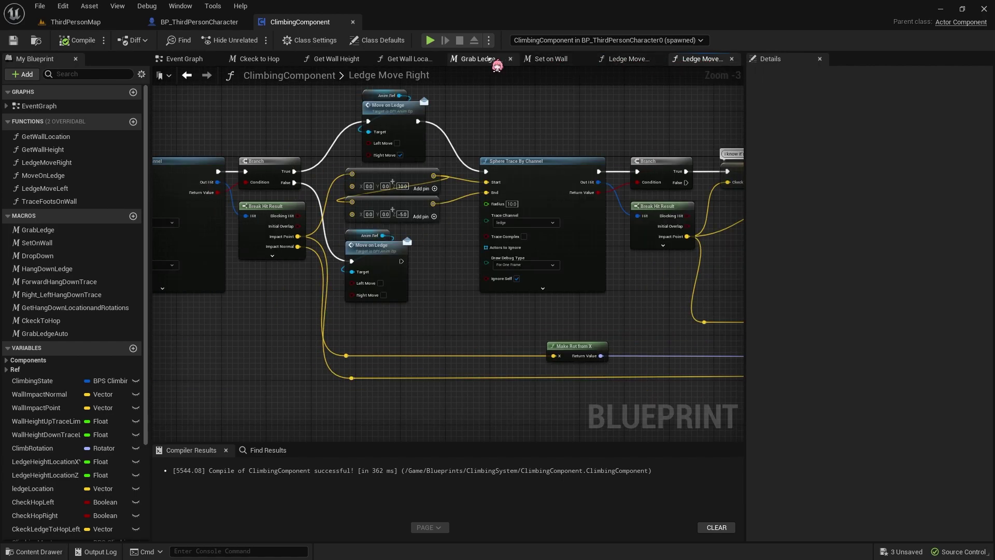
Change both Ckeck to Hop vector offsets' Z from 10.0 to -5.0 and launch a play test
{"action": "left_click", "coordinate": [259, 59]}
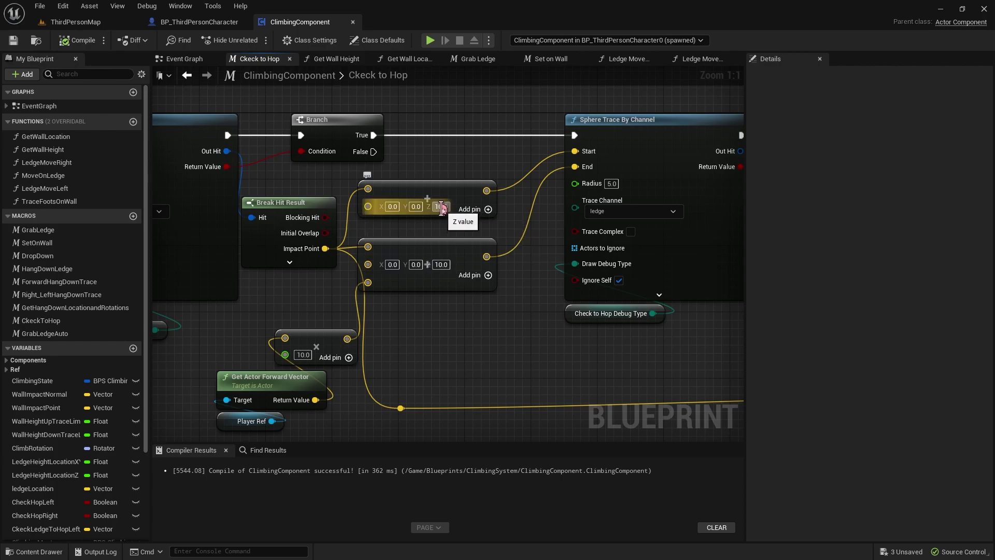
{"action": "type", "text": "-5"}
{"action": "key", "text": "Return"}
{"action": "left_click", "coordinate": [441, 265]}
{"action": "type", "text": "-5"}
{"action": "key", "text": "Return"}
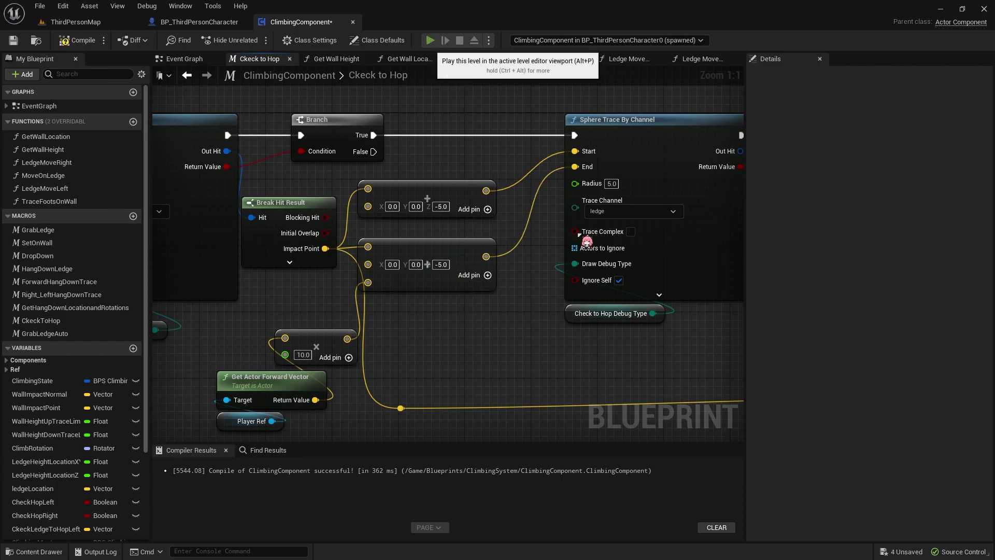
{"action": "left_click", "coordinate": [430, 41]}
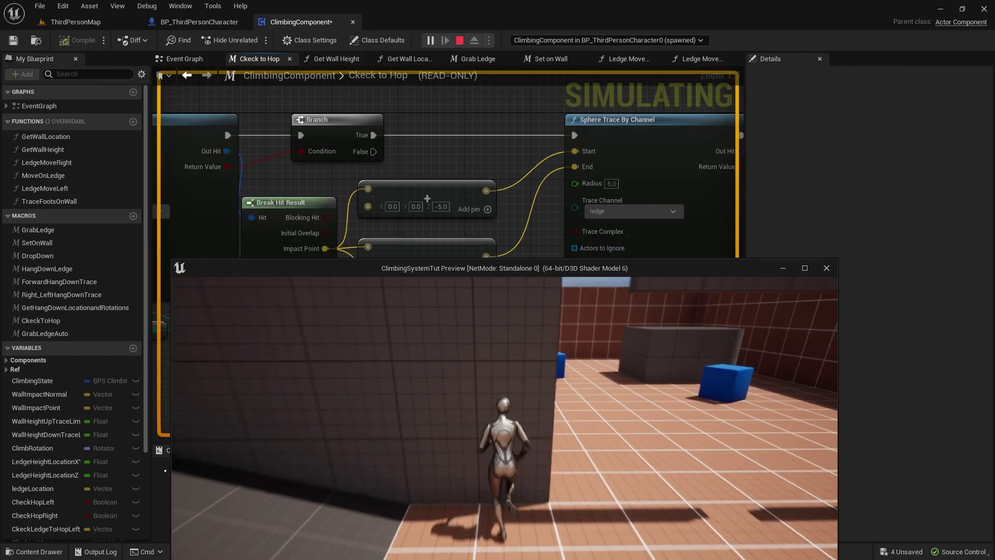
Climb a wall, drop to another wall, and hang on its ledge to check the hop trace, then stop
{"action": "key", "text": "space"}
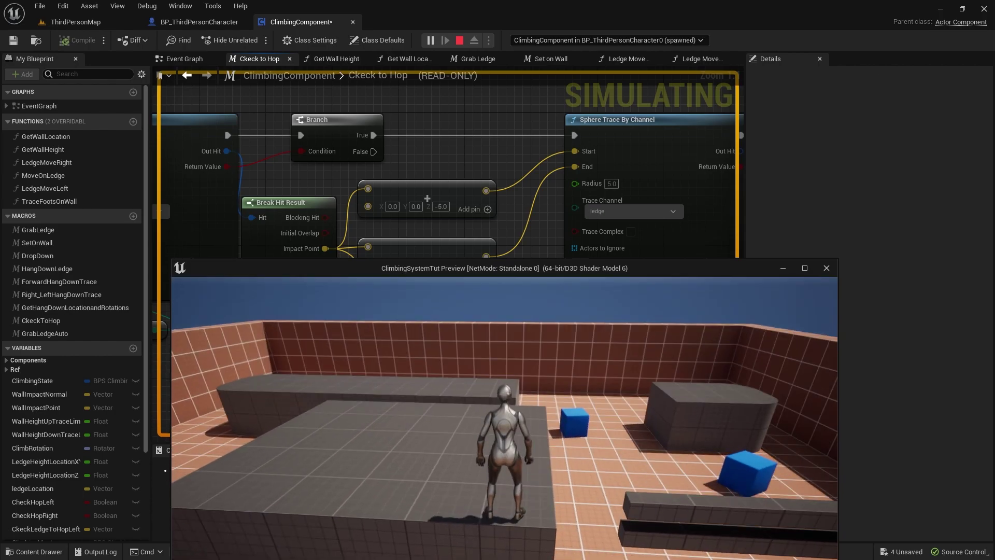
{"action": "key", "text": "w"}
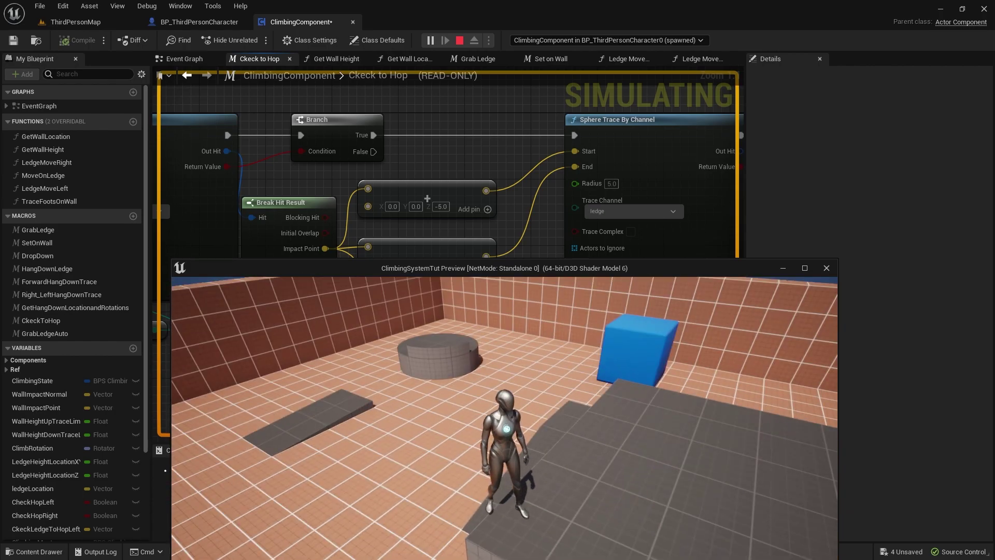
{"action": "key", "text": "w"}
{"action": "key", "text": "space"}
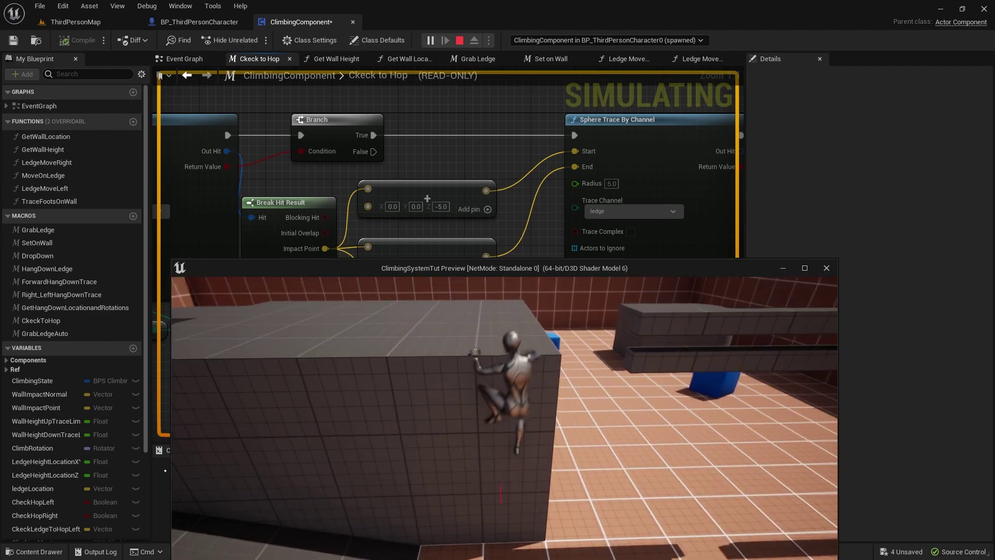
{"action": "key", "text": "d"}
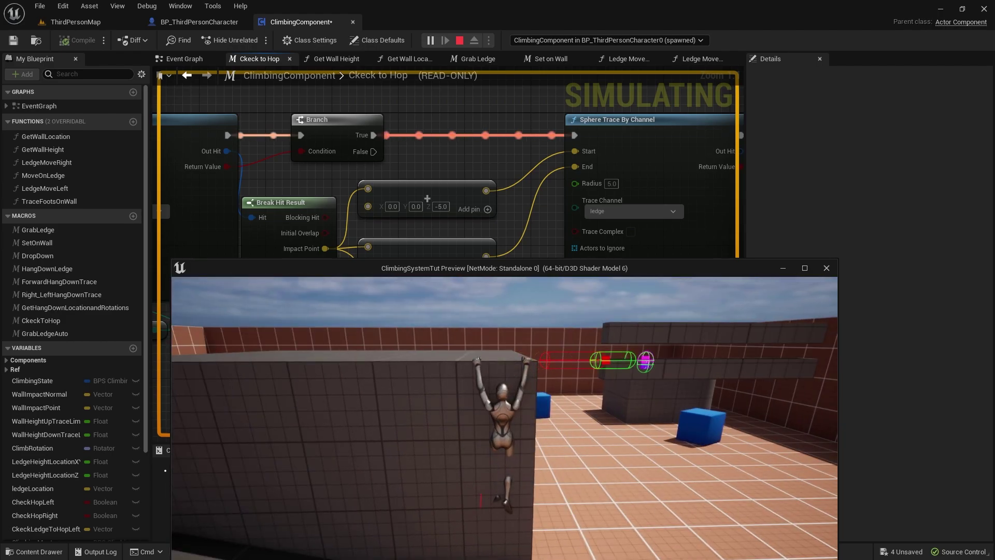
{"action": "key", "text": "Escape"}
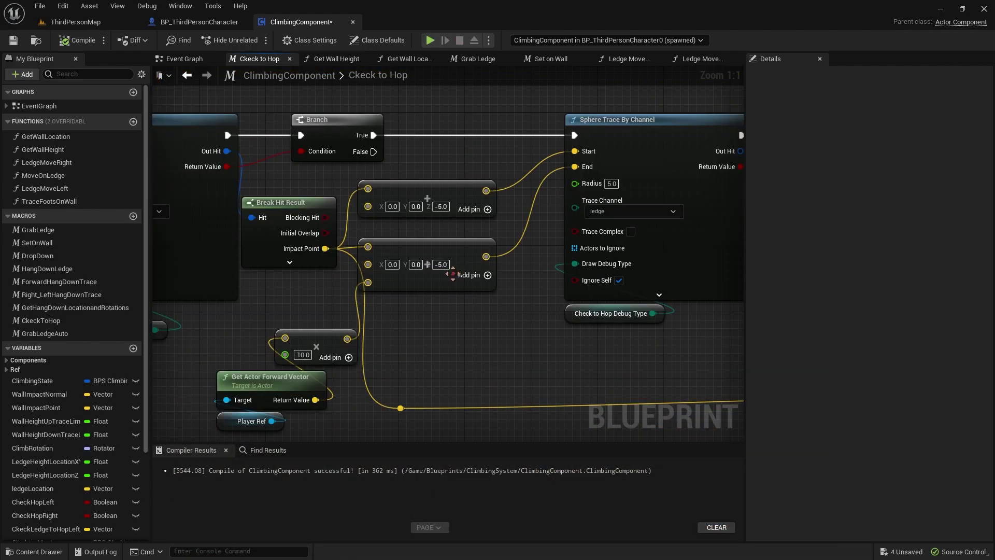
Set both Ckeck to Hop offsets' Z to 5.0 and run a quick play test
{"action": "left_click", "coordinate": [440, 206]}
{"action": "type", "text": "2"}
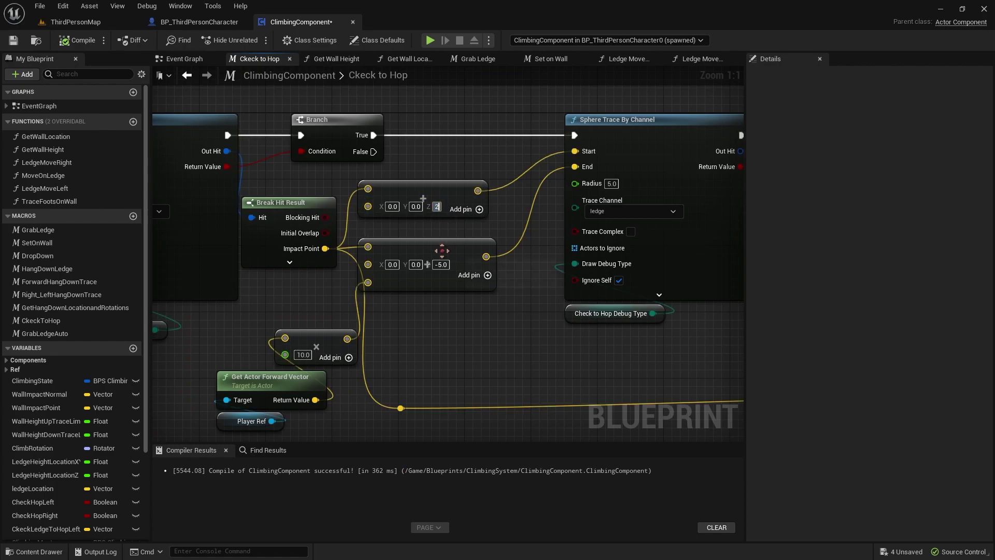
{"action": "left_click", "coordinate": [440, 264]}
{"action": "type", "text": "2"}
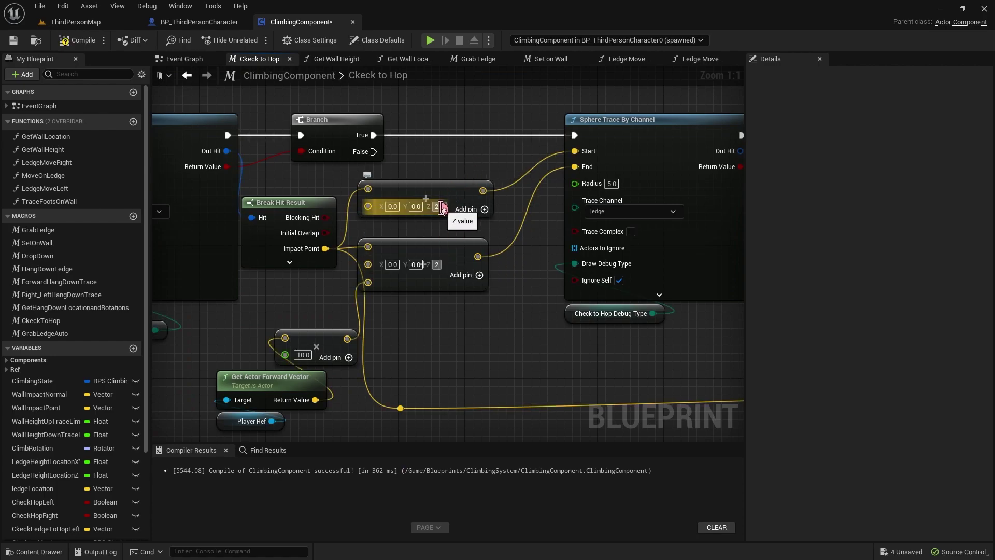
{"action": "left_click", "coordinate": [438, 207]}
{"action": "type", "text": "5"}
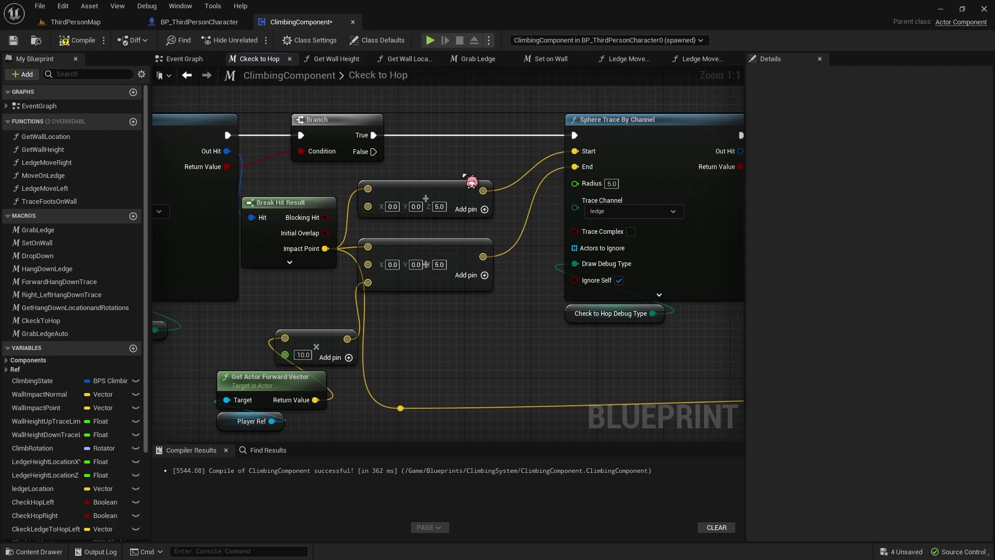
{"action": "left_click", "coordinate": [430, 40]}
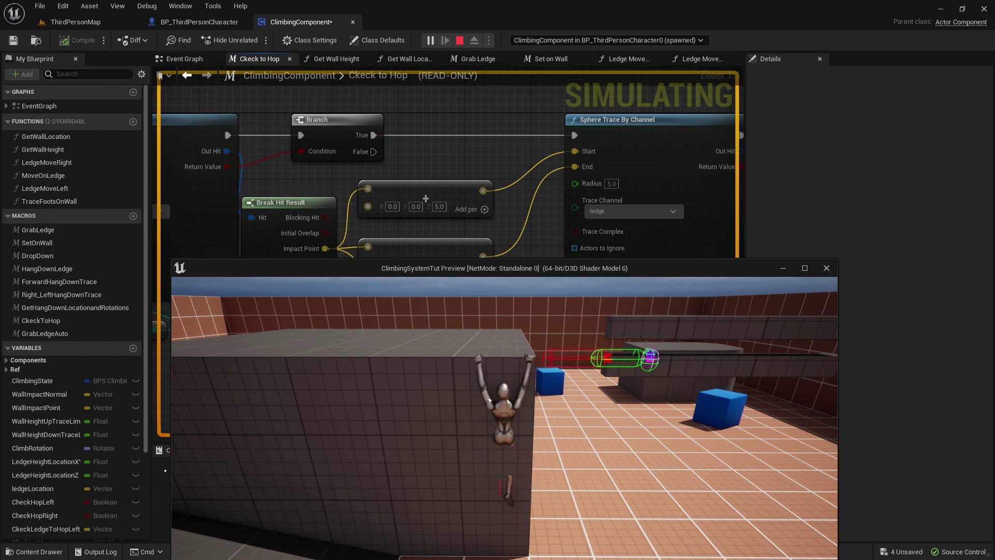
{"action": "key", "text": "Escape"}
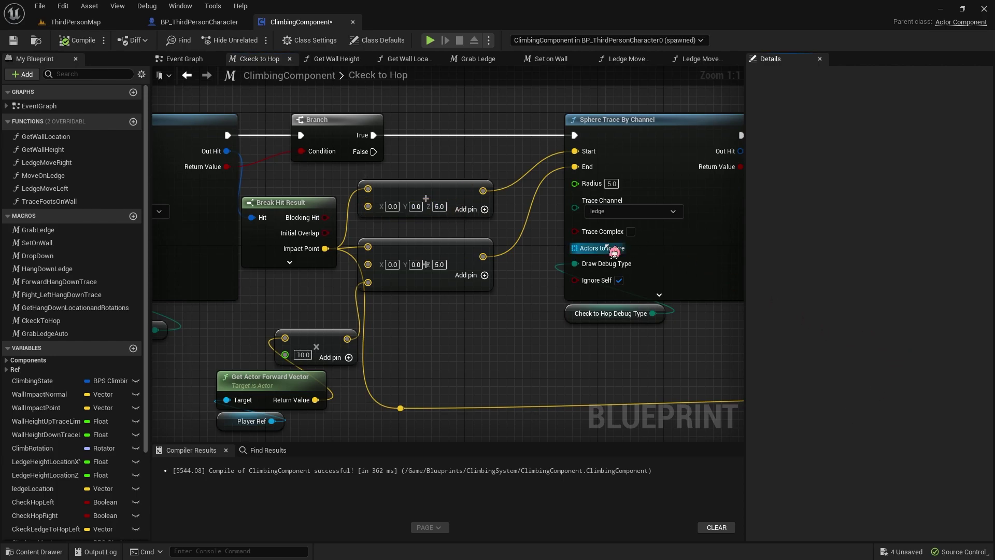
Reduce the sphere trace Radius from 5.0 to 2.0 and start a play test
{"action": "right_click_drag", "start_coordinate": [485, 275], "coordinate": [479, 296]}
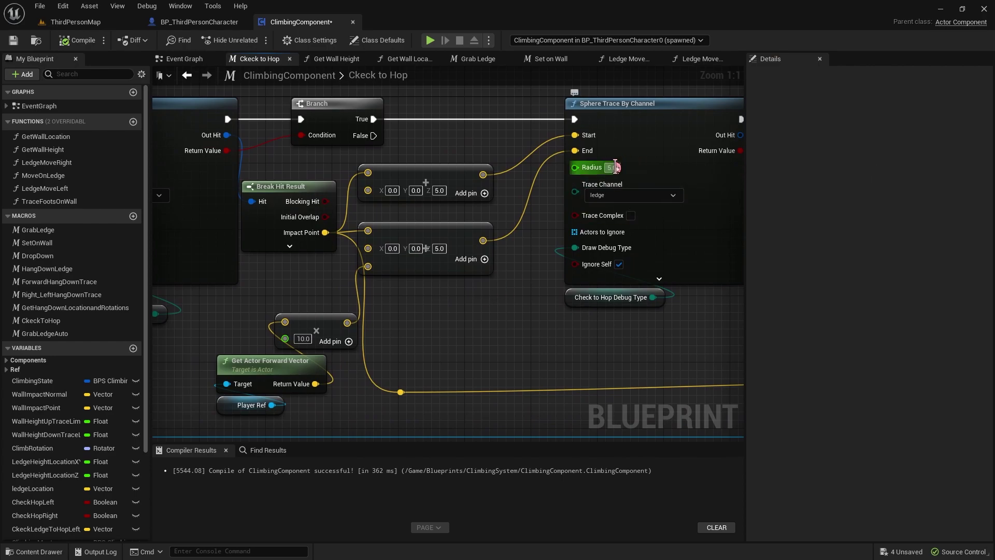
{"action": "left_click", "coordinate": [611, 167]}
{"action": "type", "text": "2"}
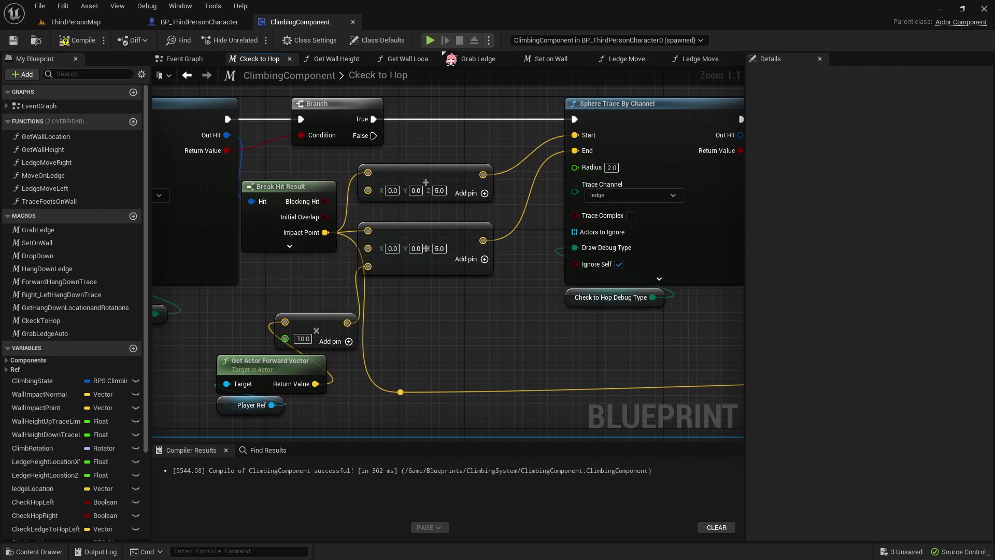
{"action": "left_click", "coordinate": [430, 40]}
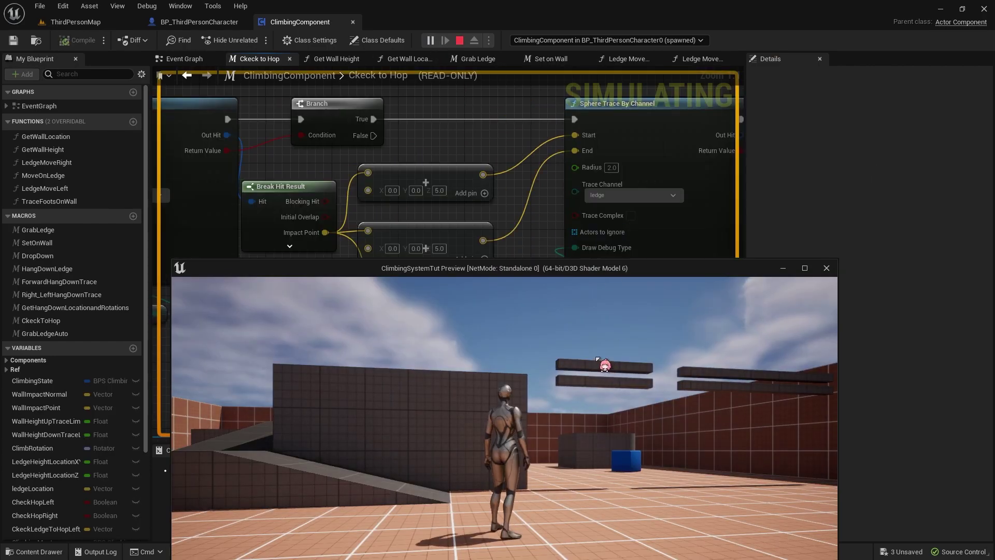
Climb the wall and hang from the floating ledges to check the 2.0-radius hop traces, then stop
{"action": "left_click", "coordinate": [597, 359]}
{"action": "key", "text": "w"}
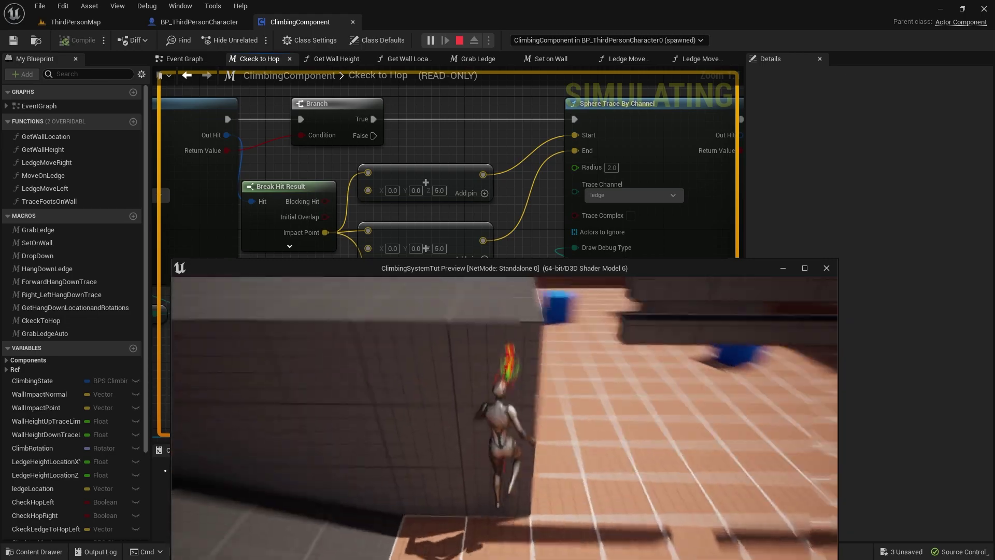
{"action": "key", "text": "w"}
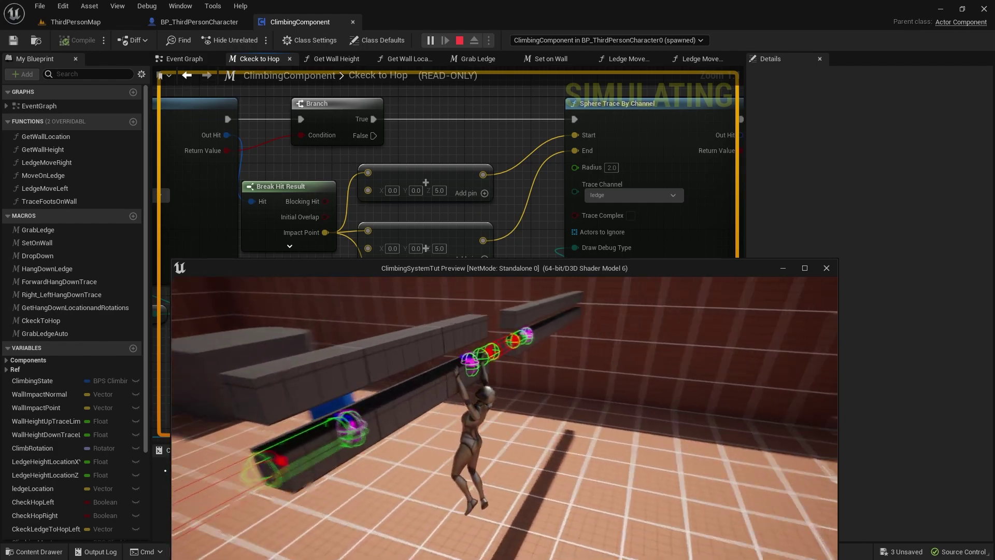
{"action": "key", "text": "Escape"}
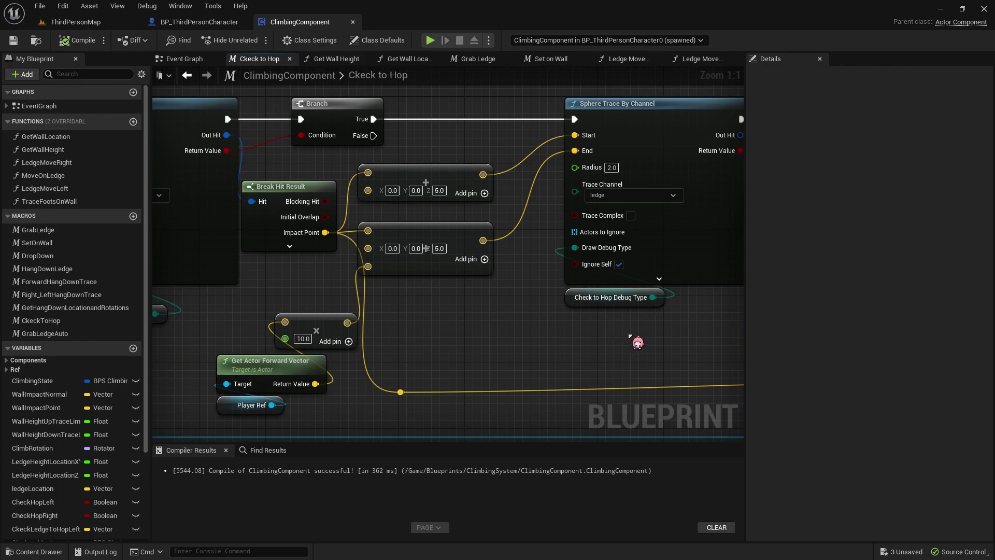
Switch to the Set on Wall graph, then compile and save ClimbingComponent
{"action": "right_click_drag", "start_coordinate": [586, 334], "coordinate": [443, 357]}
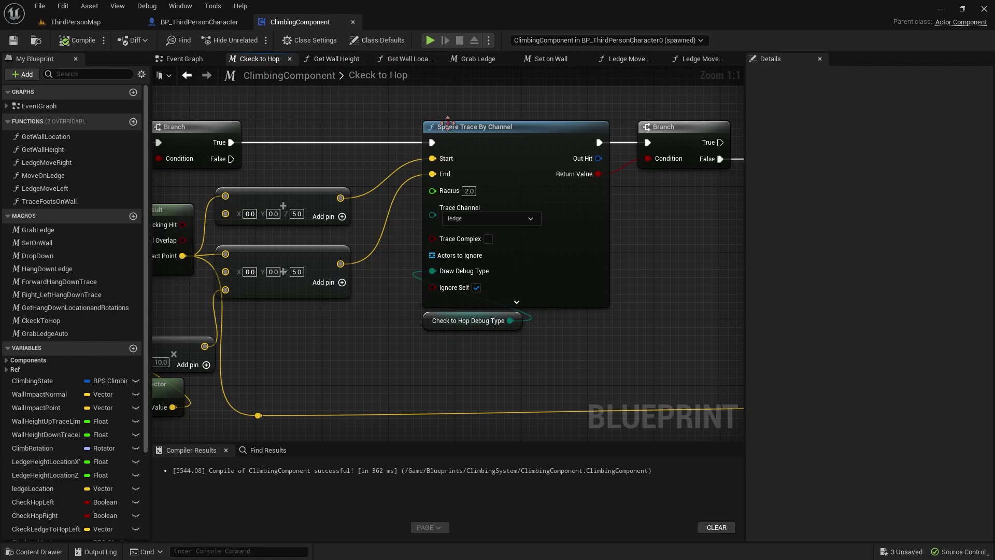
{"action": "right_click_drag", "start_coordinate": [408, 292], "coordinate": [495, 160]}
{"action": "left_click", "coordinate": [72, 22]}
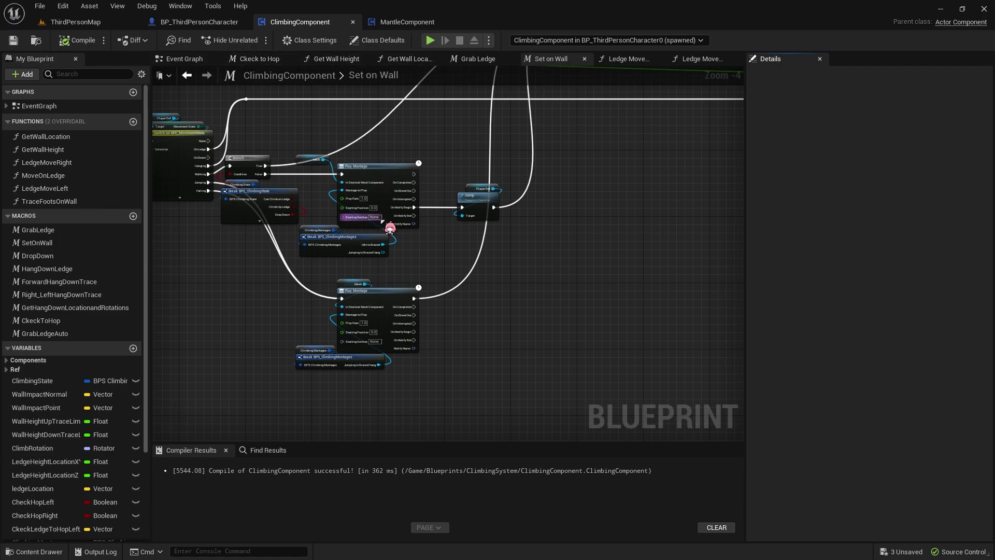
{"action": "scroll", "coordinate": [390, 228], "scroll_direction": "up", "scroll_amount": 3}
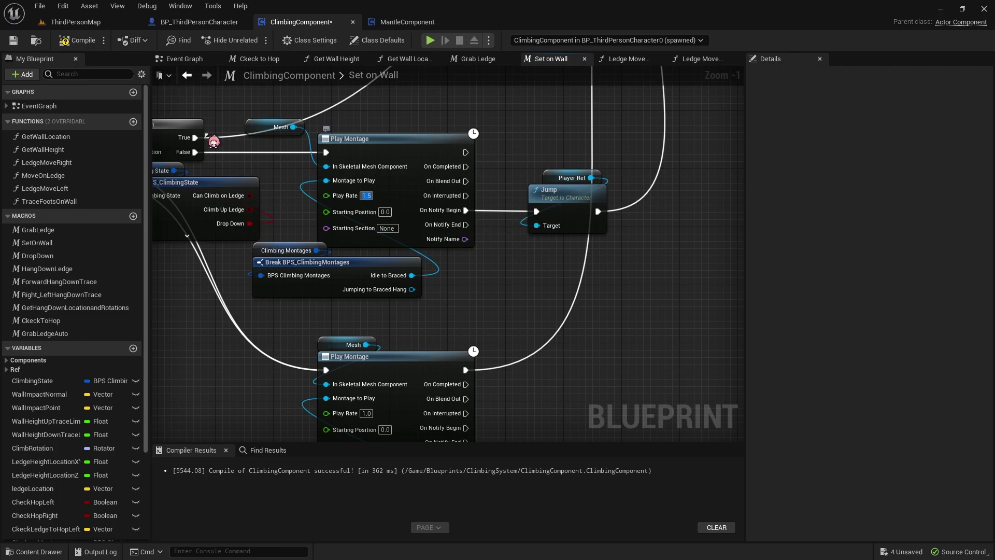
{"action": "left_click", "coordinate": [78, 40]}
{"action": "left_click", "coordinate": [13, 40]}
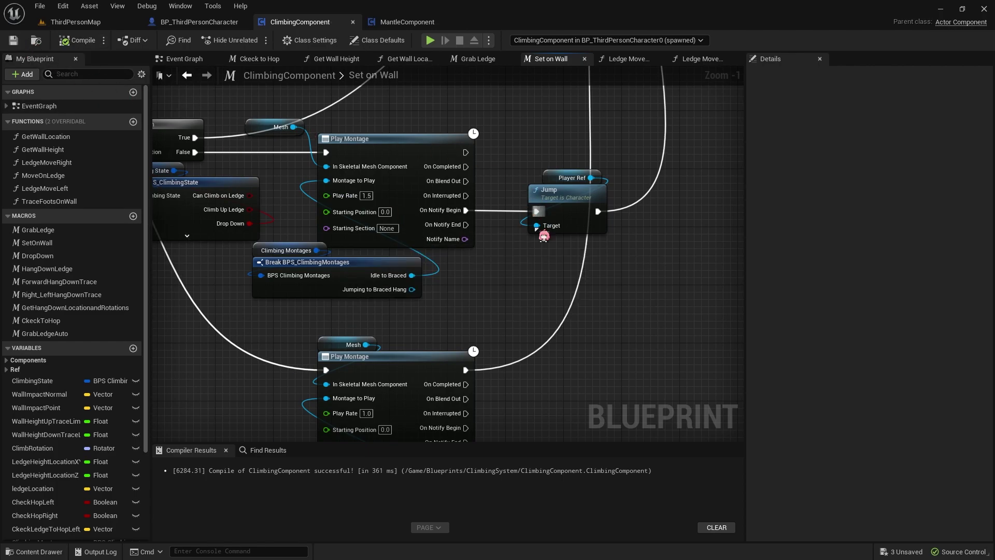
Set the lower Play Montage (Jumping to Braced Hang) Play Rate to 1.5 and recompile
{"action": "right_click_drag", "start_coordinate": [535, 264], "coordinate": [528, 178]}
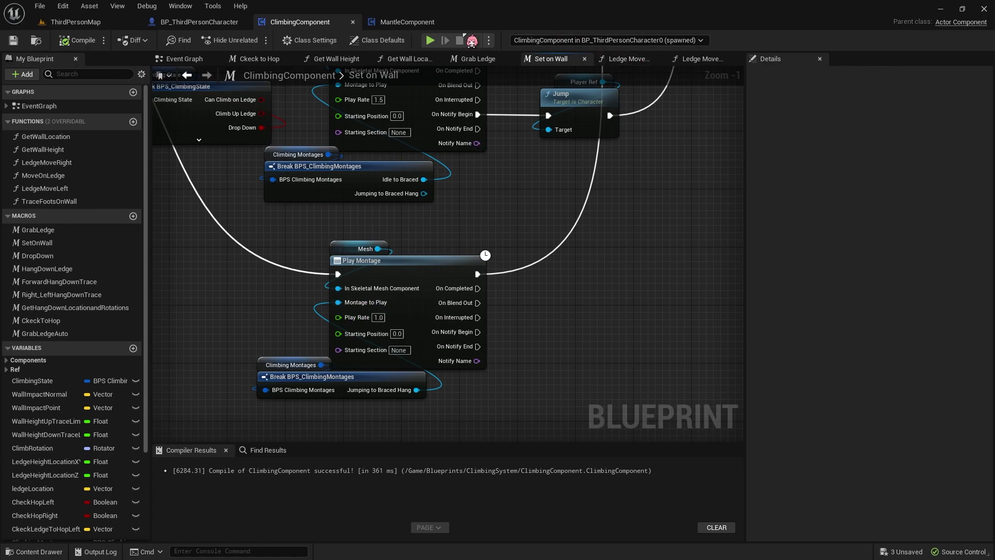
{"action": "right_click_drag", "start_coordinate": [400, 99], "coordinate": [421, 135]}
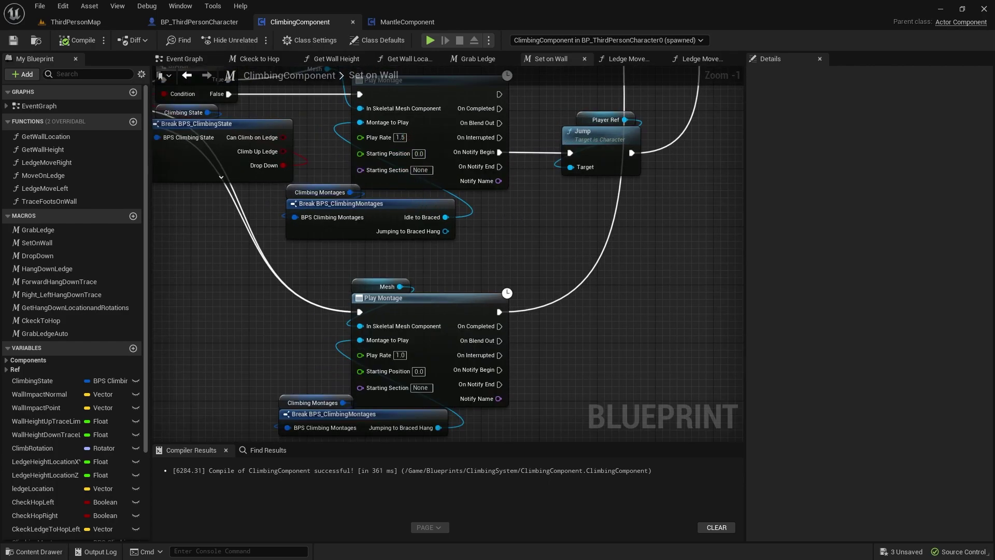
{"action": "mouse_move", "coordinate": [517, 217]}
{"action": "right_mouse_down"}
{"action": "mouse_move", "coordinate": [635, 271]}
{"action": "mouse_move", "coordinate": [485, 157]}
{"action": "right_mouse_up"}
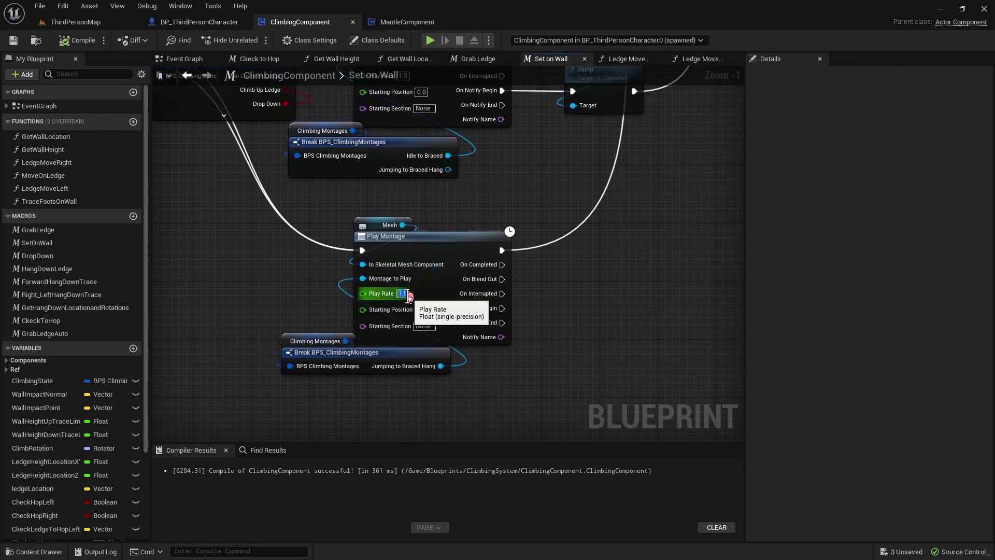
{"action": "type", "text": "1"}
{"action": "key", "text": "Return"}
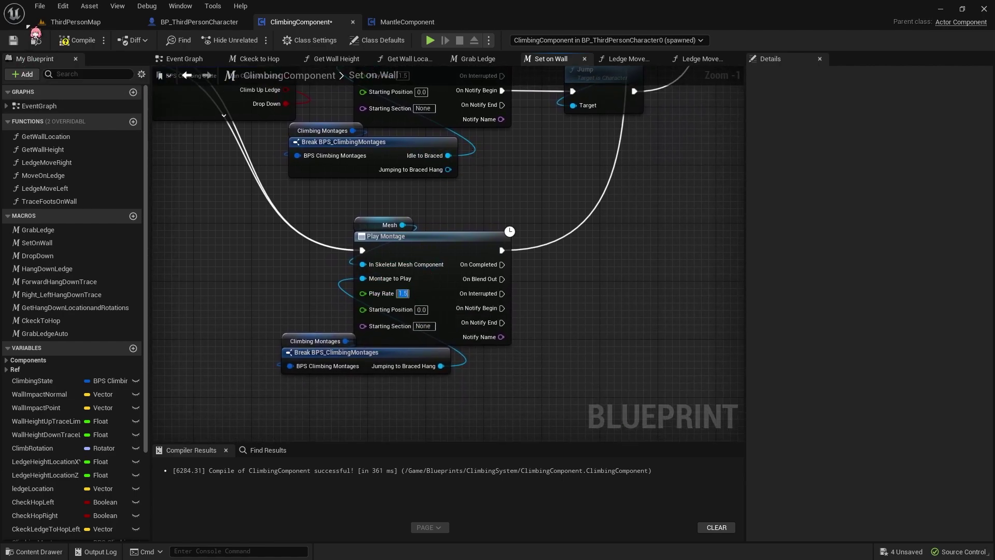
{"action": "left_click", "coordinate": [78, 39]}
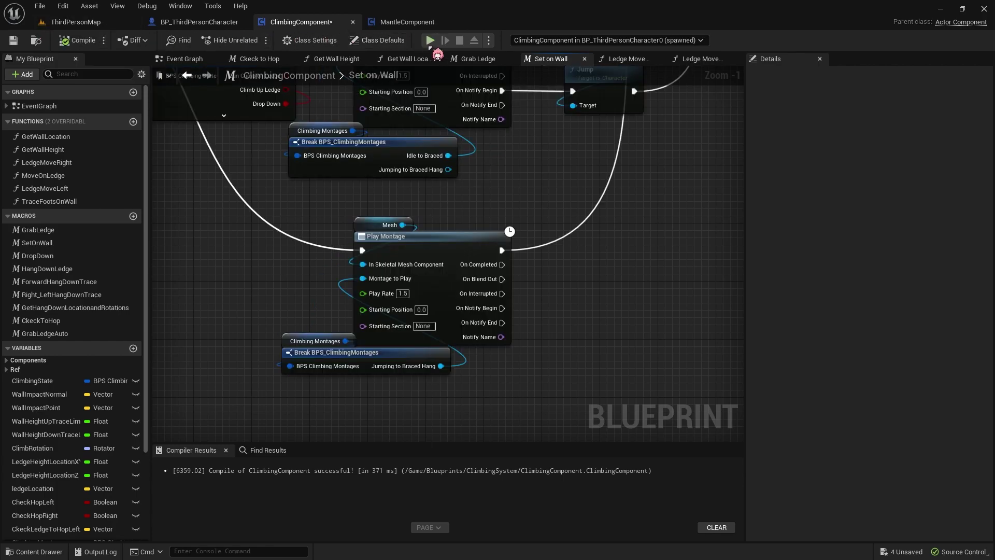
Play-test climbing walls and mantling onto block tops at the 1.5 play rate, then stop
{"action": "left_click", "coordinate": [431, 40]}
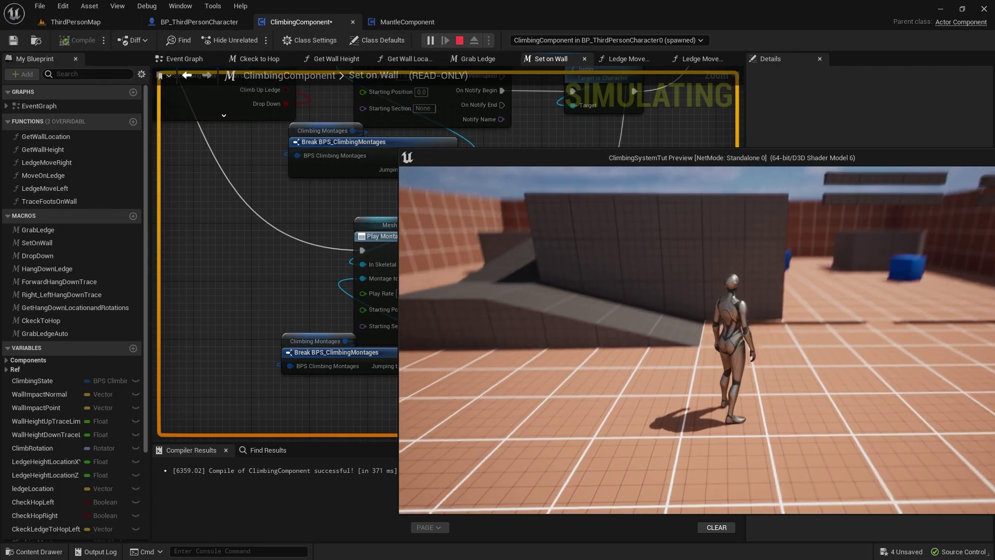
{"action": "key", "text": "w"}
{"action": "key", "text": "space"}
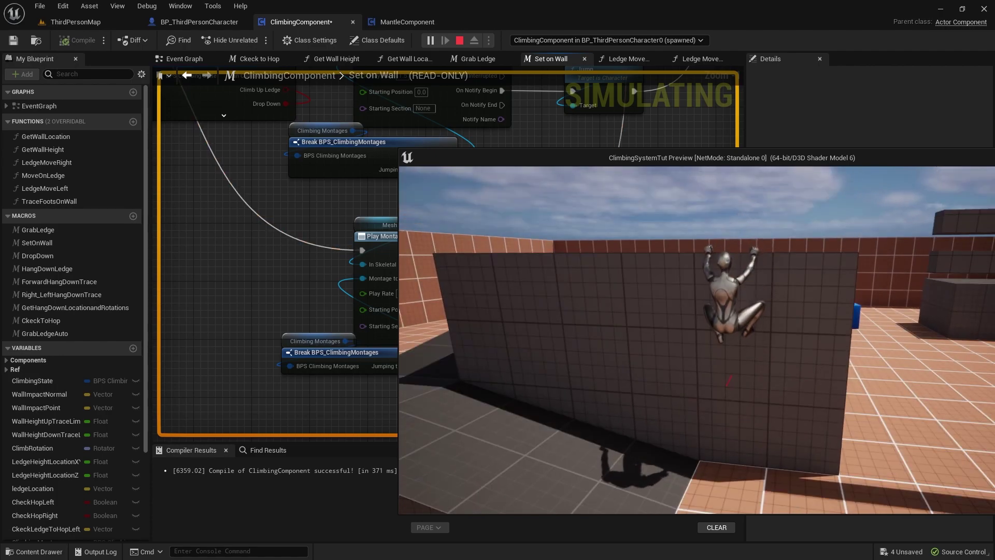
{"action": "key", "text": "w"}
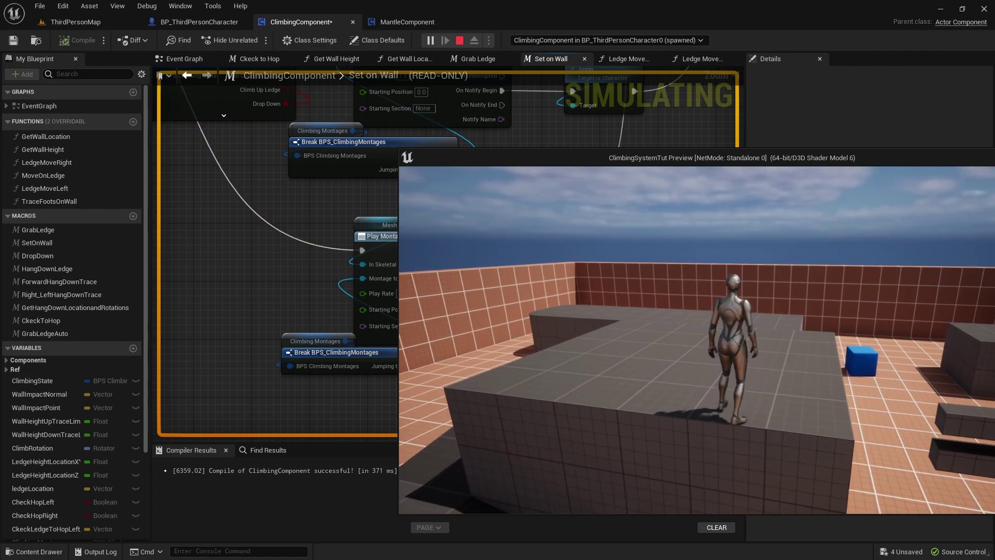
{"action": "key", "text": "w"}
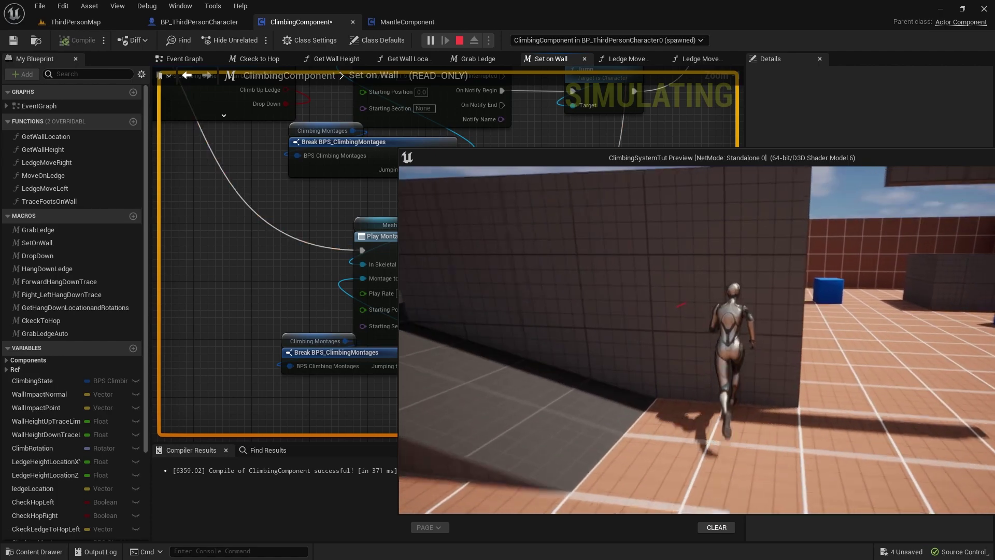
{"action": "key", "text": "space"}
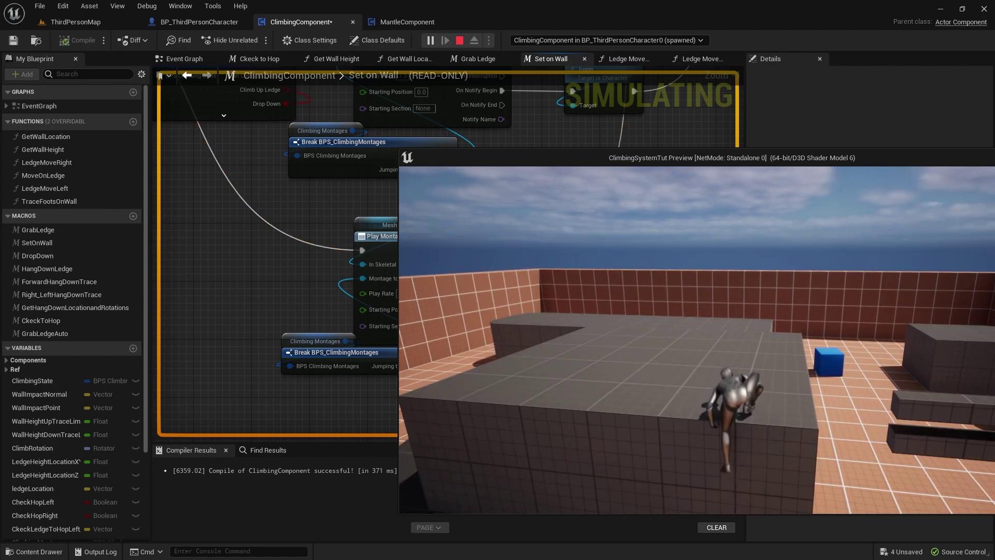
{"action": "key", "text": "w"}
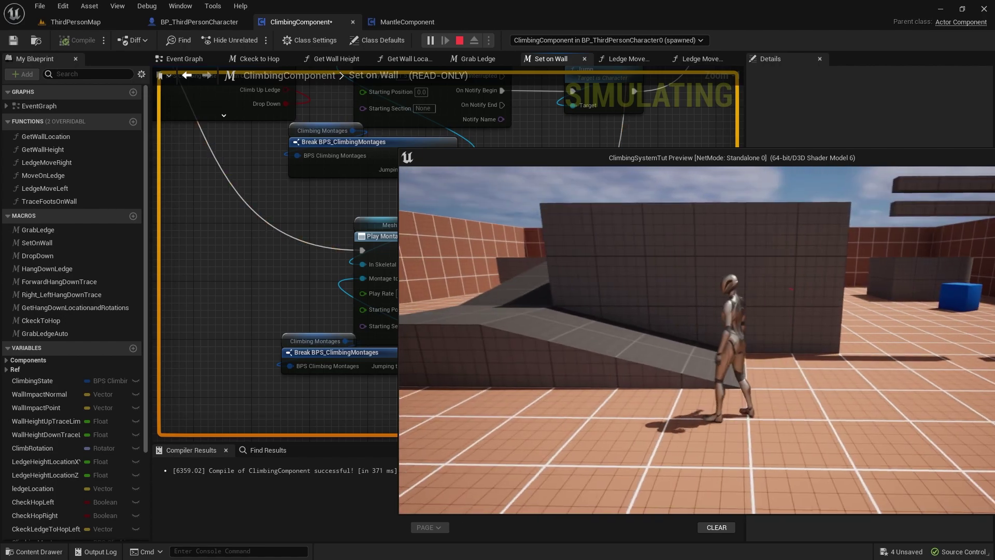
{"action": "key", "text": "space"}
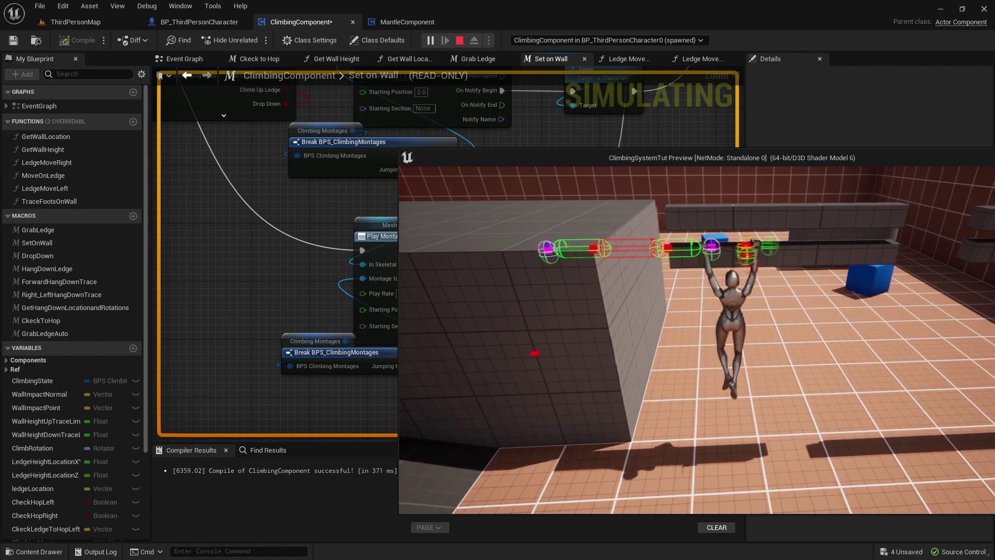
{"action": "key", "text": "Escape"}
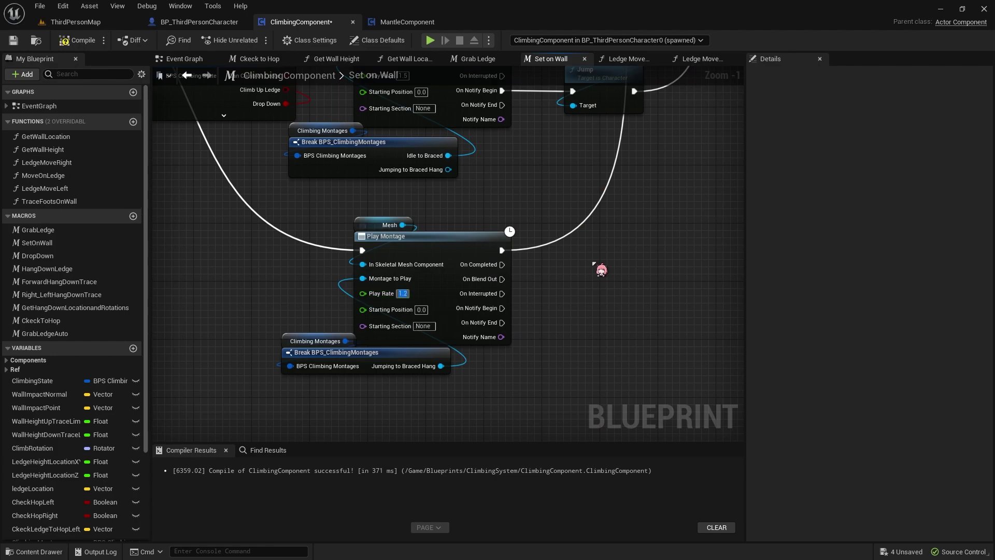
Compile and save ClimbingComponent and start playing in ThirdPersonMap
{"action": "left_click", "coordinate": [72, 40]}
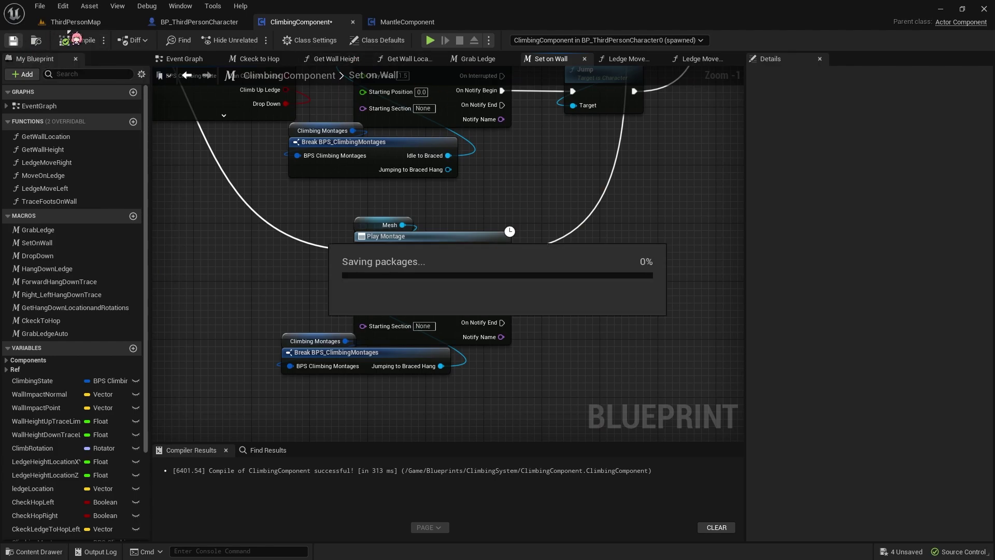
{"action": "left_click", "coordinate": [75, 22]}
{"action": "left_click", "coordinate": [230, 40]}
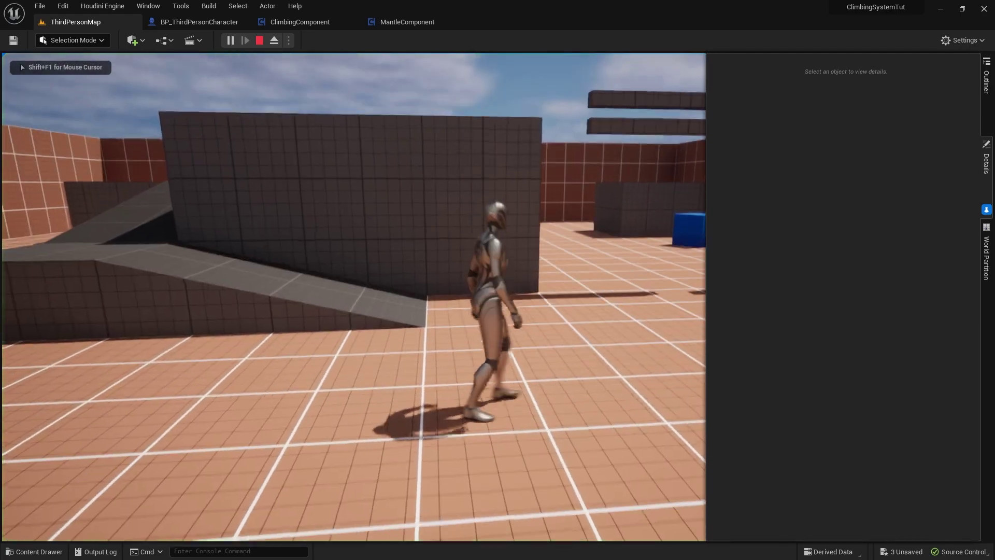
Climb and mantle the wall, run toward the blue boxes, grab the wall and beam ledges, then stop
{"action": "key", "text": "space"}
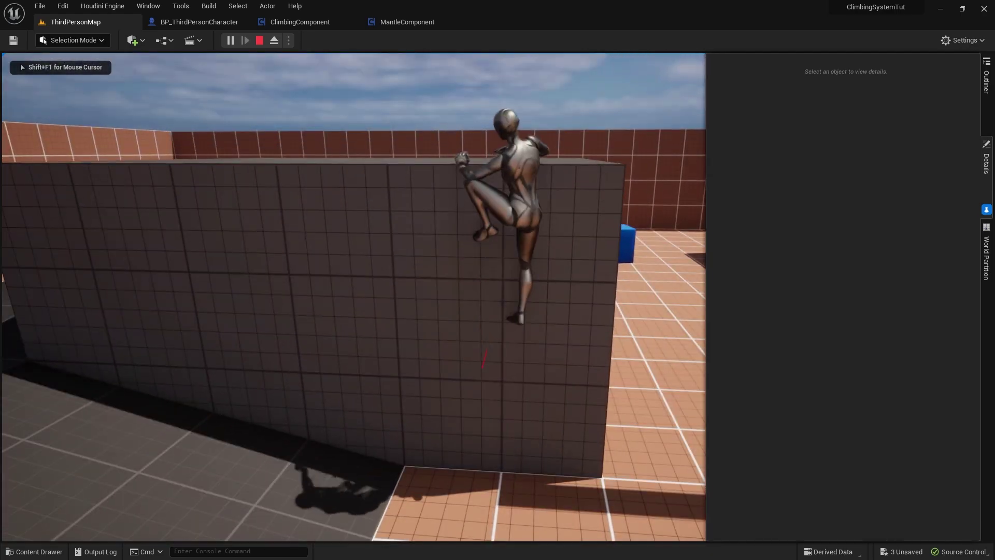
{"action": "key", "text": "w"}
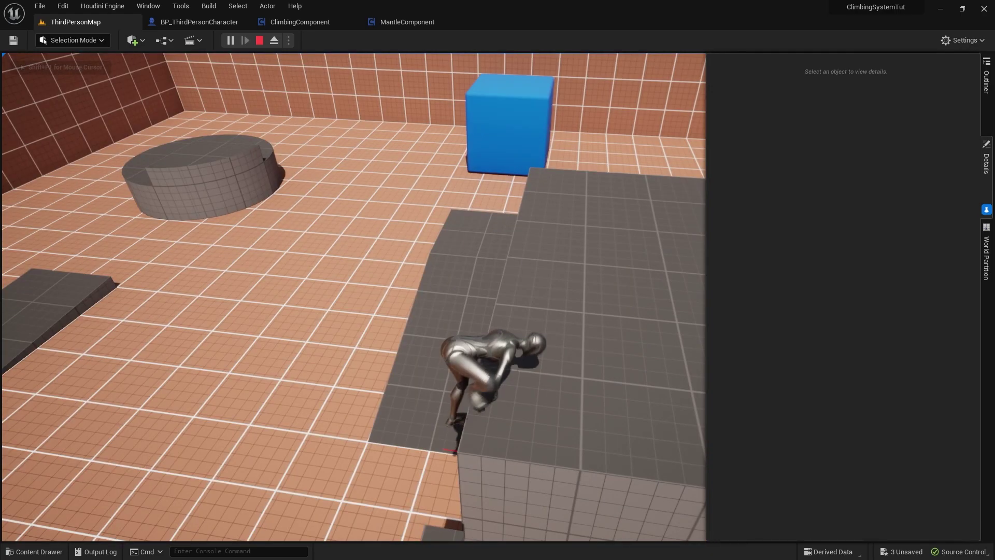
{"action": "key", "text": "w"}
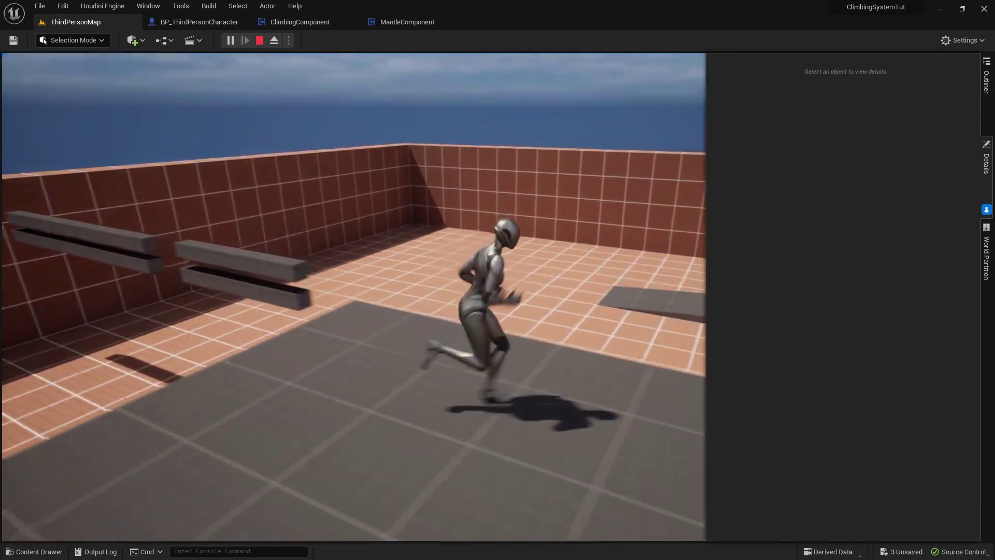
{"action": "key", "text": "w"}
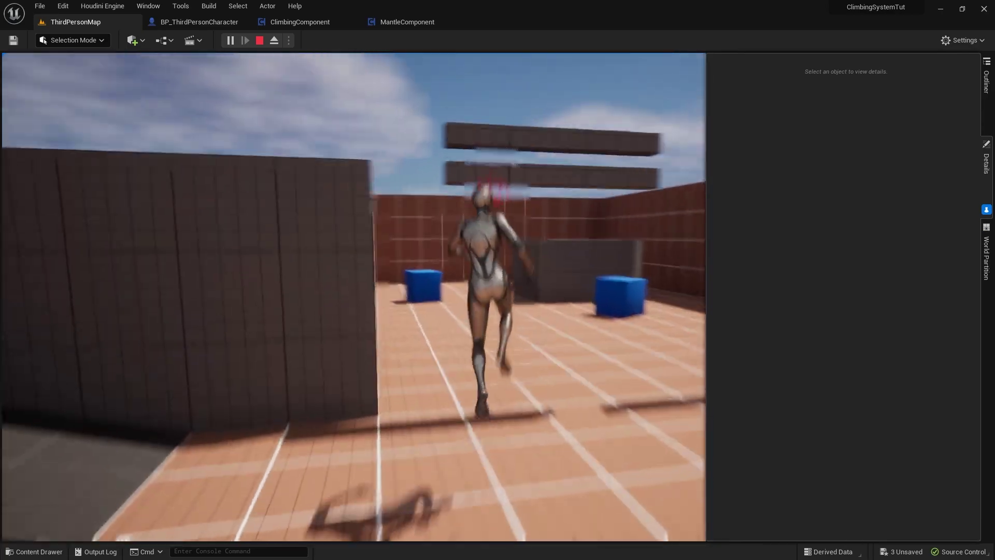
{"action": "key", "text": "space"}
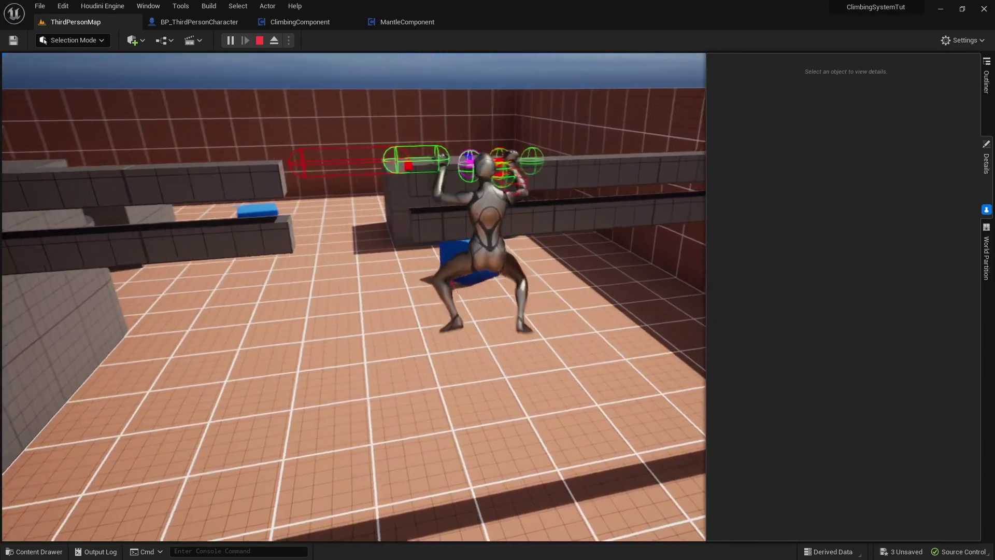
{"action": "key", "text": "space"}
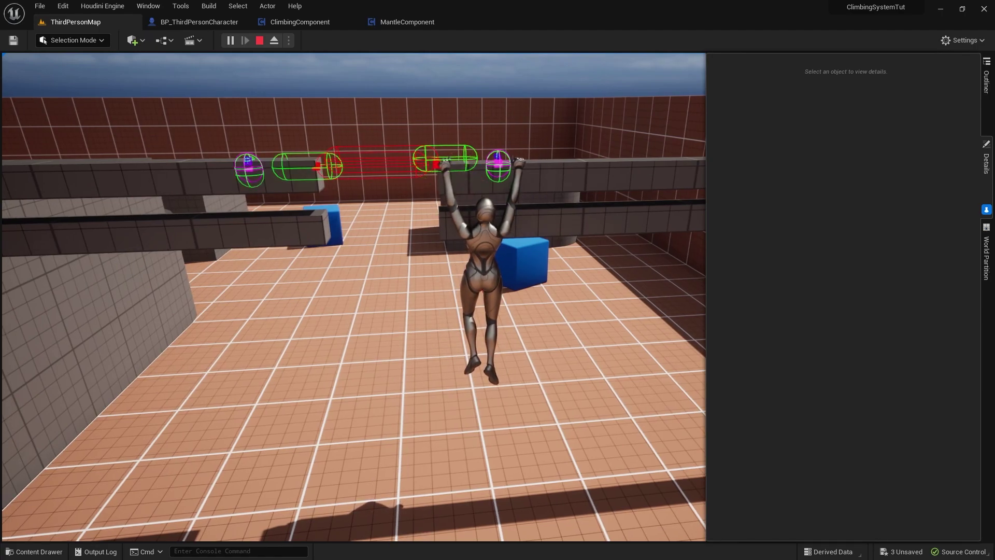
{"action": "key", "text": "Escape"}
Draw a new wire from the Branch True output and route it through two reroute points
{"action": "scroll", "coordinate": [224, 203], "scroll_direction": "down", "scroll_amount": 2}
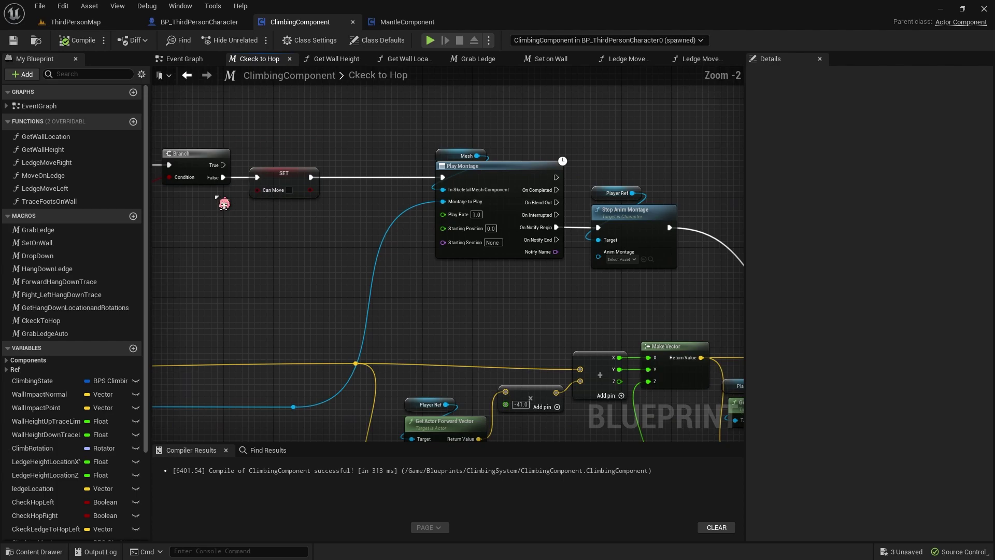
{"action": "left_click_drag", "start_coordinate": [223, 165], "coordinate": [598, 227]}
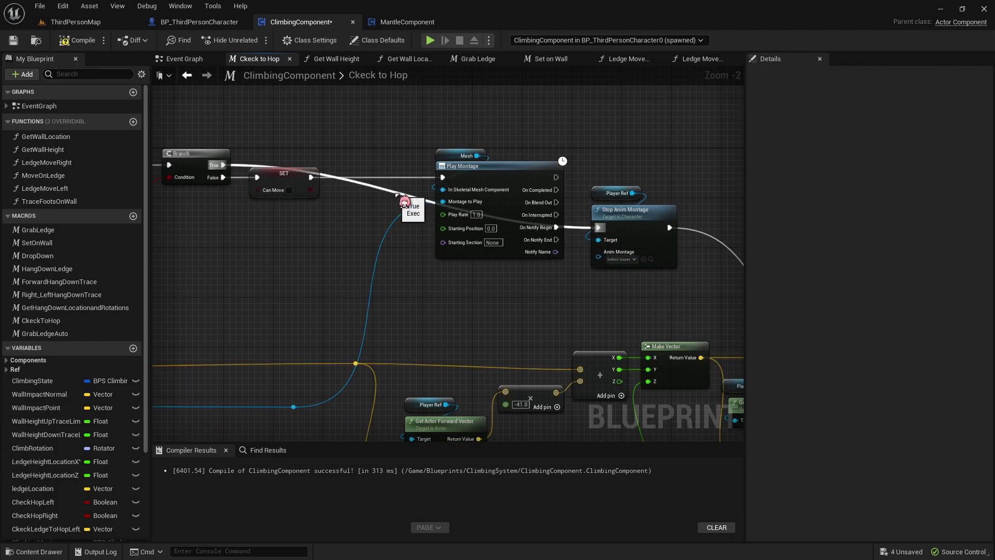
{"action": "double_click", "coordinate": [394, 194]}
{"action": "left_click_drag", "start_coordinate": [394, 193], "coordinate": [382, 97]}
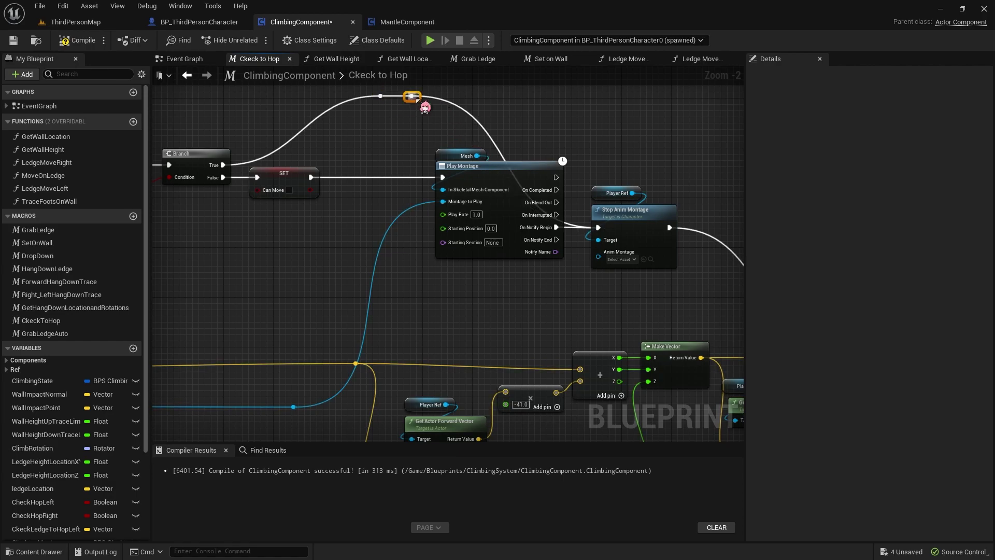
{"action": "double_click", "coordinate": [411, 96]}
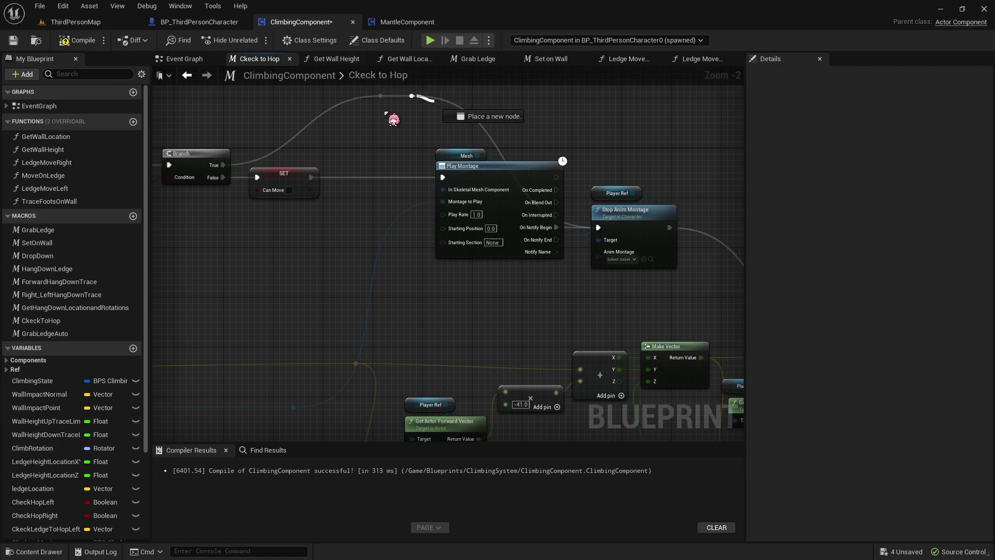
{"action": "left_click_drag", "start_coordinate": [413, 98], "coordinate": [548, 96]}
Connect the rerouted wire to the Sequence input and compile ClimbingComponent
{"action": "mouse_move", "coordinate": [693, 162]}
{"action": "right_mouse_down"}
{"action": "mouse_move", "coordinate": [337, 64]}
{"action": "mouse_move", "coordinate": [139, 101]}
{"action": "right_mouse_up"}
{"action": "right_click_drag", "start_coordinate": [446, 207], "coordinate": [228, 206]}
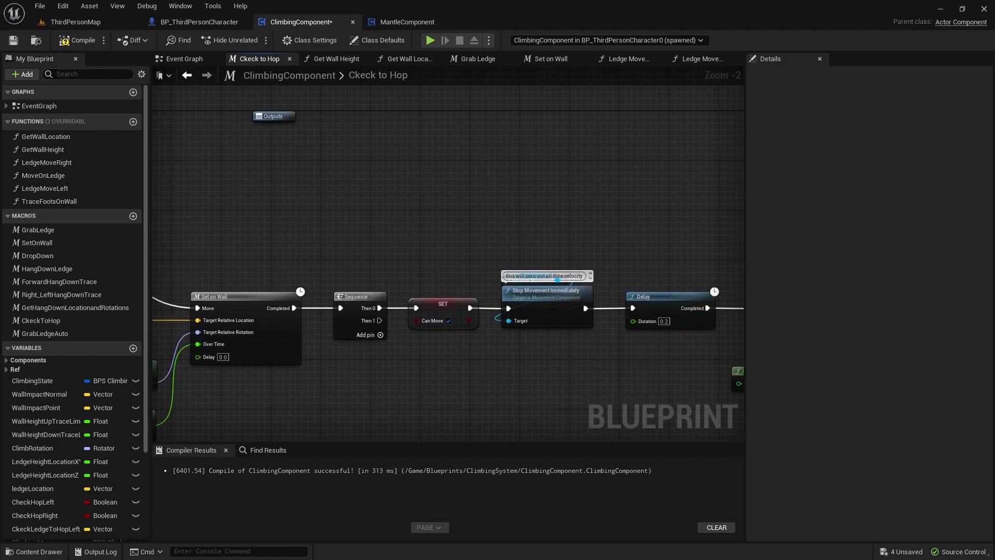
{"action": "right_click_drag", "start_coordinate": [171, 155], "coordinate": [419, 216]}
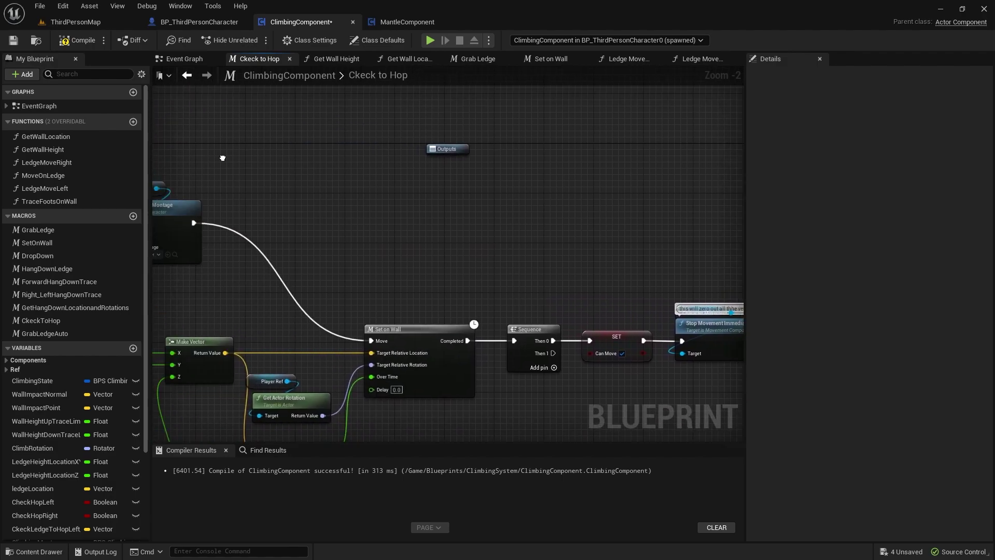
{"action": "right_click_drag", "start_coordinate": [86, 112], "coordinate": [254, 111]}
{"action": "mouse_move", "coordinate": [246, 99]}
{"action": "left_mouse_down"}
{"action": "mouse_move", "coordinate": [282, 98]}
{"action": "mouse_move", "coordinate": [686, 348]}
{"action": "left_mouse_up"}
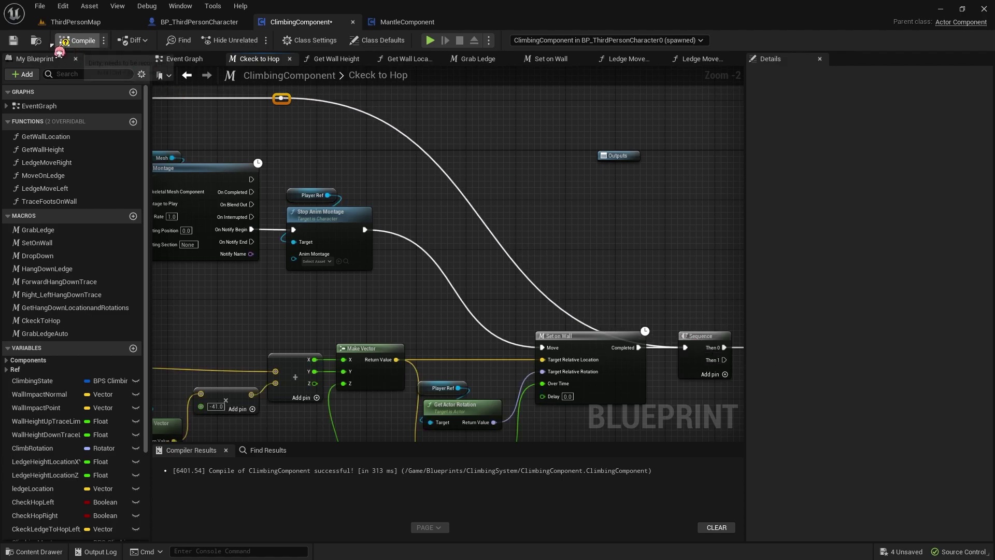
{"action": "left_click", "coordinate": [13, 40]}
{"action": "left_click", "coordinate": [430, 40]}
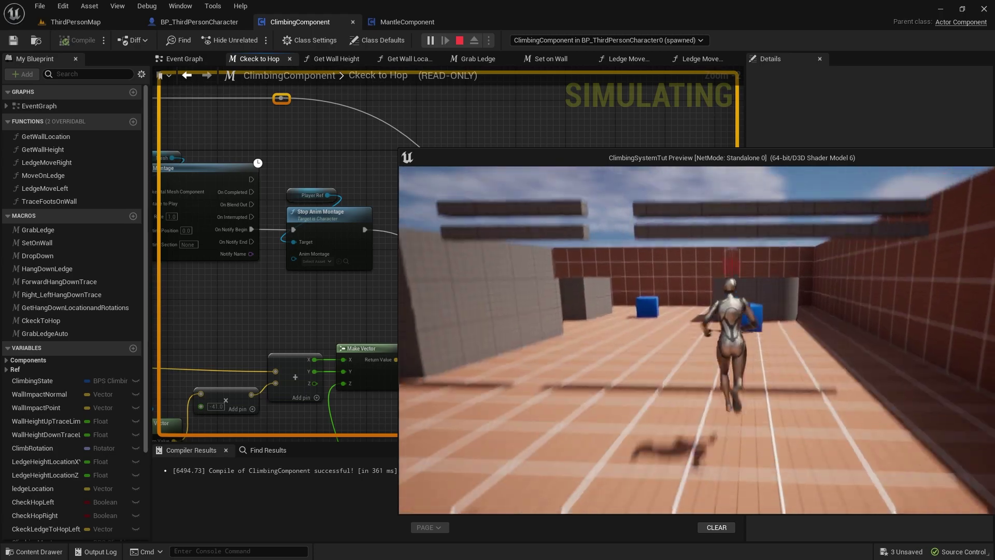
{"action": "key", "text": "space"}
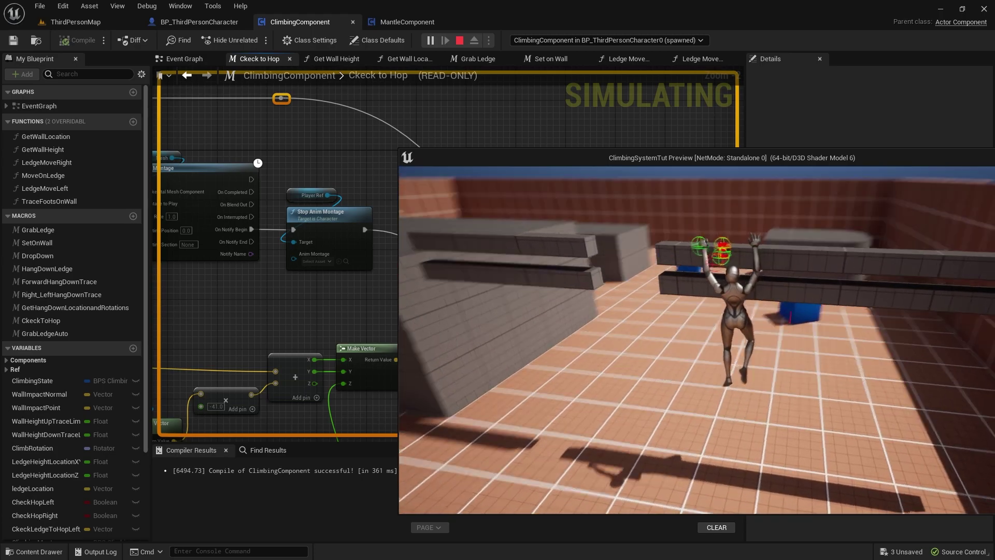
{"action": "key", "text": "d"}
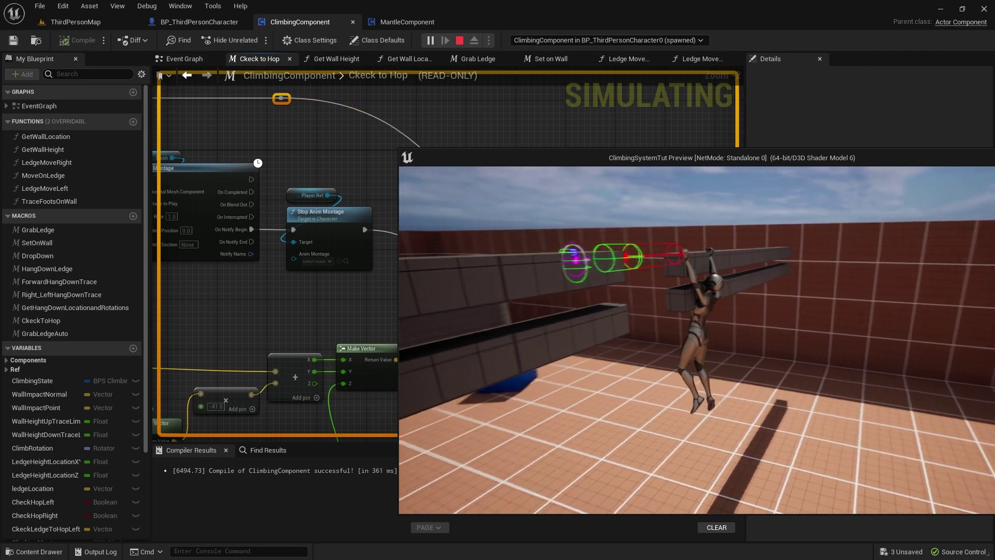
{"action": "key", "text": "Escape"}
{"action": "right_click_drag", "start_coordinate": [428, 327], "coordinate": [436, 214]}
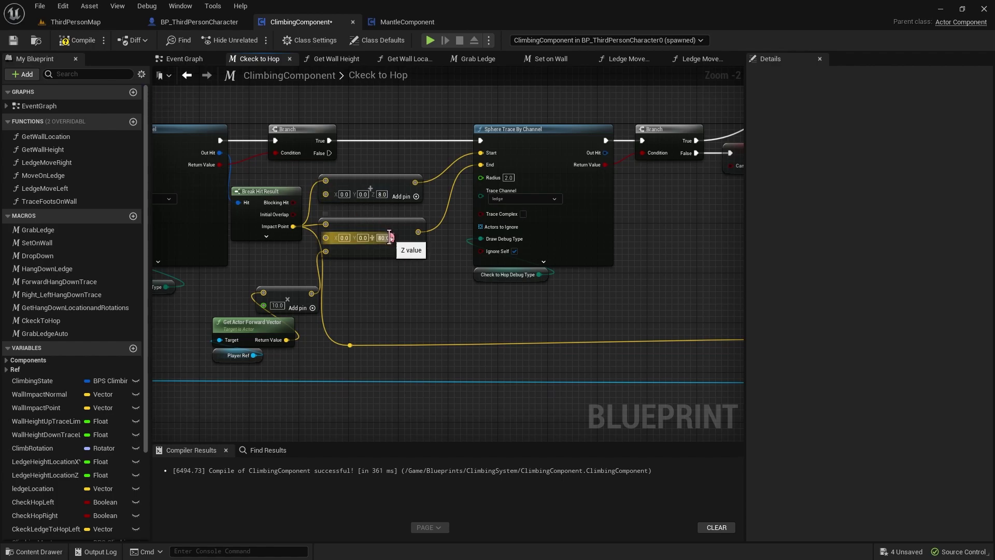
Play-test hopping and shimmying between beam ledges, then return to the Ckeck to Hop graph
{"action": "left_click", "coordinate": [99, 22]}
{"action": "left_click", "coordinate": [229, 39]}
{"action": "left_click", "coordinate": [344, 127]}
{"action": "key", "text": "w"}
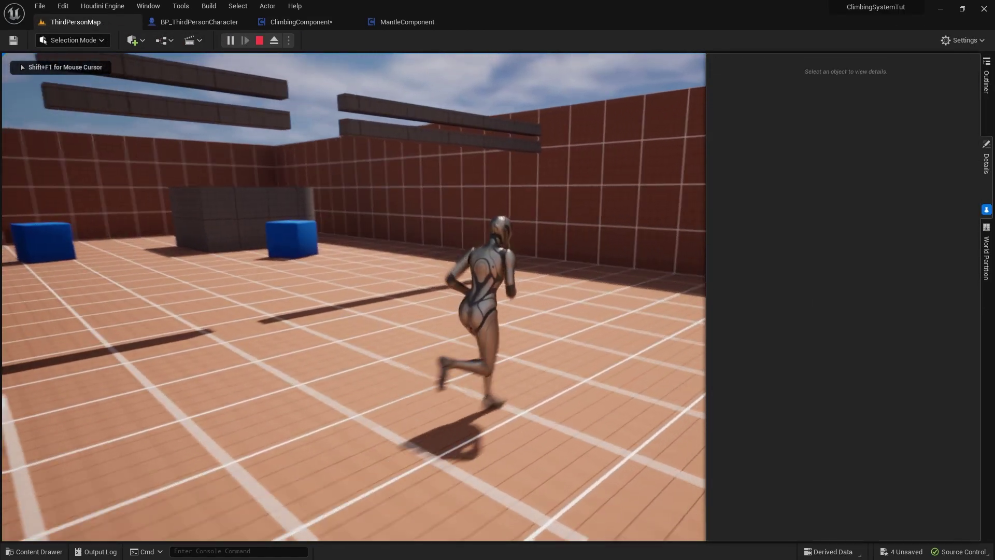
{"action": "key", "text": "space"}
{"action": "key", "text": "space"}
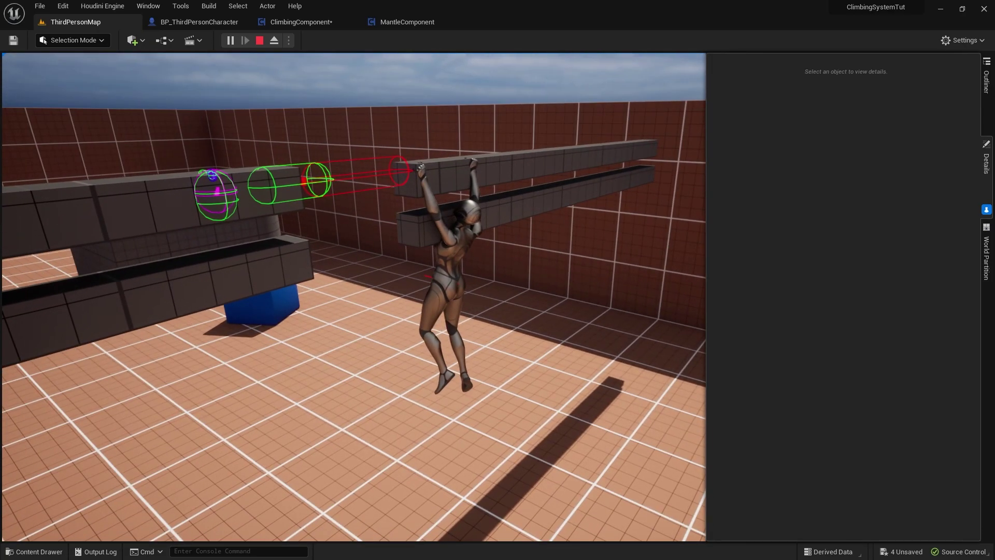
{"action": "key", "text": "w"}
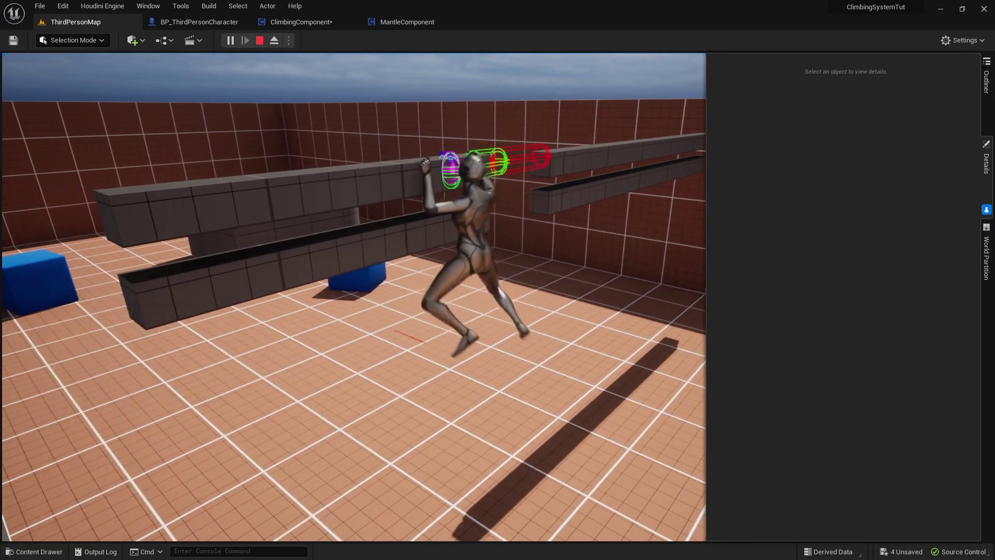
{"action": "key", "text": "space"}
{"action": "key", "text": "a"}
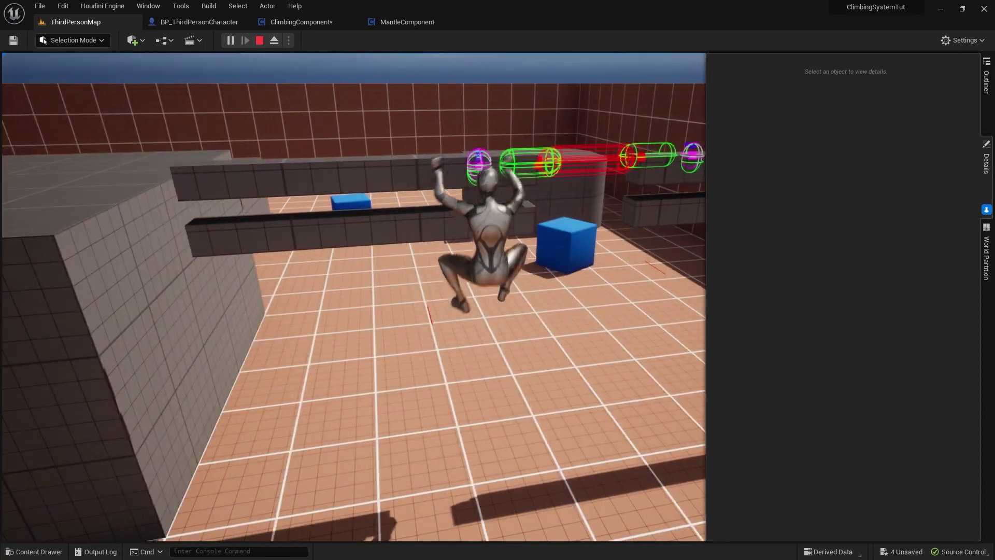
{"action": "key", "text": "Escape"}
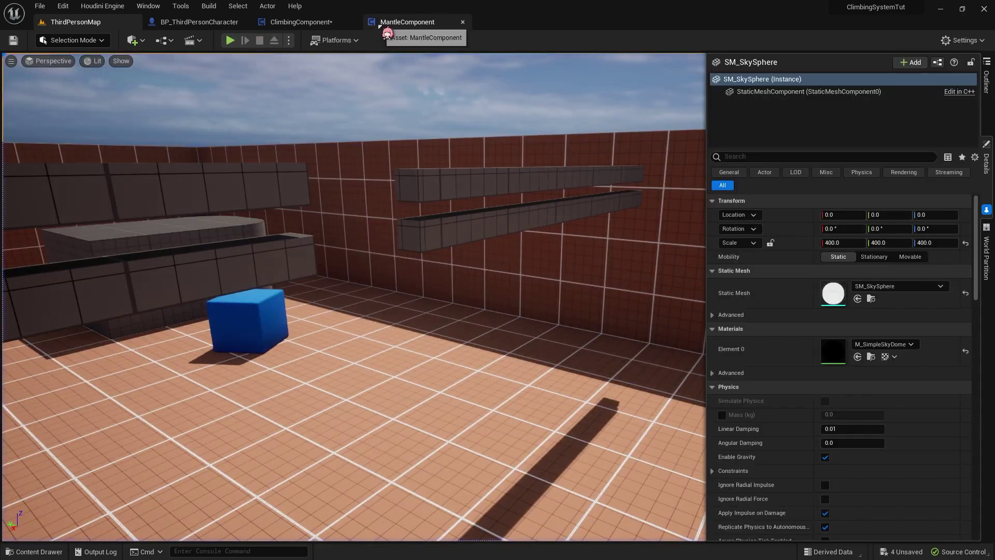
{"action": "left_click", "coordinate": [301, 21]}
{"action": "scroll", "coordinate": [370, 240], "scroll_direction": "up", "scroll_amount": 2}
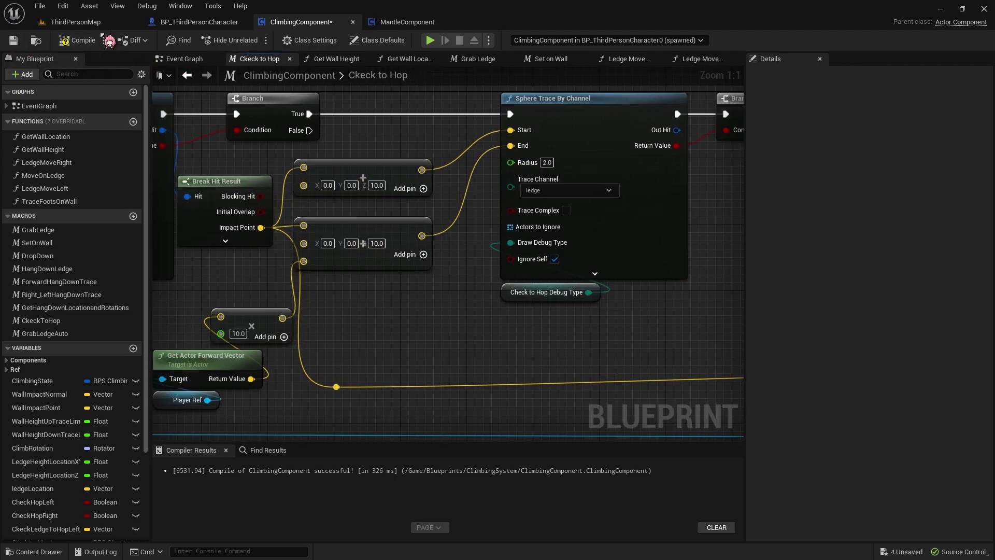
Run another ledge test: climb, shimmy right, regrab, and leap from the blue box, then return to ClimbingComponent
{"action": "left_click", "coordinate": [76, 21]}
{"action": "left_click", "coordinate": [230, 40]}
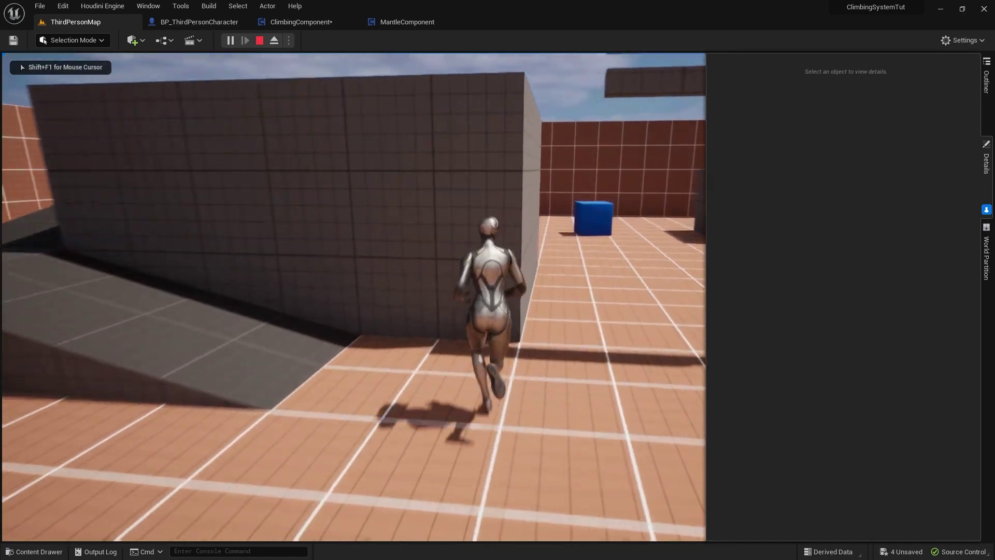
{"action": "key", "text": "space"}
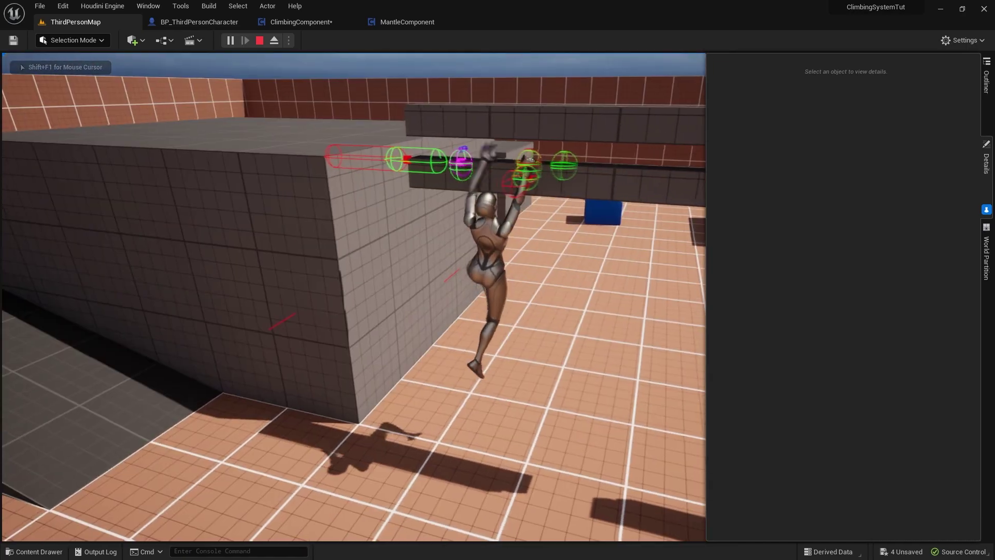
{"action": "key", "text": "d"}
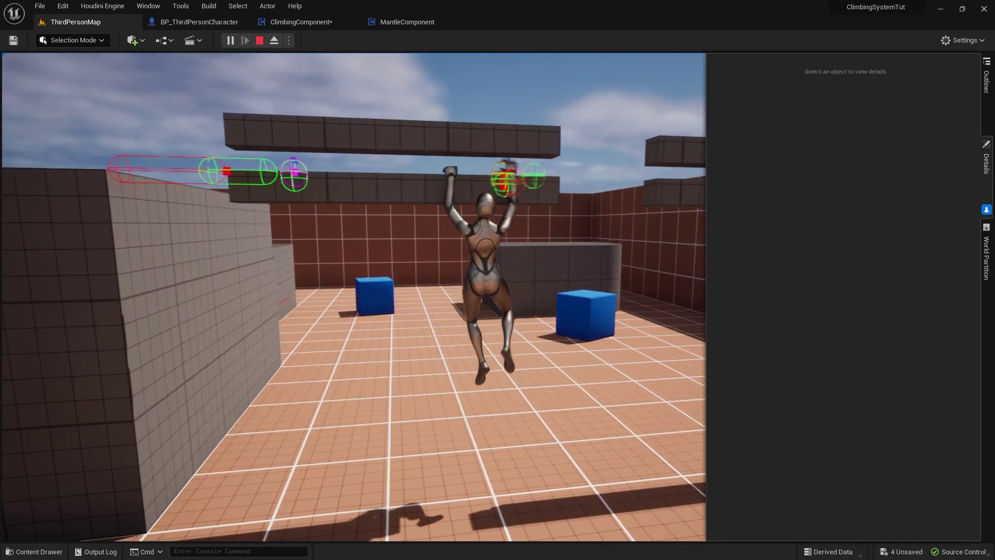
{"action": "key", "text": "space"}
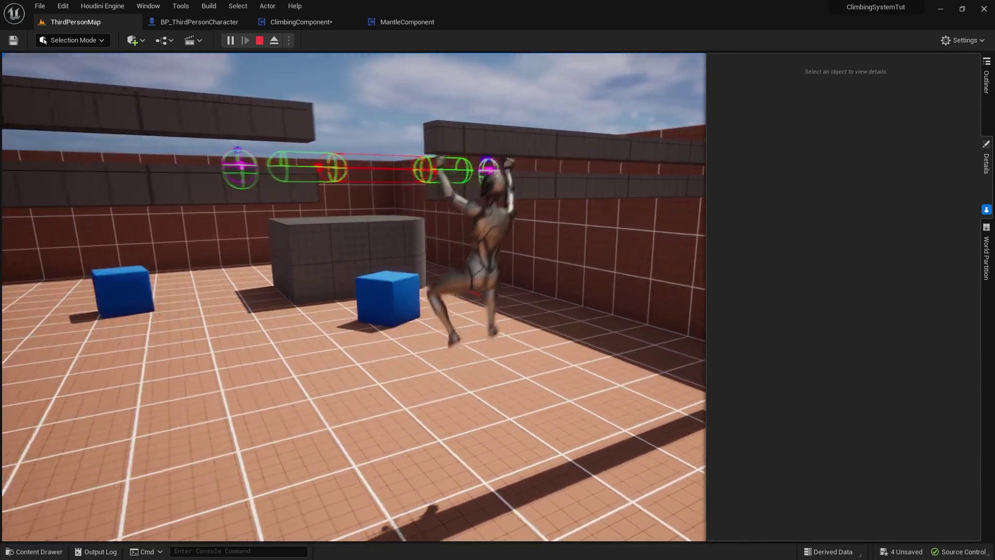
{"action": "key", "text": "space"}
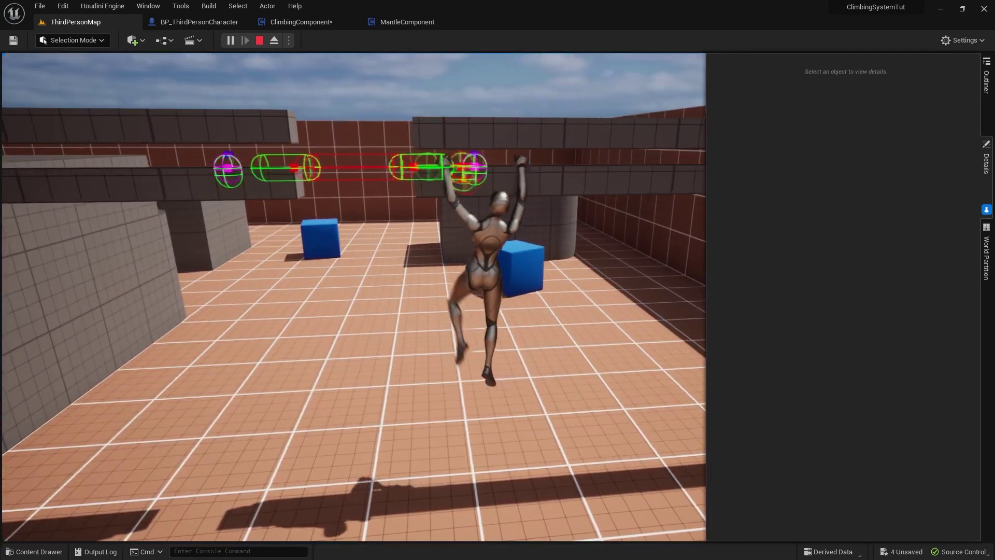
{"action": "key", "text": "Escape"}
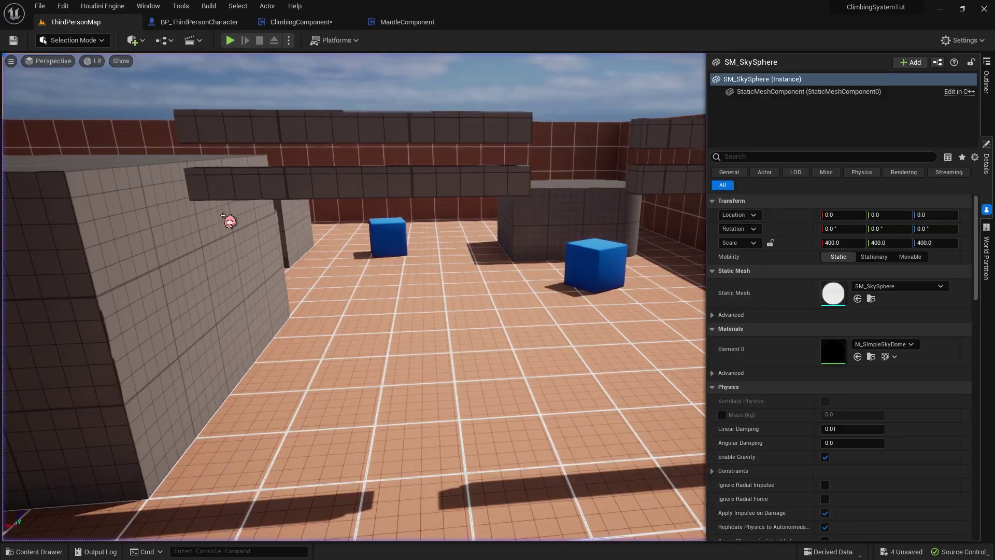
{"action": "left_click", "coordinate": [301, 22]}
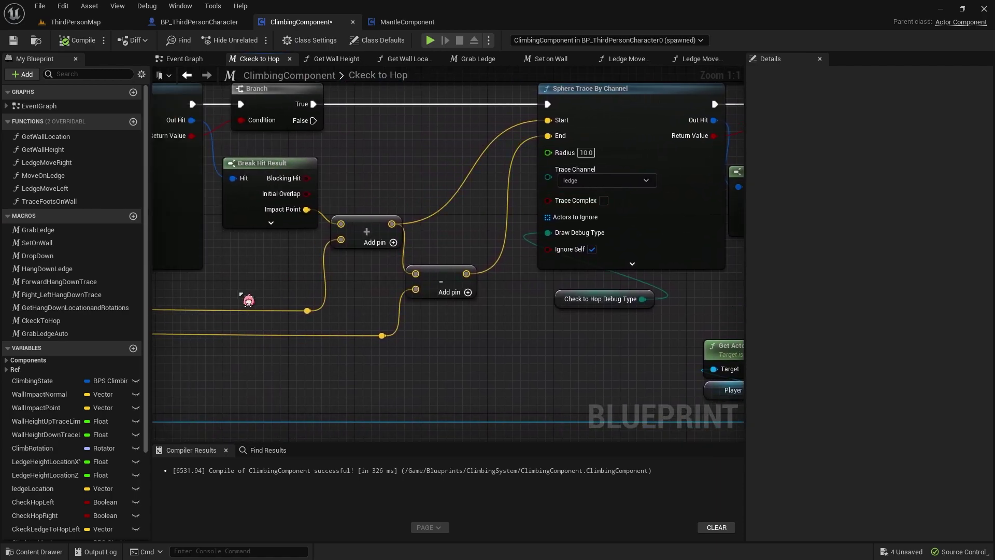
Enter 10 for the Event Graph Ckeck to Hop call's Trace 2 Offset Start Z and play-test the hop
{"action": "mouse_move", "coordinate": [241, 295]}
{"action": "right_mouse_down"}
{"action": "mouse_move", "coordinate": [244, 283]}
{"action": "mouse_move", "coordinate": [417, 253]}
{"action": "right_mouse_up"}
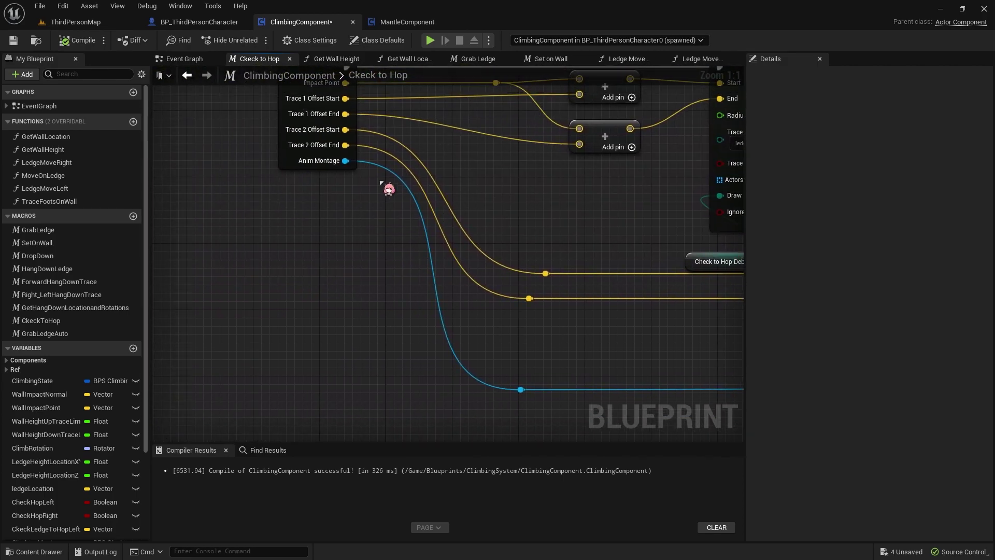
{"action": "left_click", "coordinate": [194, 63]}
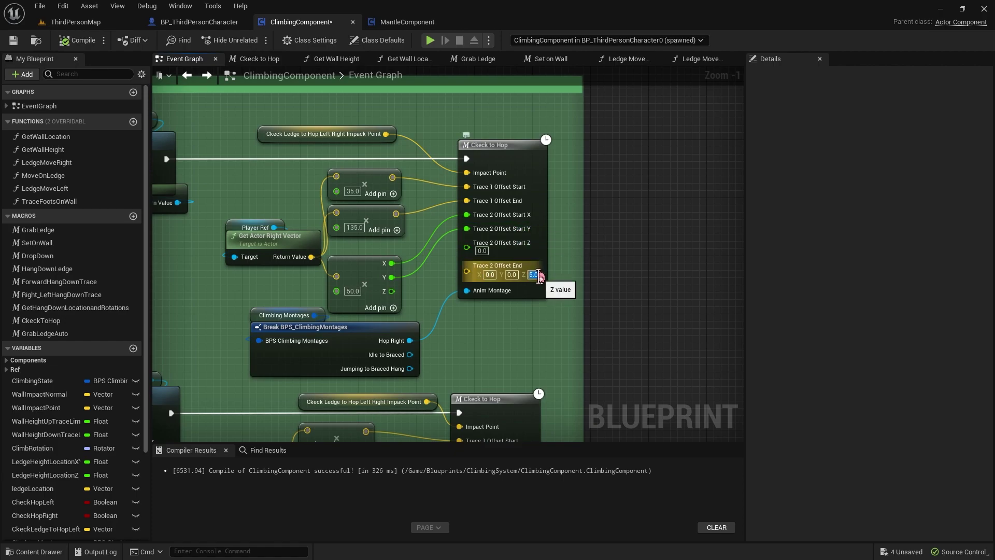
{"action": "type", "text": "10"}
{"action": "key", "text": "Tab"}
{"action": "type", "text": "-5"}
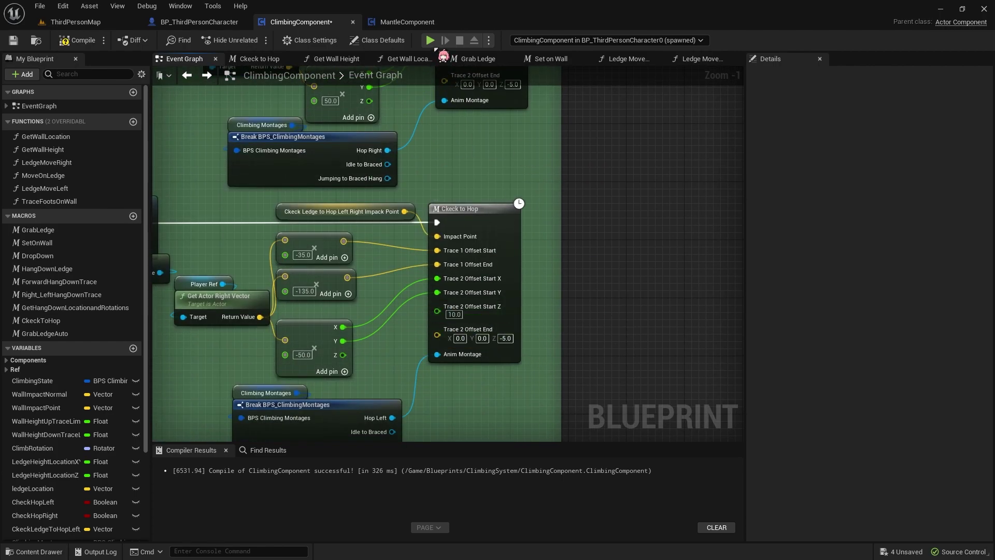
{"action": "left_click", "coordinate": [430, 40]}
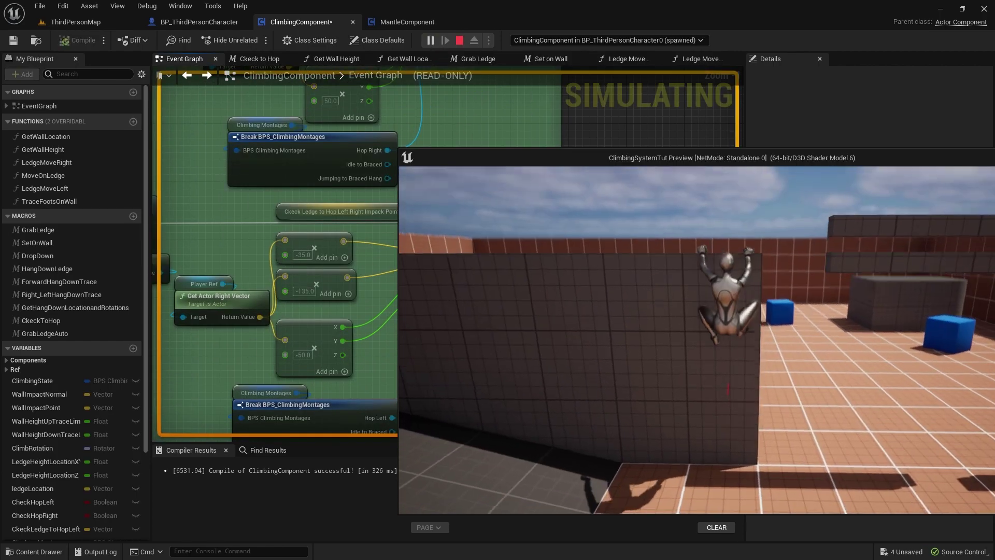
{"action": "key", "text": "space"}
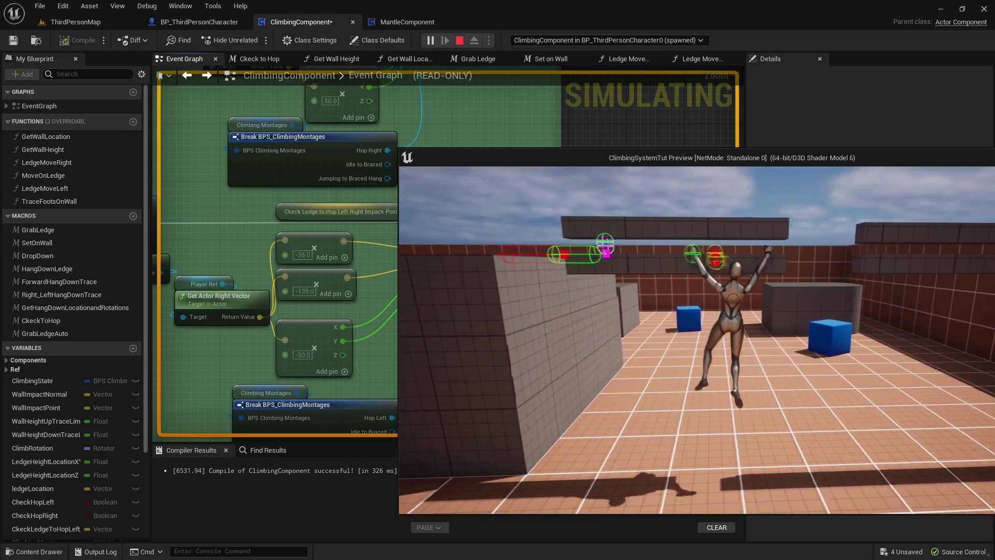
{"action": "key", "text": "w"}
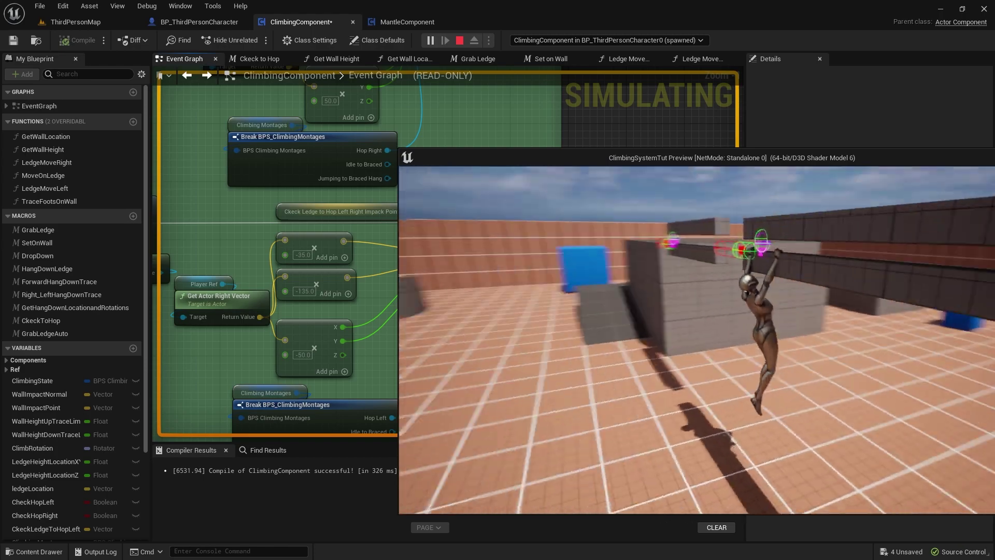
{"action": "key", "text": "Escape"}
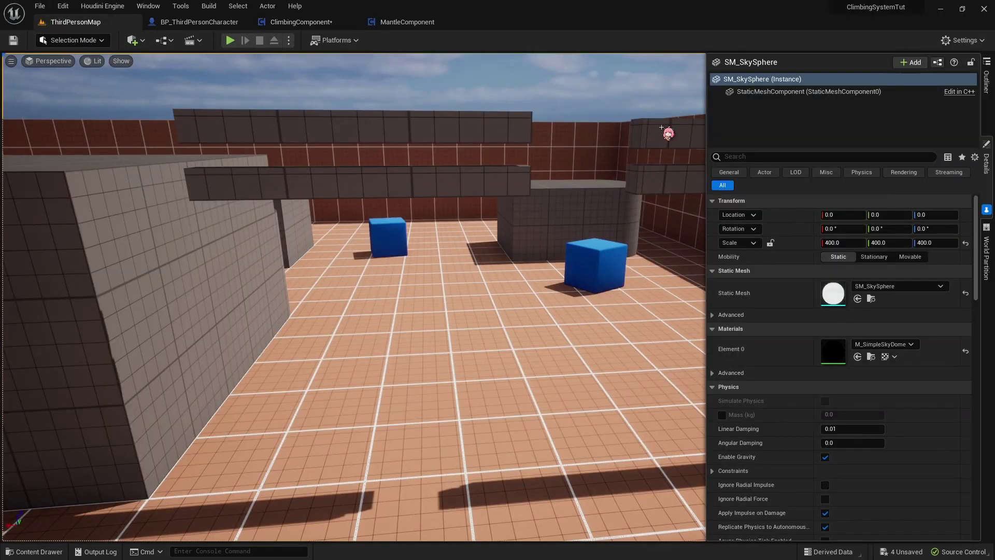
Focus on ledge SM_Cube16, play-test the wall climb with Alt+P, and return to ClimbingComponent
{"action": "left_click", "coordinate": [656, 136]}
{"action": "key", "text": "f"}
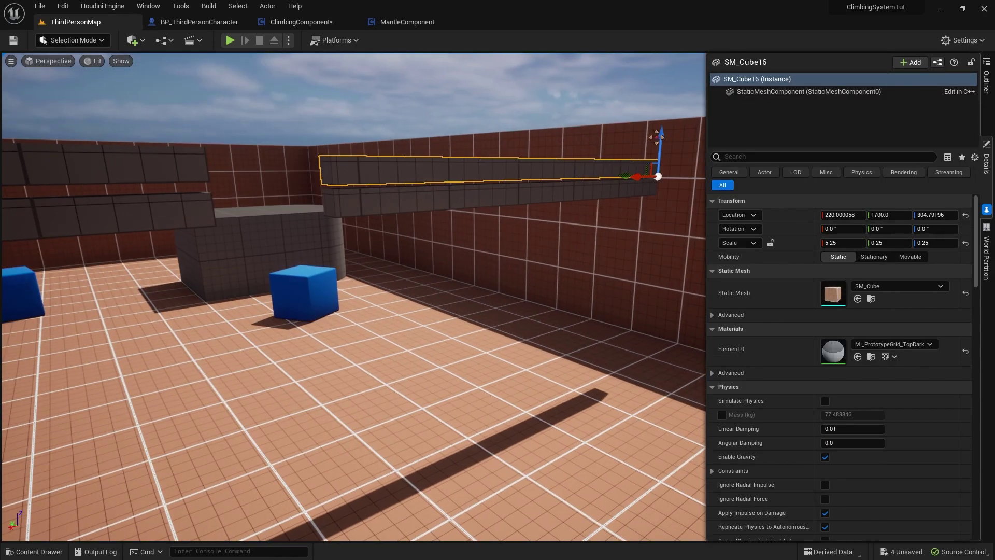
{"action": "key", "text": "alt+p"}
{"action": "key", "text": "w"}
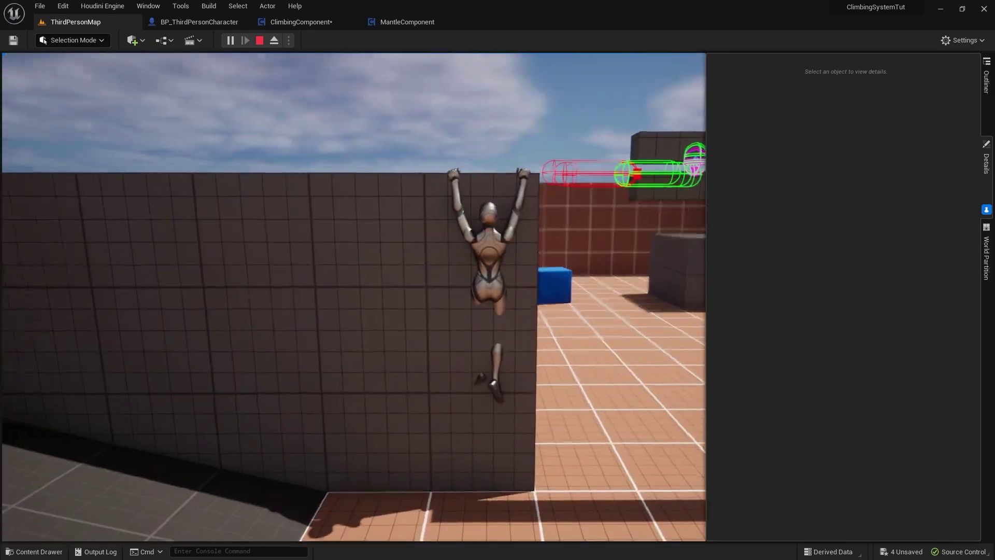
{"action": "key", "text": "Escape"}
{"action": "left_click", "coordinate": [311, 22]}
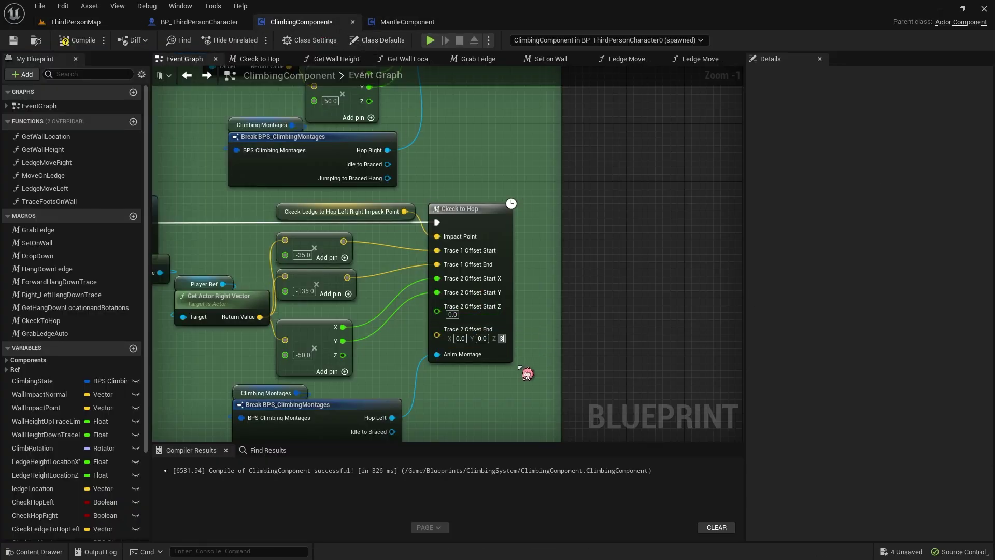
Play-test the wall climb with Trace 2 End Z 3.0, then open the Ckeck to Hop macro graph
{"action": "right_click_drag", "start_coordinate": [527, 373], "coordinate": [547, 412]}
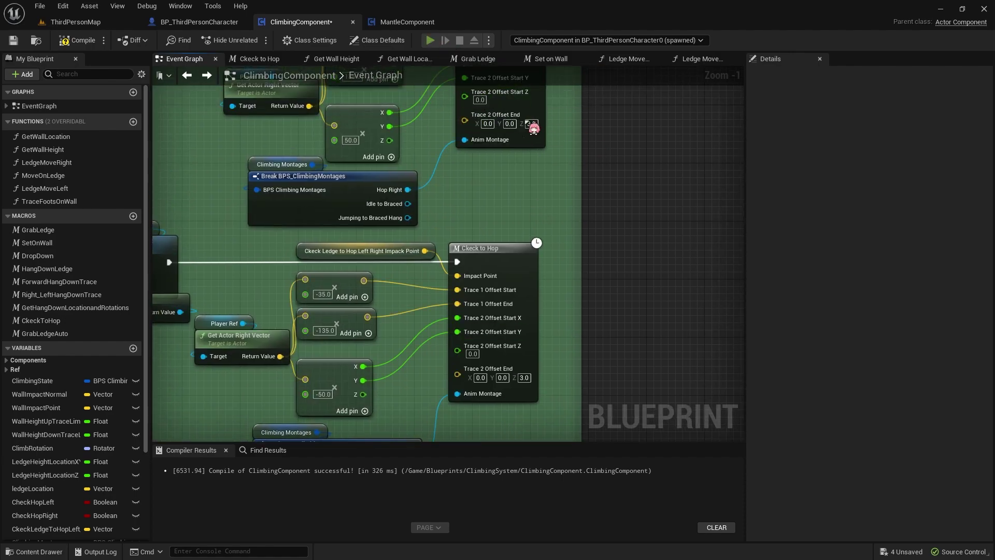
{"action": "key", "text": "alt+p"}
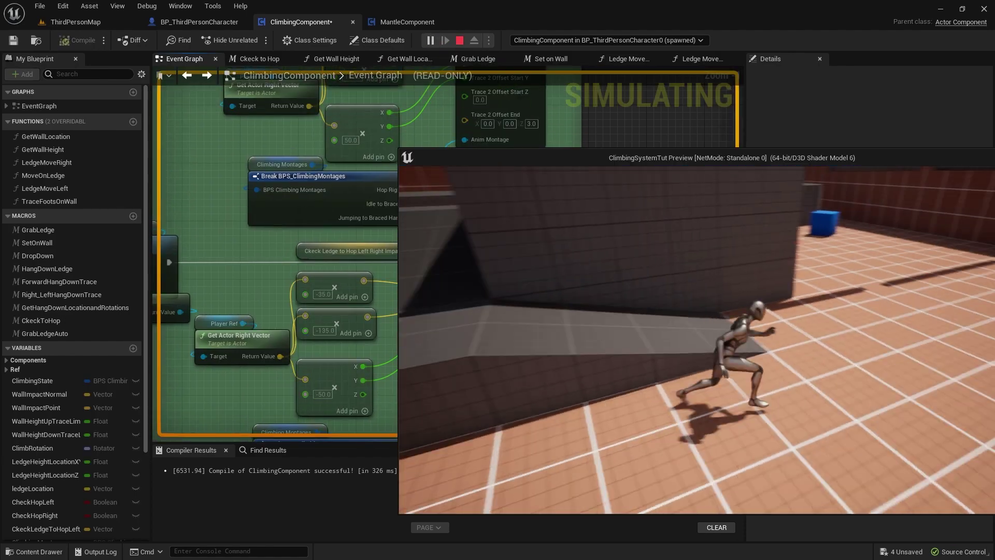
{"action": "key", "text": "space"}
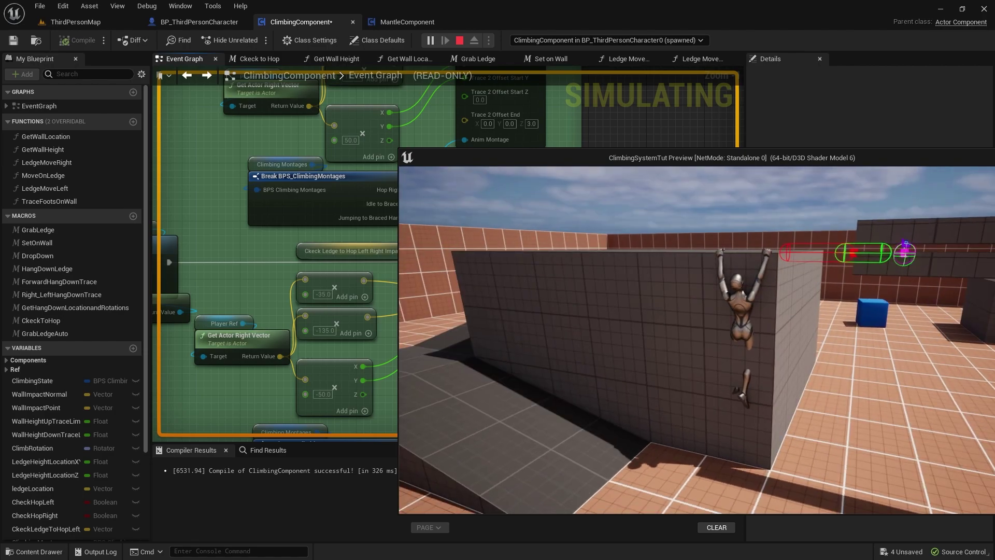
{"action": "key", "text": "Escape"}
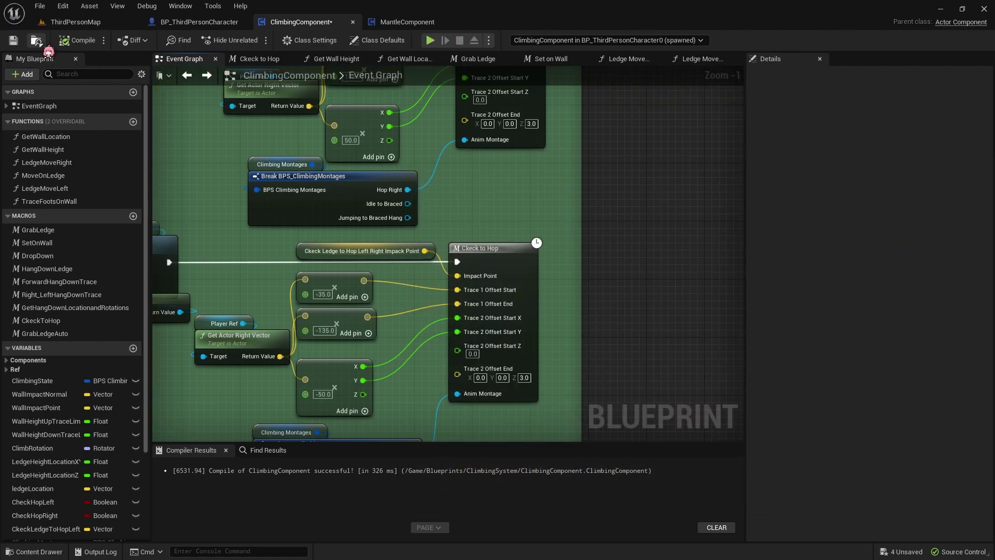
{"action": "double_click", "coordinate": [473, 267]}
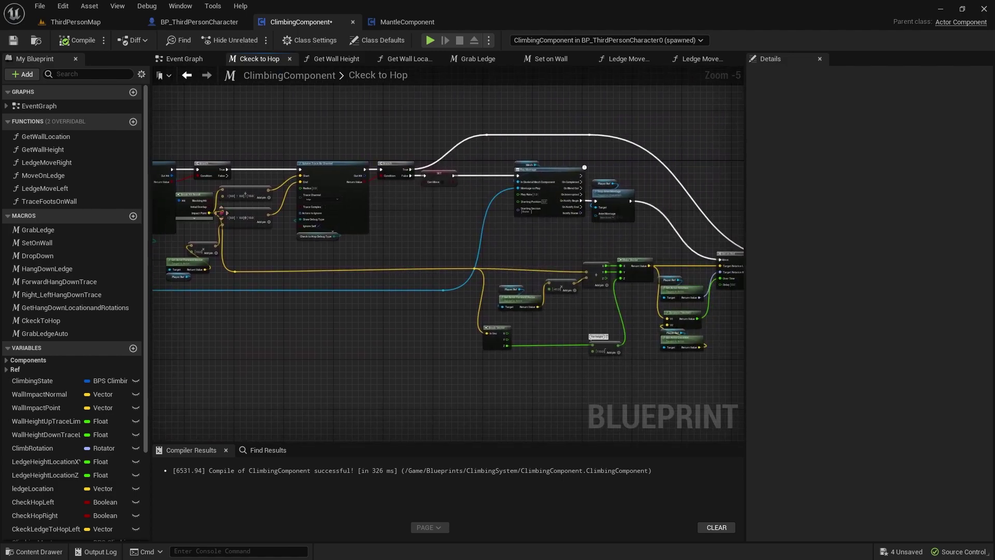
Compile ClimbingComponent and place a new Branch node above the Sphere Trace By Channel chain
{"action": "left_click", "coordinate": [81, 46]}
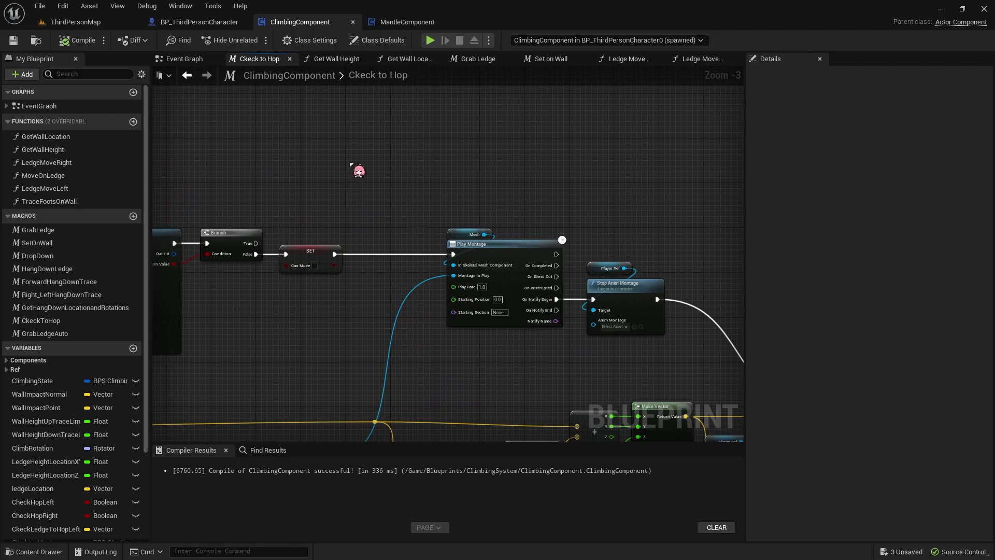
{"action": "left_click", "coordinate": [356, 158]}
{"action": "right_click_drag", "start_coordinate": [263, 166], "coordinate": [372, 144]}
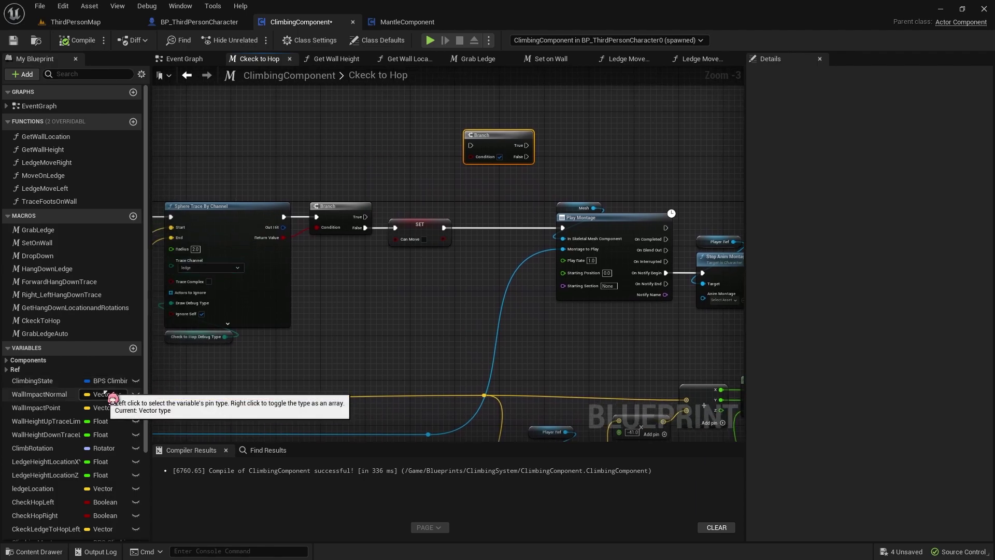
{"action": "scroll", "coordinate": [89, 418], "scroll_direction": "down", "scroll_amount": 3}
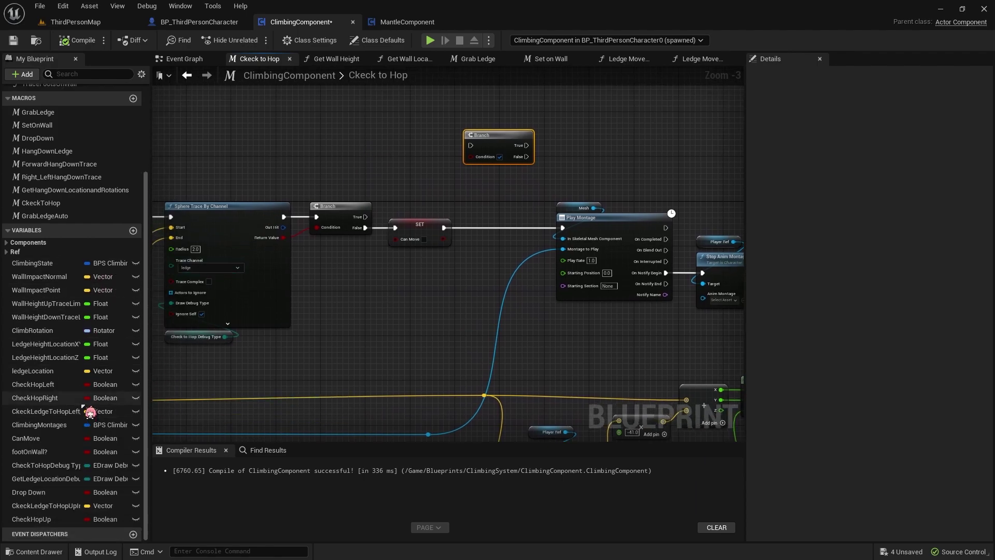
{"action": "scroll", "coordinate": [365, 357], "scroll_direction": "down", "scroll_amount": 2}
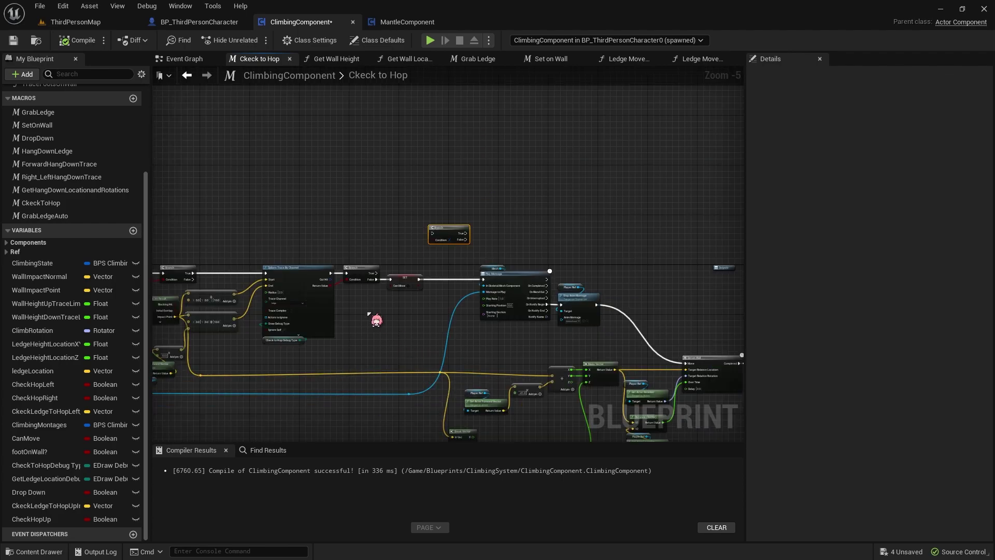
{"action": "mouse_move", "coordinate": [343, 314]}
{"action": "right_mouse_down"}
{"action": "mouse_move", "coordinate": [633, 217]}
{"action": "mouse_move", "coordinate": [412, 232]}
{"action": "right_mouse_up"}
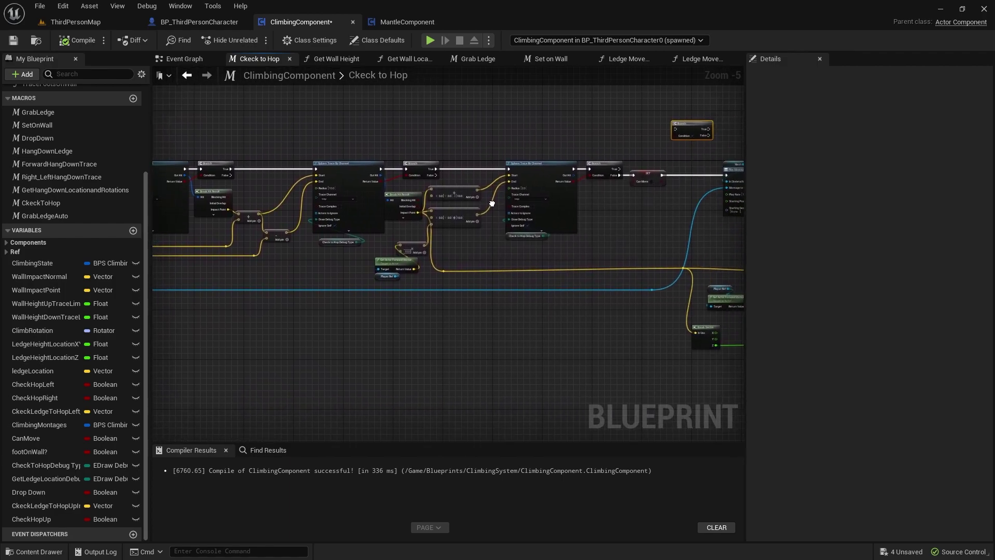
{"action": "scroll", "coordinate": [412, 232], "scroll_direction": "up", "scroll_amount": 1}
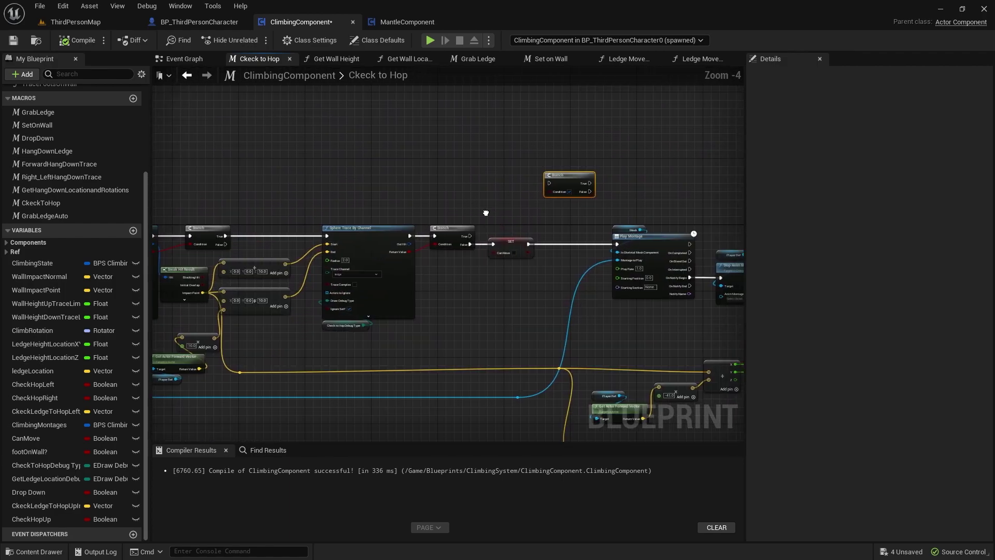
{"action": "right_click_drag", "start_coordinate": [507, 222], "coordinate": [446, 220]}
{"action": "scroll", "coordinate": [445, 219], "scroll_direction": "up", "scroll_amount": 1}
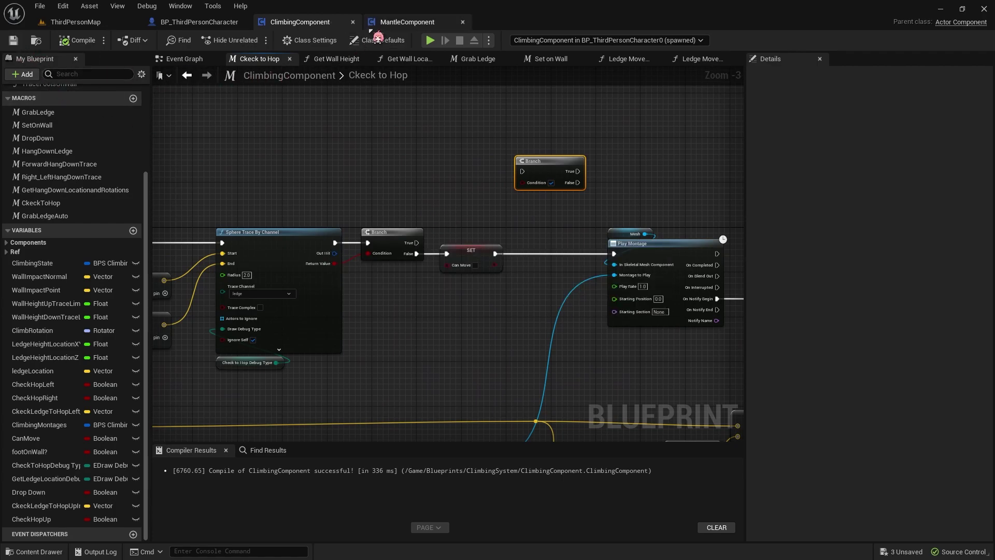
{"action": "left_click", "coordinate": [208, 23]}
{"action": "scroll", "coordinate": [298, 187], "scroll_direction": "up", "scroll_amount": 2}
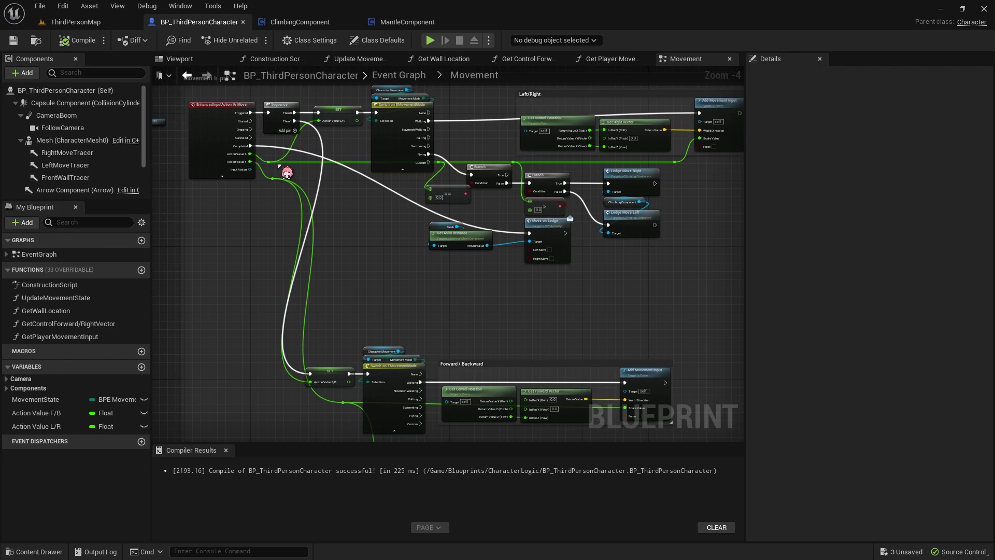
{"action": "scroll", "coordinate": [287, 173], "scroll_direction": "up", "scroll_amount": 1}
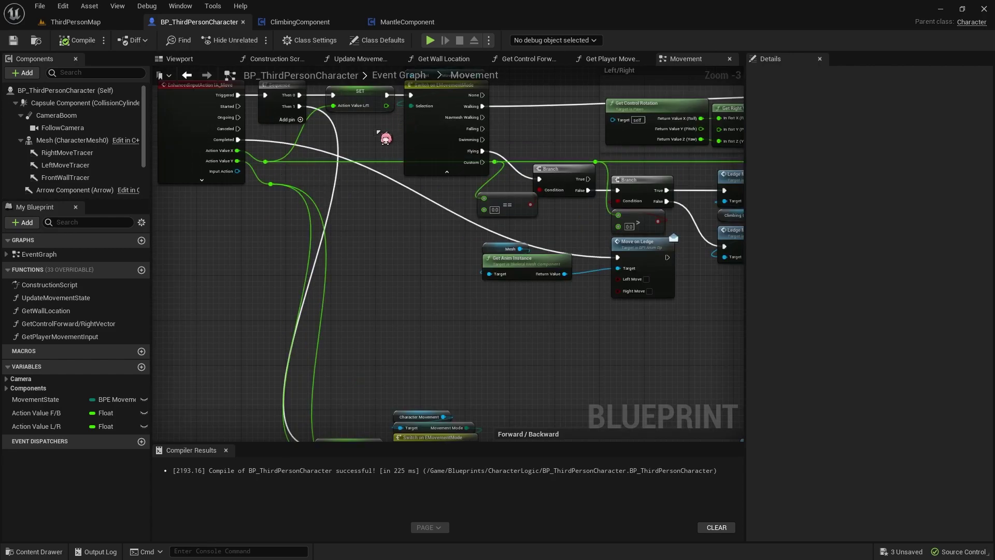
{"action": "left_click", "coordinate": [360, 97]}
{"action": "left_click", "coordinate": [322, 22]}
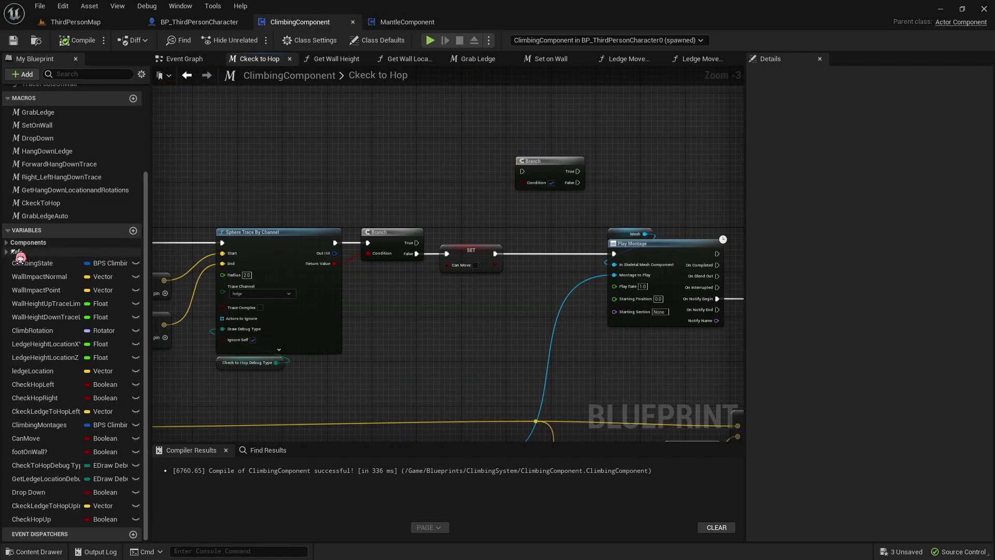
Drop a Player Ref getter into Ckeck to Hop and check the character's Action Value L/R variable
{"action": "left_click", "coordinate": [15, 251]}
{"action": "mouse_move", "coordinate": [31, 262]}
{"action": "left_mouse_down", "text": "ctrl"}
{"action": "mouse_move", "coordinate": [416, 155]}
{"action": "mouse_move", "coordinate": [395, 171]}
{"action": "left_mouse_up", "text": "ctrl"}
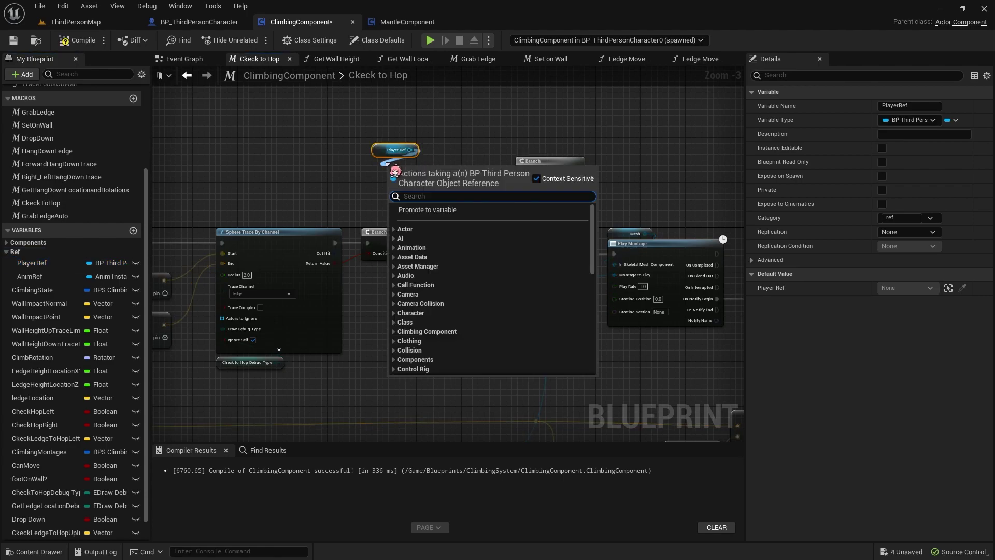
{"action": "type", "text": "L"}
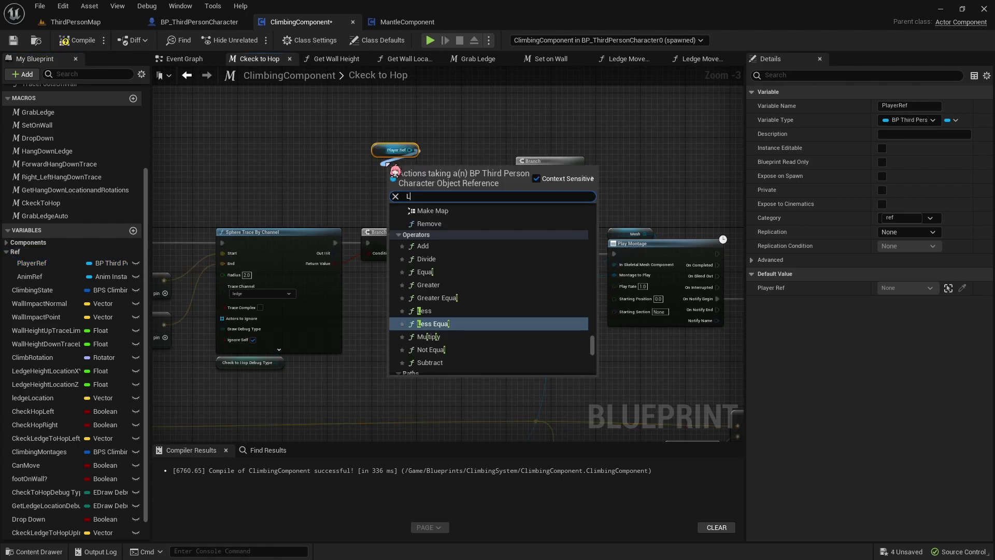
{"action": "type", "text": "R"}
{"action": "scroll", "coordinate": [594, 244], "scroll_direction": "down", "scroll_amount": 2}
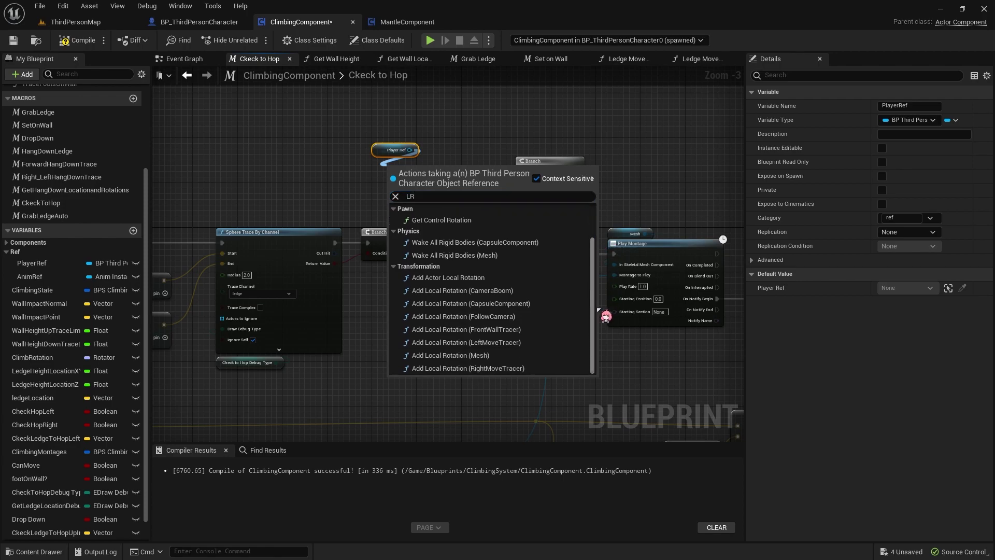
{"action": "left_click", "coordinate": [445, 110]}
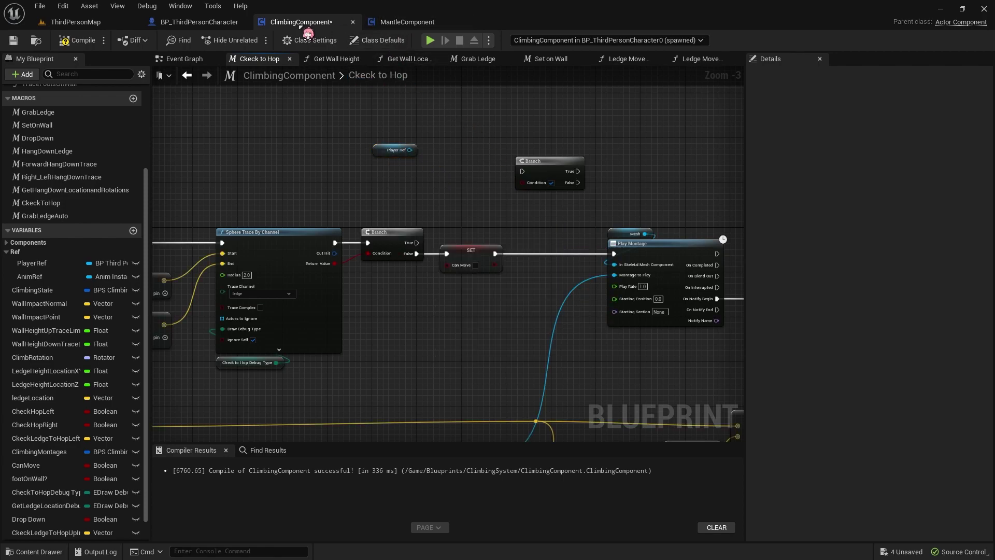
{"action": "left_click", "coordinate": [210, 25]}
{"action": "scroll", "coordinate": [330, 113], "scroll_direction": "up", "scroll_amount": 3}
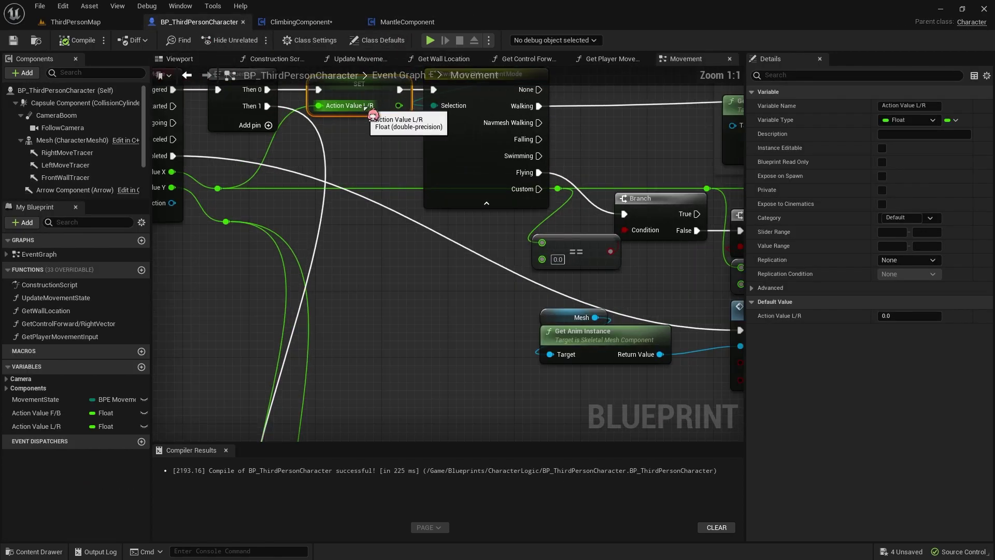
{"action": "left_click", "coordinate": [300, 22]}
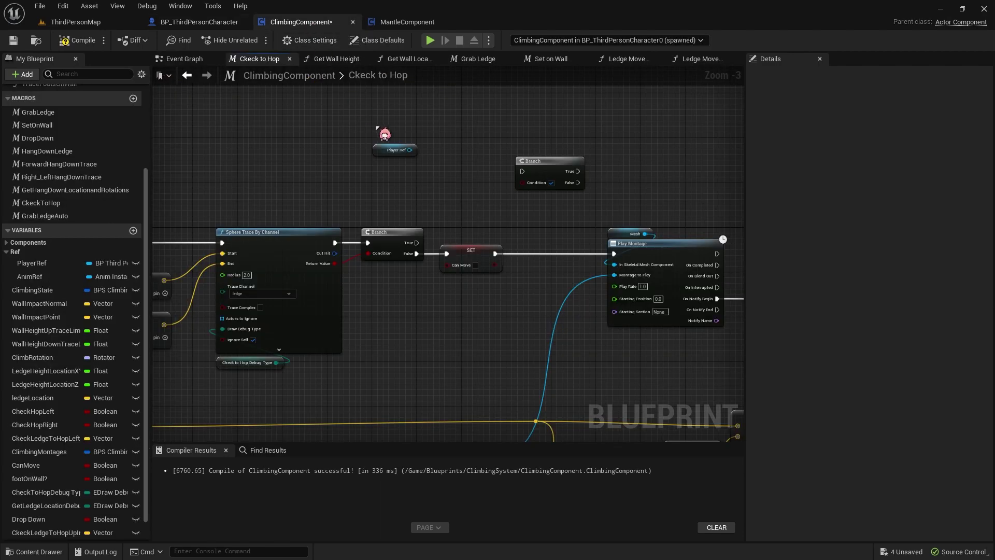
Pull a Get Action Value L/R node from Player Ref
{"action": "left_click_drag", "start_coordinate": [409, 149], "coordinate": [396, 171]}
{"action": "type", "text": "ac"}
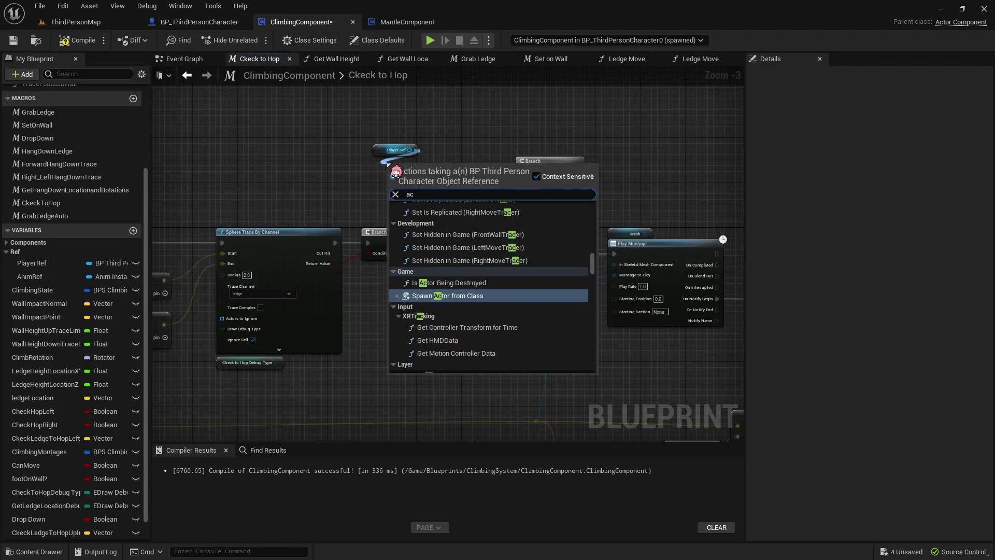
{"action": "type", "text": "tion"}
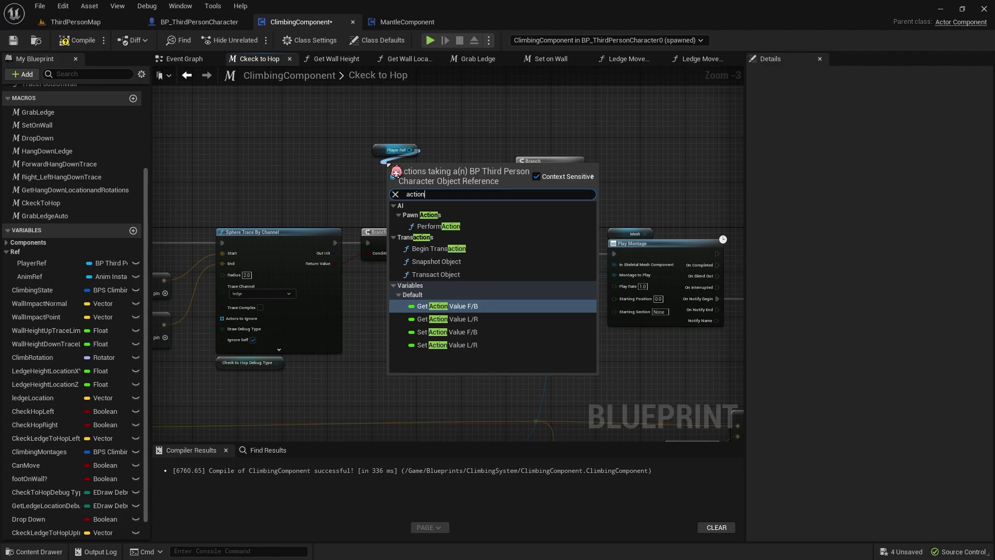
{"action": "key", "text": "Down"}
{"action": "key", "text": "Return"}
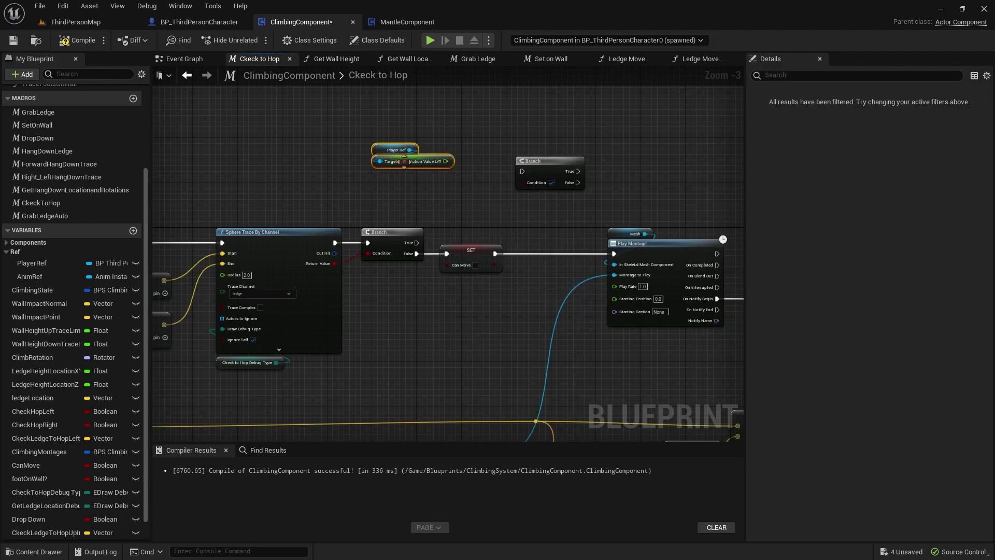
{"action": "mouse_move", "coordinate": [416, 173]}
{"action": "left_mouse_down"}
{"action": "mouse_move", "coordinate": [443, 141]}
{"action": "mouse_move", "coordinate": [418, 155]}
{"action": "left_mouse_up"}
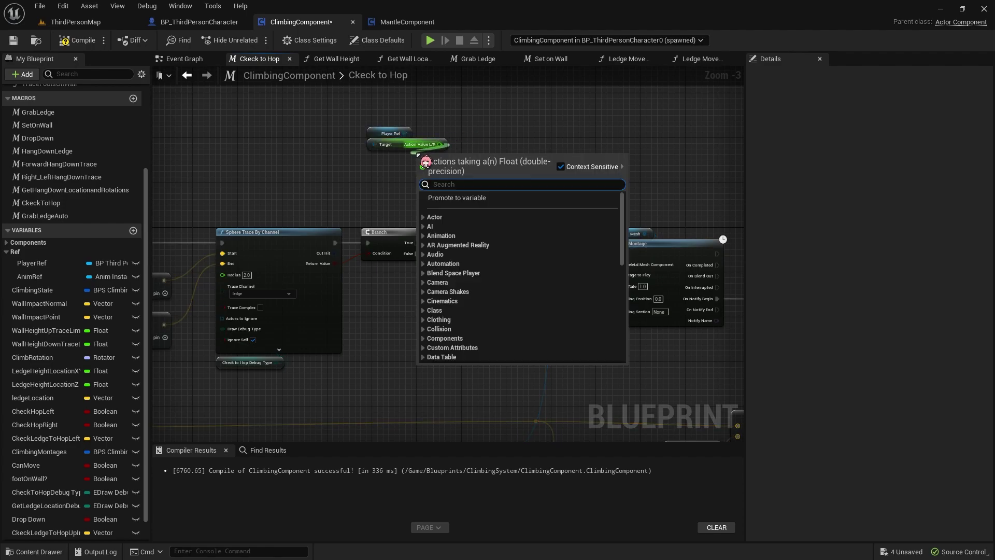
Compare Action Value L/R greater than 0.0 into a new AND node, then switch to BP_ThirdPersonCharacter
{"action": "type", "text": ">"}
{"action": "key", "text": "Return"}
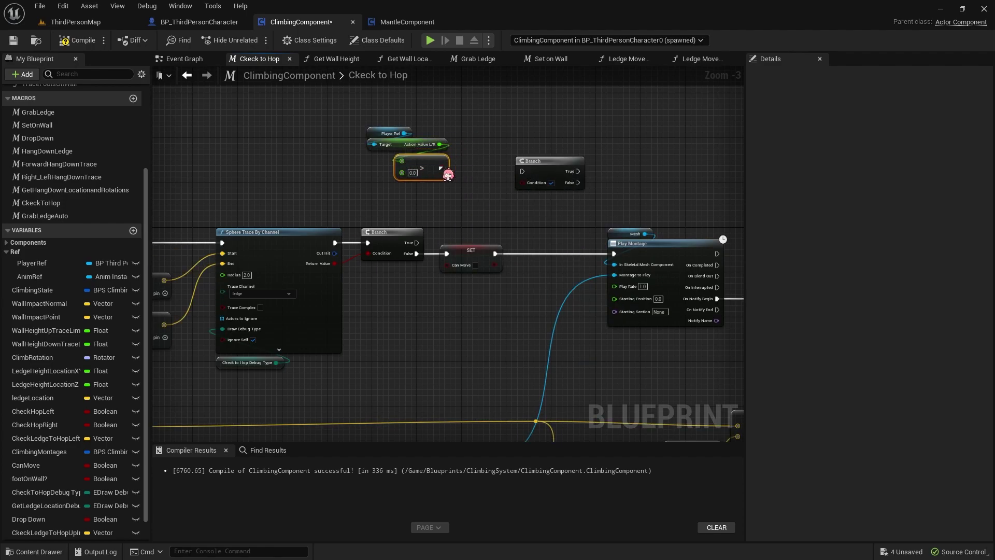
{"action": "left_click", "coordinate": [452, 162]}
{"action": "left_click_drag", "start_coordinate": [441, 163], "coordinate": [457, 178]}
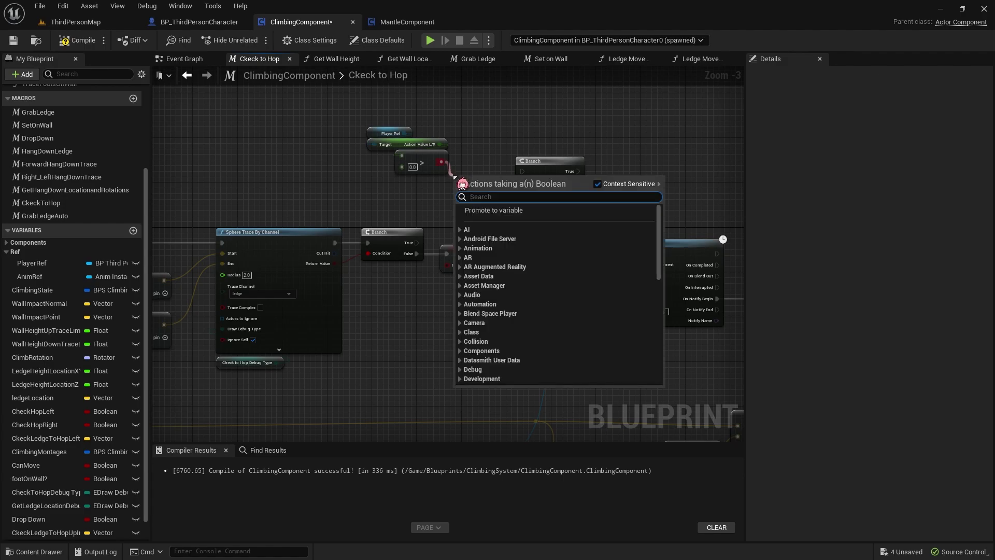
{"action": "type", "text": "and"}
{"action": "key", "text": "Return"}
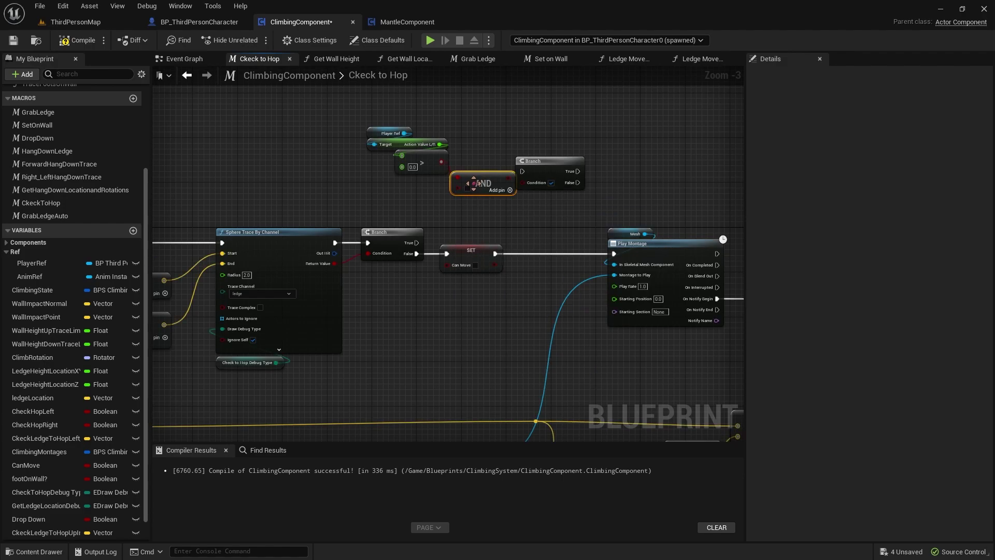
{"action": "left_click_drag", "start_coordinate": [505, 204], "coordinate": [362, 125]}
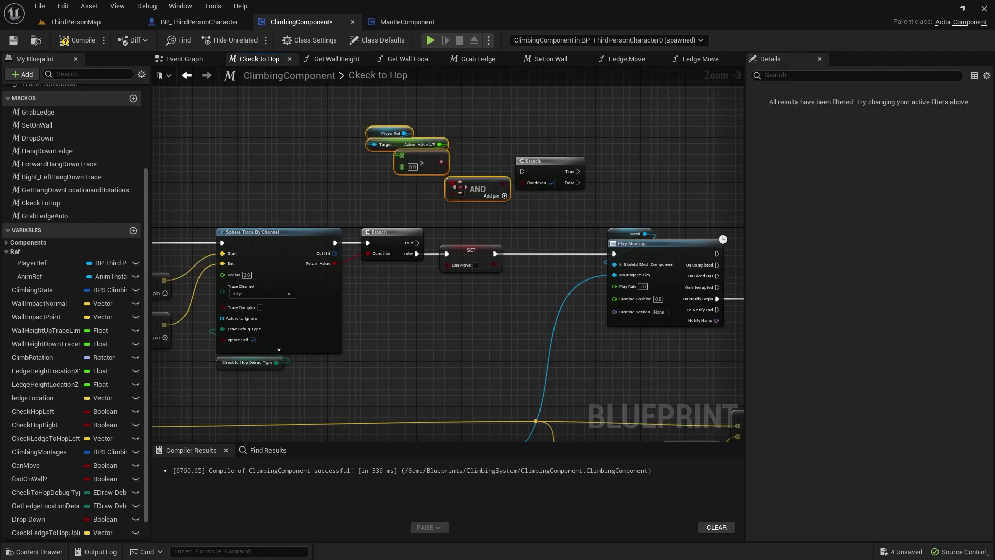
{"action": "left_click_drag", "start_coordinate": [474, 196], "coordinate": [462, 179]}
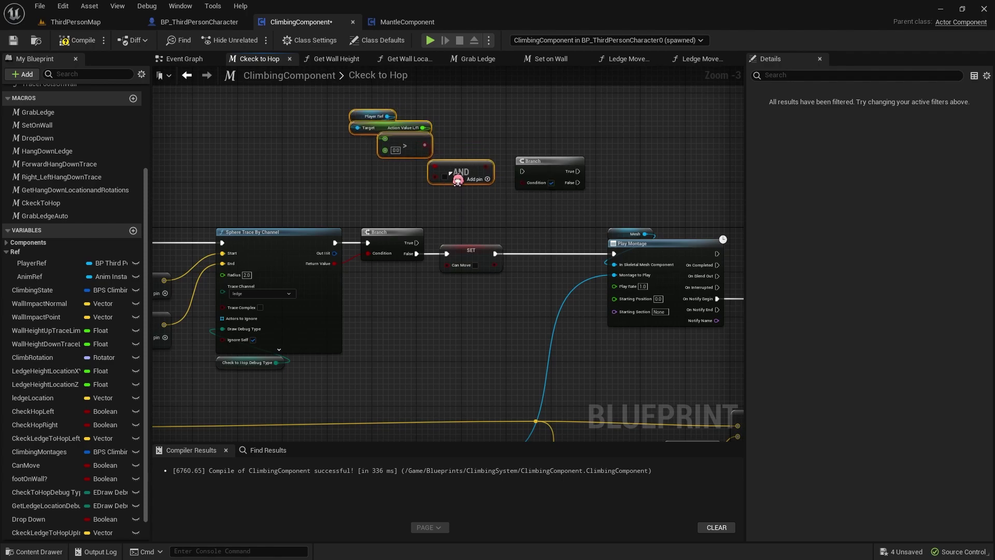
{"action": "left_click", "coordinate": [472, 145]}
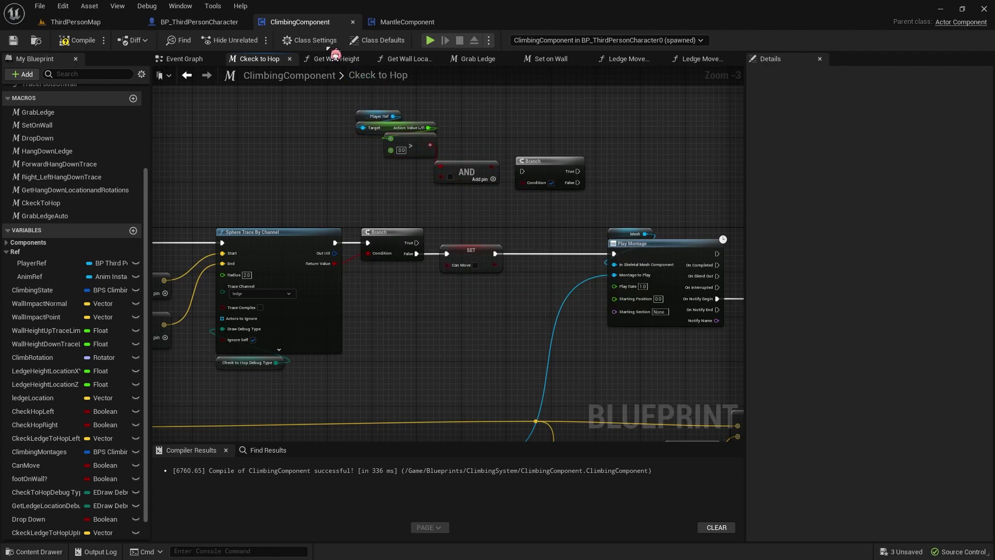
{"action": "left_click", "coordinate": [233, 21]}
Go to the character's Event Graph and frame the Jump Input comment
{"action": "scroll", "coordinate": [328, 243], "scroll_direction": "down", "scroll_amount": 4}
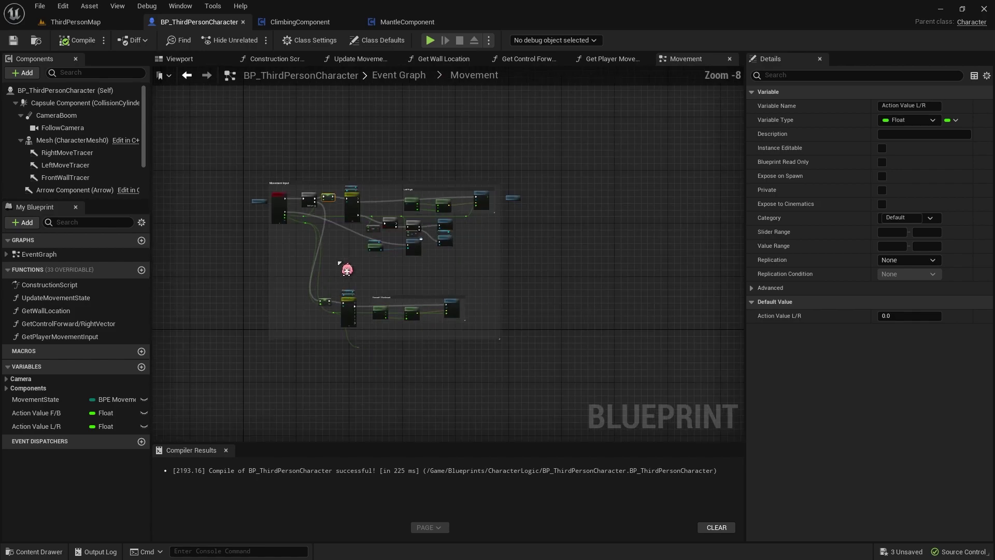
{"action": "scroll", "coordinate": [343, 266], "scroll_direction": "down", "scroll_amount": 2}
{"action": "left_click", "coordinate": [421, 76]}
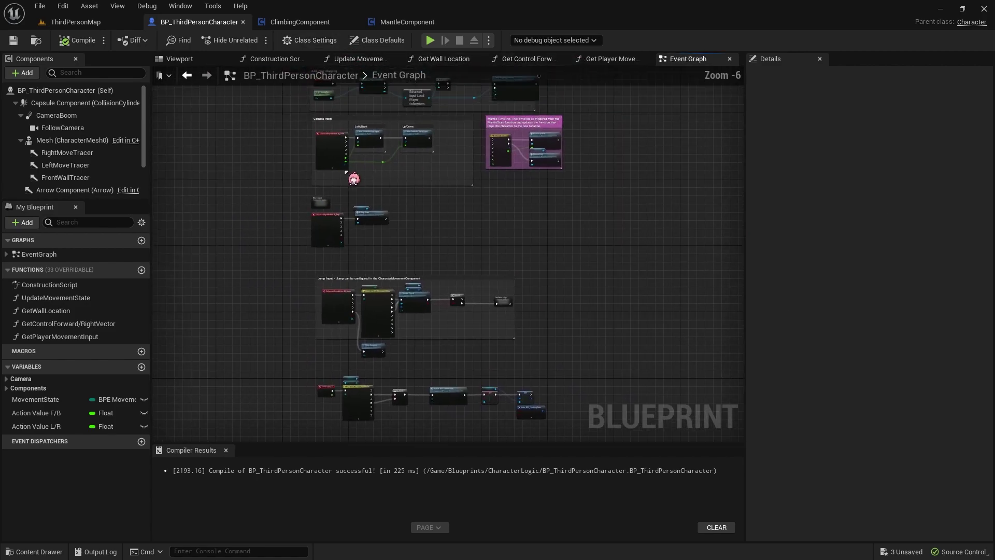
{"action": "scroll", "coordinate": [371, 371], "scroll_direction": "up", "scroll_amount": 4}
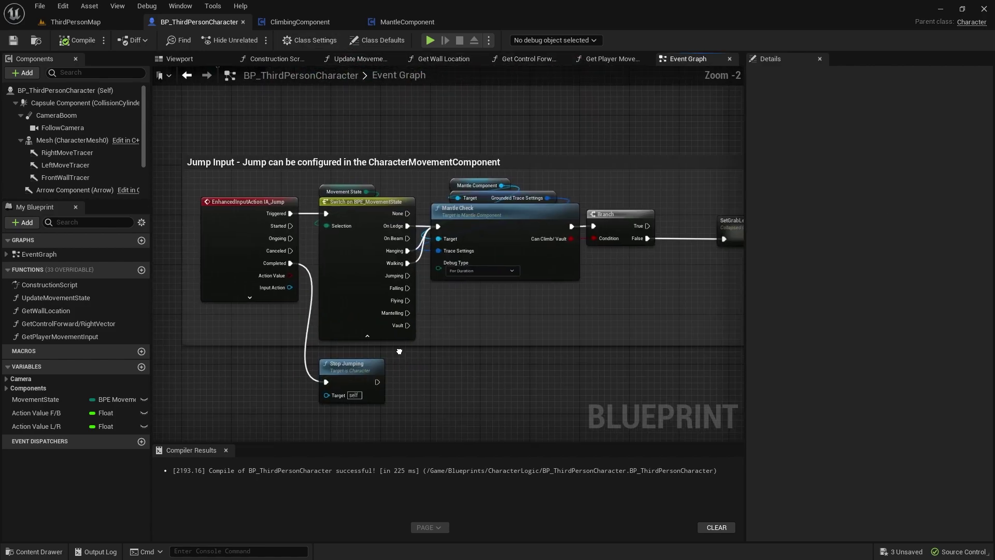
{"action": "right_click_drag", "start_coordinate": [399, 353], "coordinate": [344, 308]}
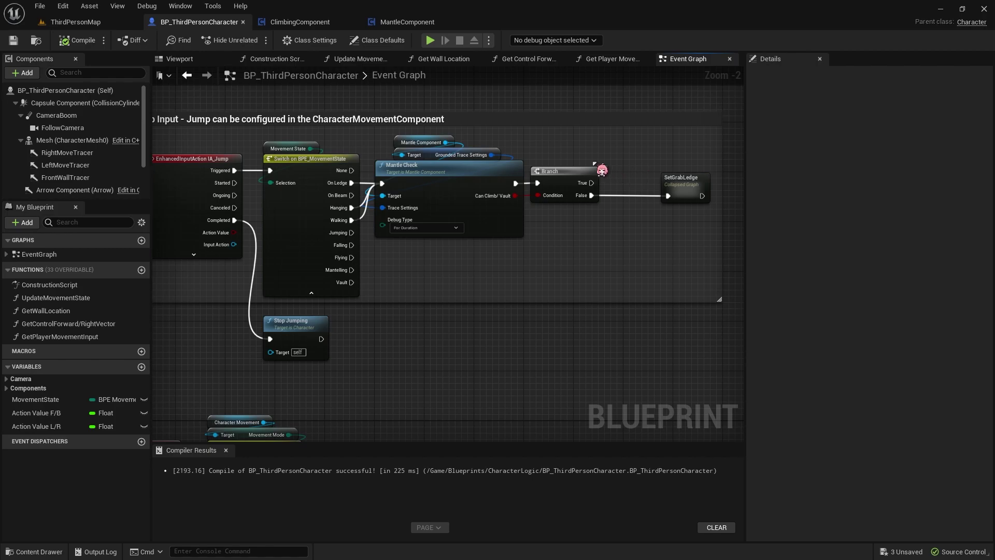
{"action": "mouse_move", "coordinate": [256, 216]}
{"action": "right_mouse_down"}
{"action": "mouse_move", "coordinate": [332, 193]}
{"action": "mouse_move", "coordinate": [290, 105]}
{"action": "mouse_move", "coordinate": [265, 186]}
{"action": "right_mouse_up"}
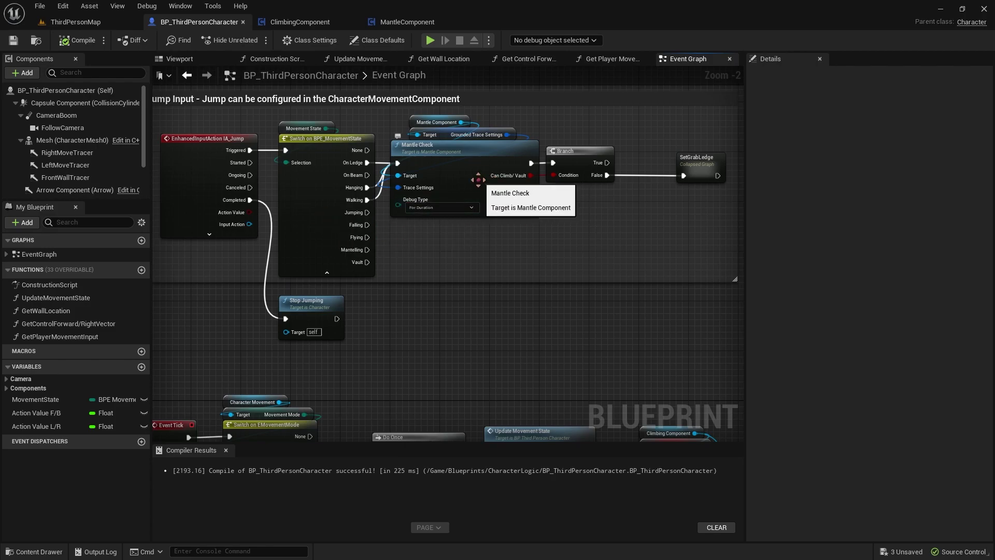
Inspect the SetGrabLedge collapsed graph, then return to the IA_Jump event
{"action": "double_click", "coordinate": [702, 170]}
{"action": "right_click_drag", "start_coordinate": [586, 182], "coordinate": [509, 138]}
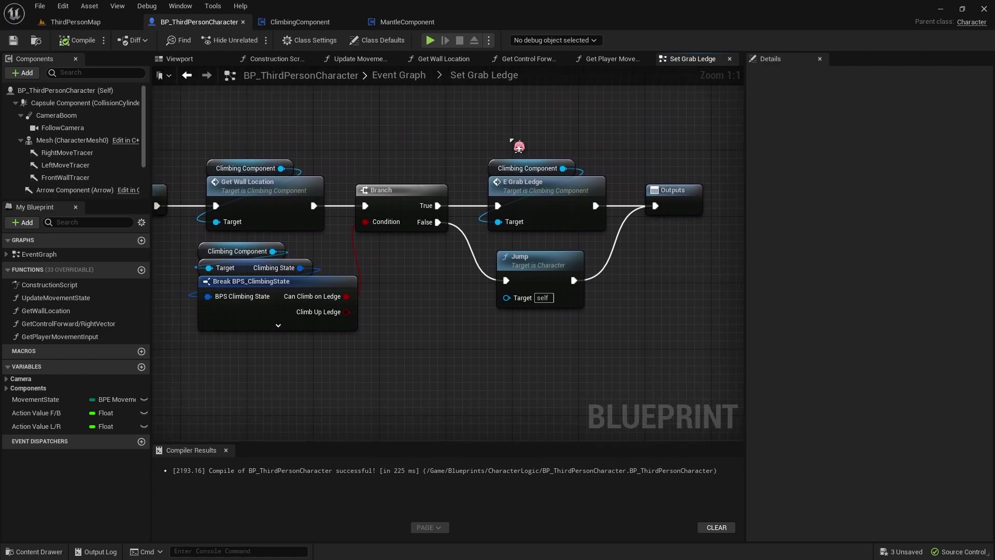
{"action": "key", "text": "alt+Left"}
{"action": "right_click_drag", "start_coordinate": [197, 178], "coordinate": [336, 197]}
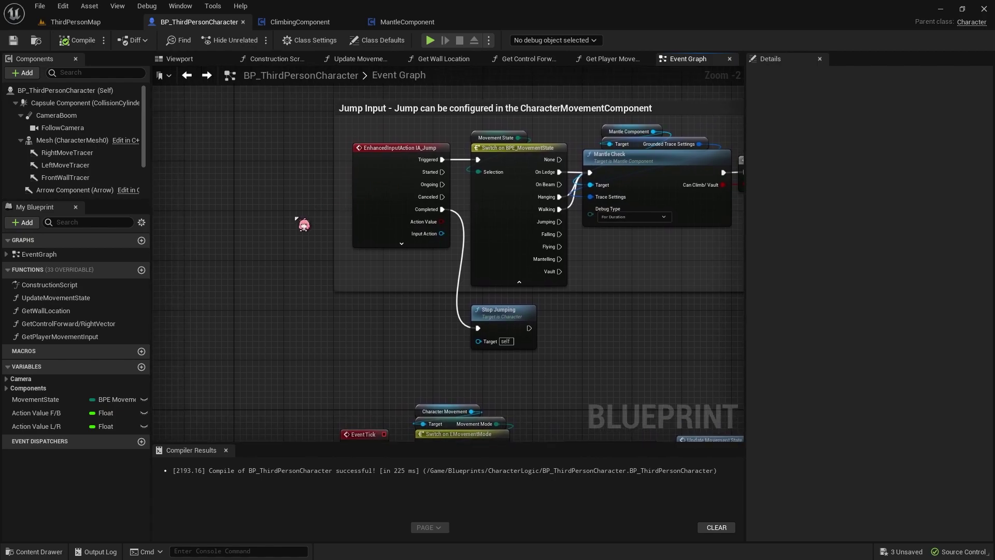
Promote the jump Action Value to a Boolean variable named Jump? and save the blueprint
{"action": "right_click", "coordinate": [445, 224]}
{"action": "left_click", "coordinate": [486, 243]}
{"action": "type", "text": "Jump?"}
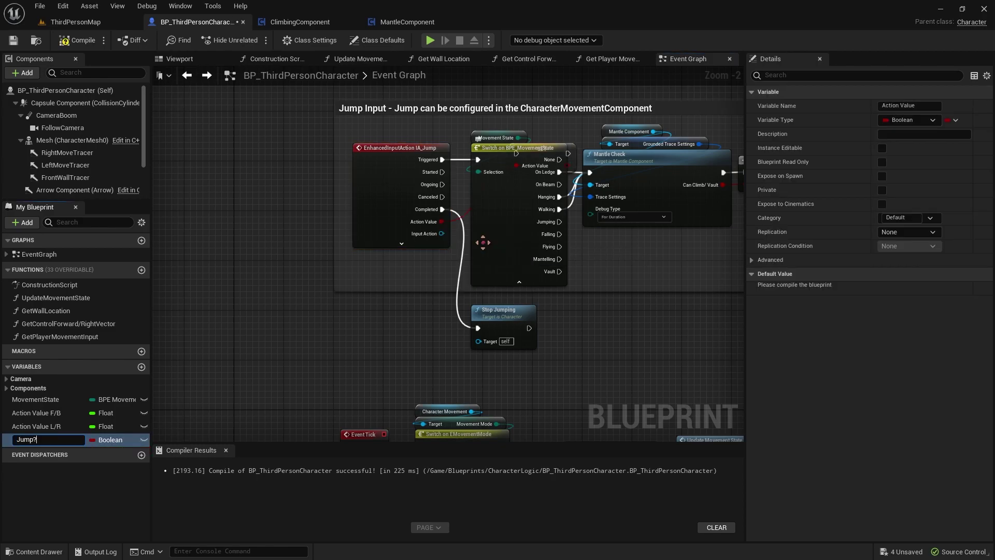
{"action": "key", "text": "Return"}
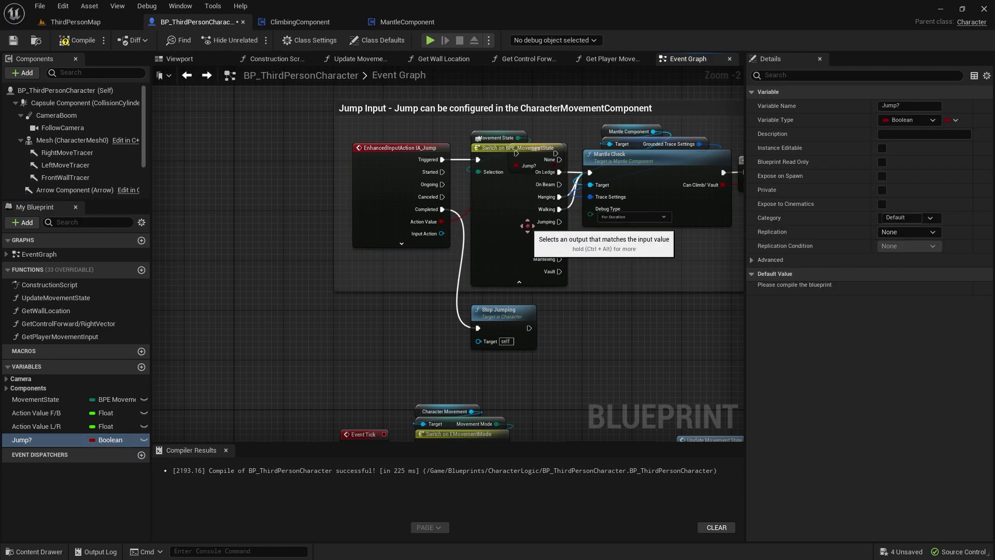
{"action": "right_click_drag", "start_coordinate": [593, 234], "coordinate": [523, 234]}
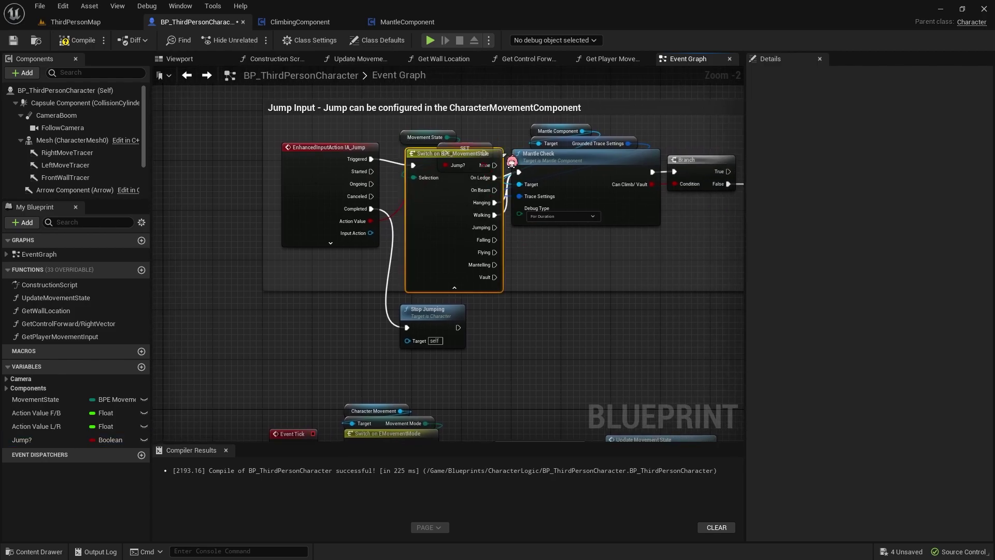
{"action": "left_click_drag", "start_coordinate": [495, 143], "coordinate": [526, 192]}
{"action": "left_click_drag", "start_coordinate": [466, 148], "coordinate": [583, 264]}
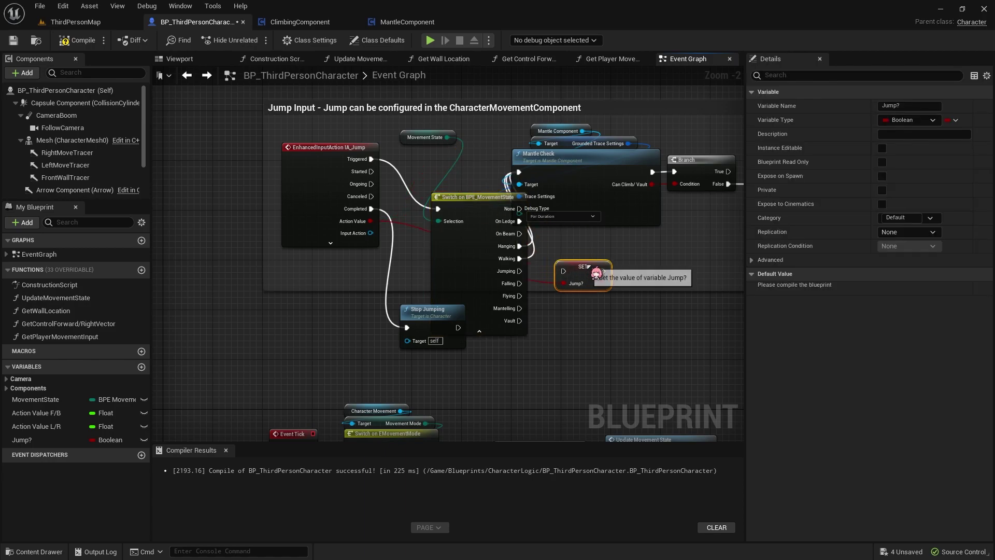
{"action": "left_click_drag", "start_coordinate": [477, 221], "coordinate": [446, 172]}
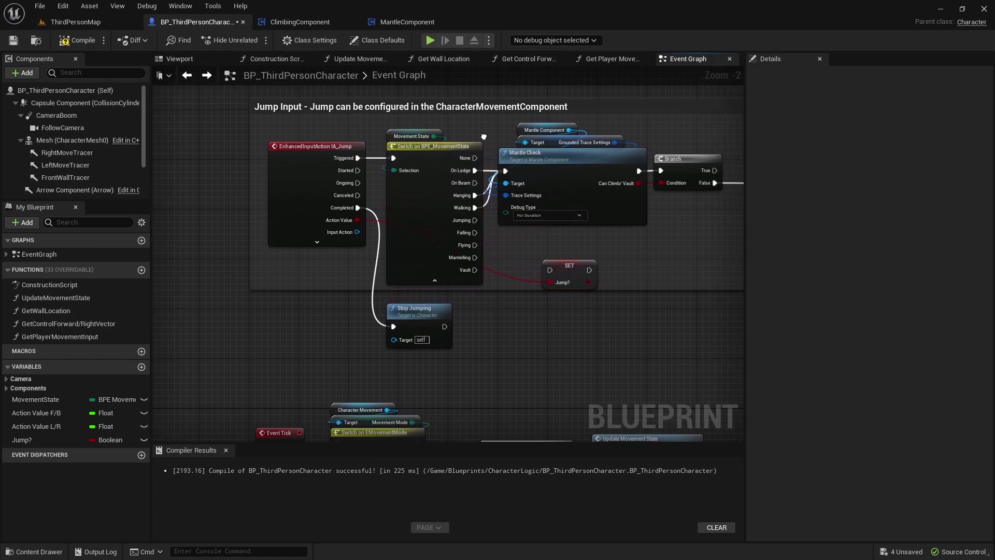
{"action": "left_click", "coordinate": [17, 43]}
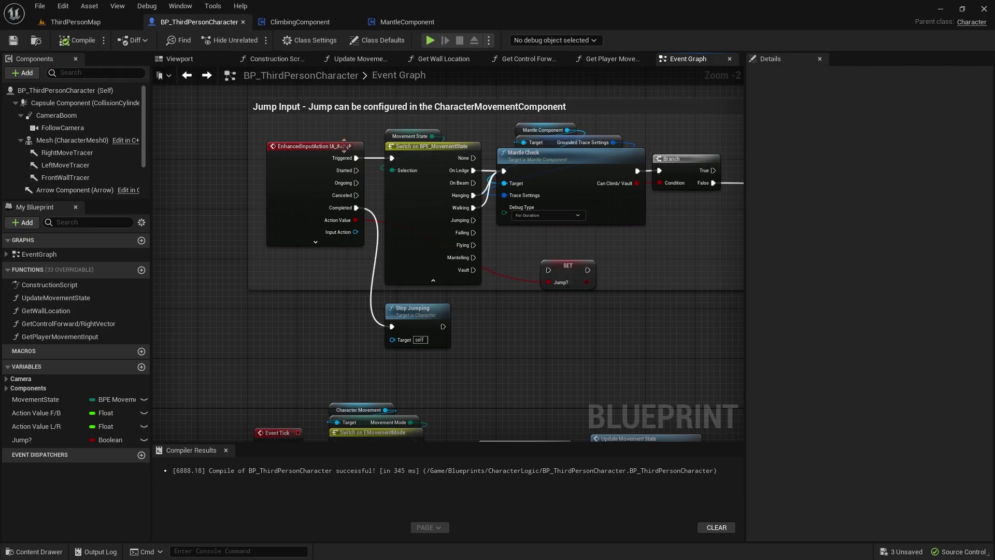
Duplicate SET Jump? after Stop Jumping, feed it Action Value, and compile
{"action": "mouse_move", "coordinate": [460, 267]}
{"action": "left_mouse_down"}
{"action": "mouse_move", "coordinate": [602, 253]}
{"action": "mouse_move", "coordinate": [724, 186]}
{"action": "mouse_move", "coordinate": [633, 174]}
{"action": "left_mouse_up"}
{"action": "key", "text": "ctrl+c"}
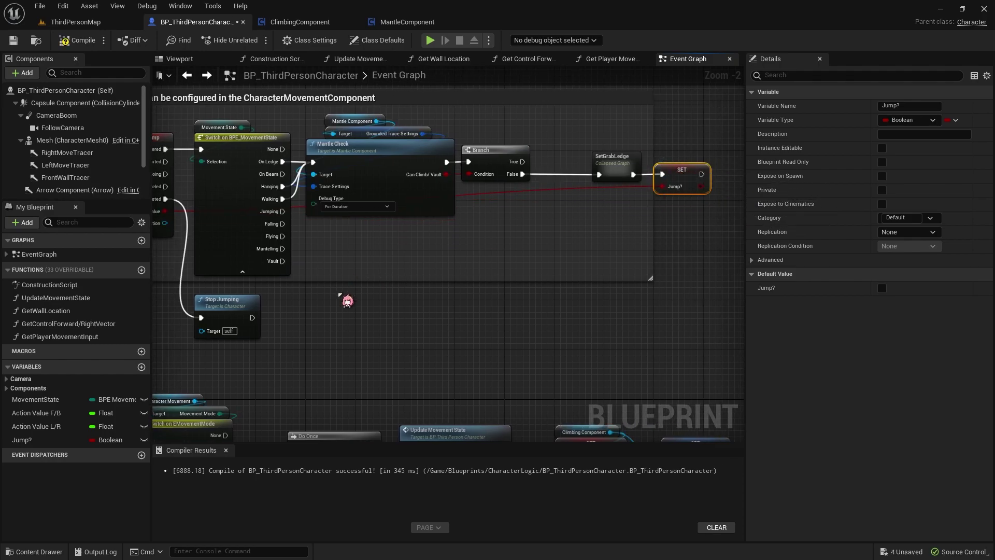
{"action": "key", "text": "ctrl+v"}
{"action": "mouse_move", "coordinate": [252, 317]}
{"action": "left_mouse_down"}
{"action": "mouse_move", "coordinate": [317, 328]}
{"action": "mouse_move", "coordinate": [302, 323]}
{"action": "left_mouse_up"}
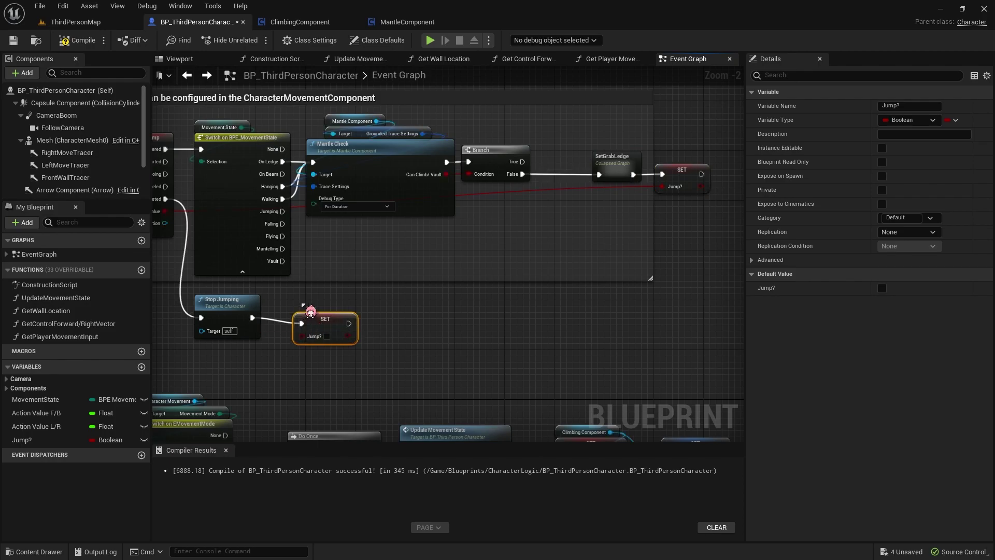
{"action": "right_click_drag", "start_coordinate": [283, 311], "coordinate": [403, 305]}
{"action": "left_click", "coordinate": [403, 305]}
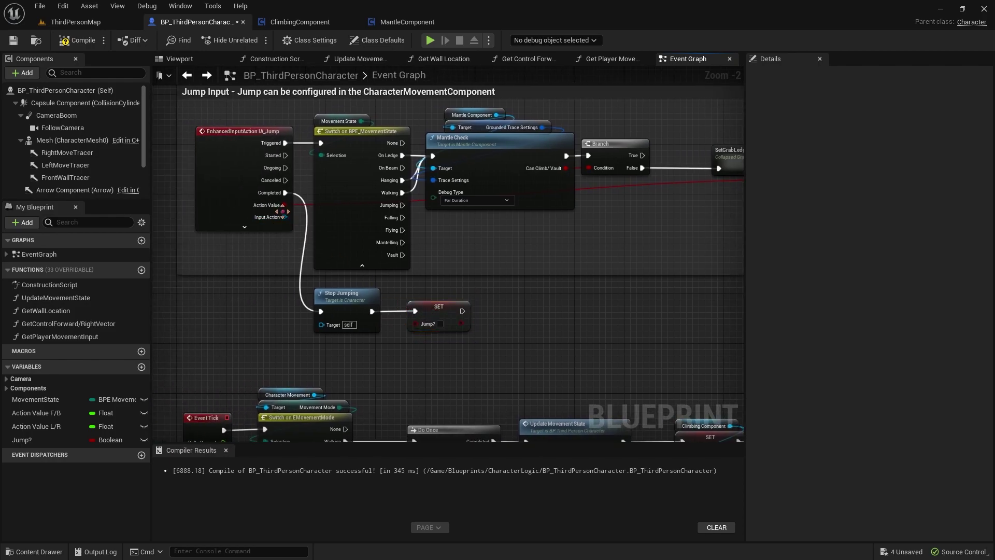
{"action": "left_click_drag", "start_coordinate": [291, 215], "coordinate": [427, 332]}
{"action": "left_click", "coordinate": [75, 40]}
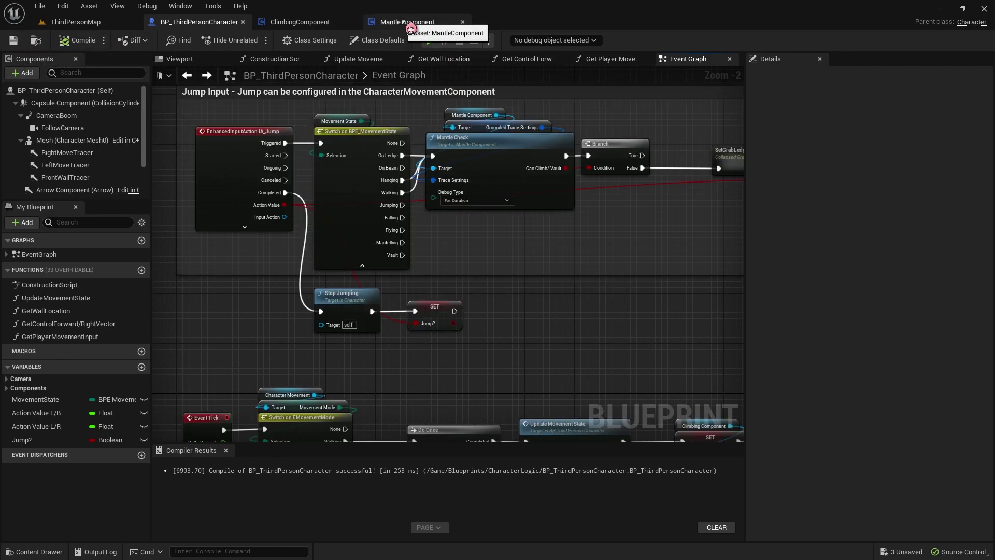
In ClimbingComponent, duplicate the Player Ref getter and pull a Jump? getter from it
{"action": "left_click", "coordinate": [310, 22]}
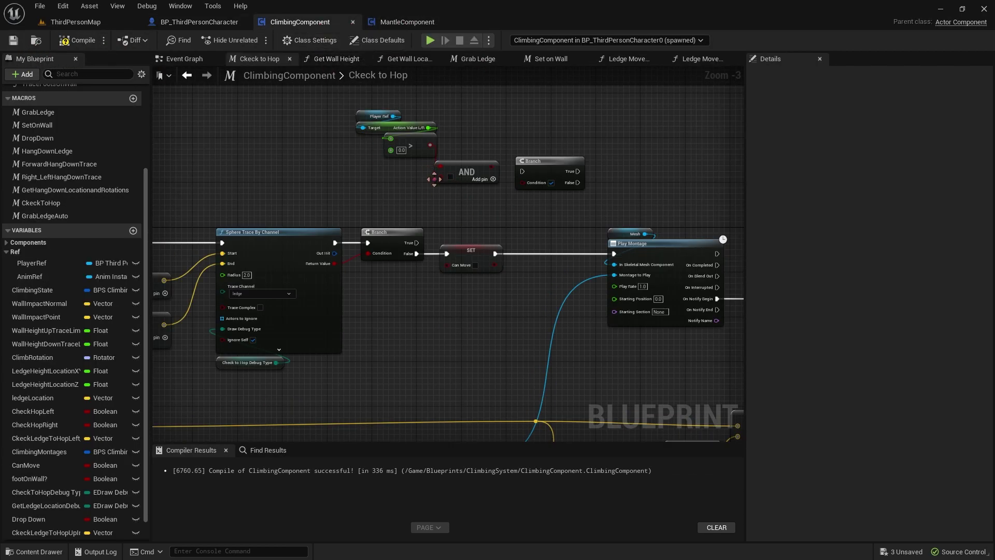
{"action": "left_click", "coordinate": [361, 115]}
{"action": "key", "text": "ctrl+c"}
{"action": "key", "text": "ctrl+v"}
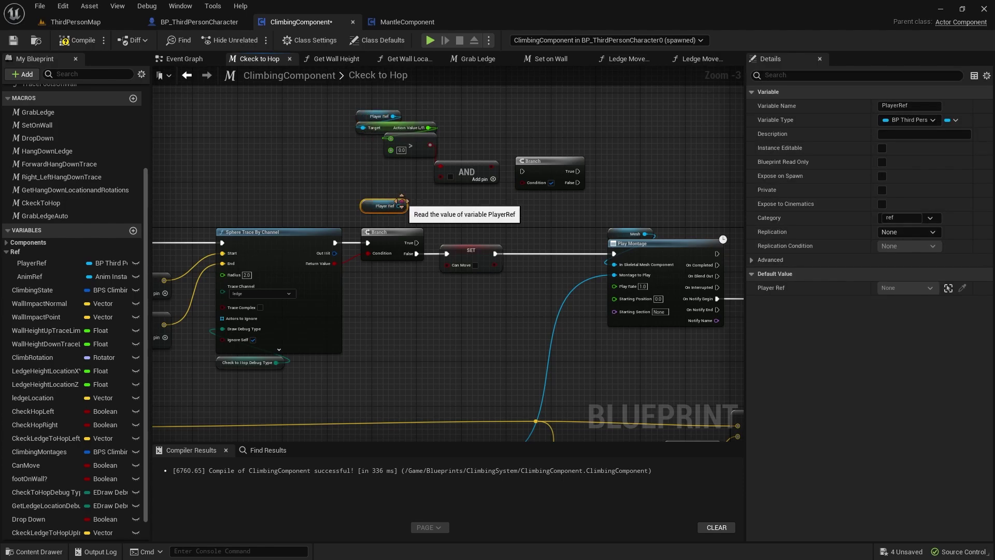
{"action": "mouse_move", "coordinate": [398, 205]}
{"action": "left_mouse_down"}
{"action": "mouse_move", "coordinate": [400, 198]}
{"action": "mouse_move", "coordinate": [385, 200]}
{"action": "left_mouse_up"}
{"action": "type", "text": "jump"}
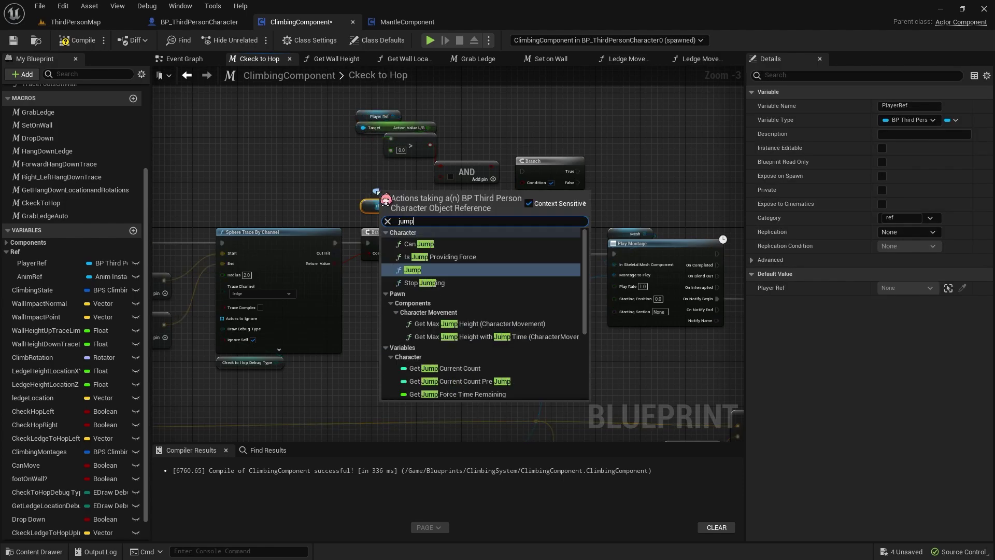
{"action": "type", "text": "?"}
{"action": "key", "text": "Return"}
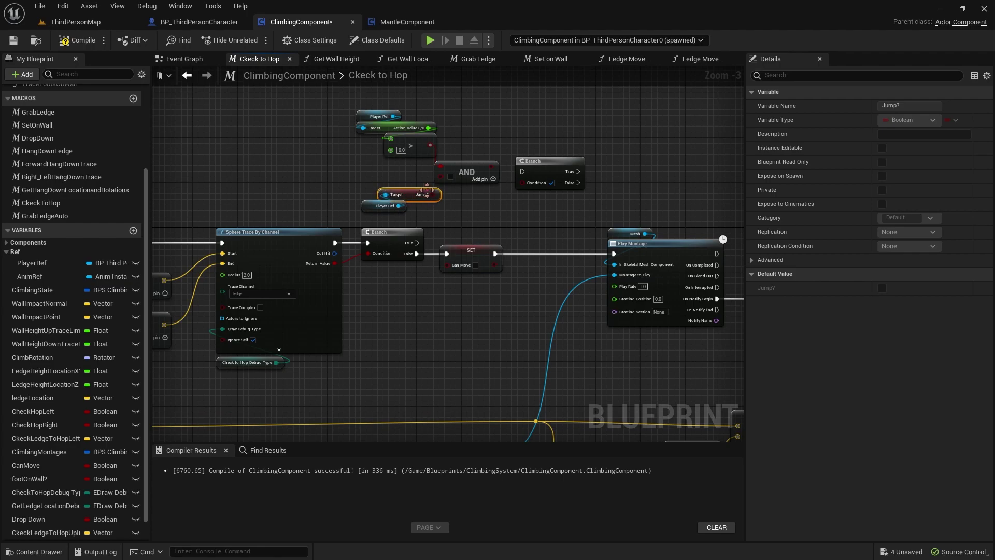
Wire the AND result into the Branch condition and Branch True into Play Montage
{"action": "mouse_move", "coordinate": [493, 166]}
{"action": "left_mouse_down"}
{"action": "mouse_move", "coordinate": [527, 195]}
{"action": "mouse_move", "coordinate": [522, 182]}
{"action": "mouse_move", "coordinate": [416, 242]}
{"action": "left_mouse_up"}
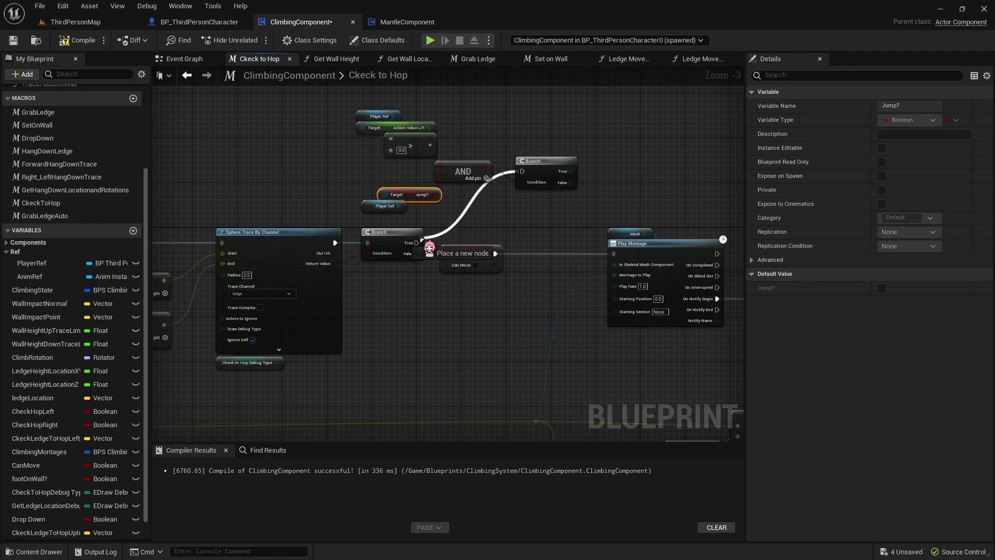
{"action": "left_click_drag", "start_coordinate": [420, 195], "coordinate": [403, 201]}
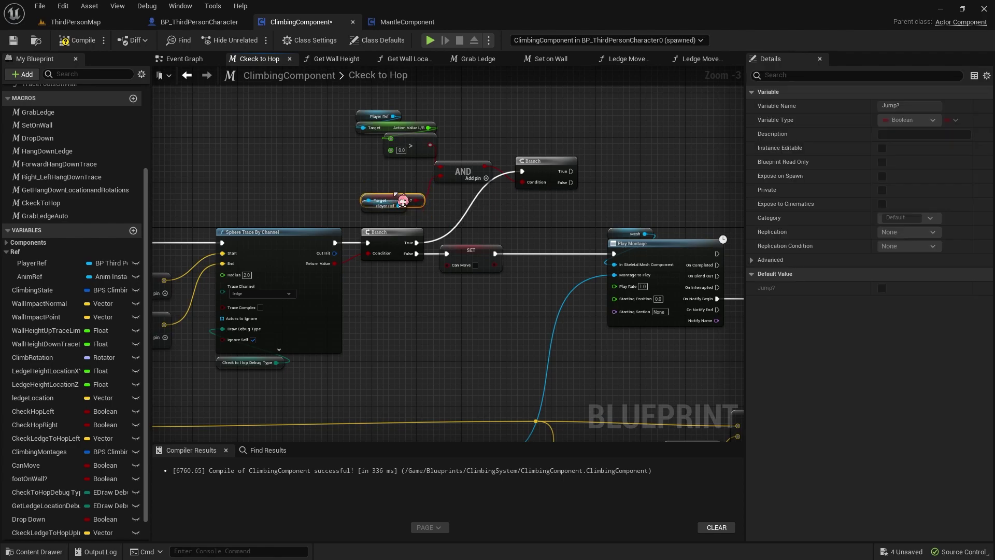
{"action": "left_click", "coordinate": [454, 195]}
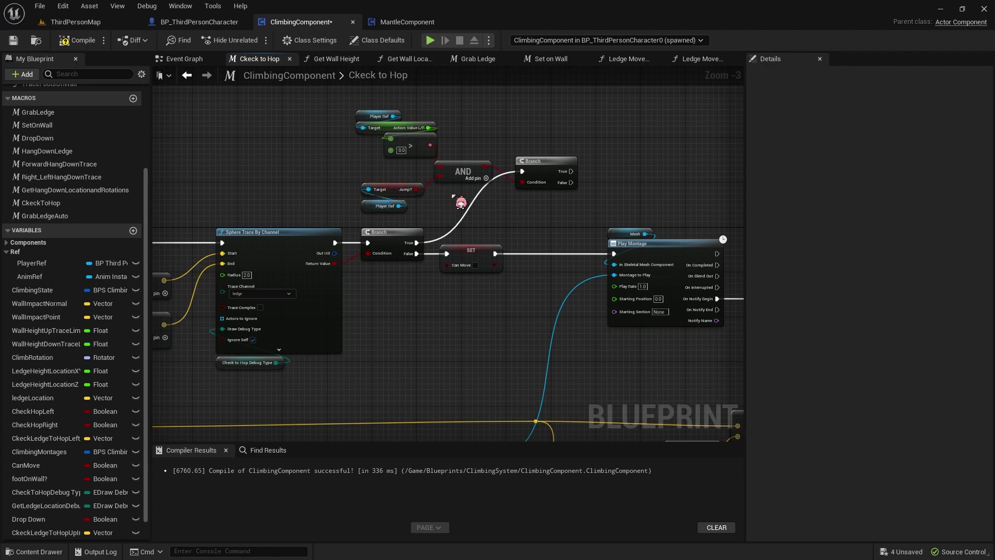
{"action": "right_click_drag", "start_coordinate": [455, 196], "coordinate": [354, 169]}
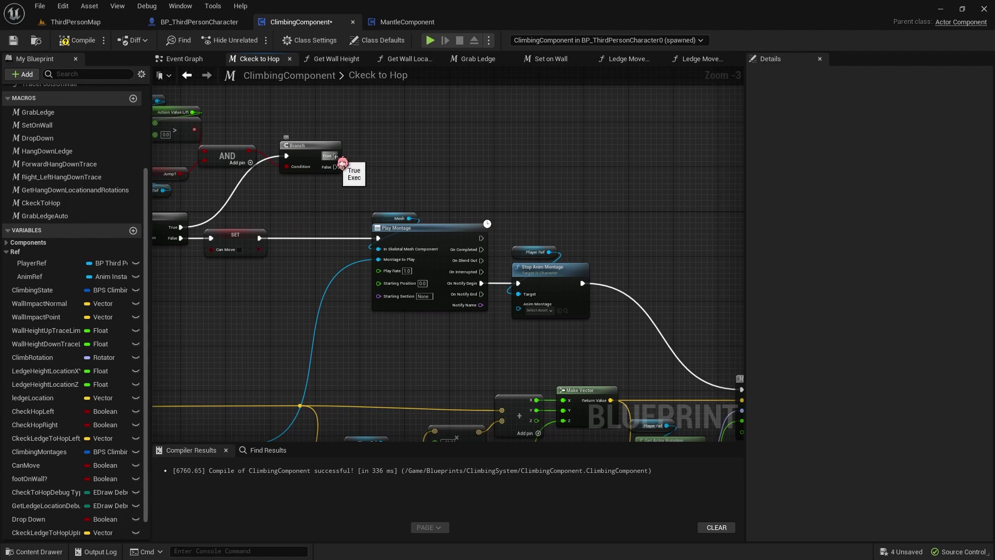
{"action": "left_click_drag", "start_coordinate": [341, 161], "coordinate": [382, 239]}
Begin routing the Branch False output, then save and compile ClimbingComponent
{"action": "mouse_move", "coordinate": [336, 167]}
{"action": "left_mouse_down"}
{"action": "mouse_move", "coordinate": [706, 279]}
{"action": "mouse_move", "coordinate": [598, 310]}
{"action": "left_mouse_up"}
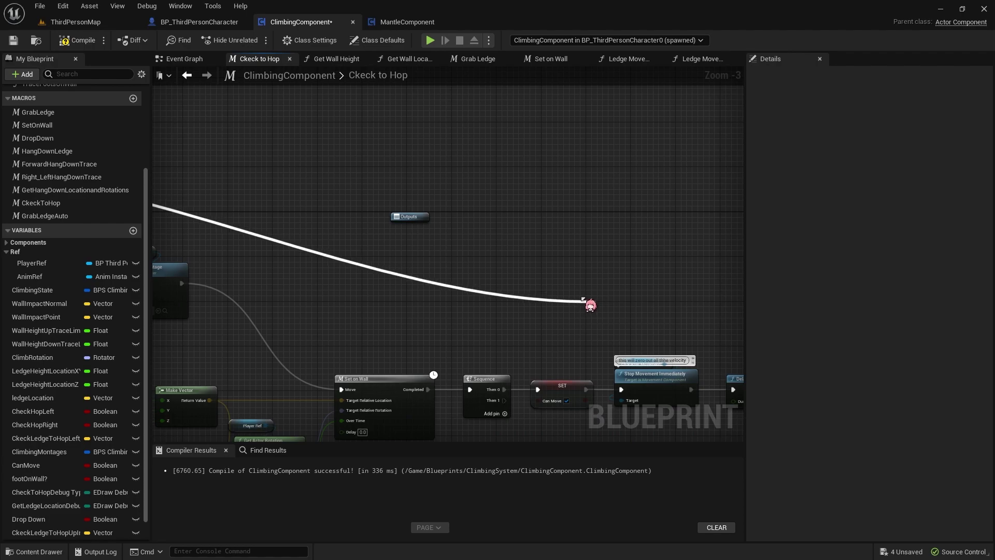
{"action": "left_click_drag", "start_coordinate": [591, 305], "coordinate": [570, 196]}
{"action": "right_click_drag", "start_coordinate": [413, 204], "coordinate": [521, 208]}
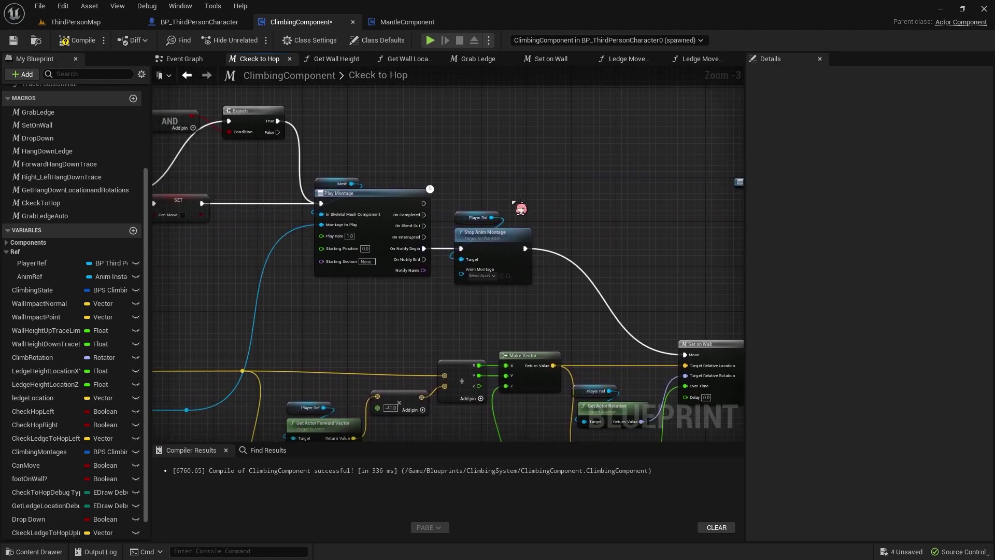
{"action": "right_click_drag", "start_coordinate": [397, 142], "coordinate": [549, 164]}
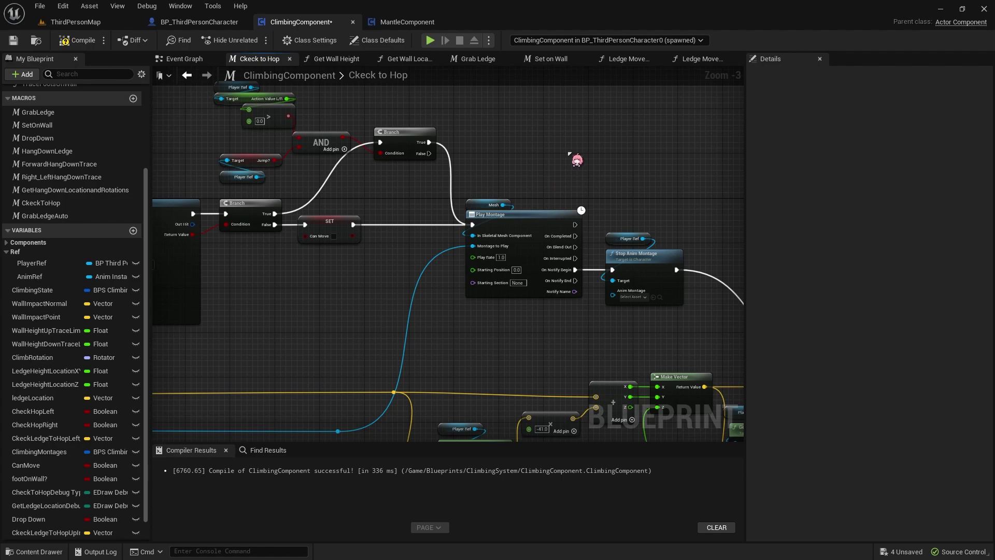
{"action": "left_click", "coordinate": [13, 40]}
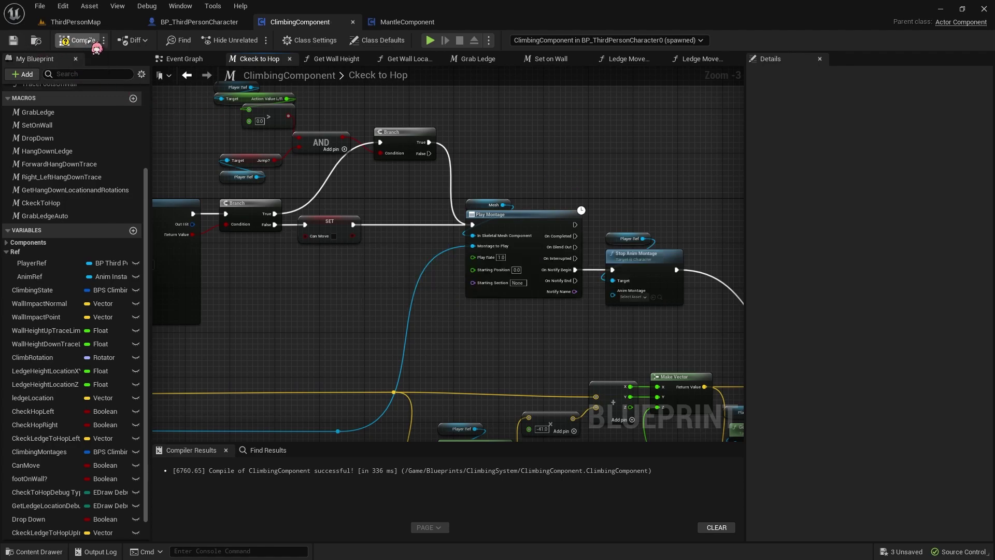
{"action": "left_click", "coordinate": [69, 42]}
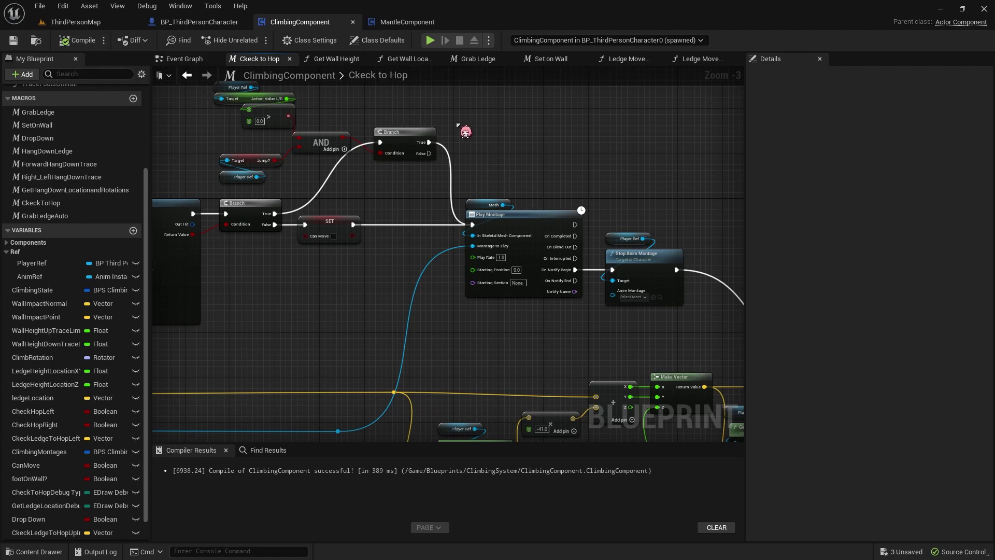
{"action": "right_click_drag", "start_coordinate": [534, 157], "coordinate": [286, 152]}
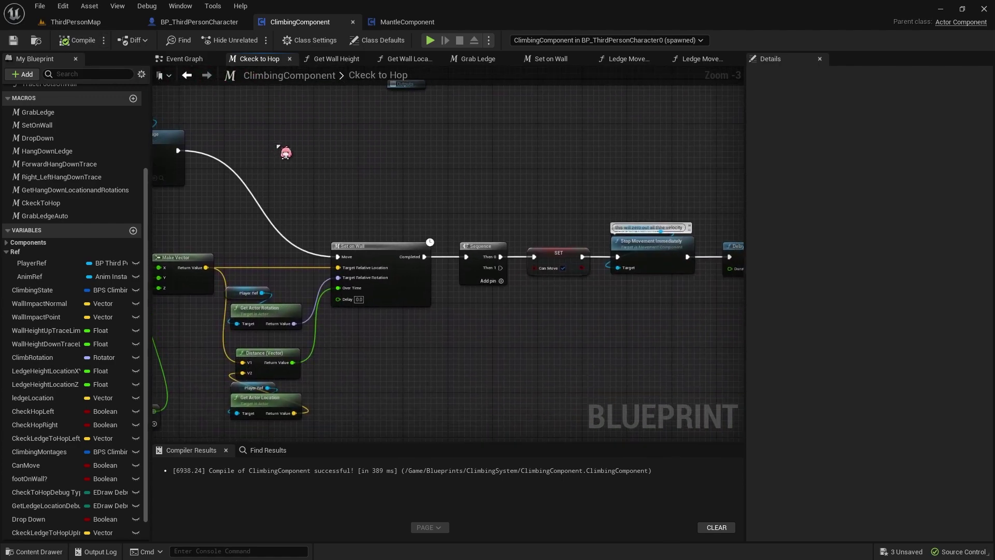
{"action": "right_click_drag", "start_coordinate": [403, 168], "coordinate": [339, 155]}
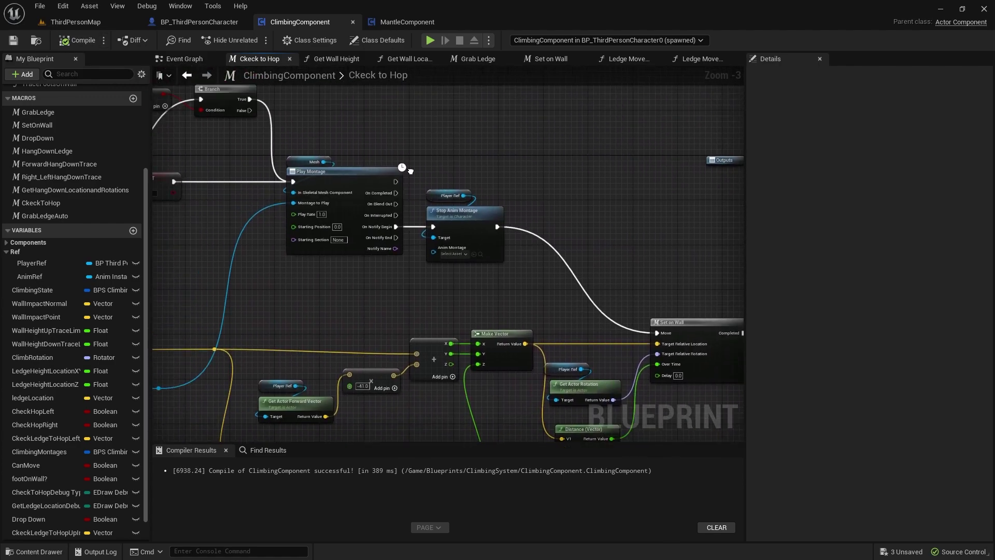
Connect Branch False through a reroute to the Sequence, compile, save, and start a play test
{"action": "mouse_move", "coordinate": [313, 144]}
{"action": "left_mouse_down"}
{"action": "mouse_move", "coordinate": [482, 261]}
{"action": "mouse_move", "coordinate": [557, 371]}
{"action": "left_mouse_up"}
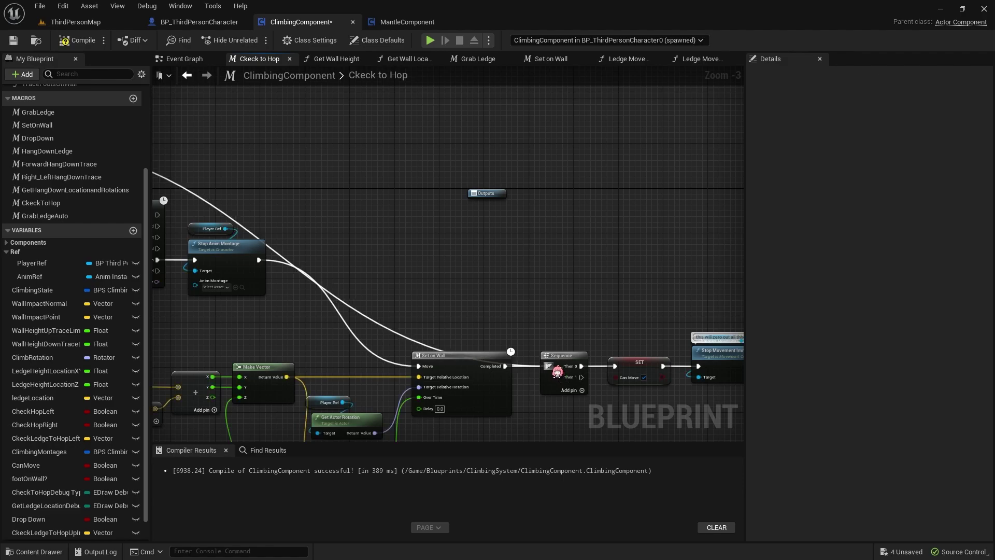
{"action": "double_click", "coordinate": [402, 334]}
{"action": "left_click_drag", "start_coordinate": [401, 334], "coordinate": [426, 148]}
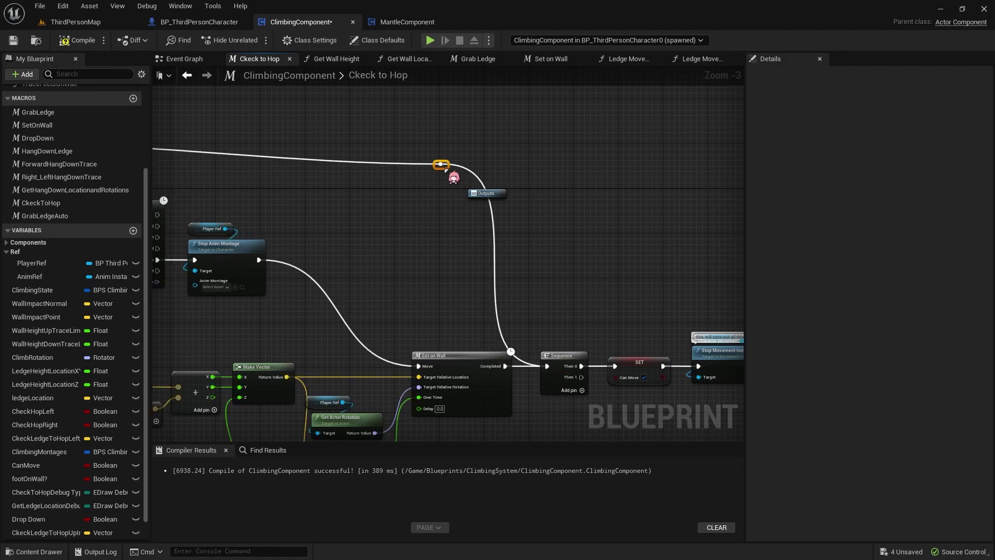
{"action": "right_click_drag", "start_coordinate": [497, 199], "coordinate": [534, 183]}
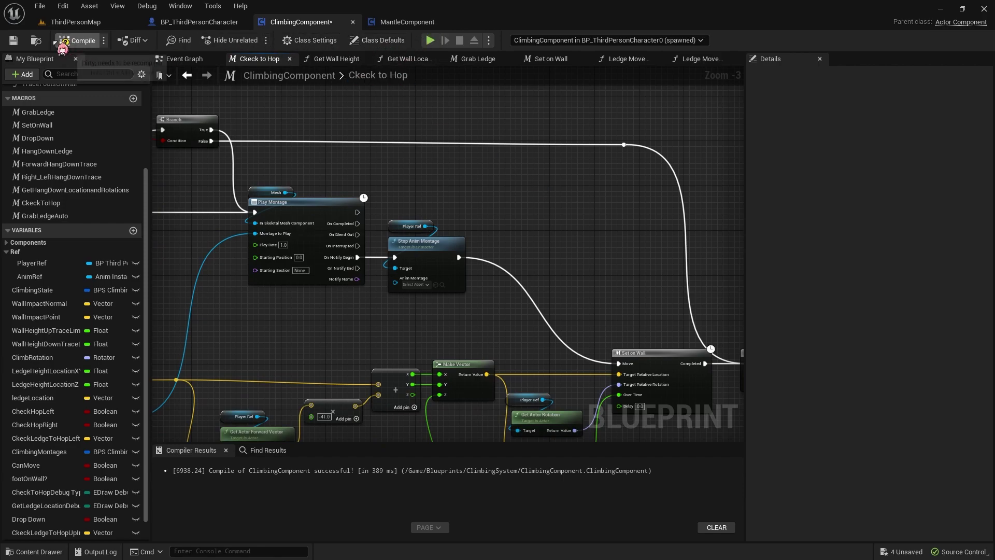
{"action": "left_click", "coordinate": [78, 40]}
{"action": "left_click", "coordinate": [13, 40]}
{"action": "left_click", "coordinate": [430, 42]}
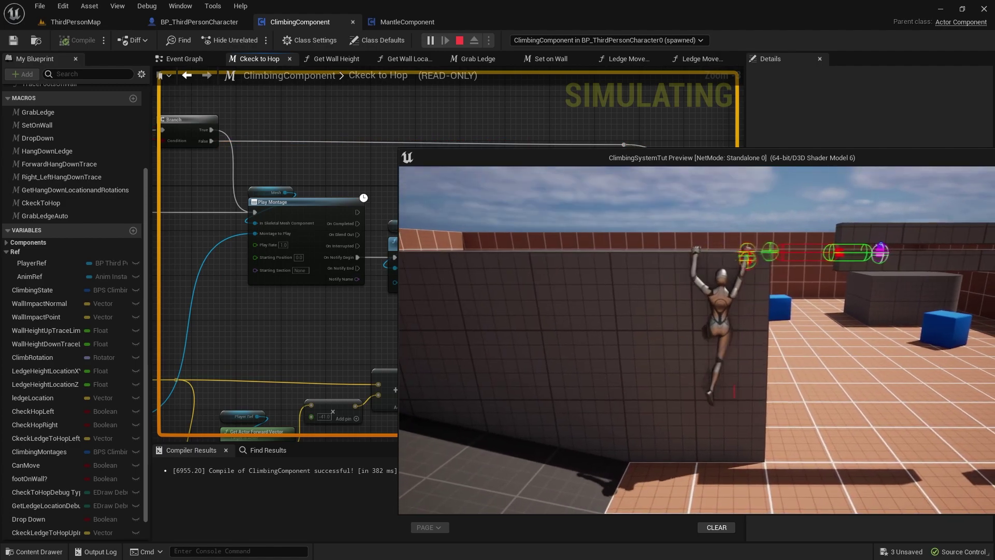
Drop off the ledge, jump up to grab it, hop along it, then stop the session
{"action": "key", "text": "d"}
{"action": "key", "text": "space"}
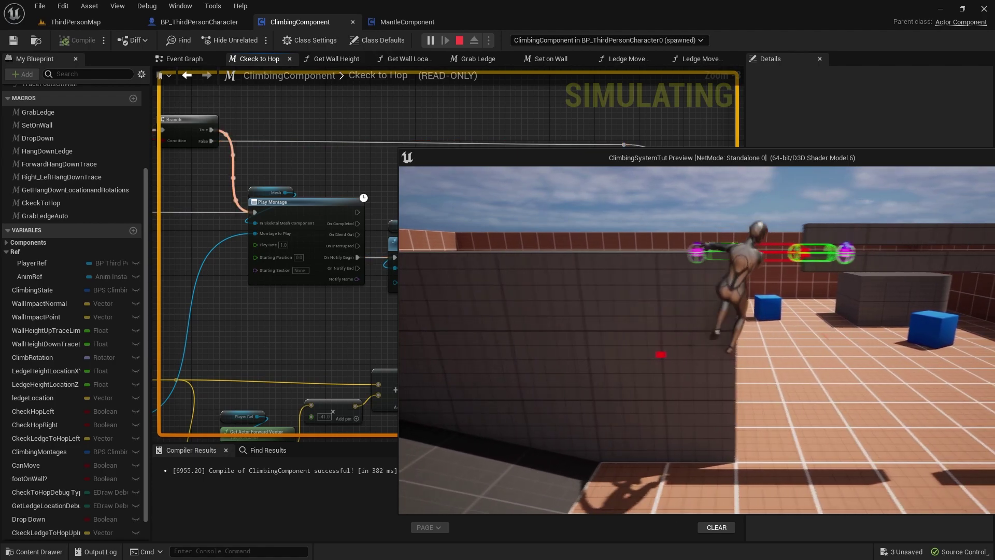
{"action": "key", "text": "space"}
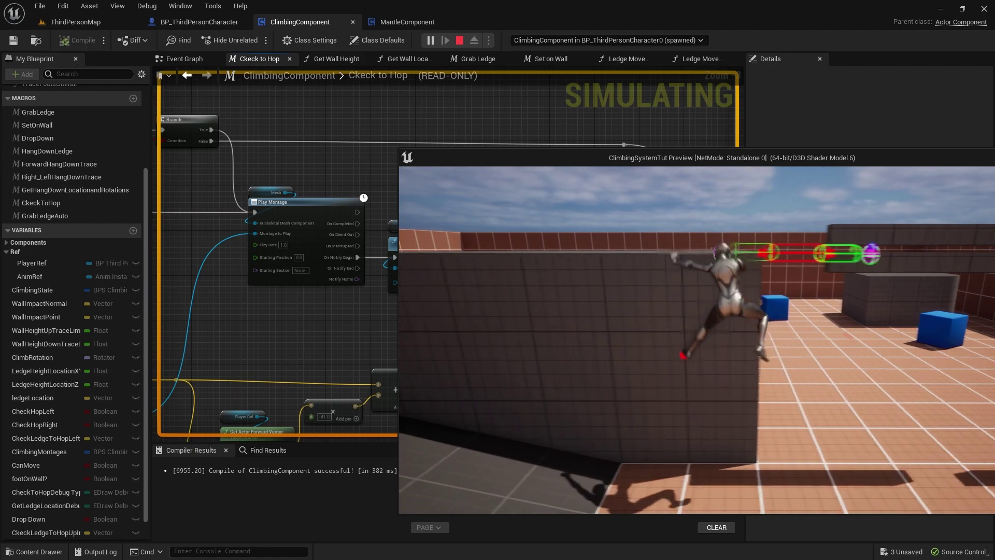
{"action": "key", "text": "space"}
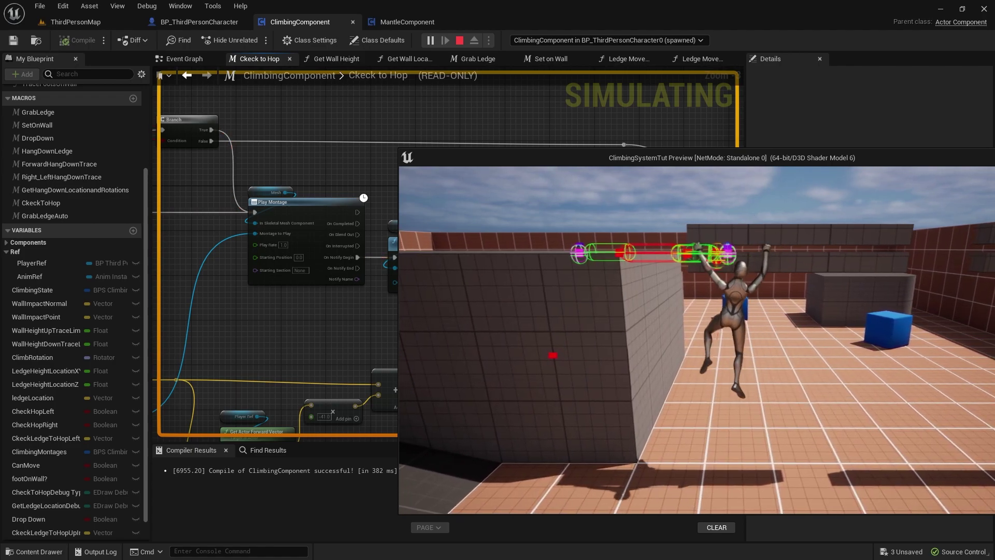
{"action": "key", "text": "Escape"}
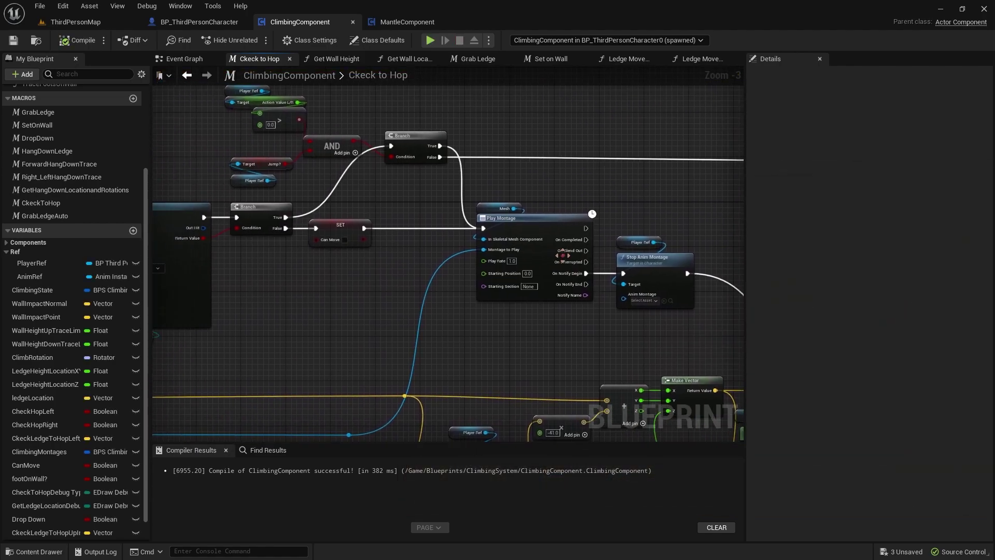
Save BP_ThirdPersonCharacter with Ctrl+S
{"action": "left_click", "coordinate": [408, 22]}
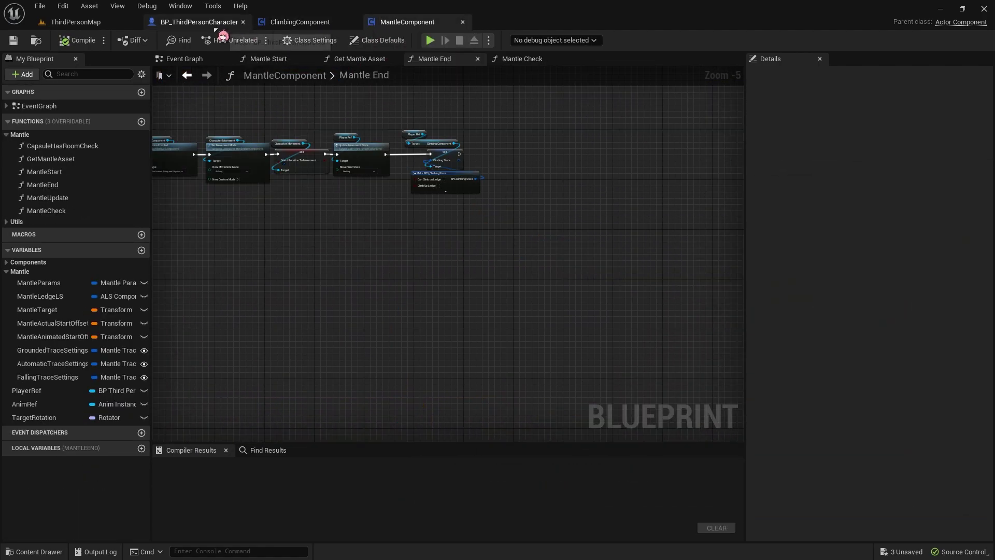
{"action": "left_click", "coordinate": [200, 22]}
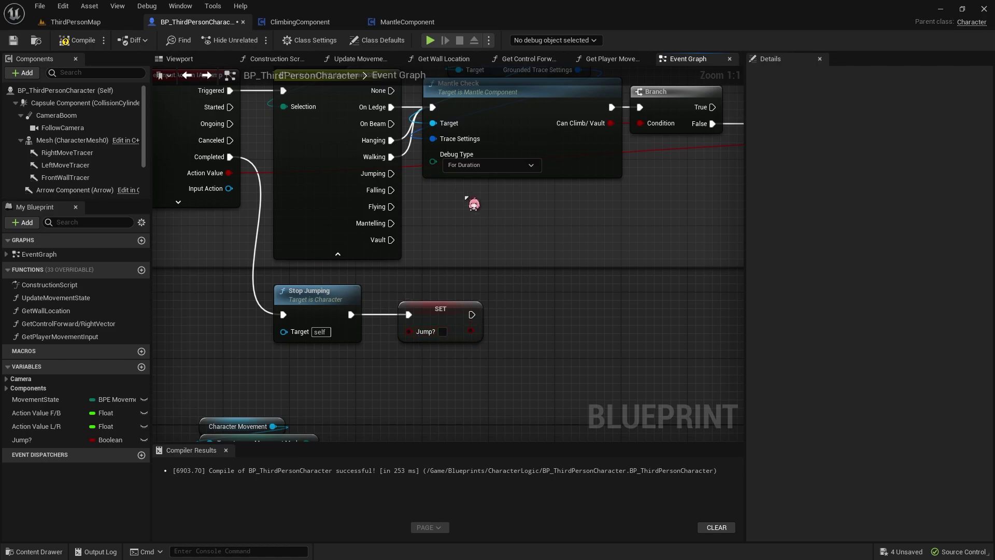
{"action": "key", "text": "ctrl+s"}
{"action": "right_click_drag", "start_coordinate": [343, 133], "coordinate": [334, 260]}
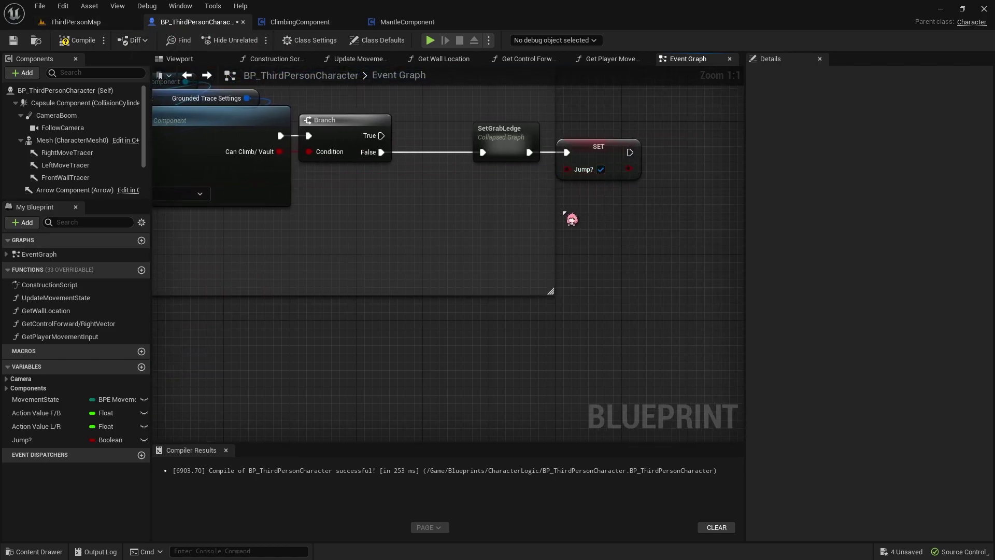
{"action": "key", "text": "ctrl+s"}
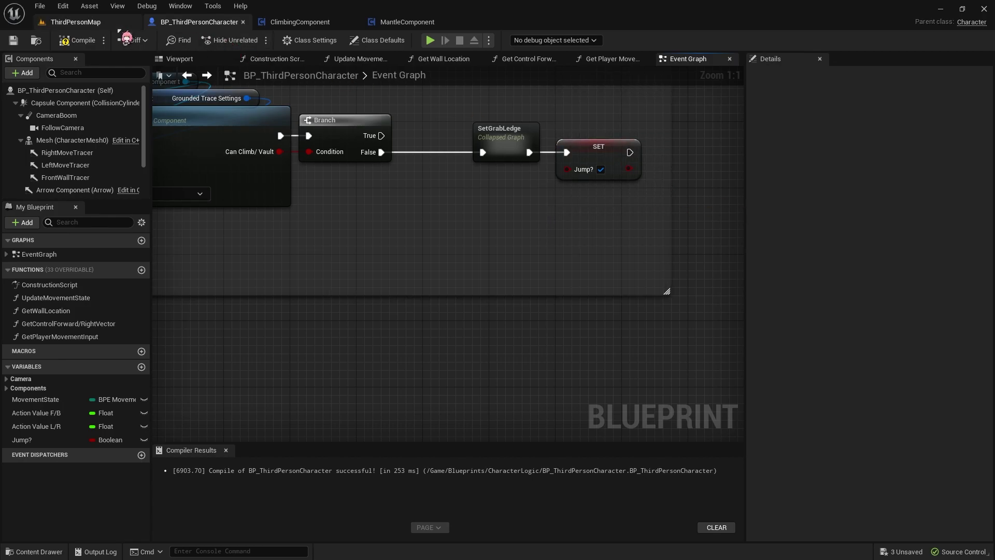
Play-test climbing and wall jumps in ThirdPersonMap, then open MantleComponent's Mantle End graph
{"action": "left_click", "coordinate": [76, 21]}
{"action": "left_click", "coordinate": [230, 40]}
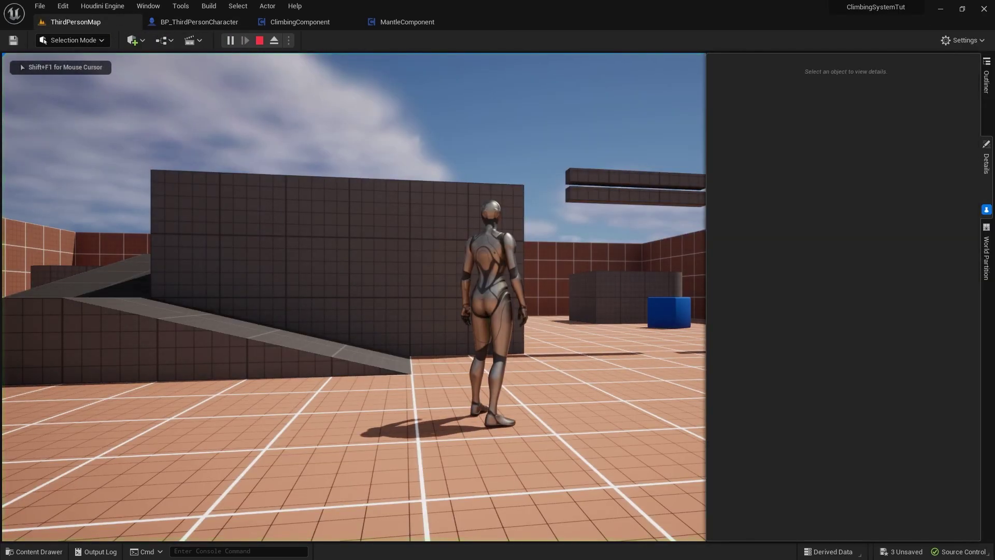
{"action": "key", "text": "w"}
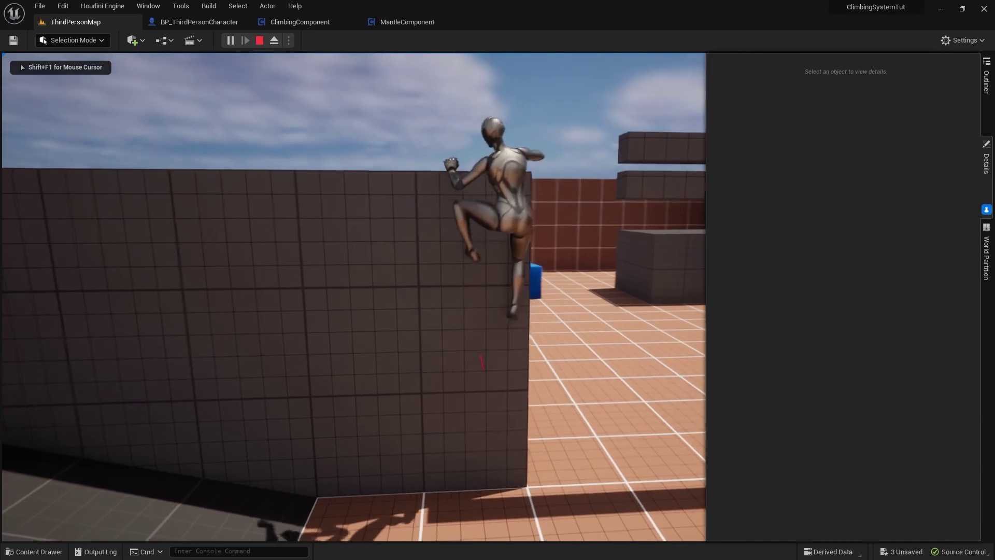
{"action": "key", "text": "space"}
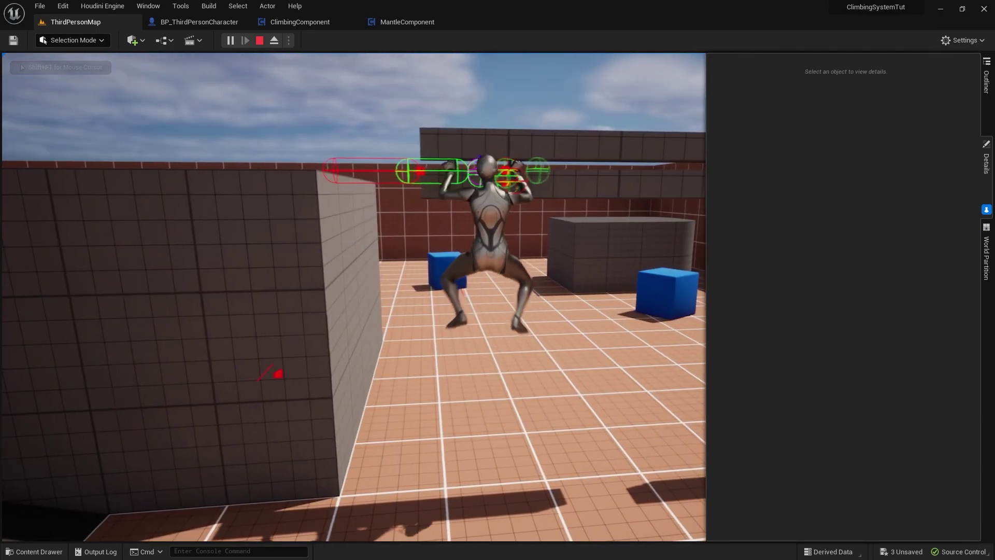
{"action": "key", "text": "space"}
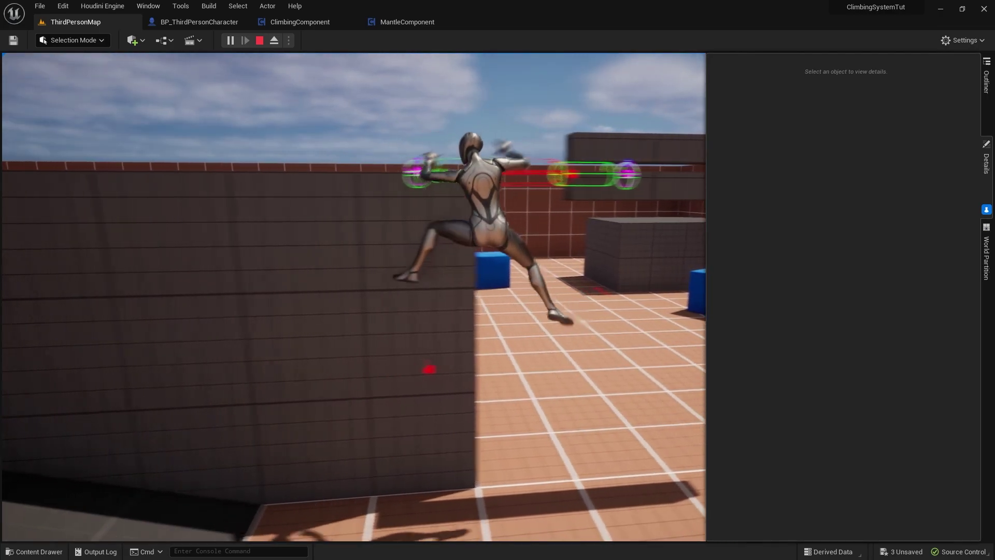
{"action": "key", "text": "space"}
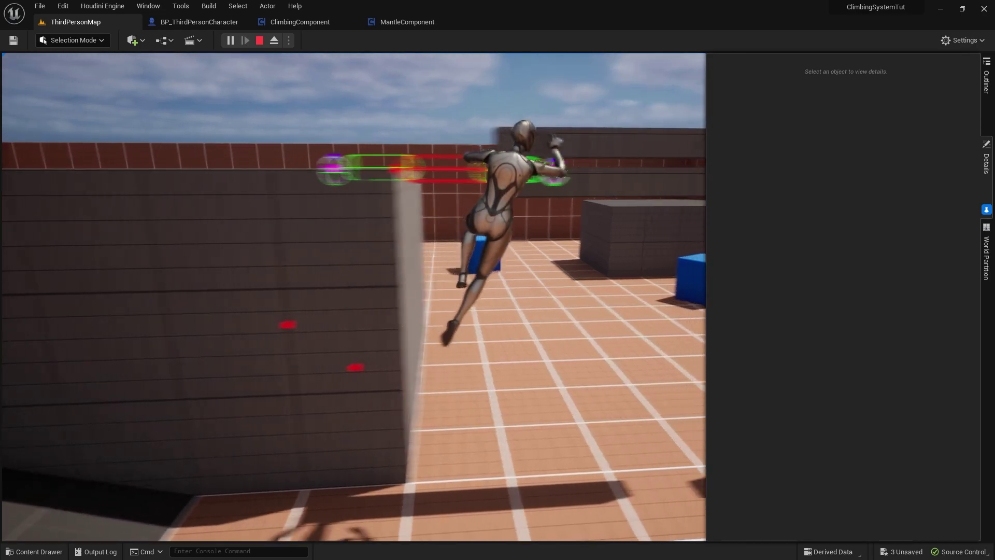
{"action": "key", "text": "space"}
{"action": "key", "text": "Escape"}
{"action": "left_click", "coordinate": [449, 172]}
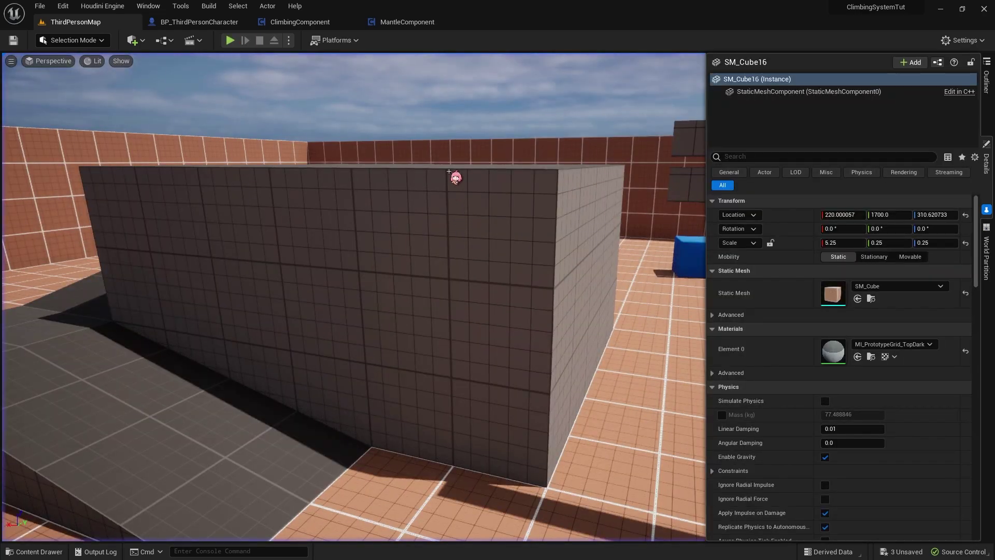
{"action": "left_click", "coordinate": [416, 22]}
Glance at MantleComponent's graphs and return to the character's Event Graph
{"action": "right_click_drag", "start_coordinate": [291, 247], "coordinate": [410, 243]}
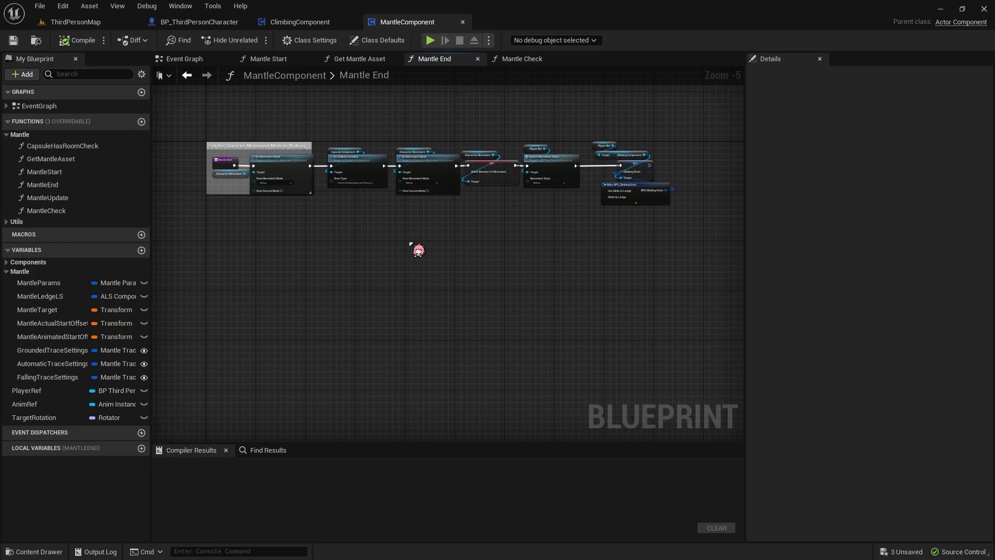
{"action": "scroll", "coordinate": [351, 185], "scroll_direction": "up", "scroll_amount": 4}
{"action": "left_click", "coordinate": [185, 58]}
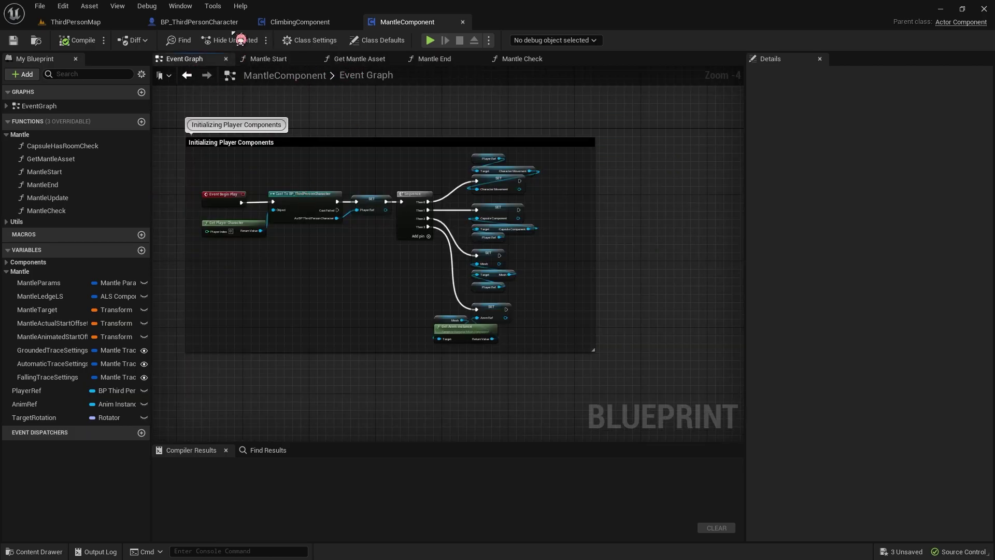
{"action": "left_click", "coordinate": [200, 22]}
{"action": "scroll", "coordinate": [531, 220], "scroll_direction": "up", "scroll_amount": 3}
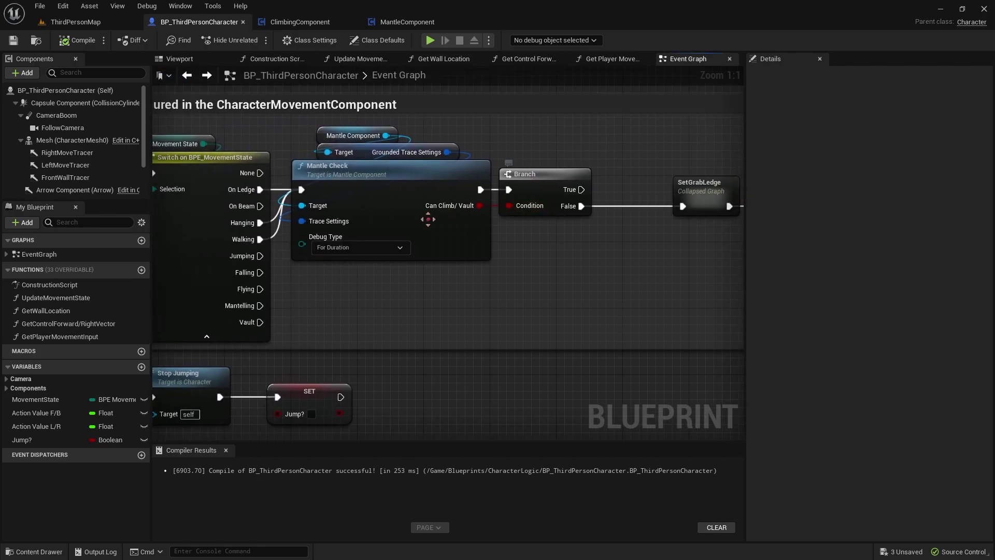
{"action": "scroll", "coordinate": [428, 219], "scroll_direction": "down", "scroll_amount": 2}
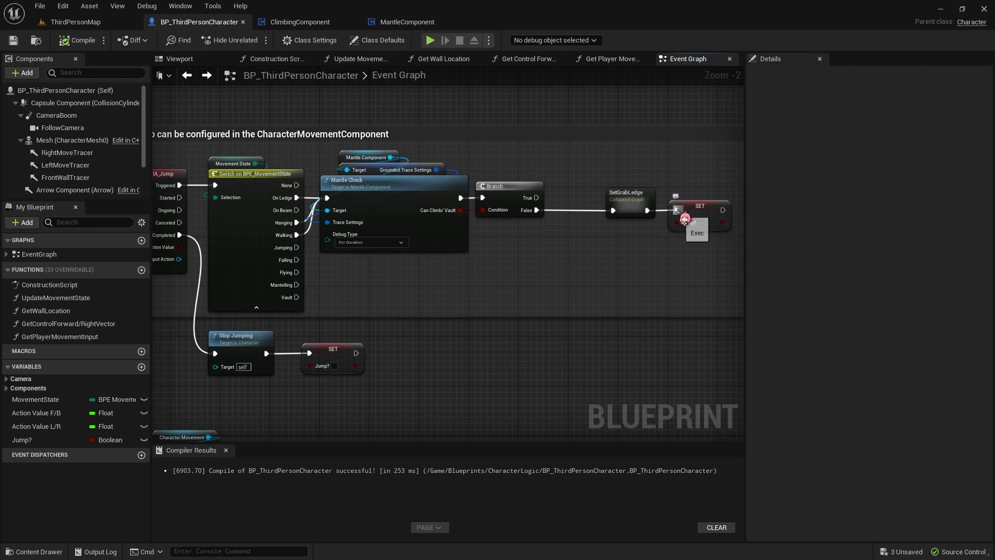
Widen the Jump Input comment and place the true SET Jump? beside IA_Jump
{"action": "left_click_drag", "start_coordinate": [700, 206], "coordinate": [539, 284]}
{"action": "right_click_drag", "start_coordinate": [415, 274], "coordinate": [658, 272]}
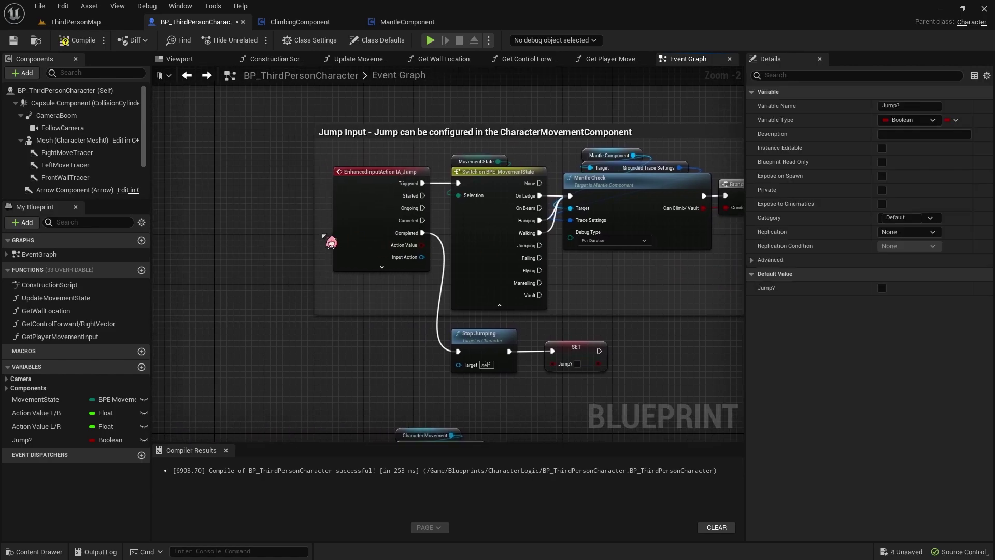
{"action": "left_click_drag", "start_coordinate": [314, 232], "coordinate": [172, 233]}
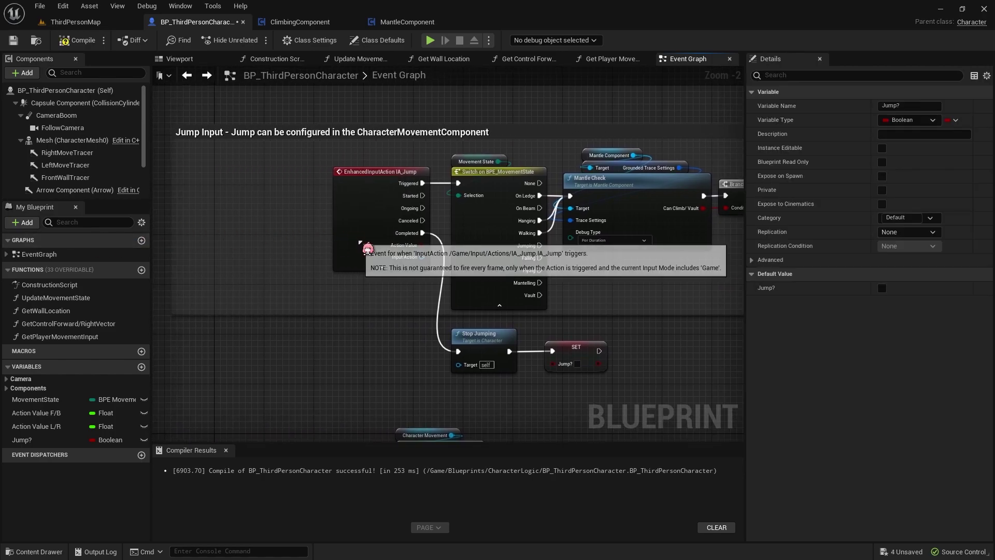
{"action": "left_click_drag", "start_coordinate": [365, 247], "coordinate": [222, 253]}
{"action": "left_click", "coordinate": [440, 267]}
{"action": "right_click_drag", "start_coordinate": [734, 284], "coordinate": [615, 277]}
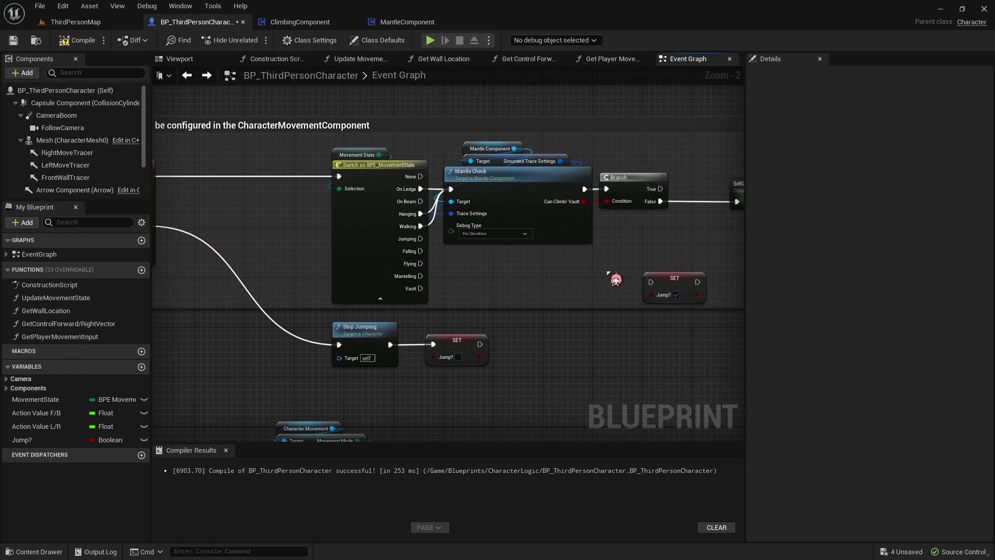
{"action": "key", "text": "ctrl+v"}
{"action": "left_click_drag", "start_coordinate": [581, 248], "coordinate": [244, 189]}
{"action": "right_click_drag", "start_coordinate": [175, 195], "coordinate": [382, 228]}
{"action": "mouse_move", "coordinate": [354, 210]}
{"action": "left_mouse_down"}
{"action": "mouse_move", "coordinate": [441, 235]}
{"action": "mouse_move", "coordinate": [466, 217]}
{"action": "mouse_move", "coordinate": [545, 210]}
{"action": "left_mouse_up"}
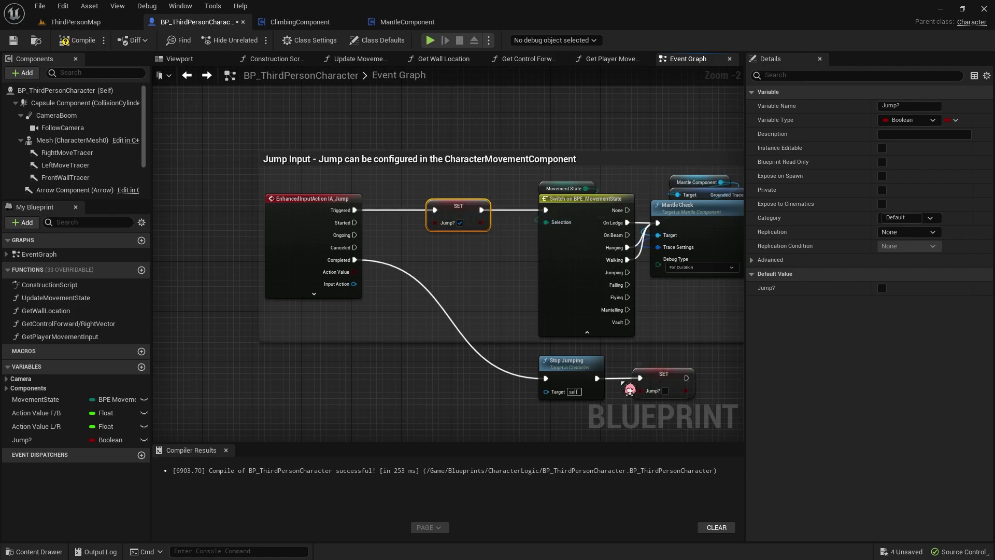
Feed IA_Jump Completed into the false SET Jump?, followed by Stop Jumping
{"action": "left_click_drag", "start_coordinate": [664, 388], "coordinate": [489, 344]}
{"action": "left_click_drag", "start_coordinate": [355, 259], "coordinate": [546, 378]}
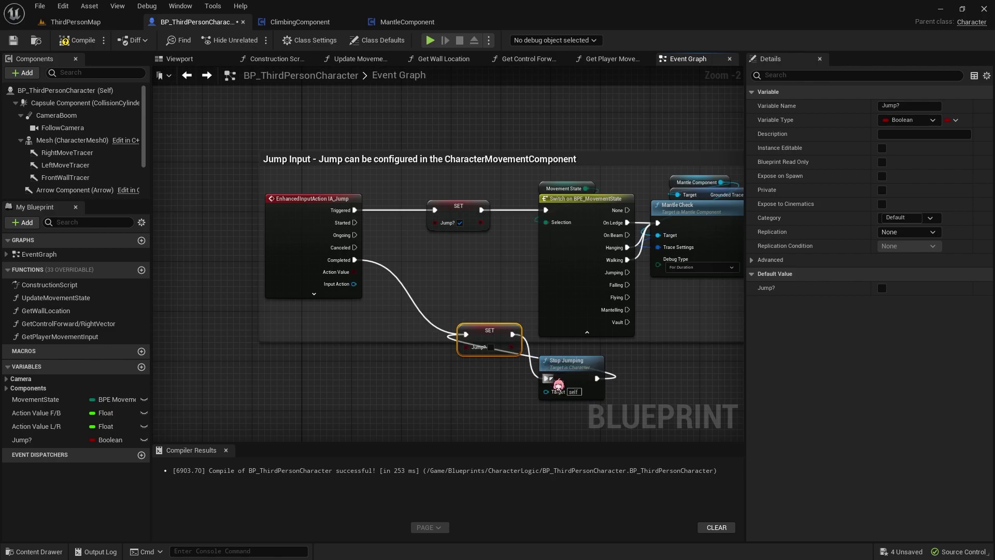
{"action": "left_click", "coordinate": [619, 389]}
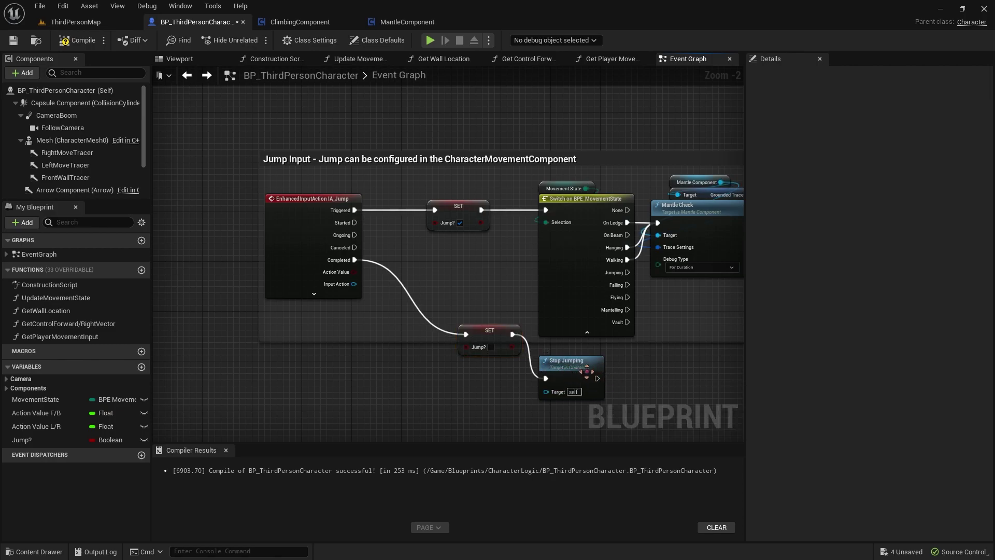
{"action": "left_click_drag", "start_coordinate": [587, 371], "coordinate": [598, 365]}
{"action": "left_click_drag", "start_coordinate": [499, 347], "coordinate": [499, 385]}
{"action": "left_click", "coordinate": [479, 334]}
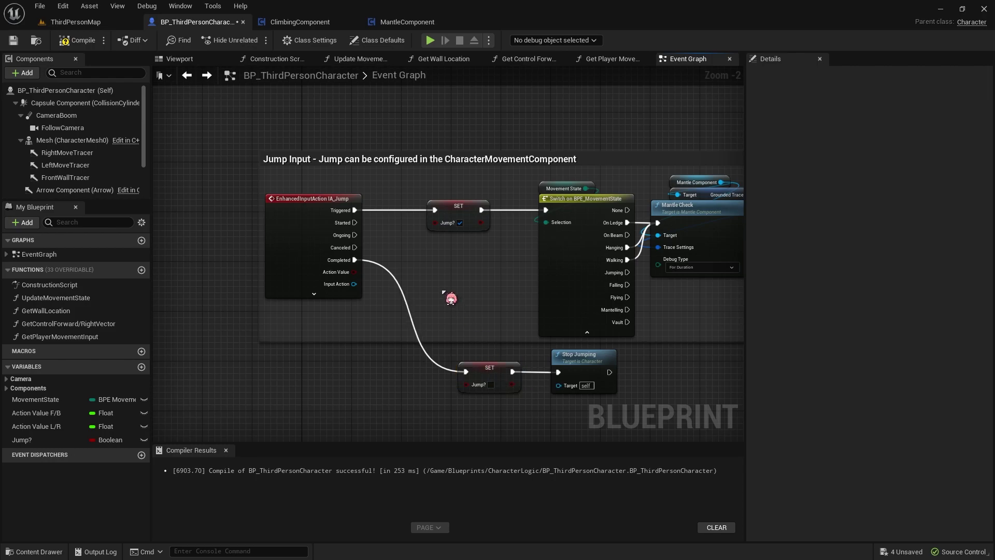
Connect Started to the true SET Jump? and Triggered directly to the movement-state switch
{"action": "mouse_move", "coordinate": [355, 223]}
{"action": "left_mouse_down"}
{"action": "mouse_move", "coordinate": [440, 222]}
{"action": "mouse_move", "coordinate": [449, 211]}
{"action": "mouse_move", "coordinate": [448, 230]}
{"action": "left_mouse_up"}
{"action": "left_click", "coordinate": [459, 242]}
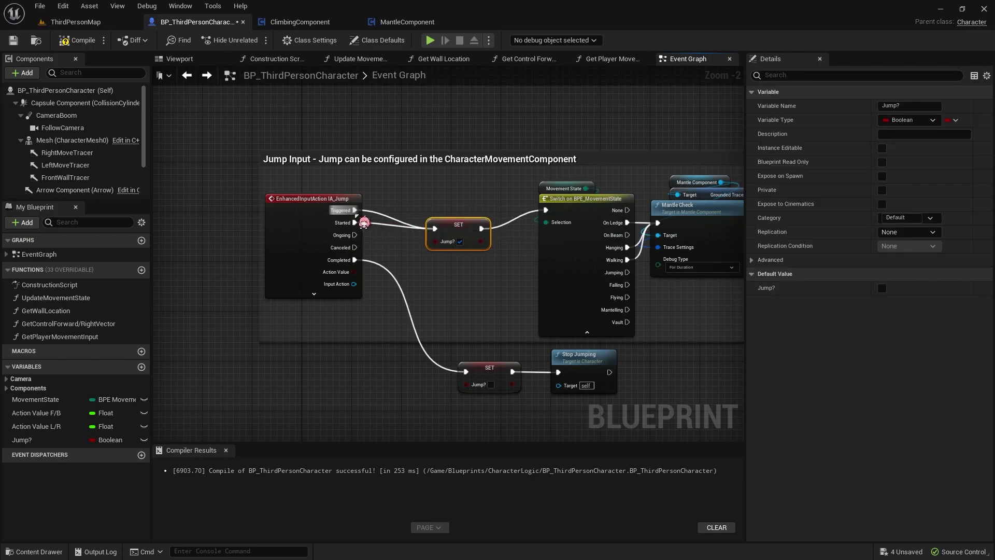
{"action": "mouse_move", "coordinate": [354, 210]}
{"action": "left_mouse_down"}
{"action": "mouse_move", "coordinate": [545, 210]}
{"action": "mouse_move", "coordinate": [458, 227]}
{"action": "left_mouse_up"}
{"action": "left_click_drag", "start_coordinate": [458, 227], "coordinate": [451, 220]}
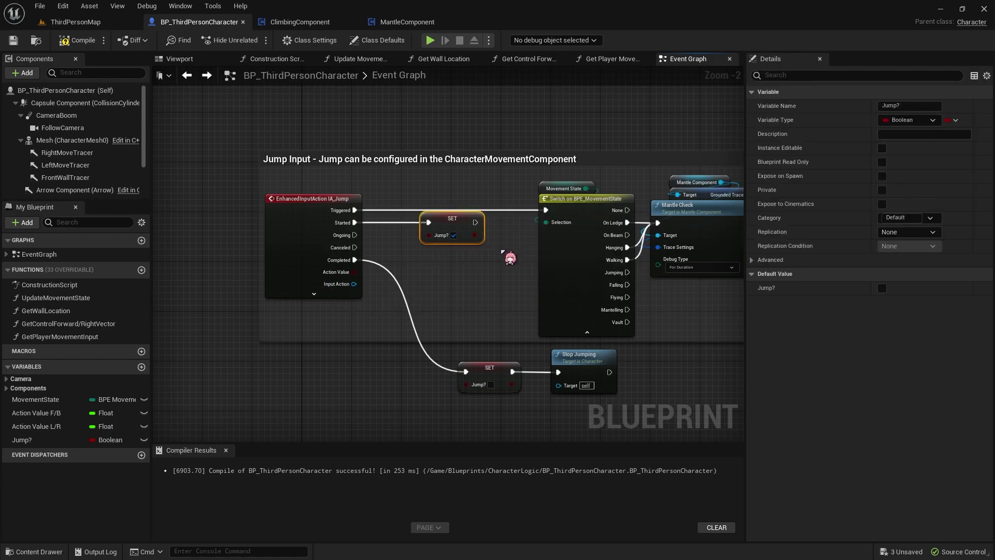
{"action": "left_click", "coordinate": [503, 251]}
Play-test the character walking to the wall, climbing, mantling, dropping off and re-grabbing the ledge
{"action": "left_click", "coordinate": [430, 41]}
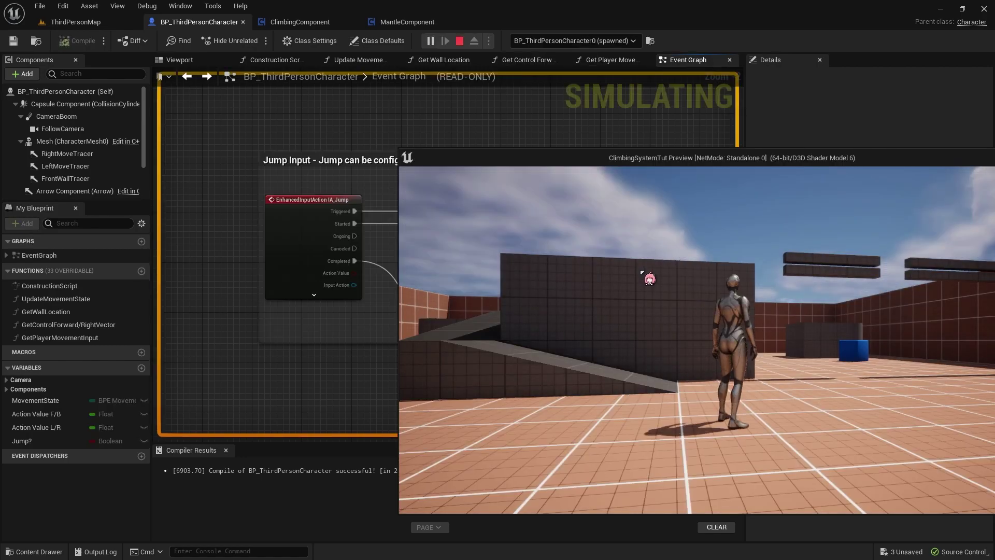
{"action": "left_click", "coordinate": [610, 246]}
{"action": "key", "text": "w"}
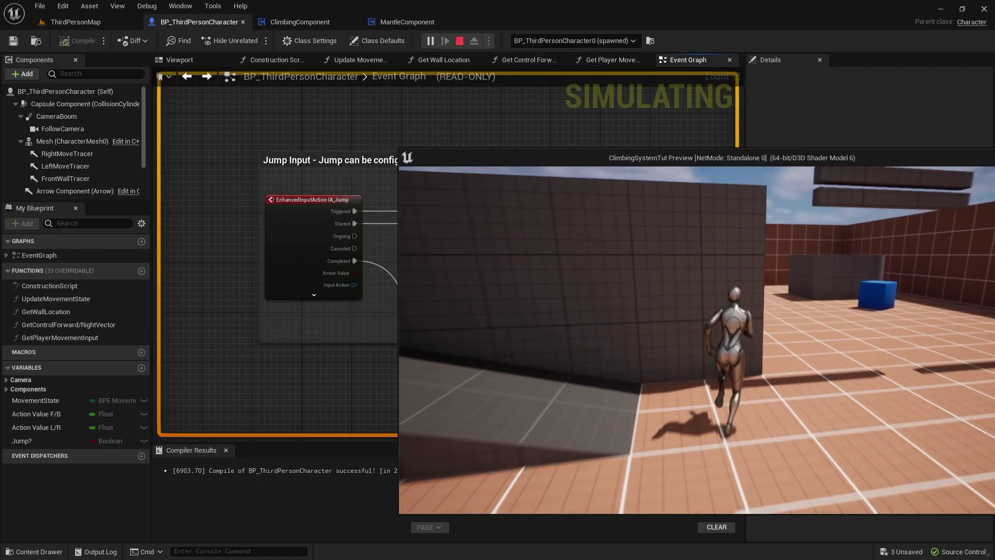
{"action": "key", "text": "space"}
{"action": "key", "text": "w"}
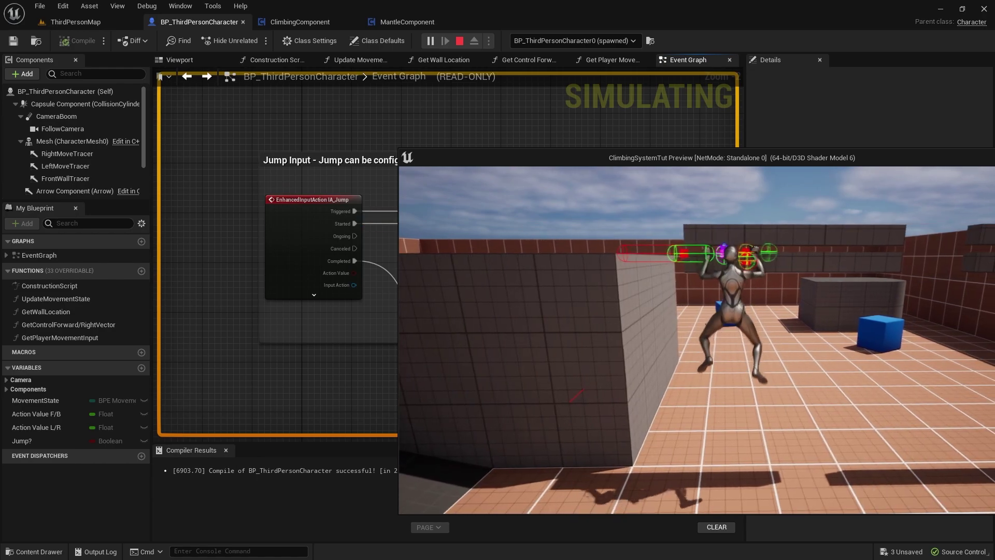
{"action": "key", "text": "space"}
{"action": "key", "text": "space"}
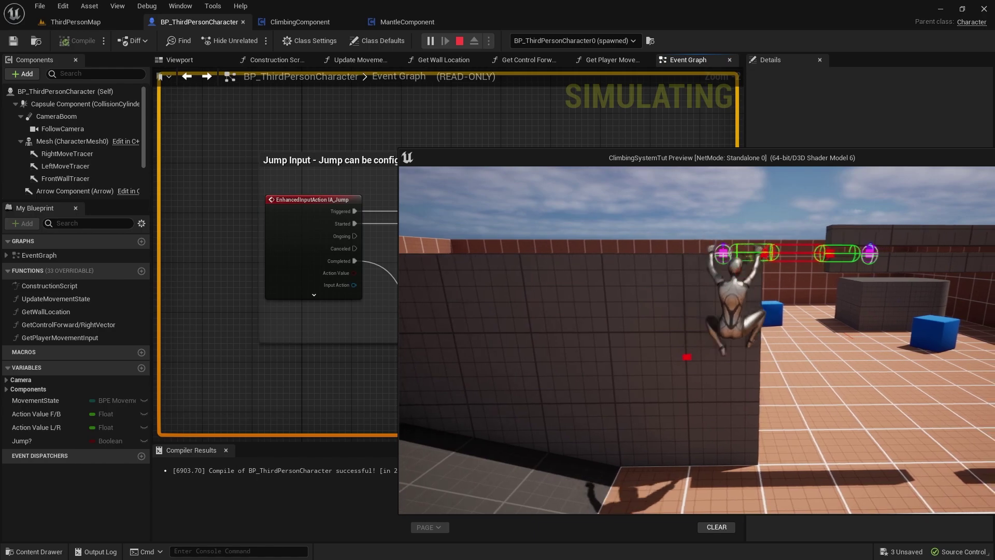
{"action": "key", "text": "space"}
{"action": "key", "text": "space"}
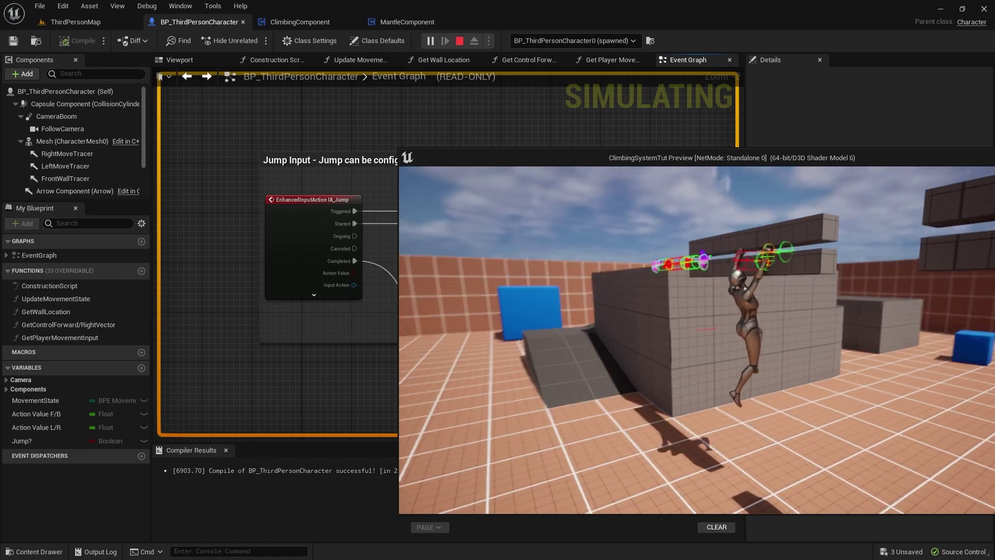
{"action": "key", "text": "space"}
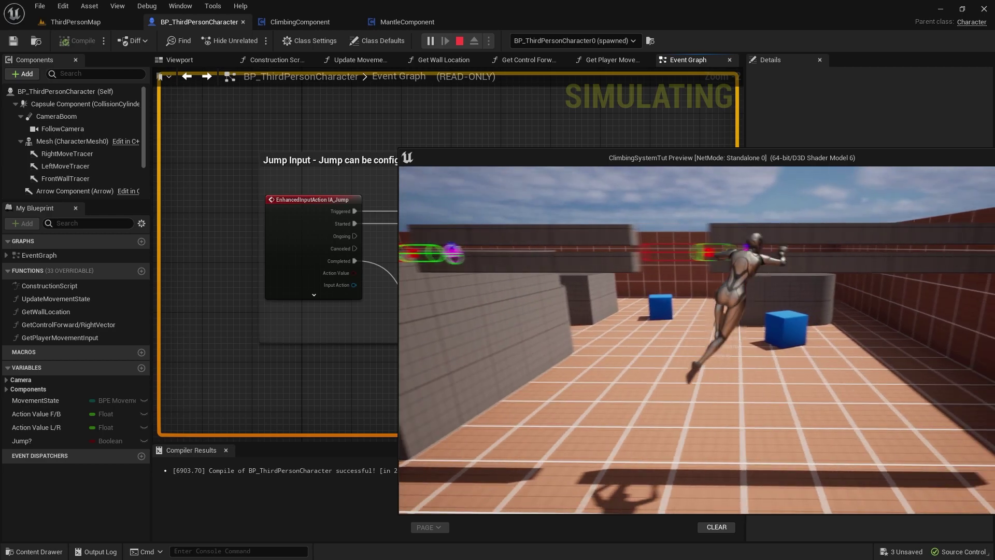
{"action": "key", "text": "space"}
End the play test and bring the Sphere Trace node into view in ClimbingComponent's Ckeck to Hop graph
{"action": "key", "text": "Escape"}
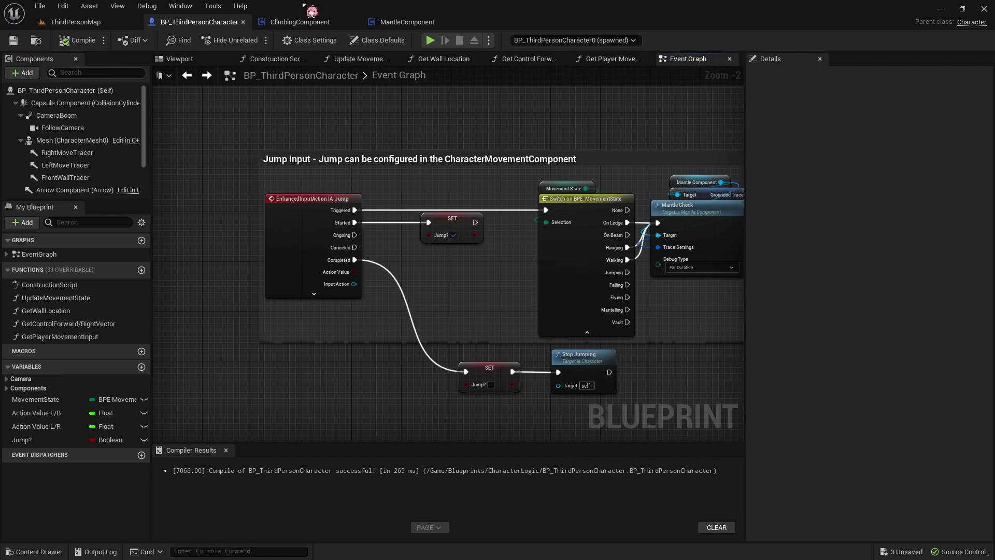
{"action": "left_click", "coordinate": [300, 21]}
{"action": "right_click_drag", "start_coordinate": [307, 192], "coordinate": [496, 250]}
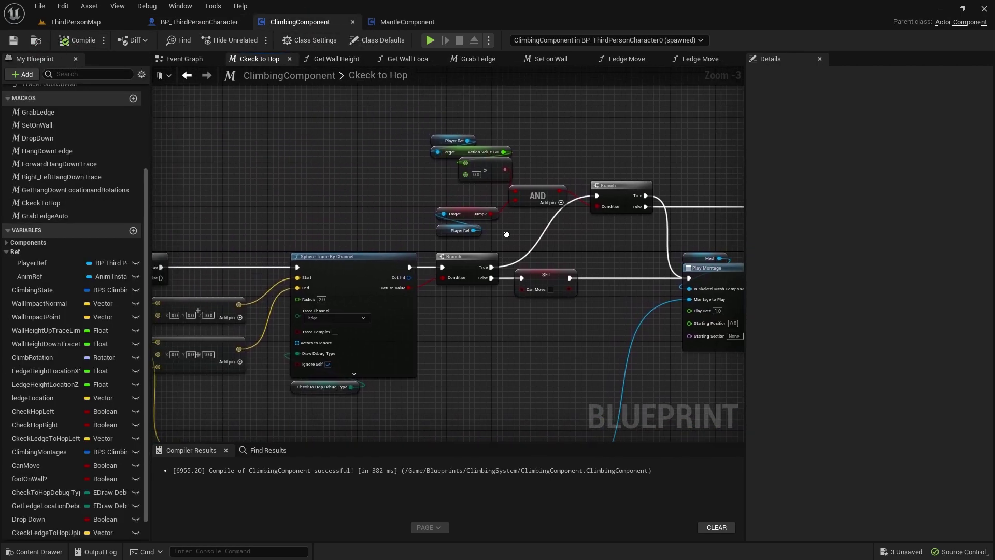
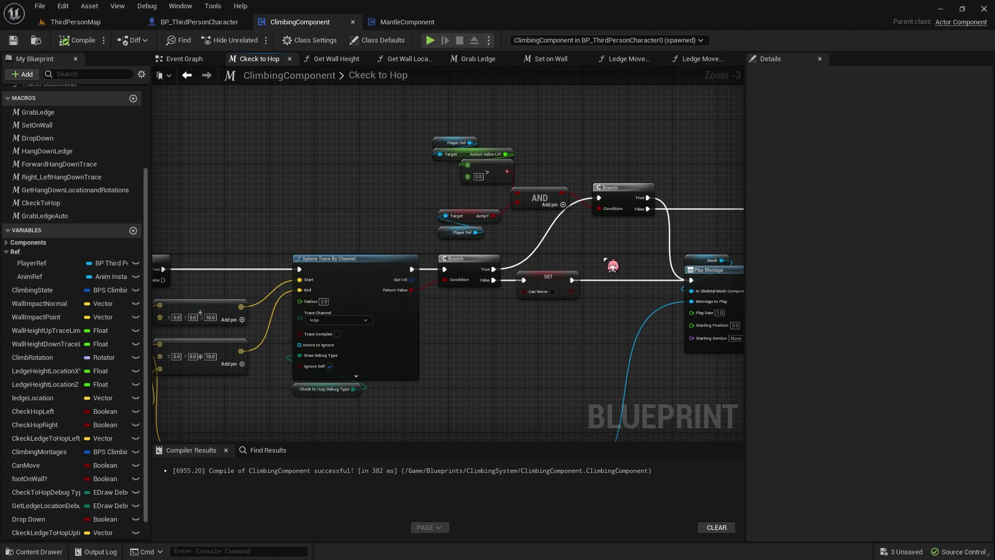
Beside the debug Event Tick nodes, add a Player Ref > Get Jump? node
{"action": "key", "text": "alt+Left"}
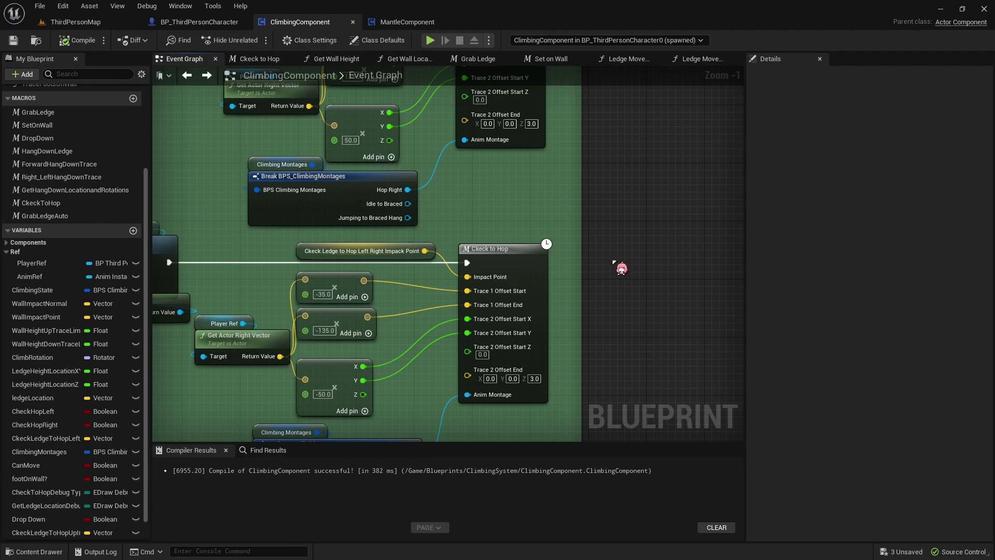
{"action": "key", "text": "alt+Right"}
{"action": "left_click", "coordinate": [188, 76]}
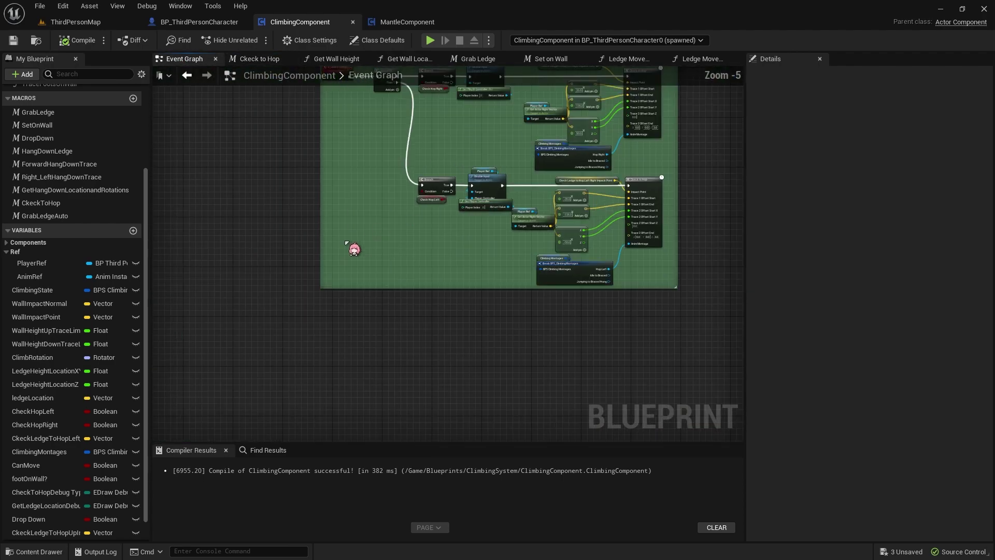
{"action": "key", "text": "alt+Left"}
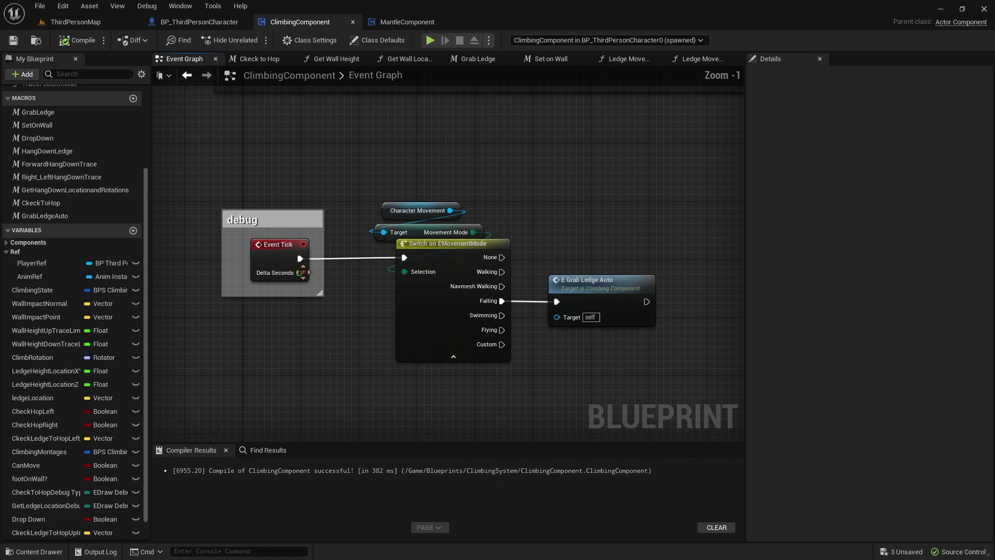
{"action": "mouse_move", "coordinate": [32, 262]}
{"action": "left_mouse_down", "text": "ctrl"}
{"action": "mouse_move", "coordinate": [324, 152]}
{"action": "mouse_move", "coordinate": [316, 171]}
{"action": "left_mouse_up", "text": "ctrl"}
{"action": "type", "text": "ju"}
{"action": "key", "text": "Return"}
{"action": "key", "text": "ctrl+z"}
{"action": "type", "text": "jump?"}
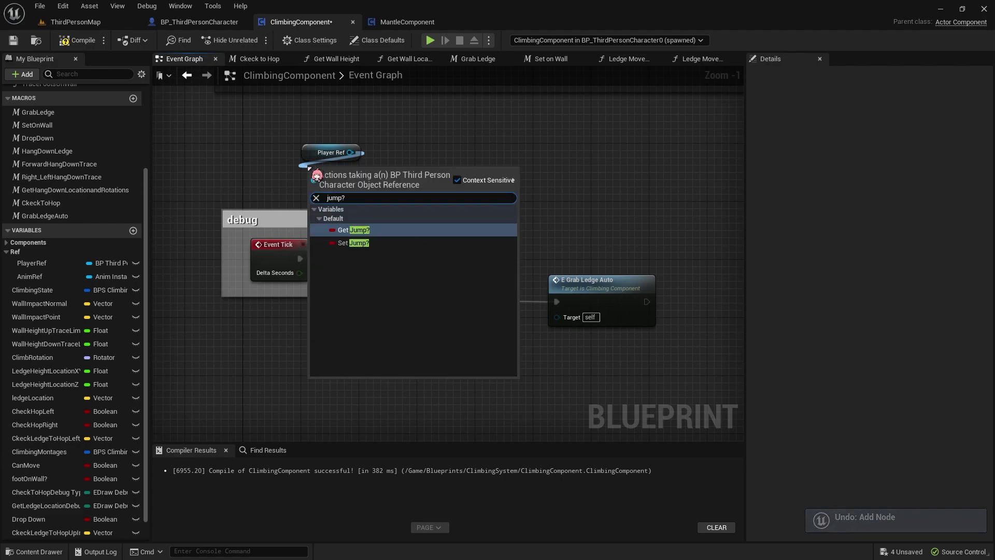
{"action": "key", "text": "Return"}
Print Jump? via a Print String after Event Tick, then test-play, which shows false
{"action": "left_click", "coordinate": [229, 253]}
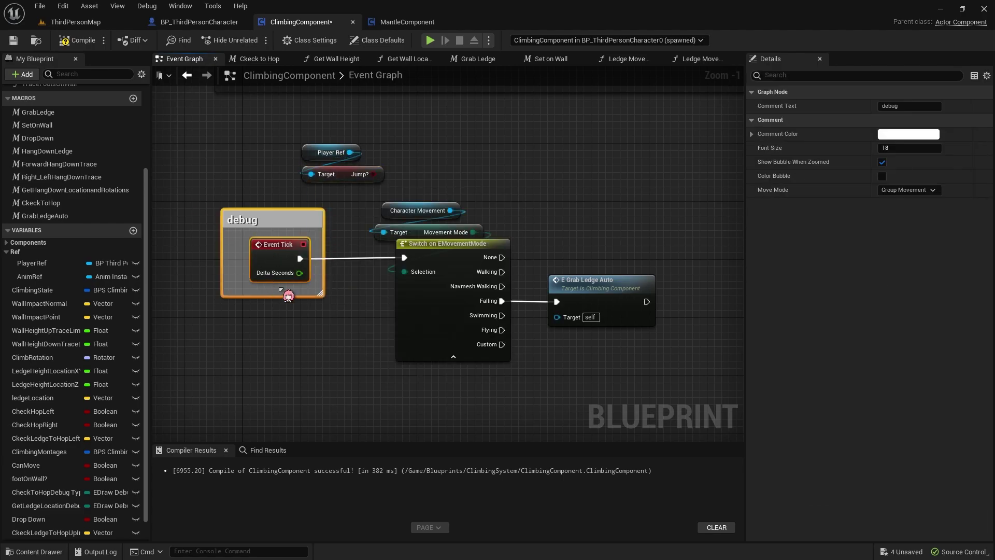
{"action": "left_click_drag", "start_coordinate": [289, 290], "coordinate": [303, 260]}
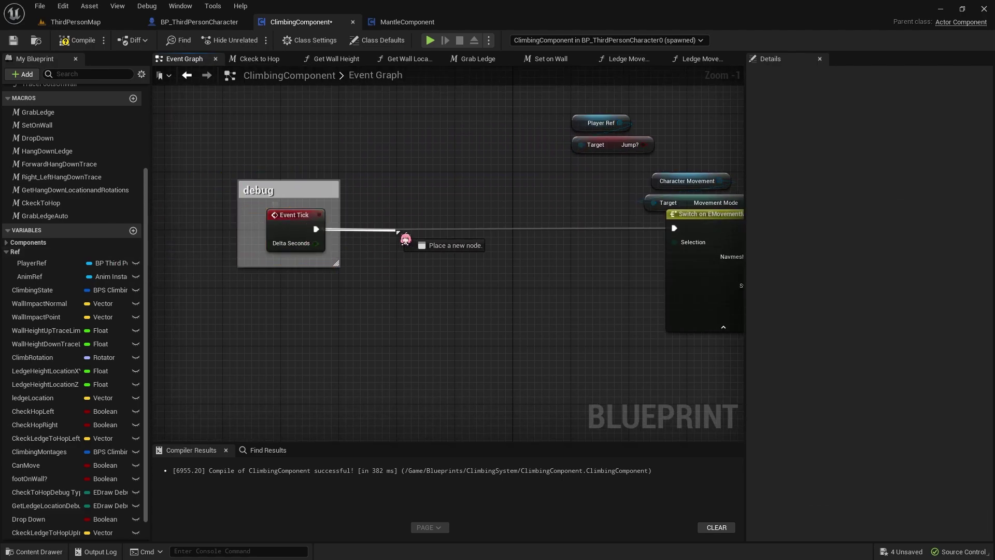
{"action": "left_click_drag", "start_coordinate": [382, 226], "coordinate": [405, 239]}
{"action": "type", "text": "print"}
{"action": "key", "text": "Return"}
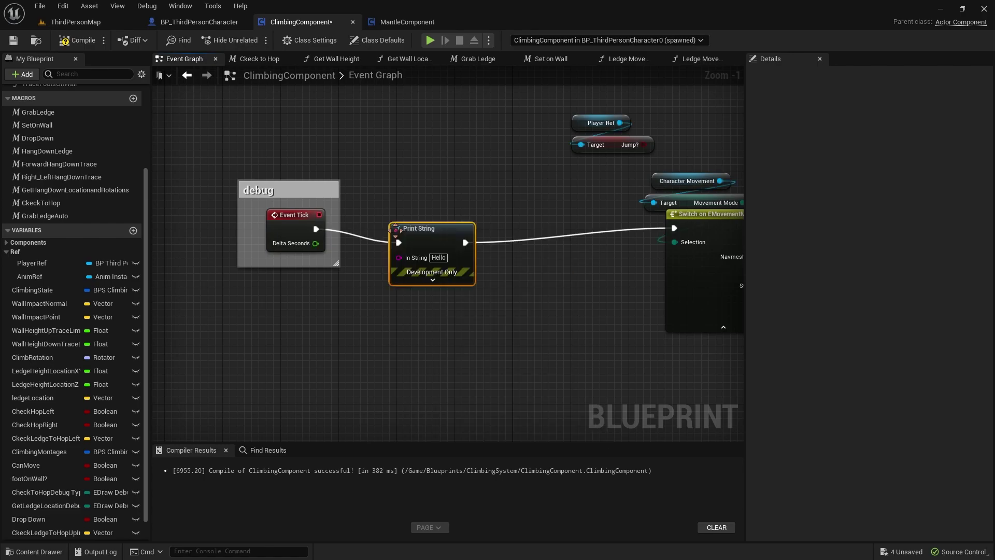
{"action": "left_click_drag", "start_coordinate": [643, 145], "coordinate": [399, 257]}
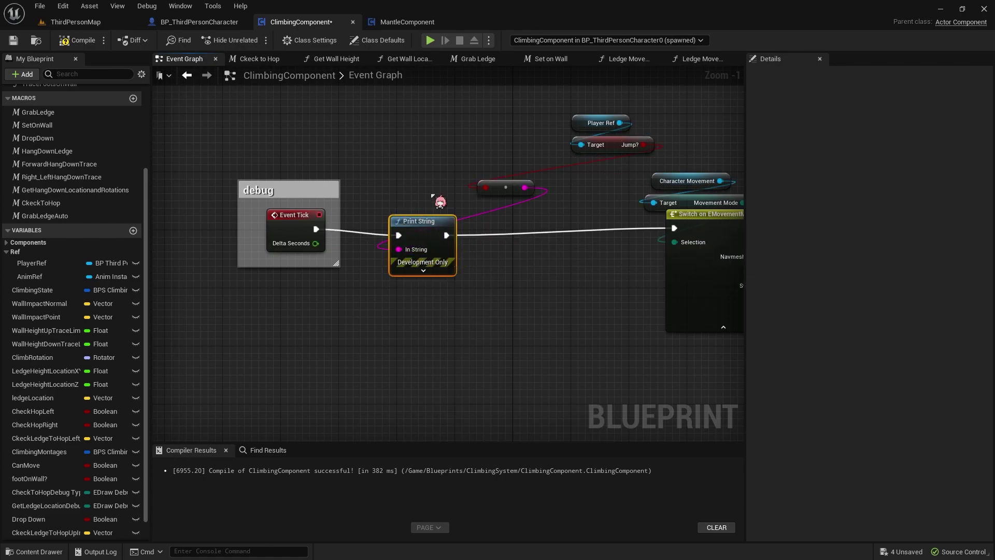
{"action": "left_click", "coordinate": [438, 46]}
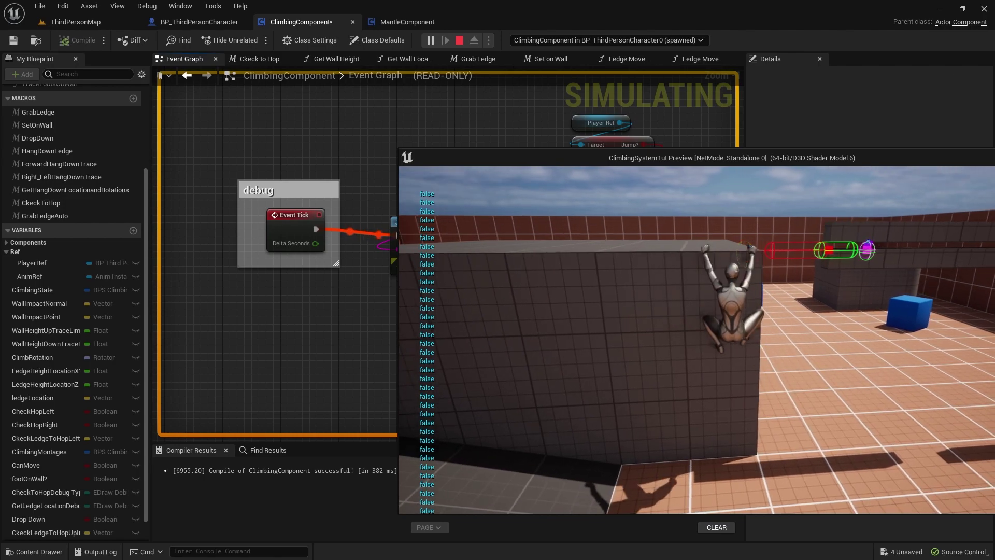
{"action": "key", "text": "Escape"}
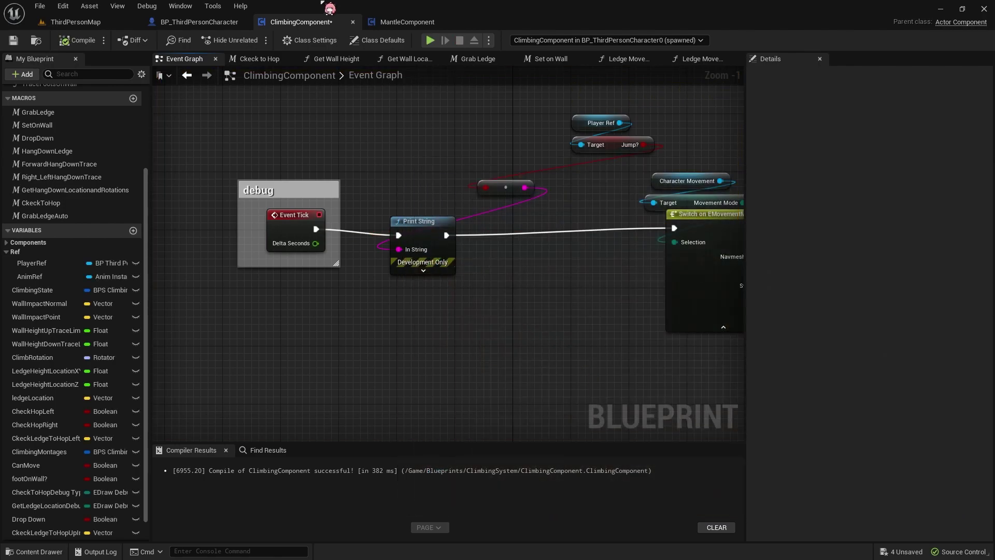
From BP_ThirdPersonCharacter, test-play jumping onto the wall, climbing and mantling, then stop
{"action": "left_click", "coordinate": [217, 22]}
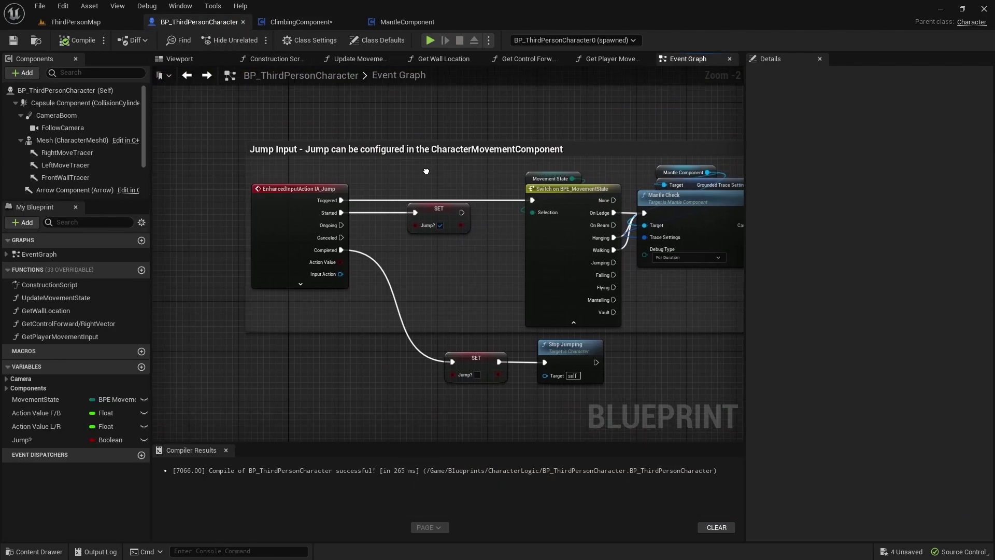
{"action": "left_click", "coordinate": [430, 40]}
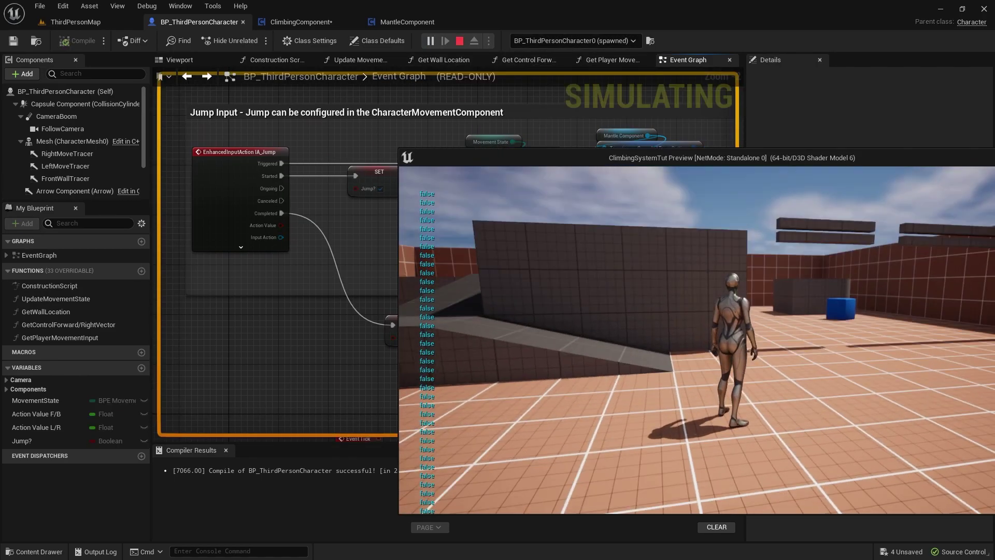
{"action": "key", "text": "space"}
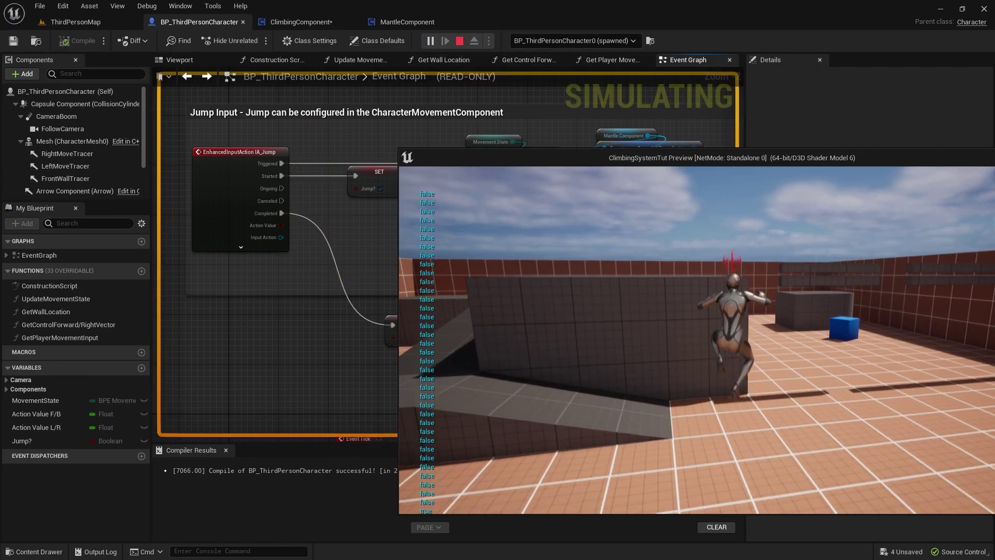
{"action": "key", "text": "space"}
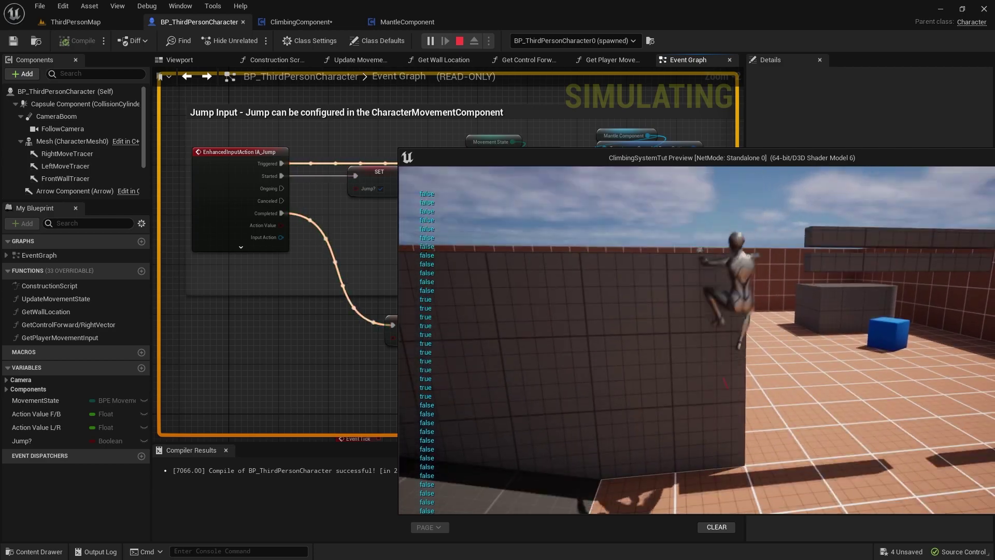
{"action": "key", "text": "space"}
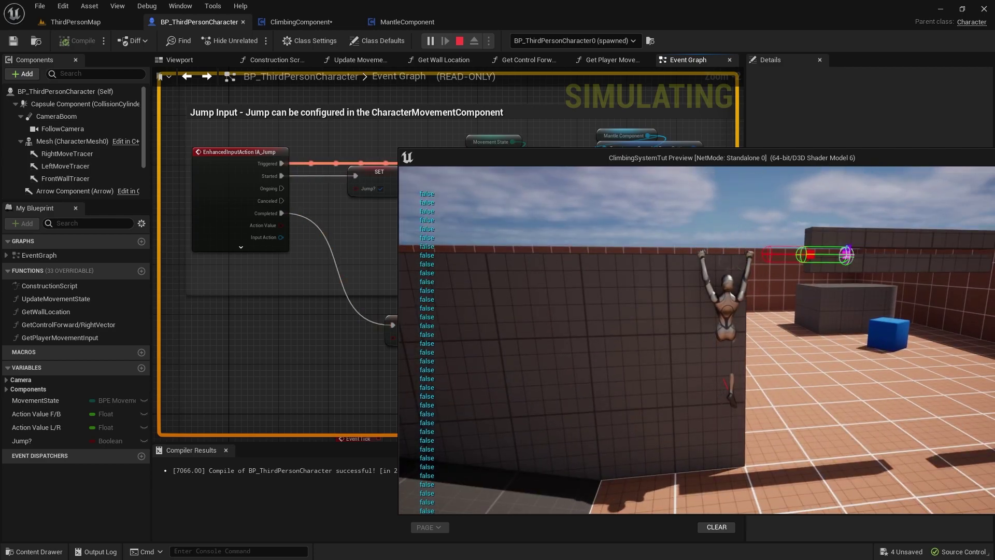
{"action": "key", "text": "space"}
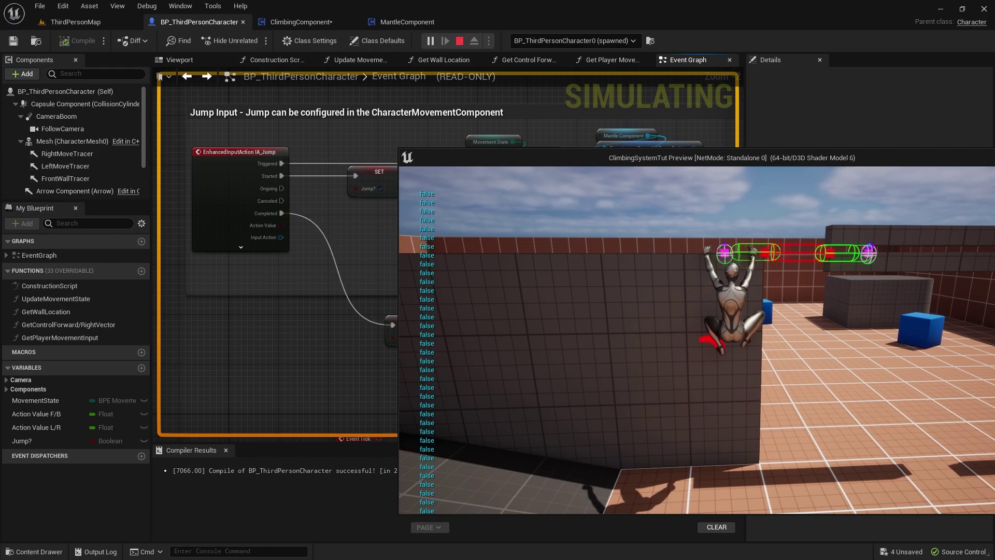
{"action": "key", "text": "Escape"}
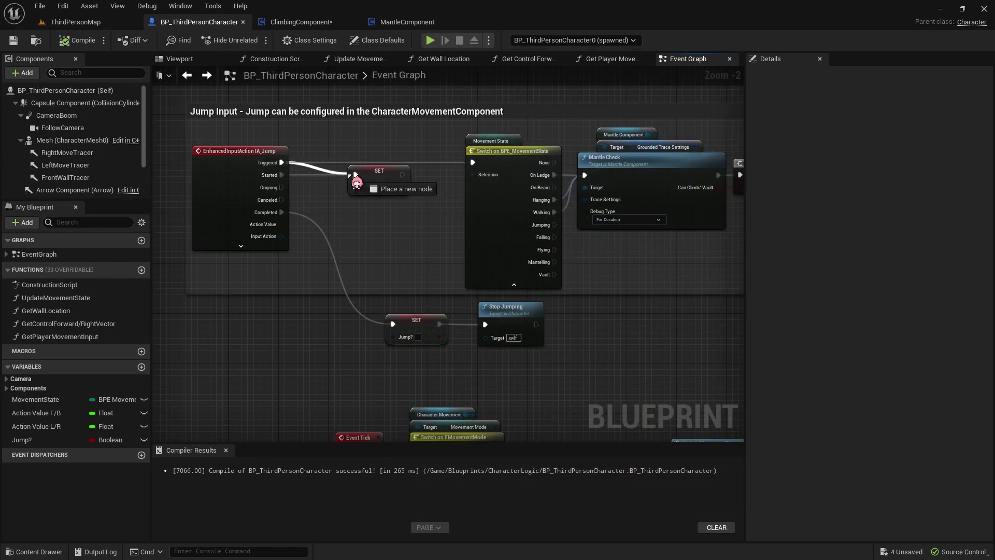
Connect IA_Jump Triggered to the SET Jump? node and test-play a jump
{"action": "left_click_drag", "start_coordinate": [282, 162], "coordinate": [351, 176]}
{"action": "key", "text": "Escape"}
{"action": "mouse_move", "coordinate": [282, 162]}
{"action": "left_mouse_down"}
{"action": "mouse_move", "coordinate": [355, 174]}
{"action": "mouse_move", "coordinate": [473, 162]}
{"action": "left_mouse_up"}
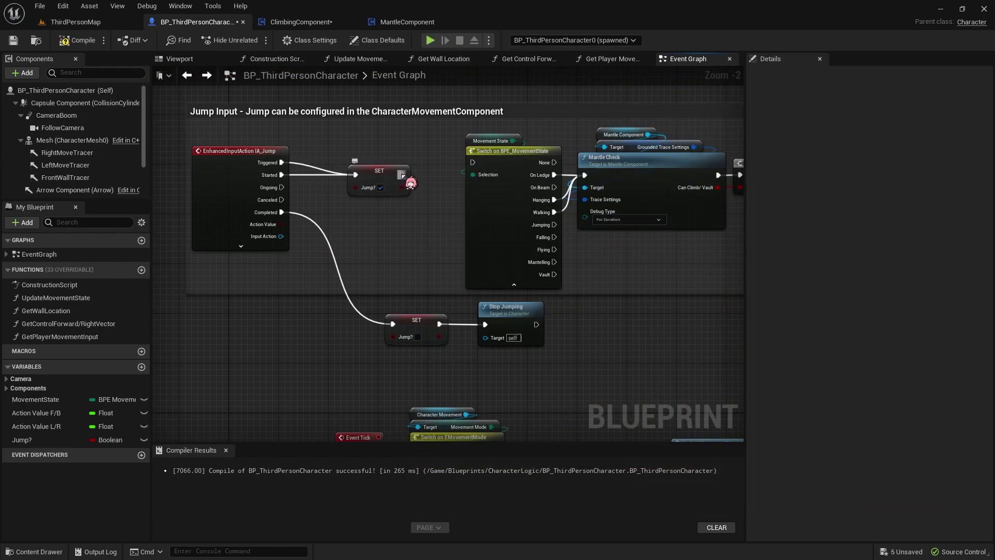
{"action": "left_click", "coordinate": [357, 177]}
{"action": "left_click_drag", "start_coordinate": [357, 177], "coordinate": [357, 165]}
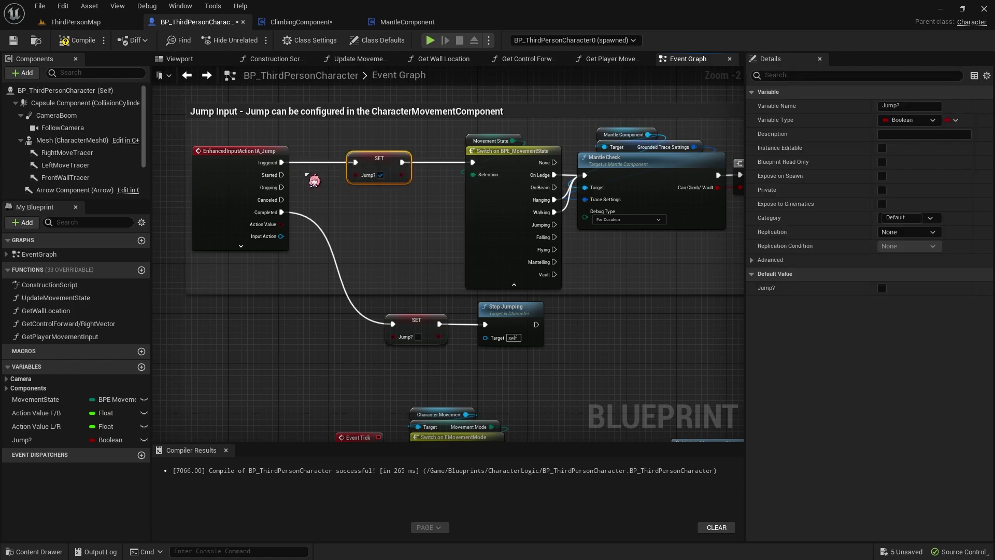
{"action": "left_click", "coordinate": [430, 40]}
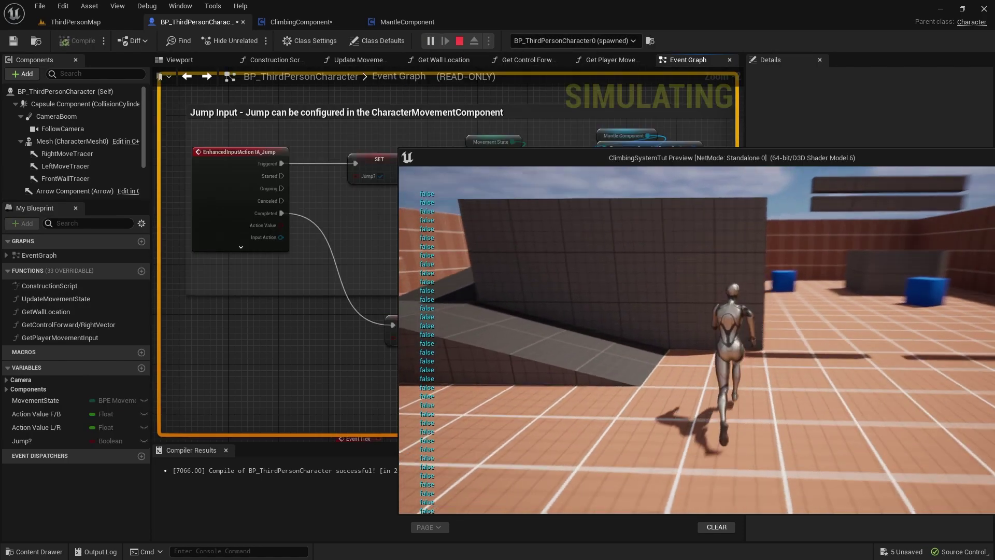
{"action": "key", "text": "space"}
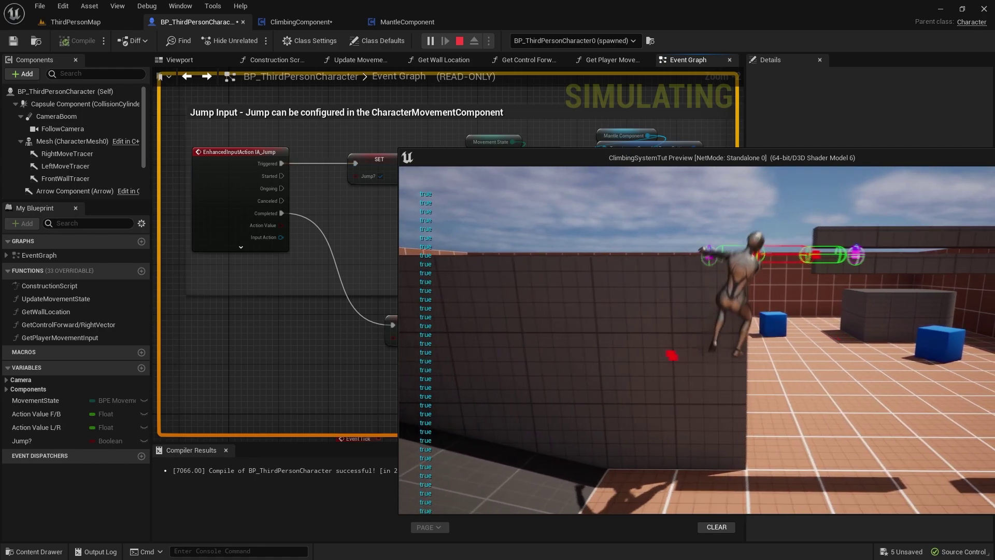
{"action": "key", "text": "Escape"}
Duplicate the SET Jump? node unticked, wire Canceled into it, and test-play
{"action": "left_click", "coordinate": [382, 169]}
{"action": "key", "text": "ctrl+c"}
{"action": "key", "text": "ctrl+v"}
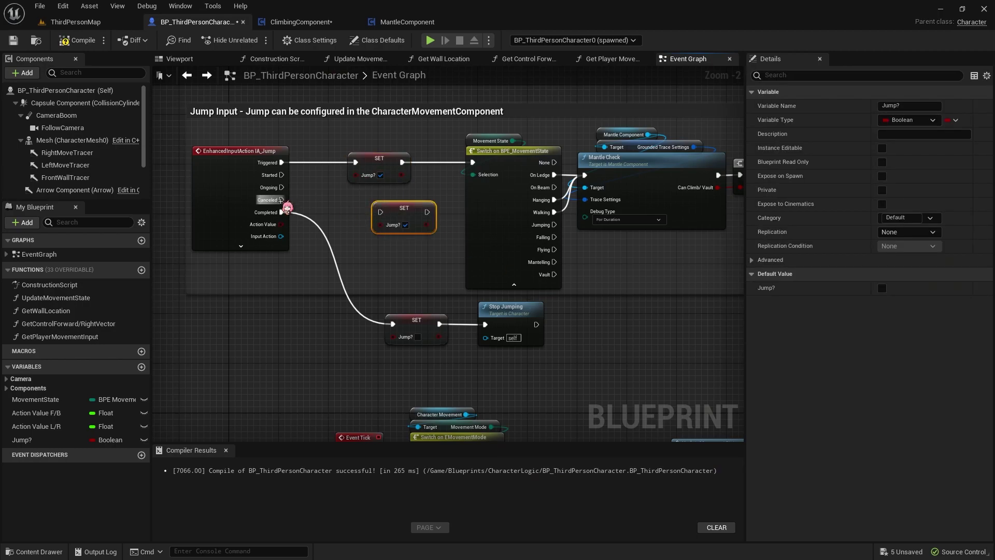
{"action": "left_click_drag", "start_coordinate": [281, 200], "coordinate": [355, 212]}
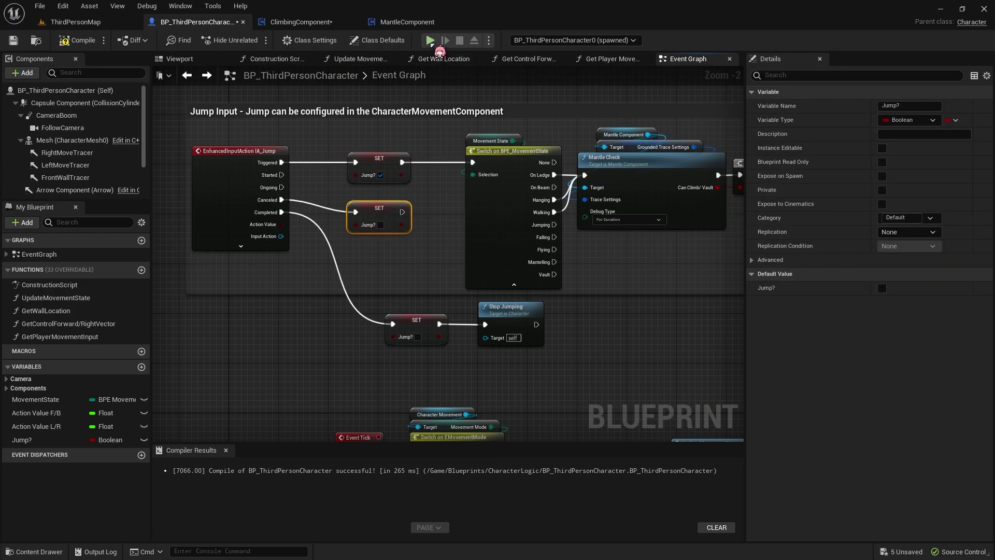
{"action": "left_click", "coordinate": [430, 40]}
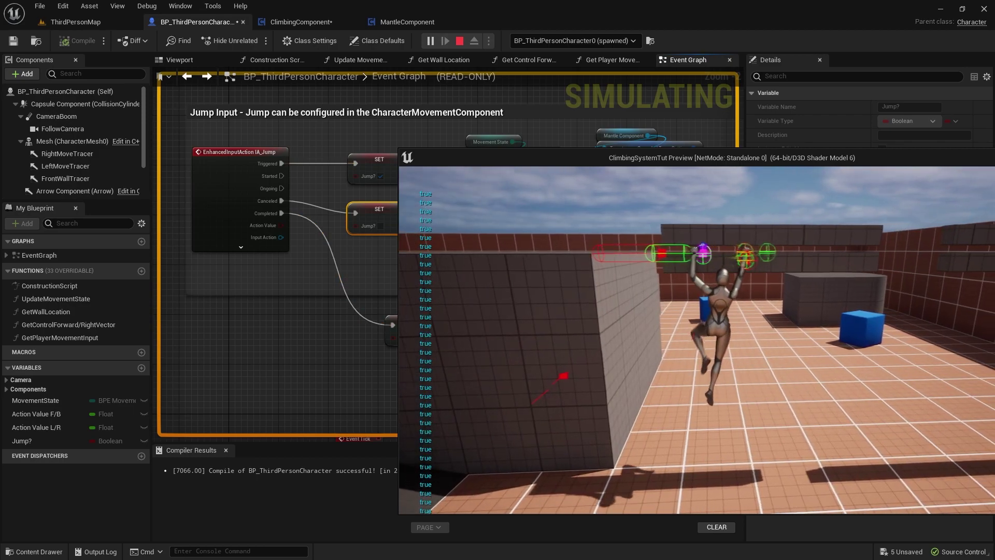
{"action": "key", "text": "Escape"}
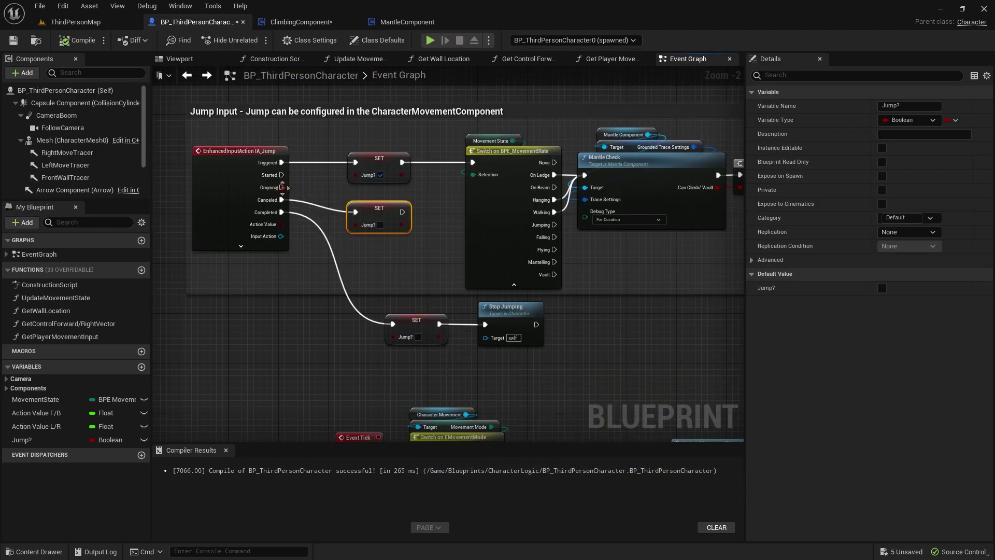
Wire Ongoing to the lower SET Jump? node and check IA_Jump's advanced output pins
{"action": "left_click_drag", "start_coordinate": [282, 187], "coordinate": [345, 210]}
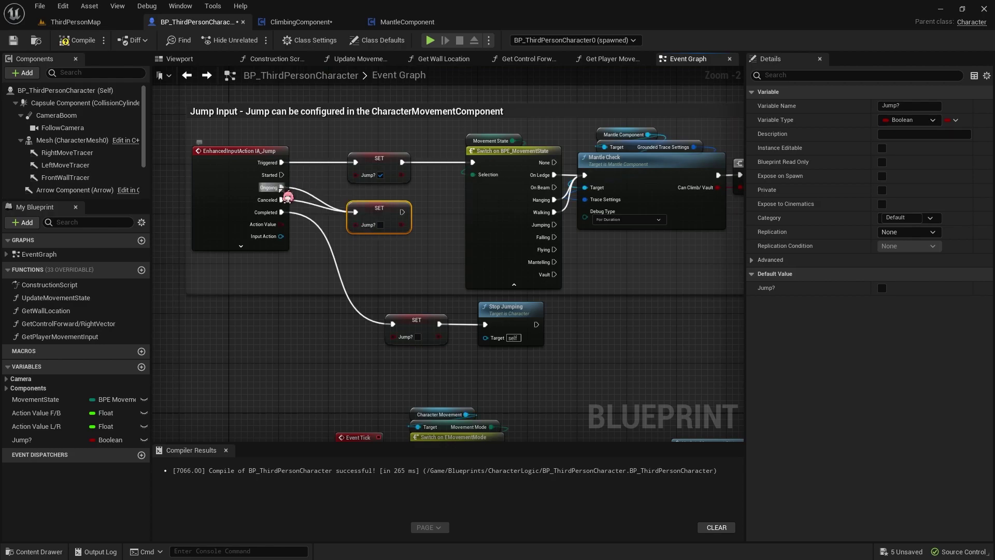
{"action": "left_click", "coordinate": [316, 203]}
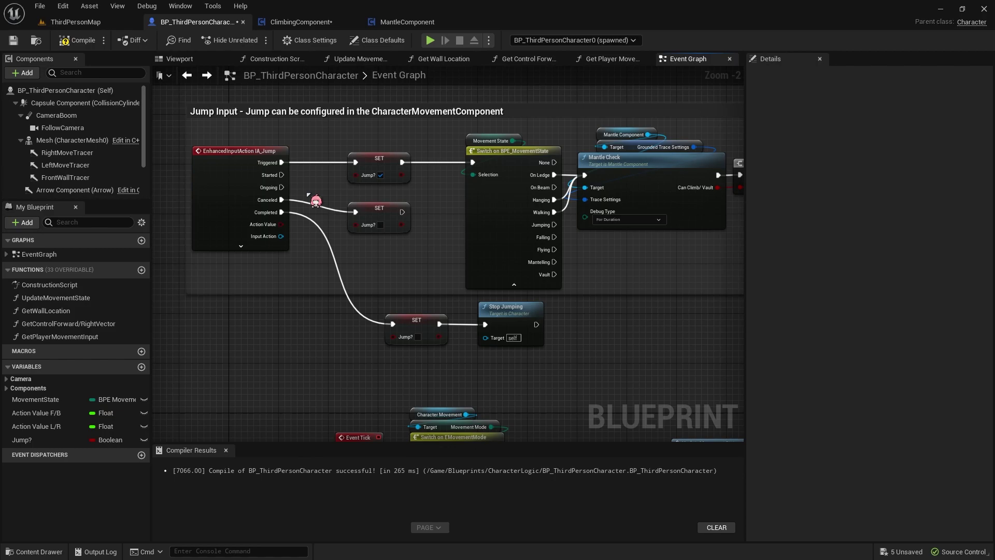
{"action": "left_click", "coordinate": [265, 248]}
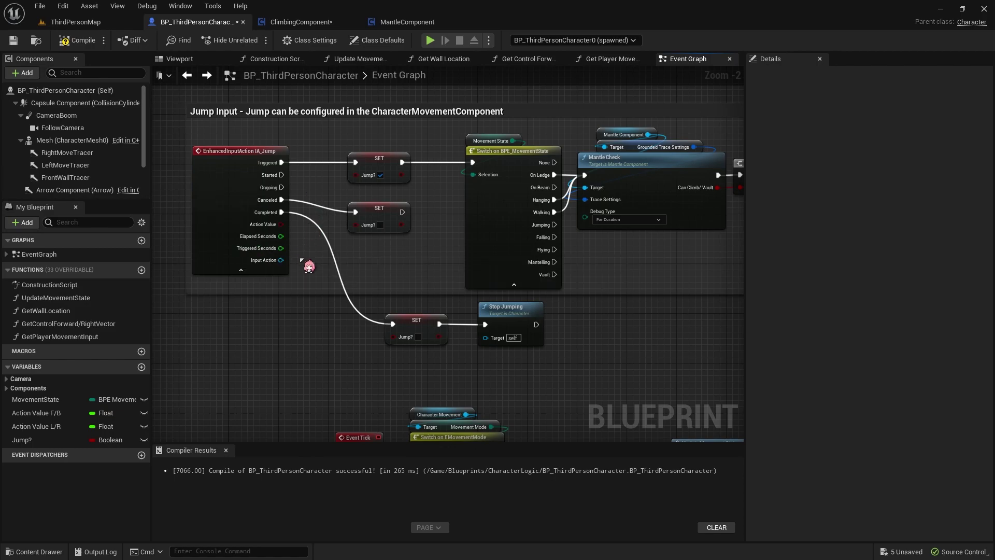
{"action": "left_click", "coordinate": [269, 270]}
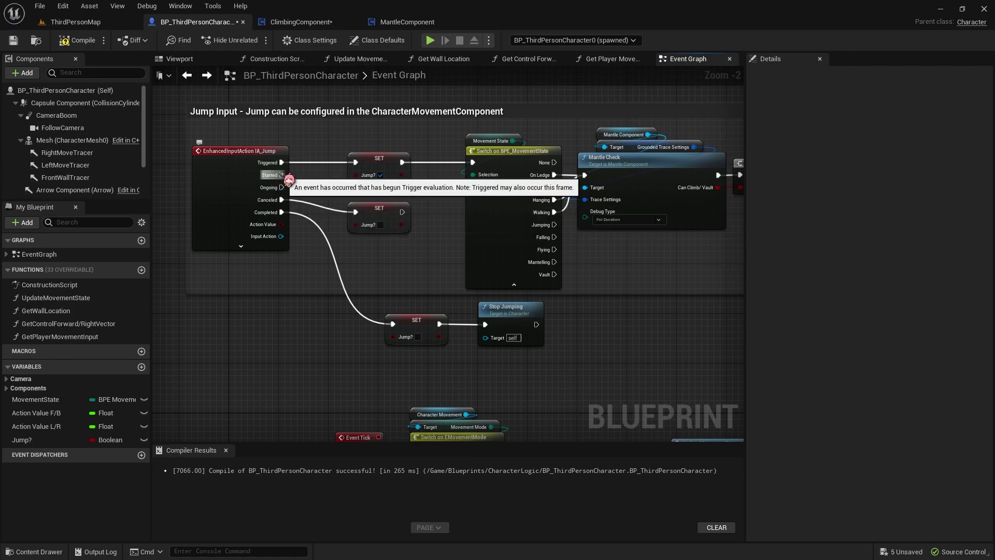
{"action": "mouse_move", "coordinate": [438, 233]}
{"action": "right_mouse_down"}
{"action": "mouse_move", "coordinate": [262, 237]}
{"action": "mouse_move", "coordinate": [383, 242]}
{"action": "right_mouse_up"}
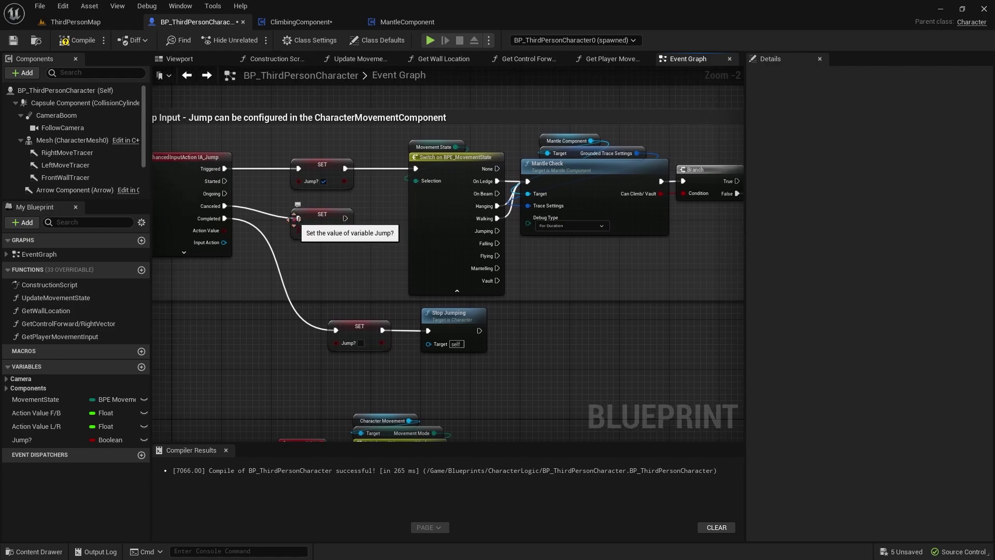
Remove the Canceled link and reset Jump? after a 0.2-second Delay following SET Jump?
{"action": "left_click", "coordinate": [298, 218], "text": "alt"}
{"action": "left_click_drag", "start_coordinate": [313, 220], "coordinate": [313, 231]}
{"action": "left_click_drag", "start_coordinate": [345, 169], "coordinate": [314, 203]}
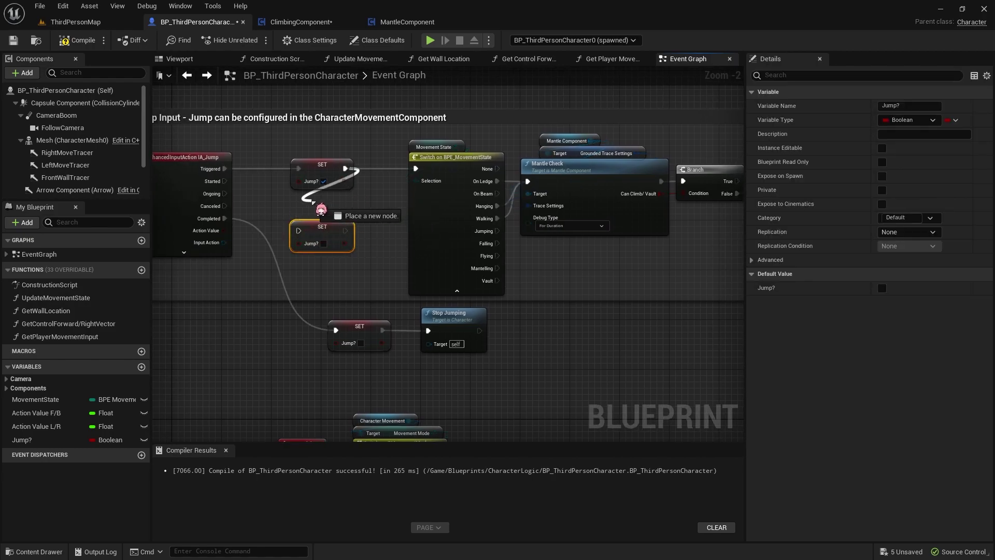
{"action": "type", "text": "delay"}
{"action": "left_click", "coordinate": [349, 311]}
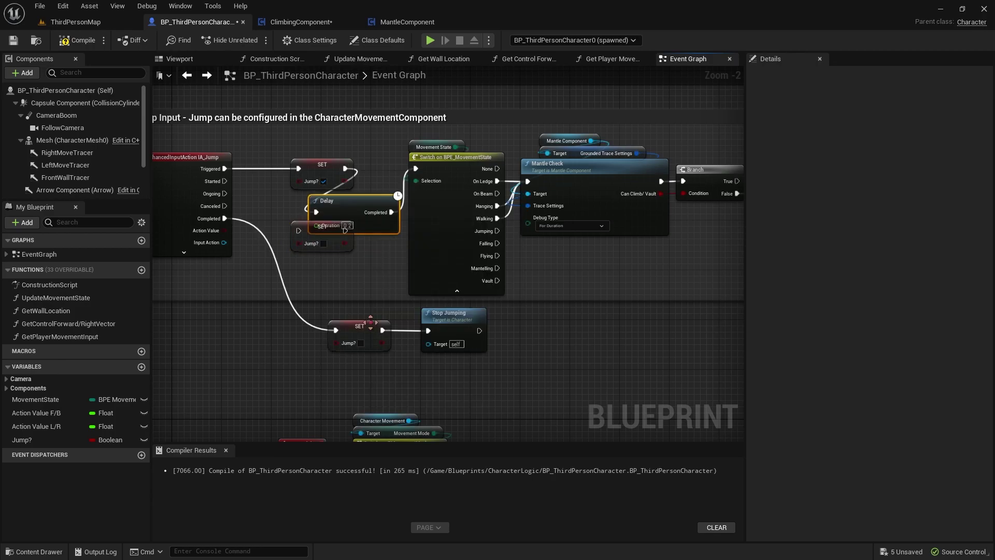
{"action": "mouse_move", "coordinate": [367, 206]}
{"action": "left_mouse_down"}
{"action": "mouse_move", "coordinate": [324, 237]}
{"action": "mouse_move", "coordinate": [328, 248]}
{"action": "left_mouse_up"}
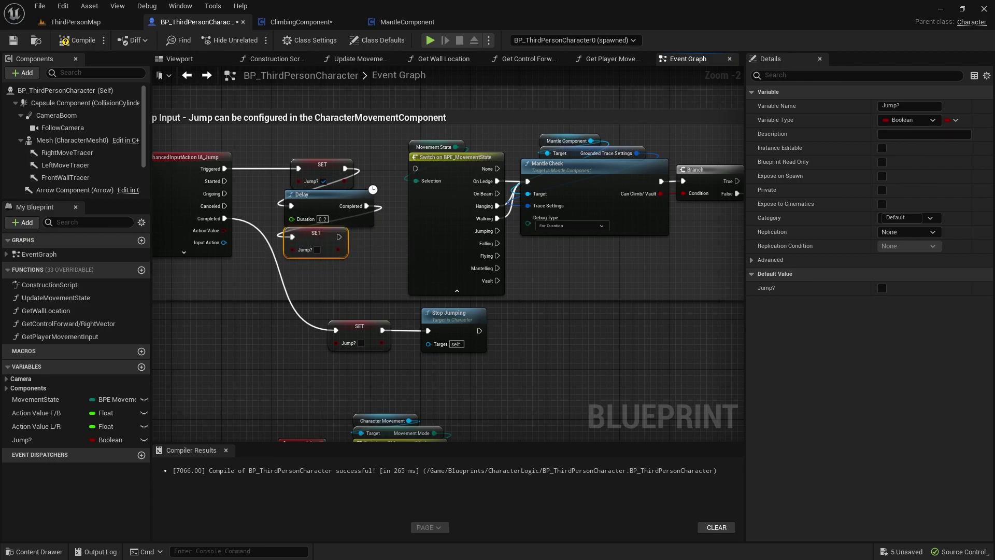
Shift the jump input node group leftward to make room
{"action": "right_click_drag", "start_coordinate": [328, 249], "coordinate": [510, 252]}
{"action": "left_click_drag", "start_coordinate": [300, 140], "coordinate": [560, 267]}
{"action": "mouse_move", "coordinate": [560, 214]}
{"action": "left_mouse_down"}
{"action": "mouse_move", "coordinate": [448, 208]}
{"action": "mouse_move", "coordinate": [462, 183]}
{"action": "left_mouse_up"}
{"action": "left_click", "coordinate": [448, 207]}
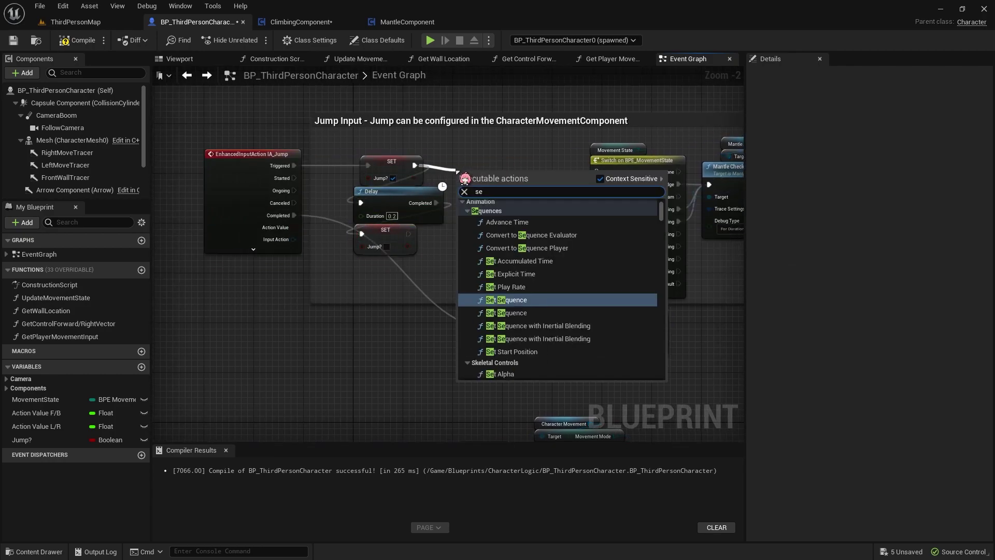
Add a Sequence after SET Jump?: Then 0 to the movement-state switch, Delay-reset branch below
{"action": "type", "text": "seq"}
{"action": "left_click", "coordinate": [512, 289]}
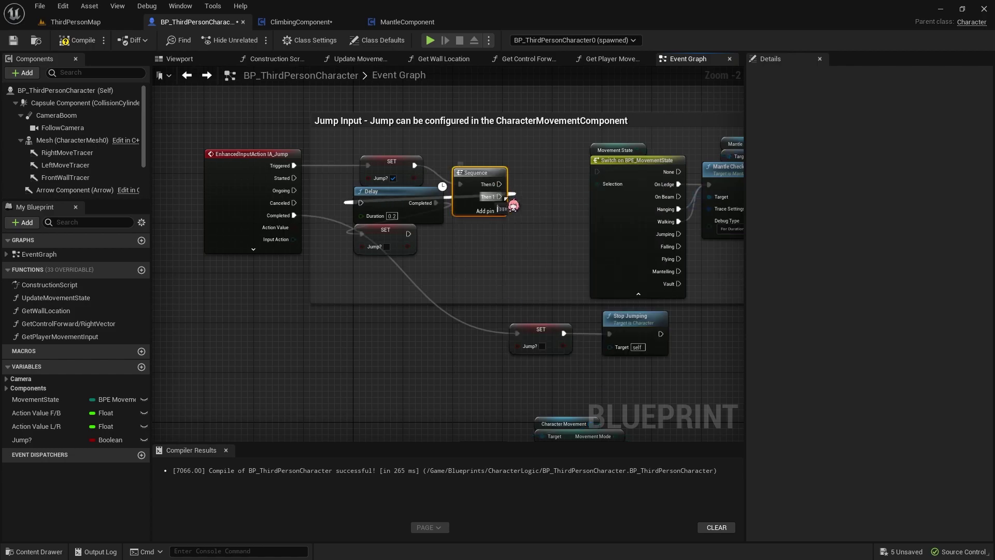
{"action": "left_click_drag", "start_coordinate": [498, 184], "coordinate": [597, 172]}
{"action": "left_click_drag", "start_coordinate": [475, 194], "coordinate": [488, 175]}
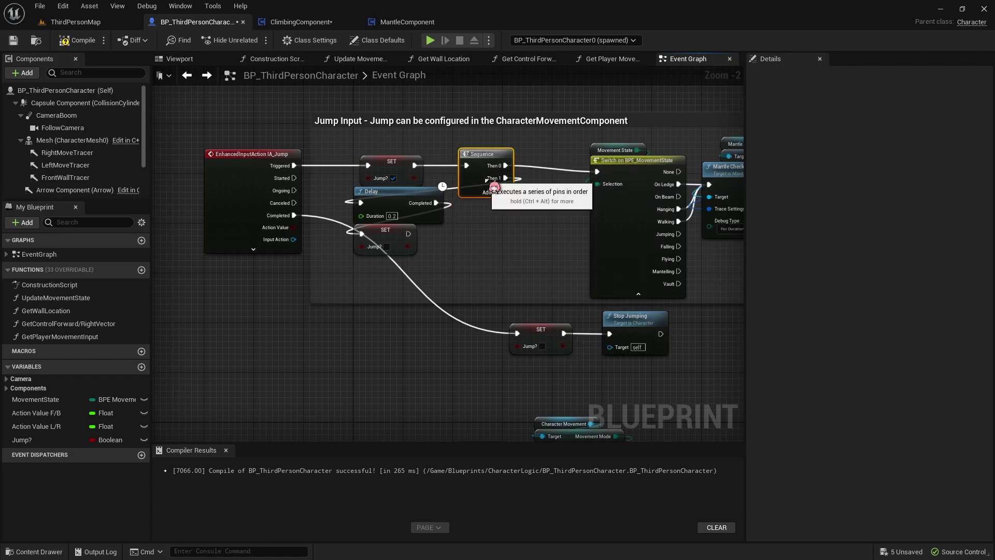
{"action": "left_click", "coordinate": [497, 213]}
{"action": "left_click_drag", "start_coordinate": [394, 191], "coordinate": [499, 204]}
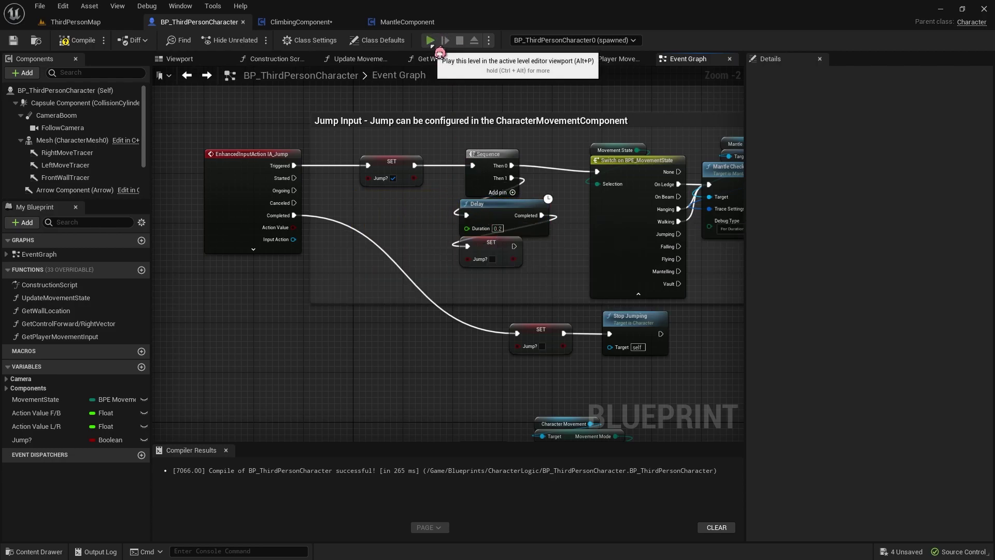
{"action": "left_click", "coordinate": [430, 41]}
{"action": "key", "text": "w"}
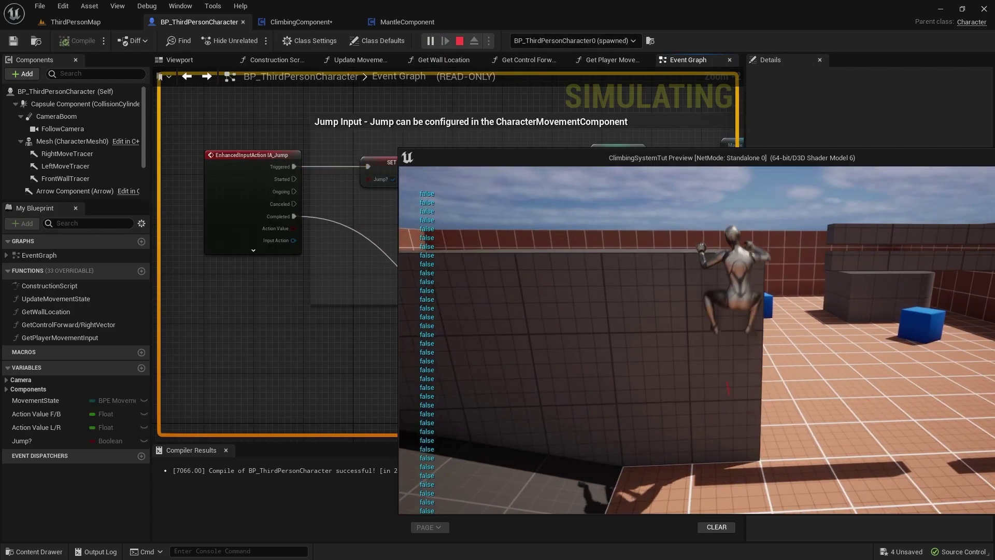
{"action": "key", "text": "w"}
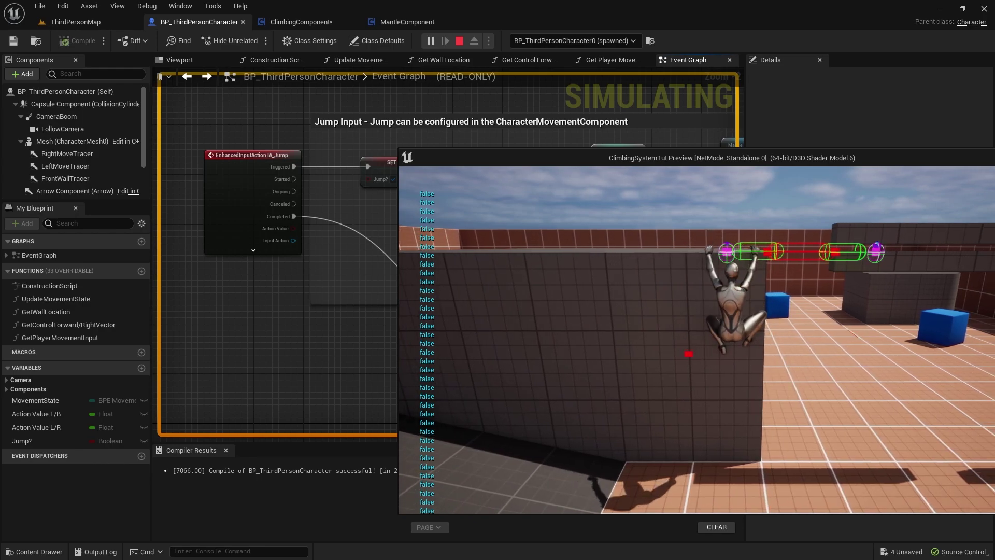
{"action": "key", "text": "space"}
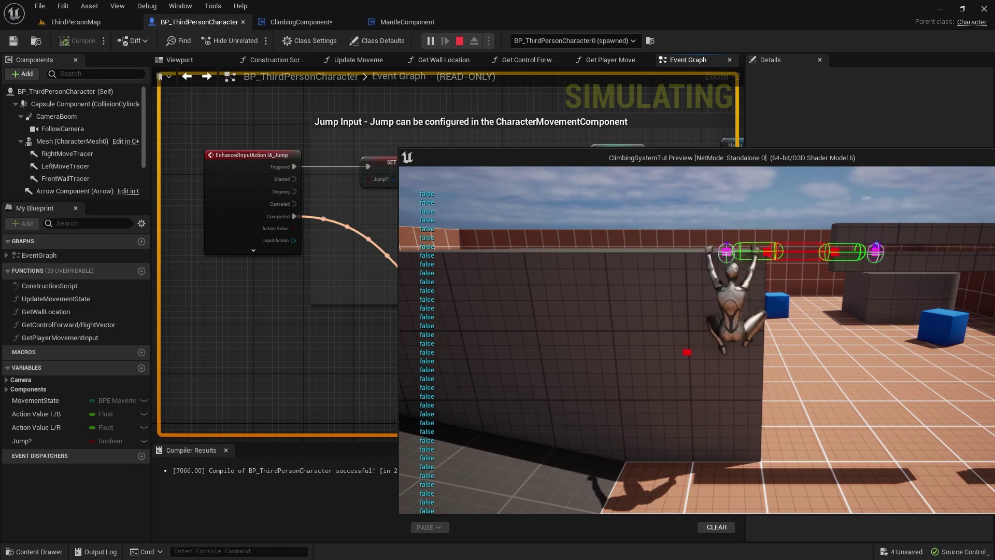
{"action": "key", "text": "space"}
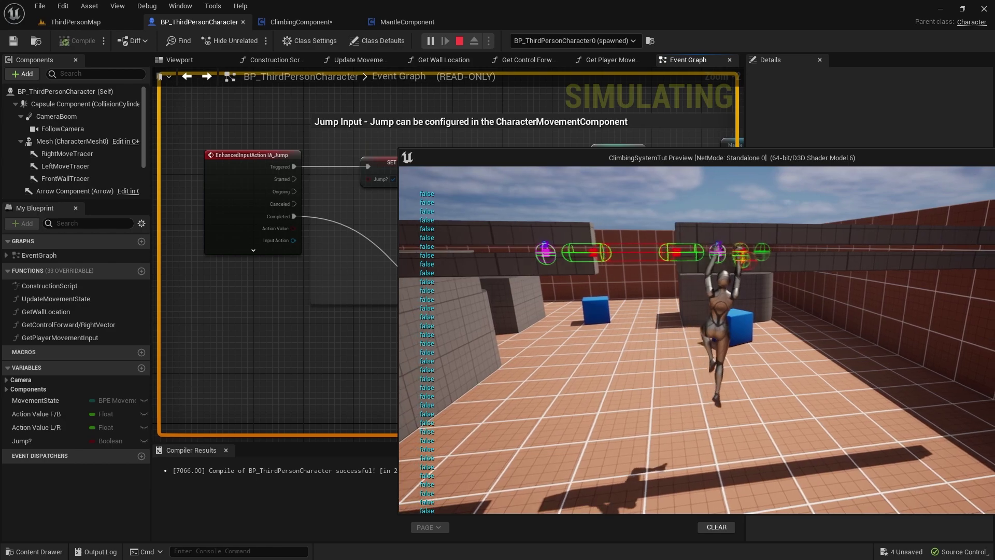
{"action": "key", "text": "Escape"}
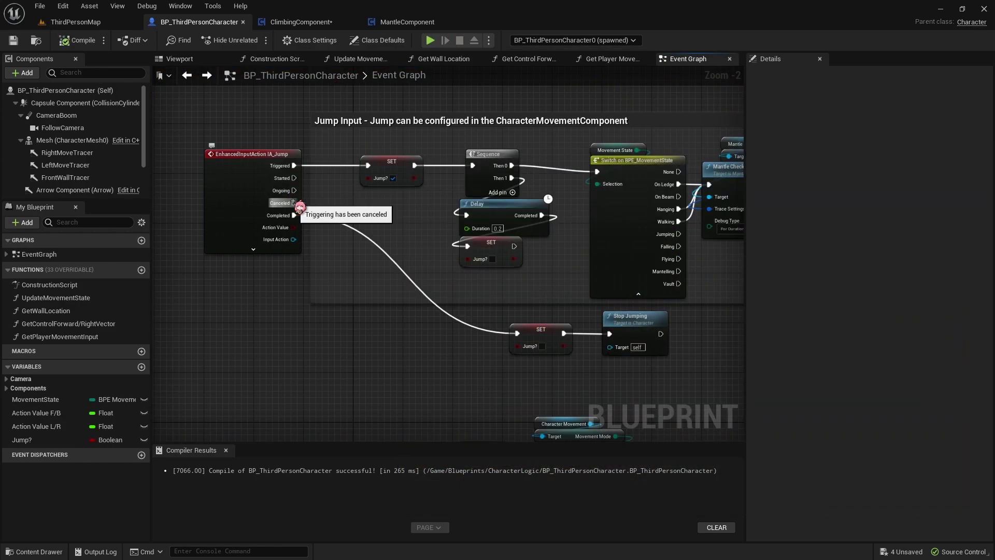
Wire Canceled to the Jump? reset node, then compile and save the character blueprint
{"action": "left_click_drag", "start_coordinate": [295, 203], "coordinate": [517, 333]}
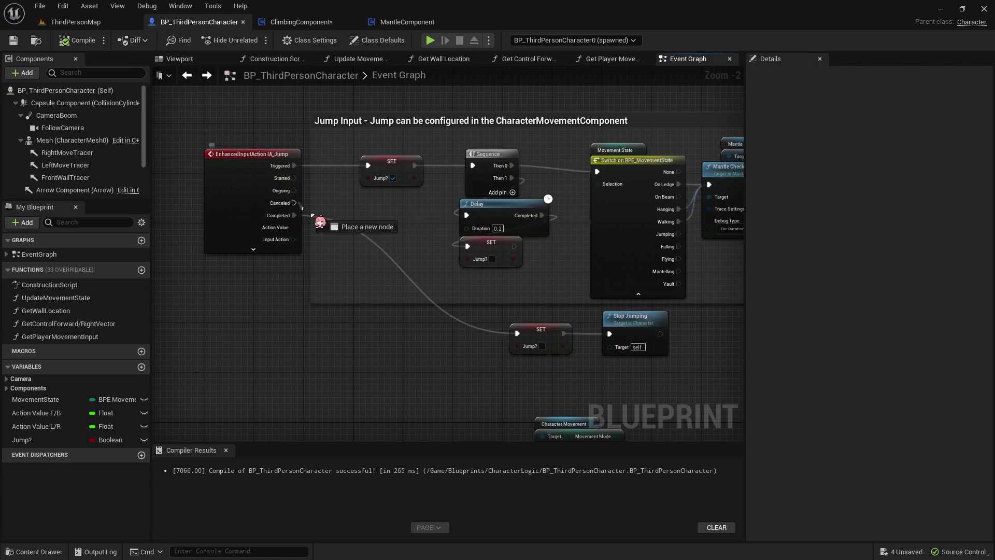
{"action": "left_click", "coordinate": [78, 40]}
{"action": "key", "text": "ctrl+s"}
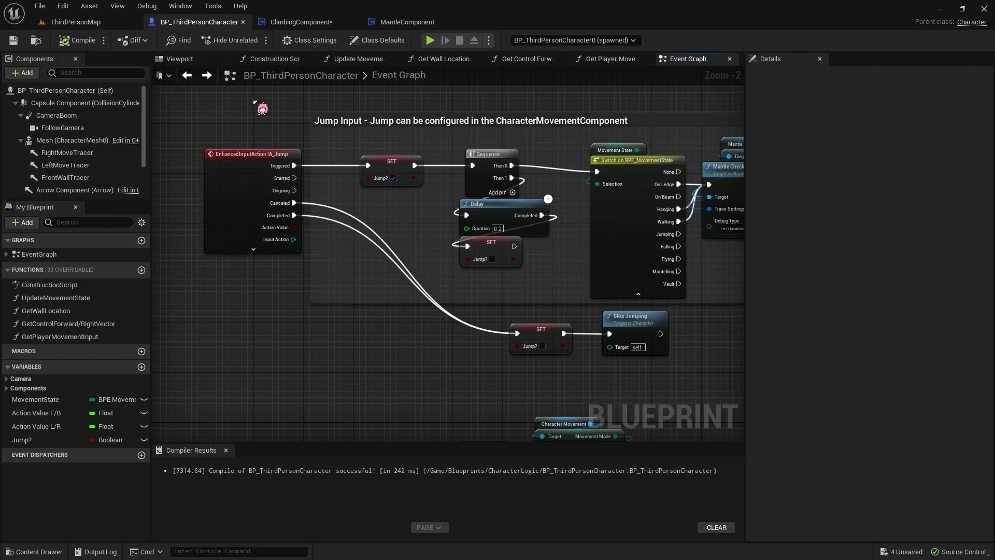
In ClimbingComponent, review the Ledge Move Right and Ledge Move Left functions
{"action": "left_click", "coordinate": [298, 21]}
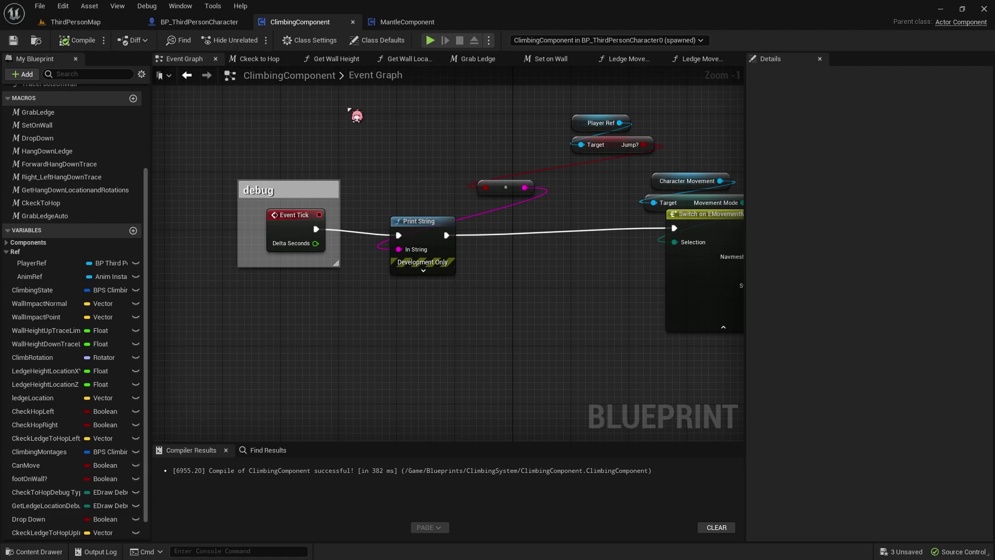
{"action": "scroll", "coordinate": [391, 124], "scroll_direction": "down", "scroll_amount": 4}
{"action": "scroll", "coordinate": [611, 126], "scroll_direction": "down", "scroll_amount": 3}
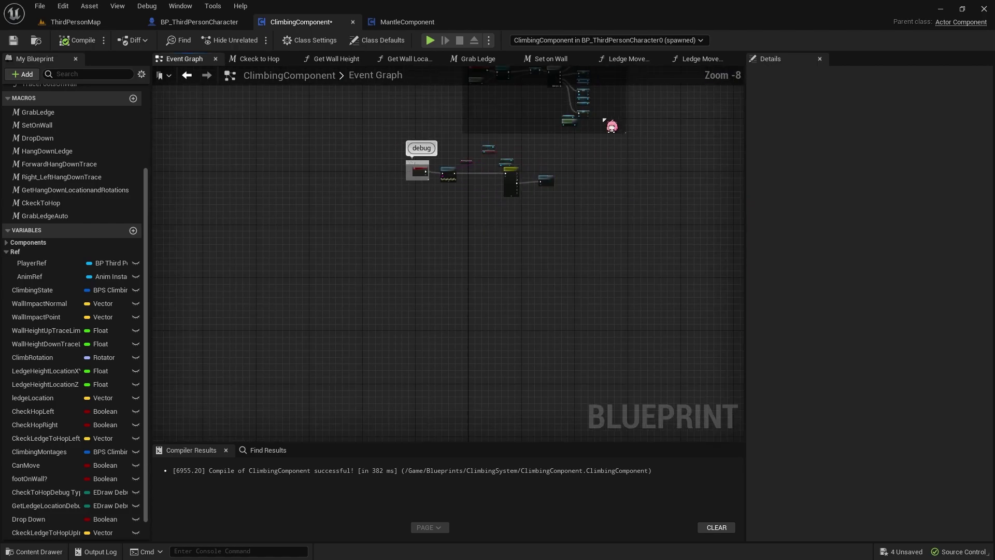
{"action": "left_click", "coordinate": [714, 58]}
{"action": "scroll", "coordinate": [395, 114], "scroll_direction": "down", "scroll_amount": 4}
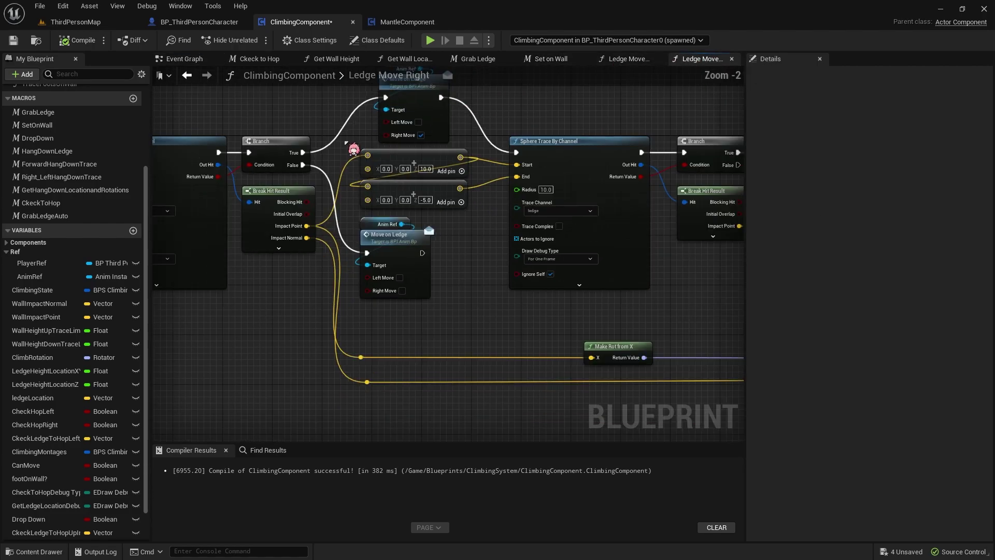
{"action": "scroll", "coordinate": [570, 126], "scroll_direction": "down", "scroll_amount": 2}
{"action": "scroll", "coordinate": [228, 124], "scroll_direction": "up", "scroll_amount": 2}
{"action": "left_click", "coordinate": [612, 60]}
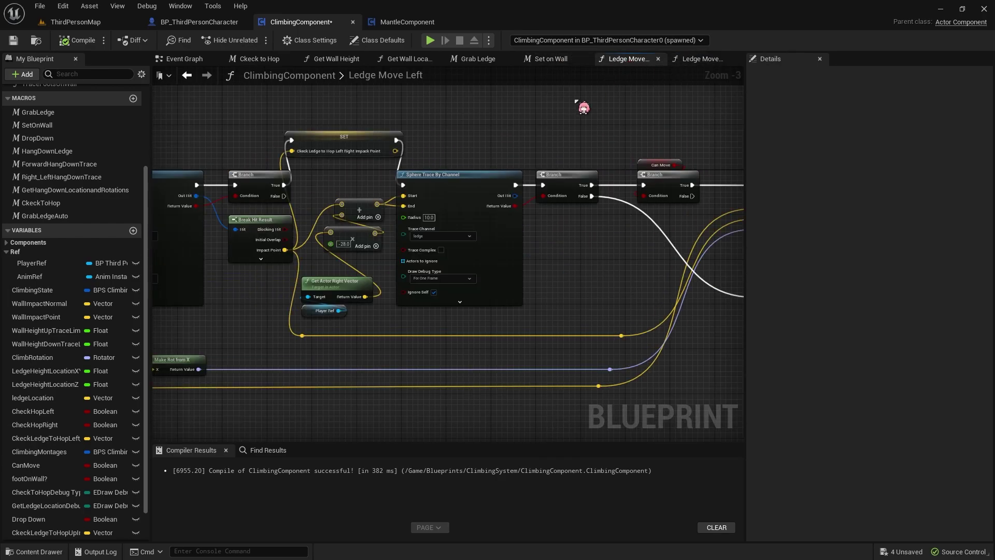
{"action": "right_click_drag", "start_coordinate": [582, 104], "coordinate": [421, 152]}
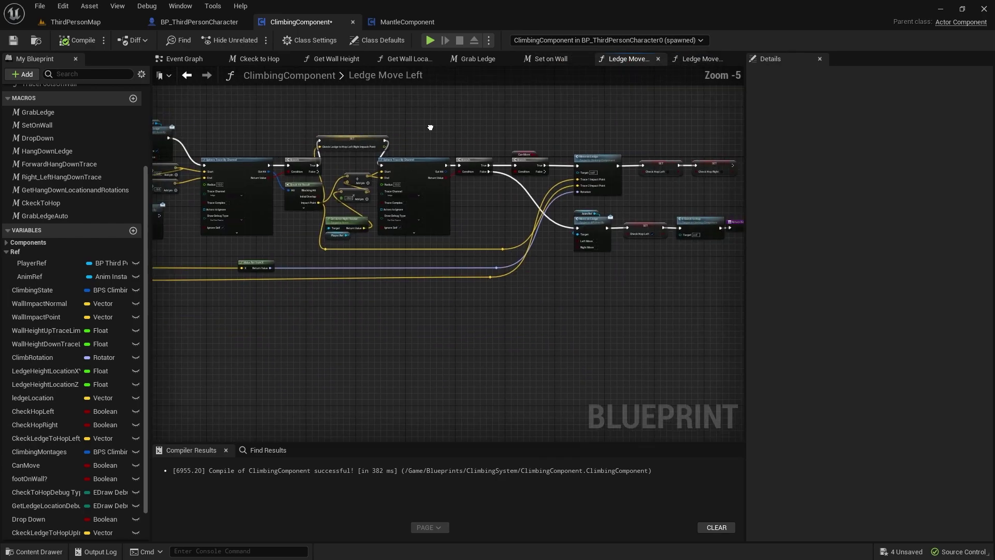
{"action": "left_click", "coordinate": [696, 62]}
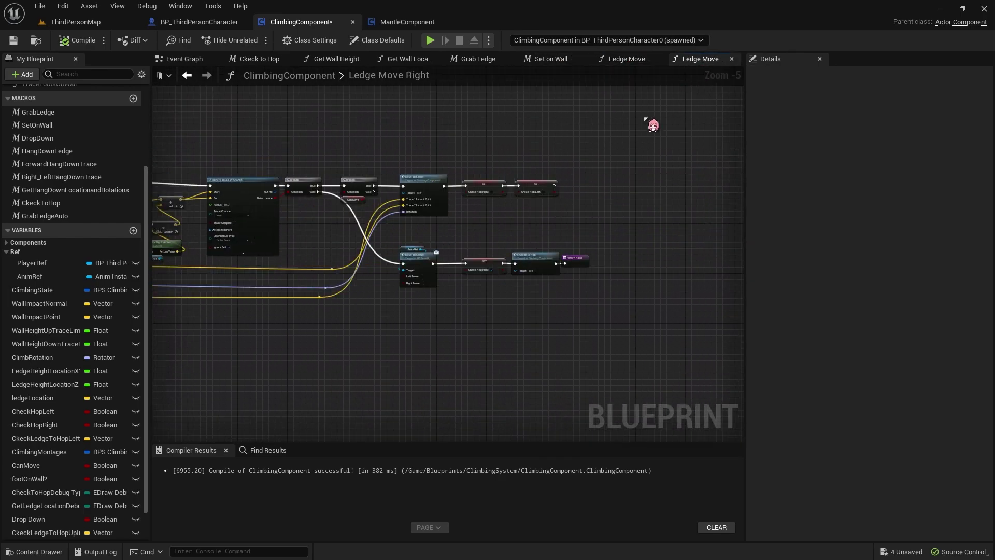
{"action": "scroll", "coordinate": [470, 287], "scroll_direction": "up", "scroll_amount": 4}
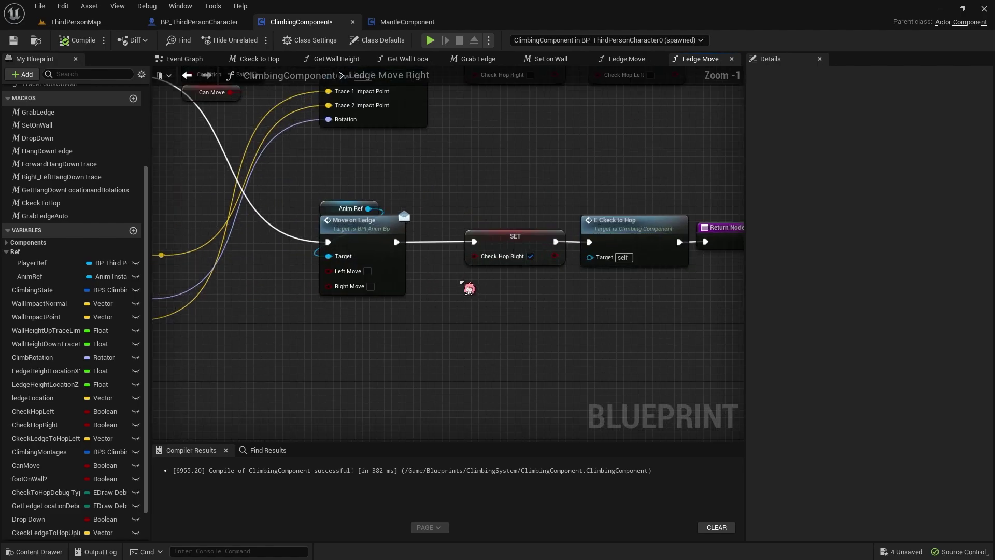
{"action": "scroll", "coordinate": [469, 287], "scroll_direction": "down", "scroll_amount": 2}
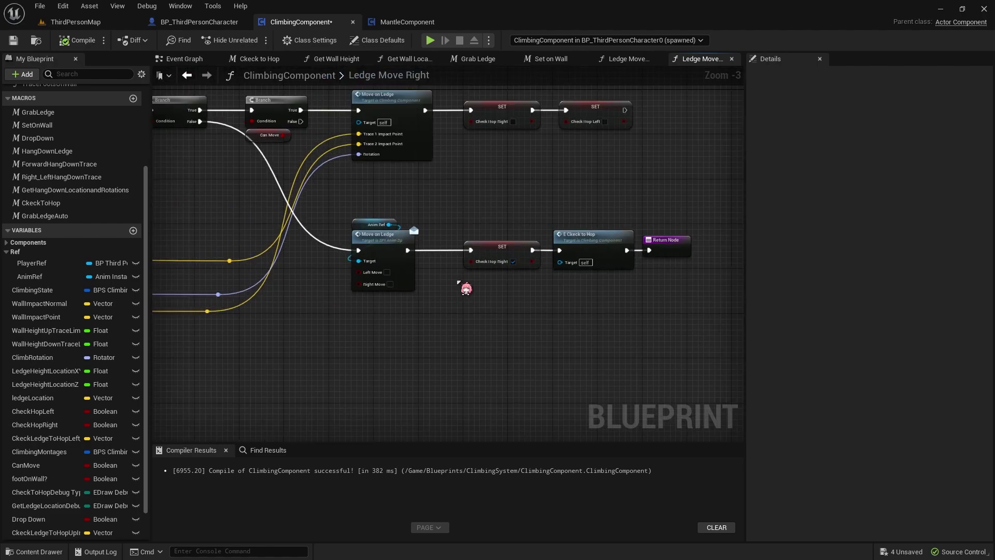
{"action": "key", "text": "alt+Left"}
In the Ckeck to Hop macro, add an OR node for the Action Value comparisons
{"action": "left_click", "coordinate": [281, 59]}
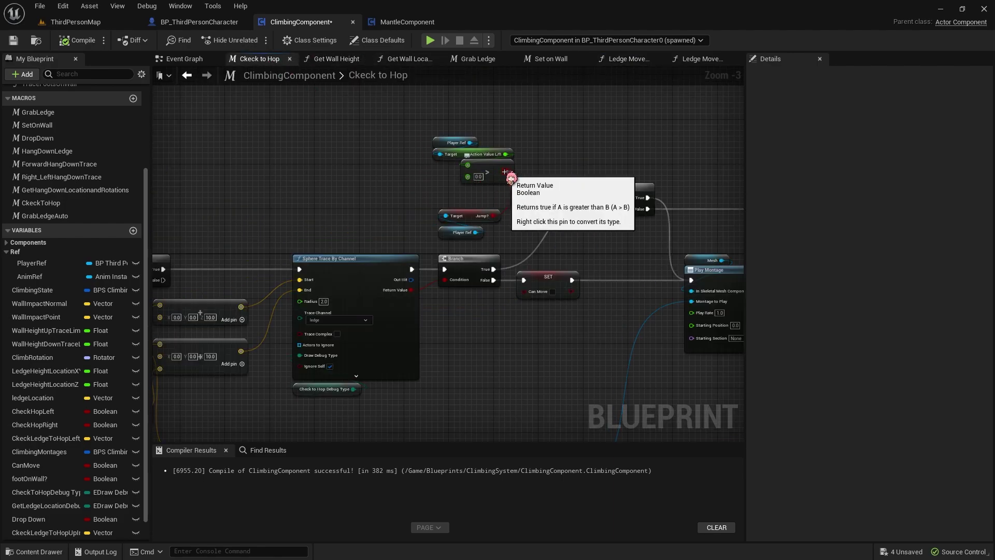
{"action": "mouse_move", "coordinate": [516, 184]}
{"action": "left_mouse_down"}
{"action": "mouse_move", "coordinate": [430, 136]}
{"action": "mouse_move", "coordinate": [455, 132]}
{"action": "mouse_move", "coordinate": [494, 154]}
{"action": "left_mouse_up"}
{"action": "type", "text": "or"}
{"action": "key", "text": "Return"}
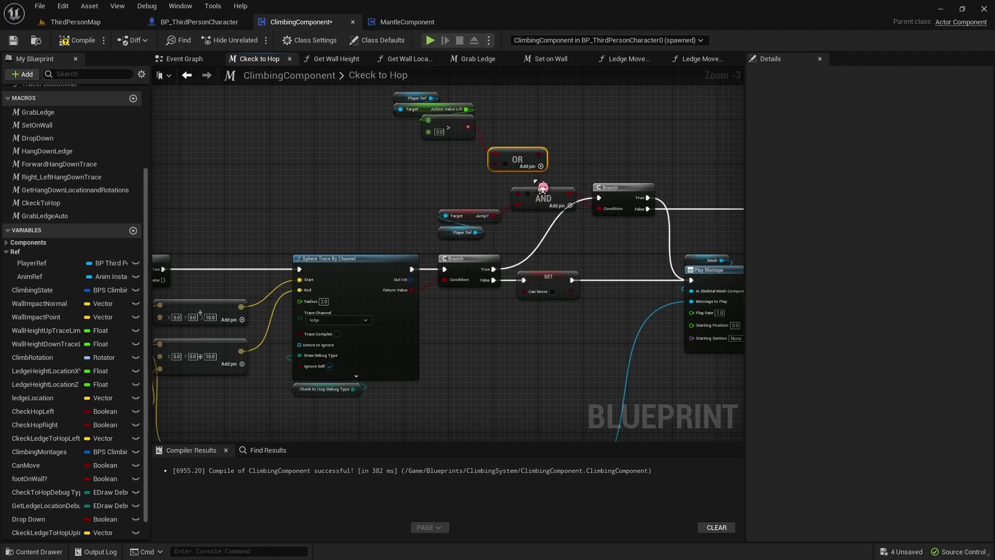
Add a less-than check on Action Value into the OR, feed OR into AND, and compile
{"action": "mouse_move", "coordinate": [395, 106]}
{"action": "left_mouse_down"}
{"action": "mouse_move", "coordinate": [375, 93]}
{"action": "mouse_move", "coordinate": [345, 143]}
{"action": "mouse_move", "coordinate": [443, 168]}
{"action": "left_mouse_up"}
{"action": "type", "text": "<"}
{"action": "key", "text": "Return"}
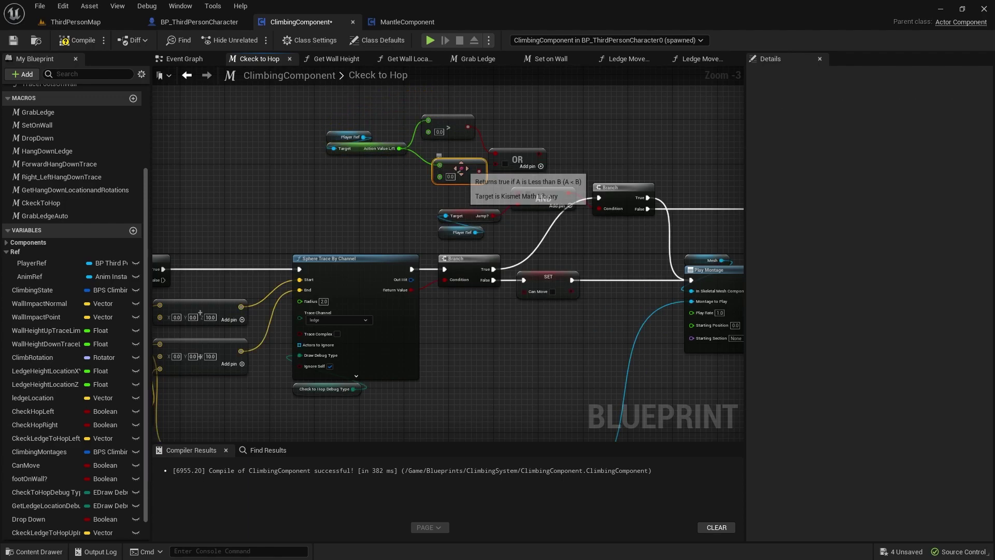
{"action": "mouse_move", "coordinate": [502, 173]}
{"action": "left_mouse_down"}
{"action": "mouse_move", "coordinate": [496, 167]}
{"action": "mouse_move", "coordinate": [519, 193]}
{"action": "left_mouse_up"}
{"action": "left_click_drag", "start_coordinate": [514, 155], "coordinate": [509, 150]}
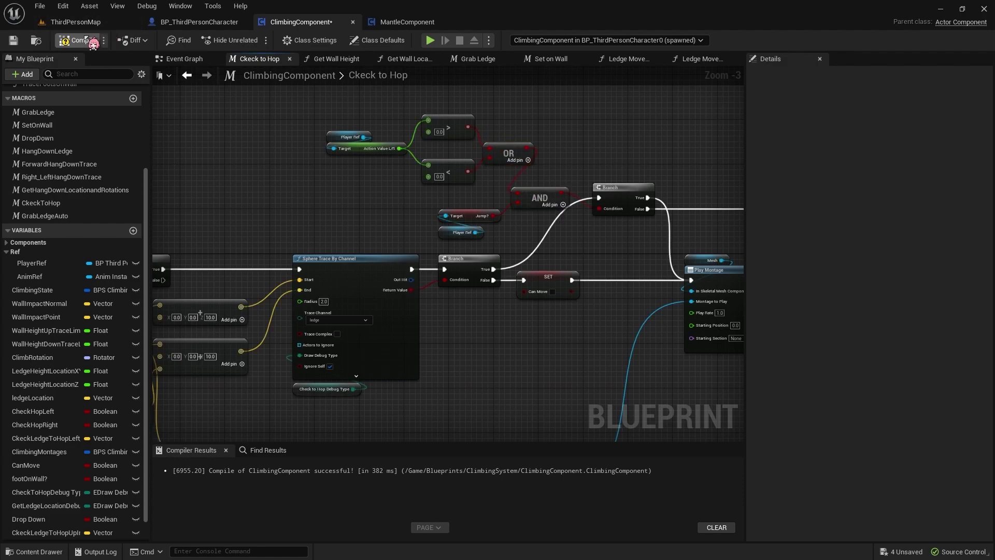
{"action": "left_click", "coordinate": [93, 44]}
Test-play running to the wall, climbing to hang from the ledge, and moving left
{"action": "left_click", "coordinate": [431, 42]}
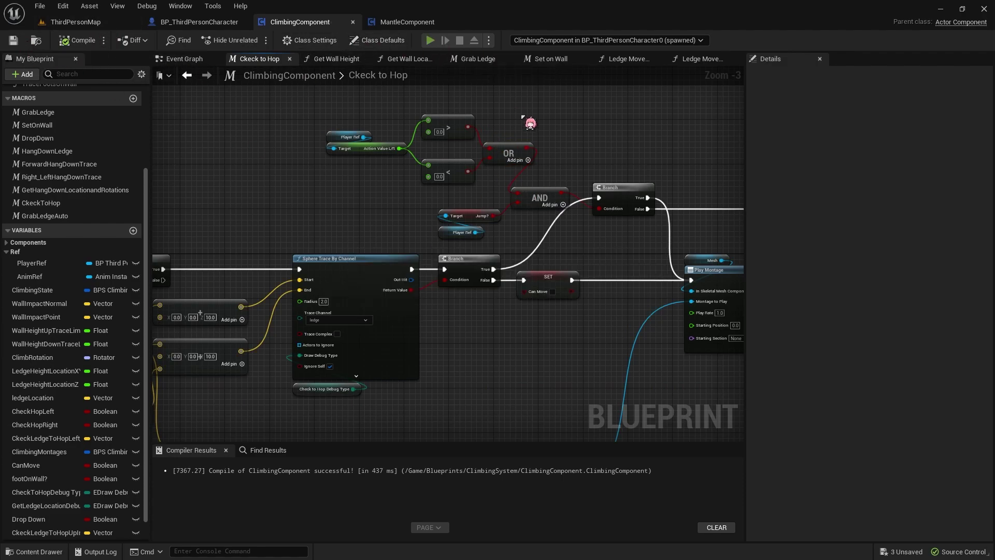
{"action": "key", "text": "w"}
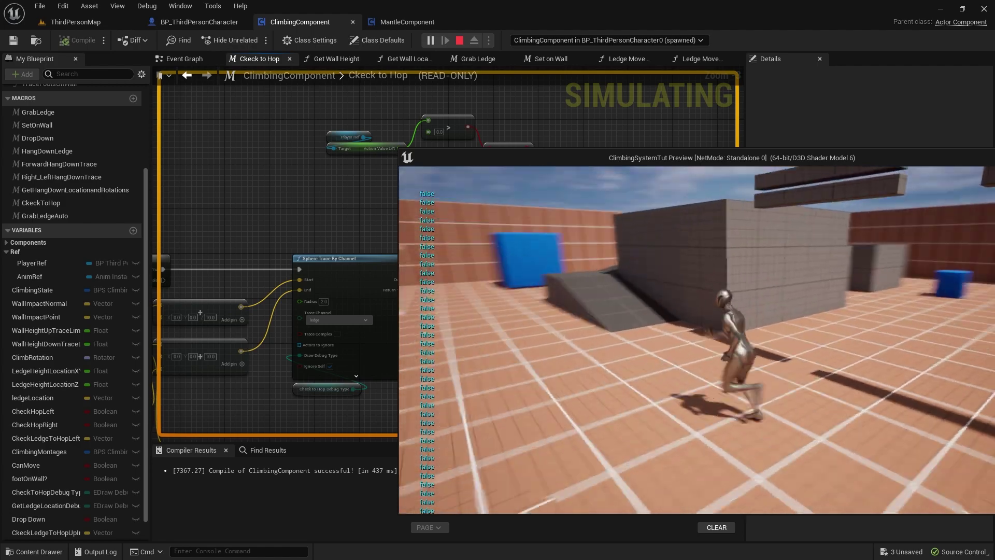
{"action": "key", "text": "w"}
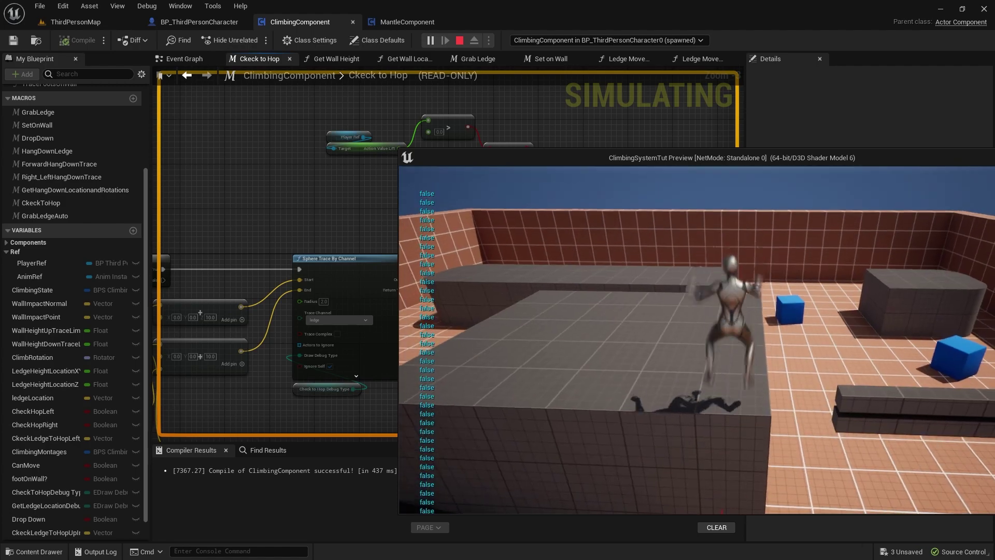
{"action": "key", "text": "w"}
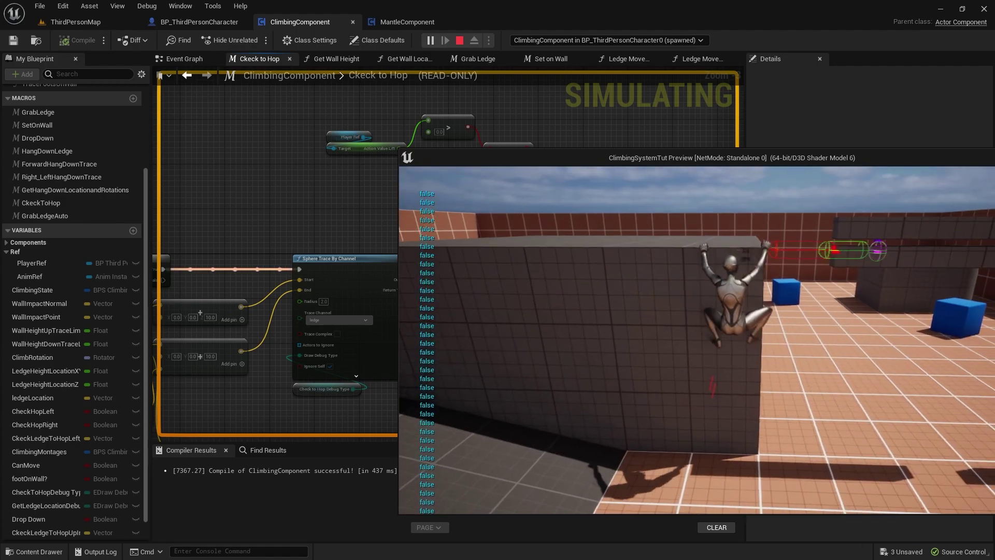
{"action": "key", "text": "a"}
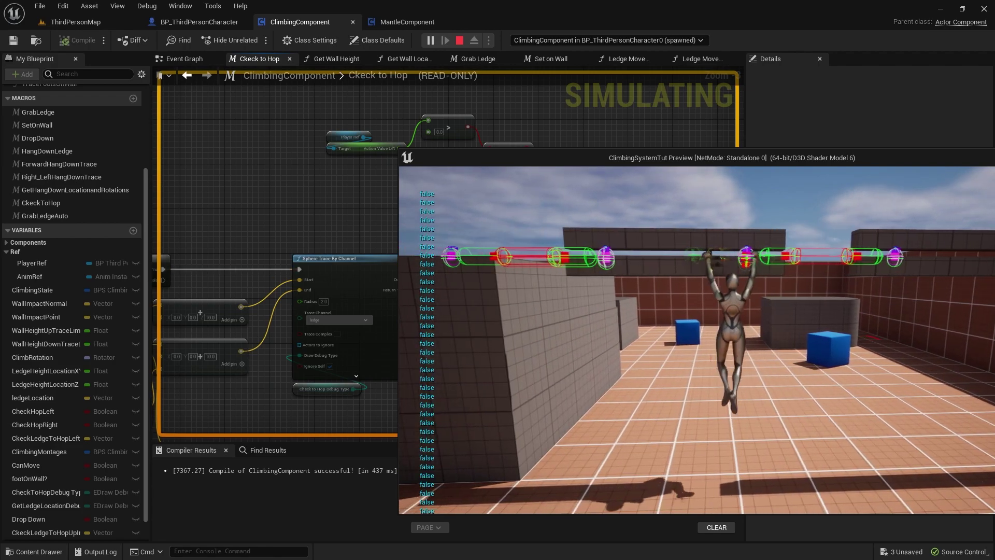
Stop play and tick Jump? true on BP_ThirdPersonCharacter's first SET node after Triggered
{"action": "key", "text": "Escape"}
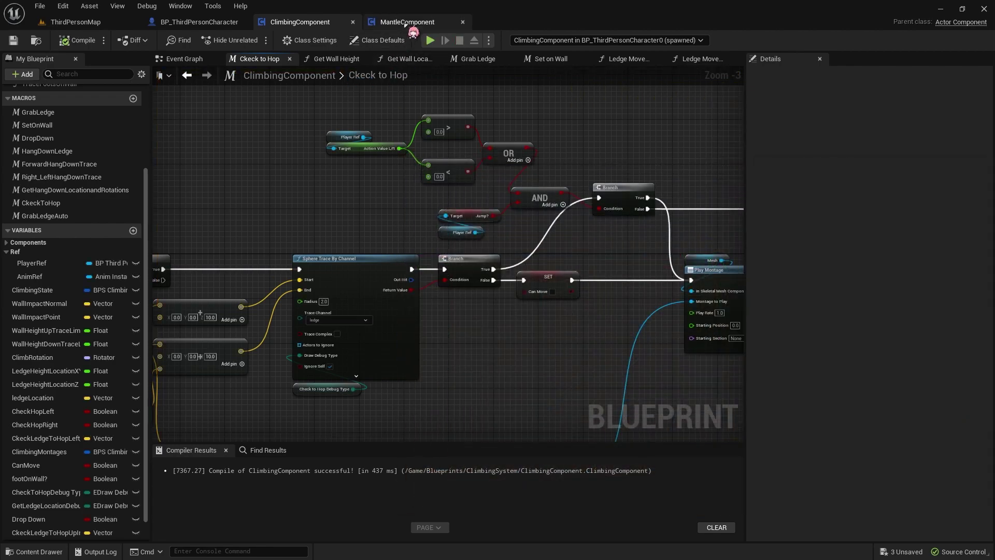
{"action": "left_click", "coordinate": [228, 22]}
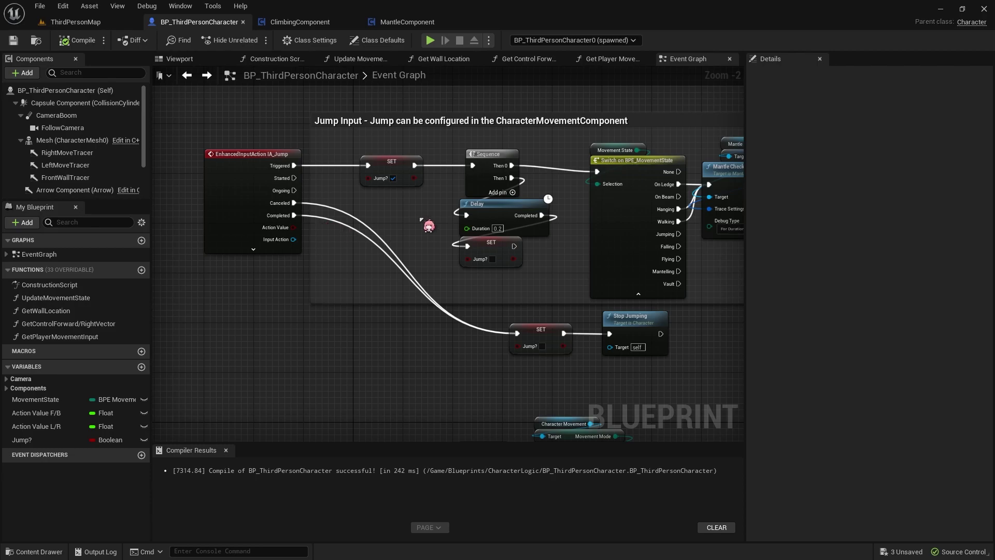
{"action": "left_click", "coordinate": [393, 178]}
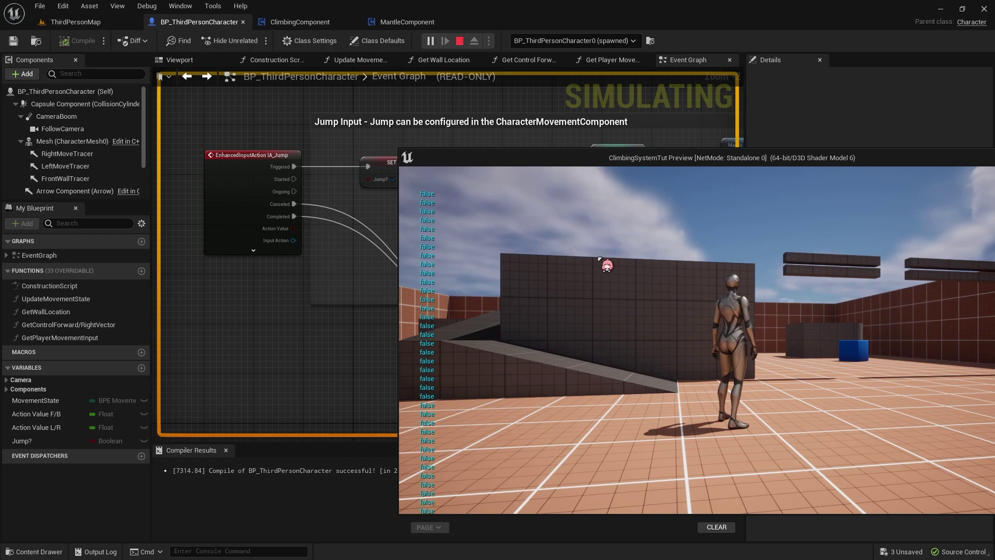
Test-play several jumps near the wall to watch Jump? toggle, then stop
{"action": "key", "text": "w"}
{"action": "key", "text": "space"}
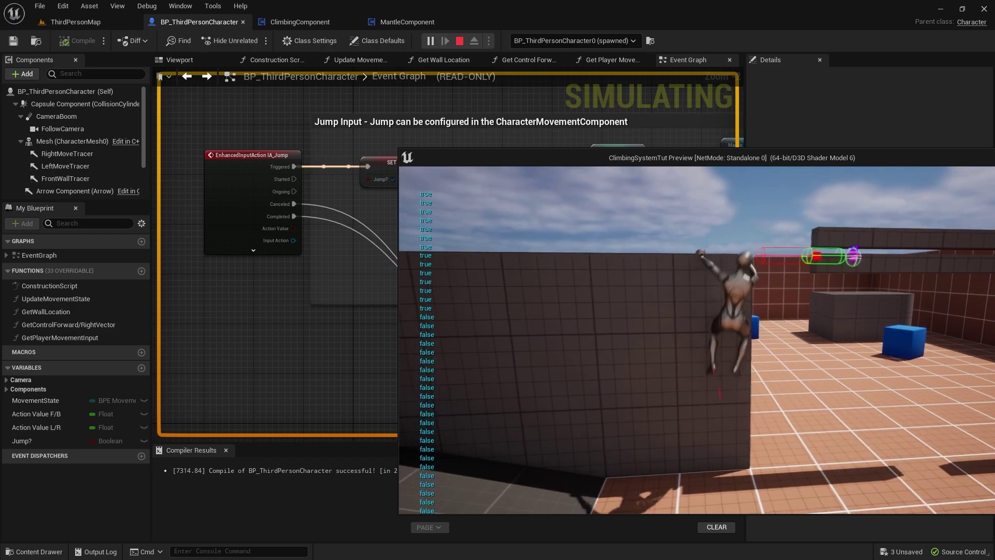
{"action": "key", "text": "space"}
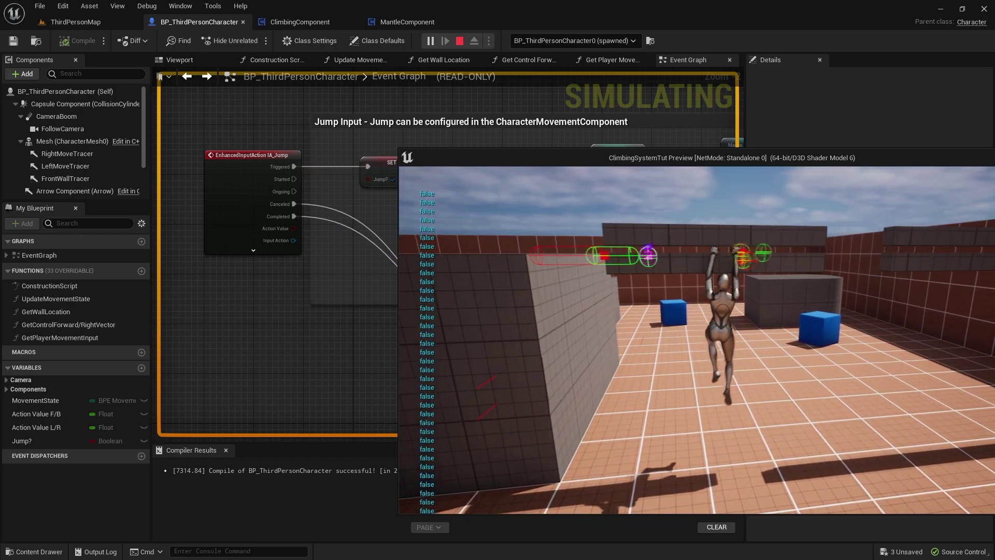
{"action": "key", "text": "space"}
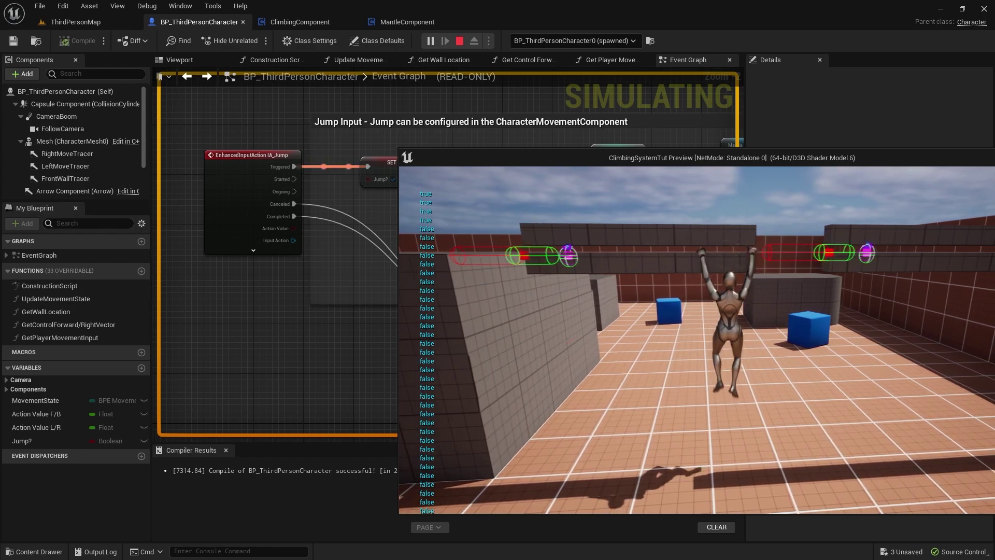
{"action": "key", "text": "space"}
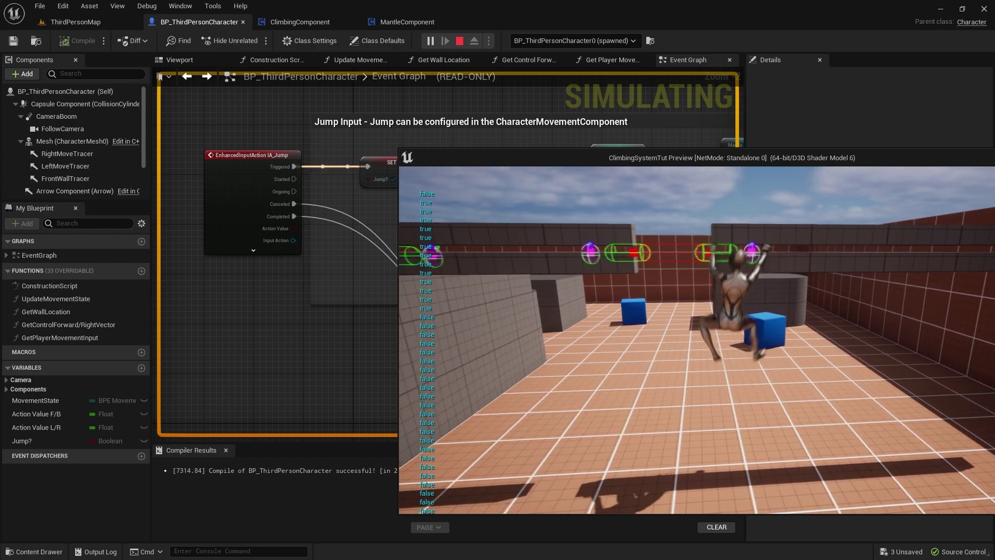
{"action": "key", "text": "space"}
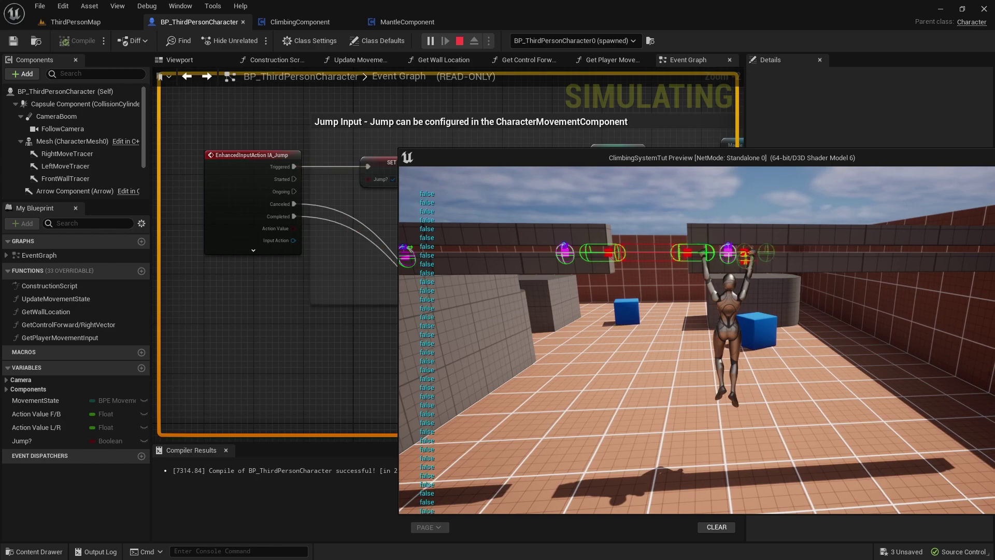
{"action": "key", "text": "space"}
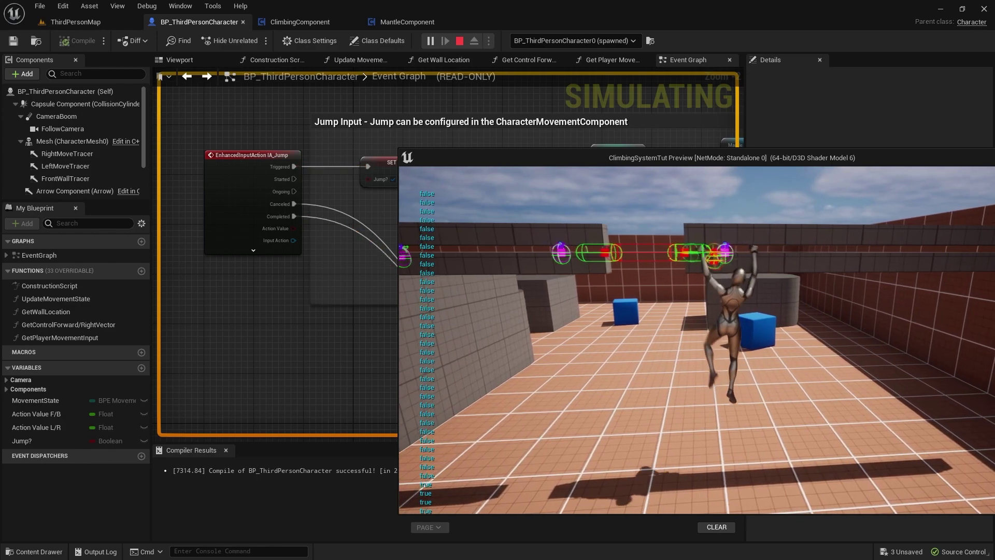
{"action": "key", "text": "Escape"}
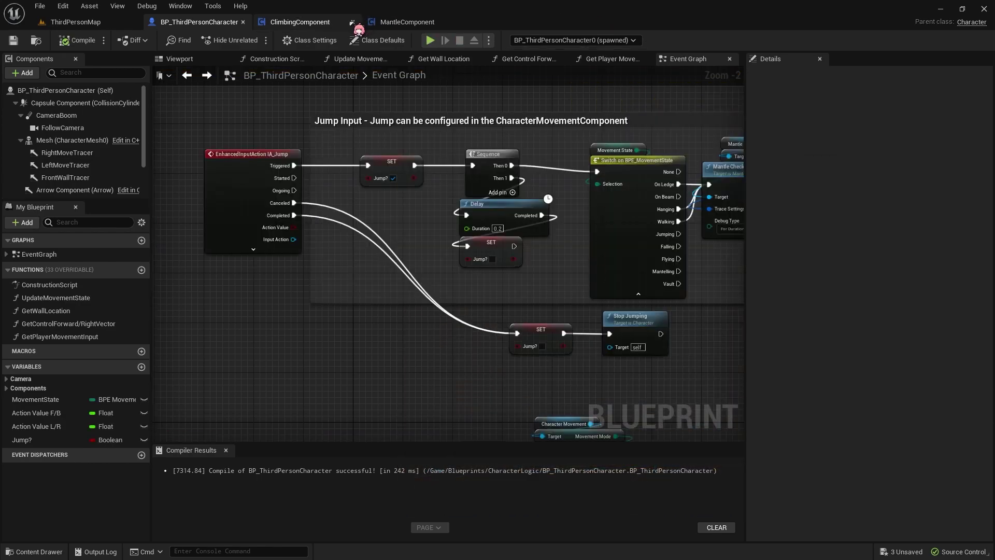
From ClimbingComponent, test-play grabbing a ledge and shimmying left along it
{"action": "left_click", "coordinate": [351, 23]}
{"action": "right_click_drag", "start_coordinate": [599, 271], "coordinate": [332, 242]}
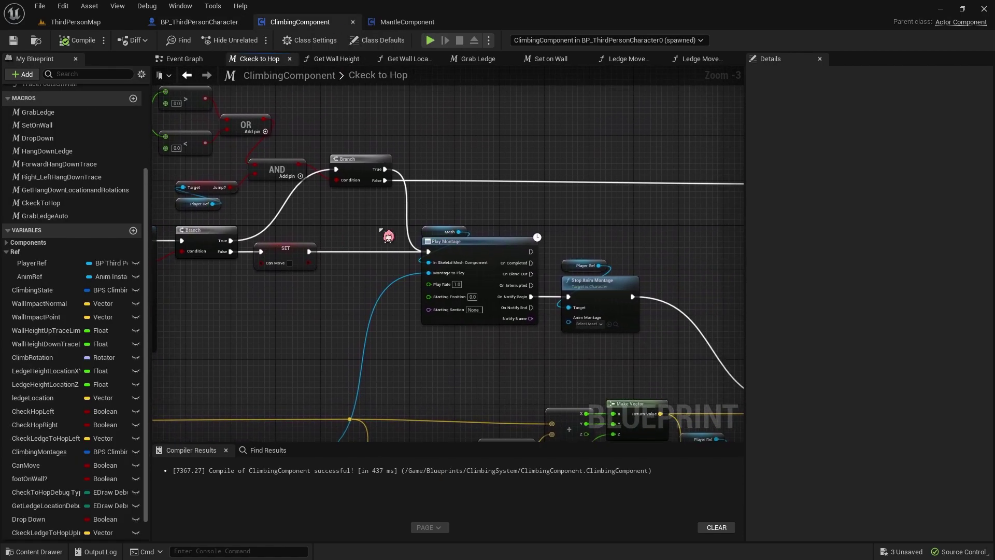
{"action": "left_click", "coordinate": [430, 40]}
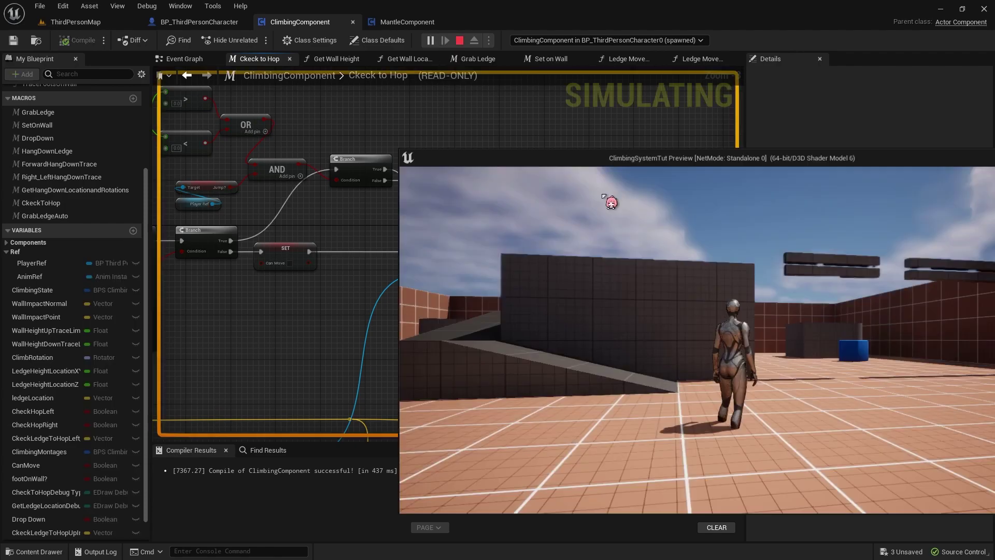
{"action": "key", "text": "space"}
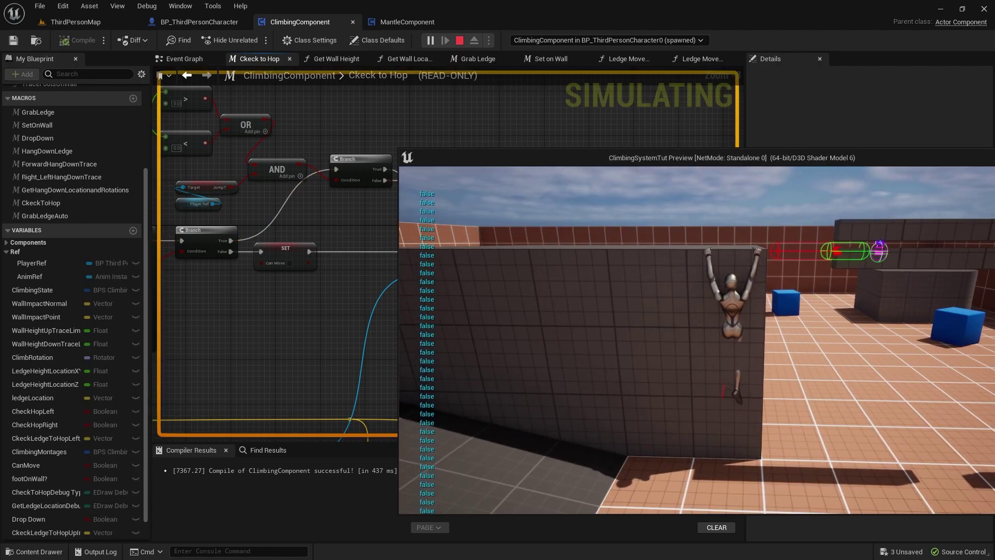
{"action": "left_click_drag", "start_coordinate": [618, 165], "coordinate": [497, 256]}
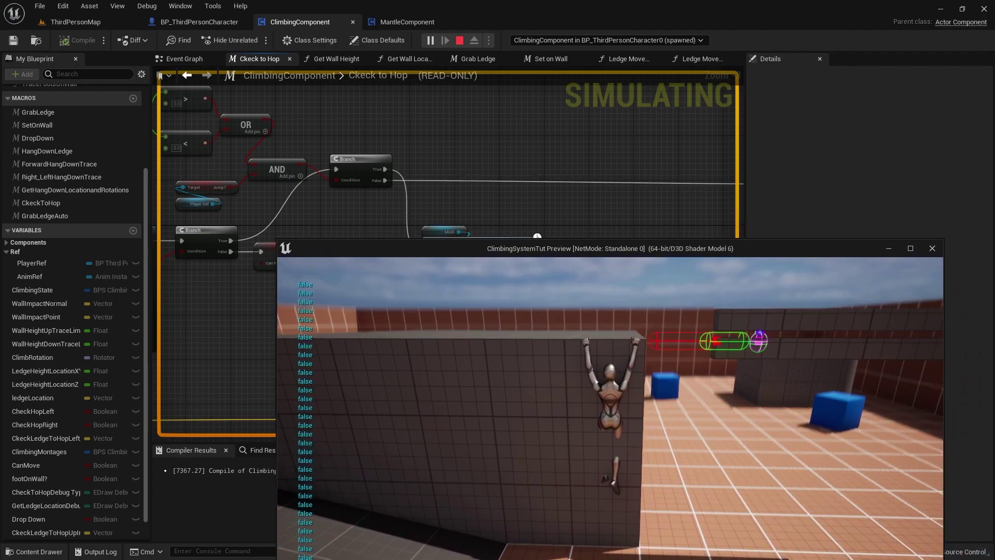
{"action": "key", "text": "a"}
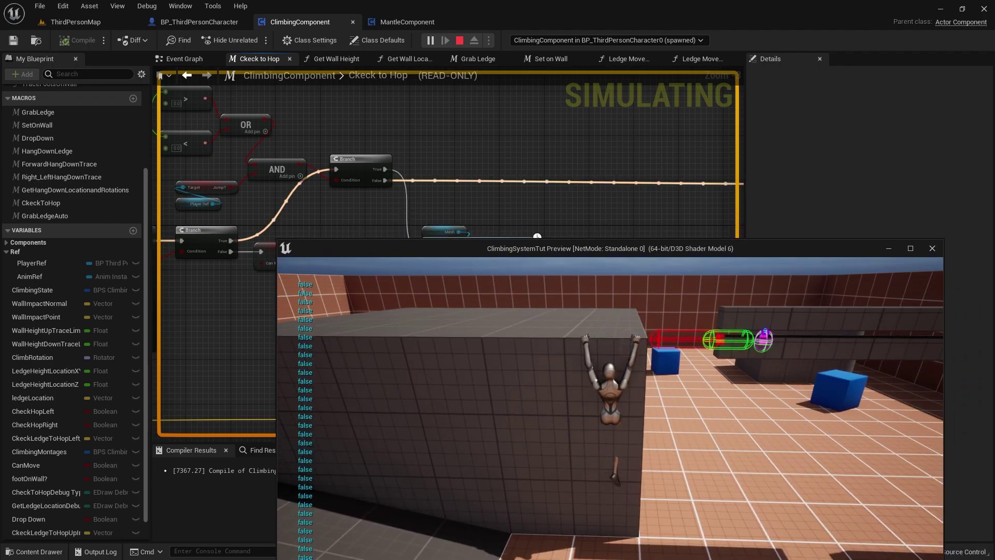
Try hopping left and right along the ledge, then stop the session
{"action": "key", "text": "a"}
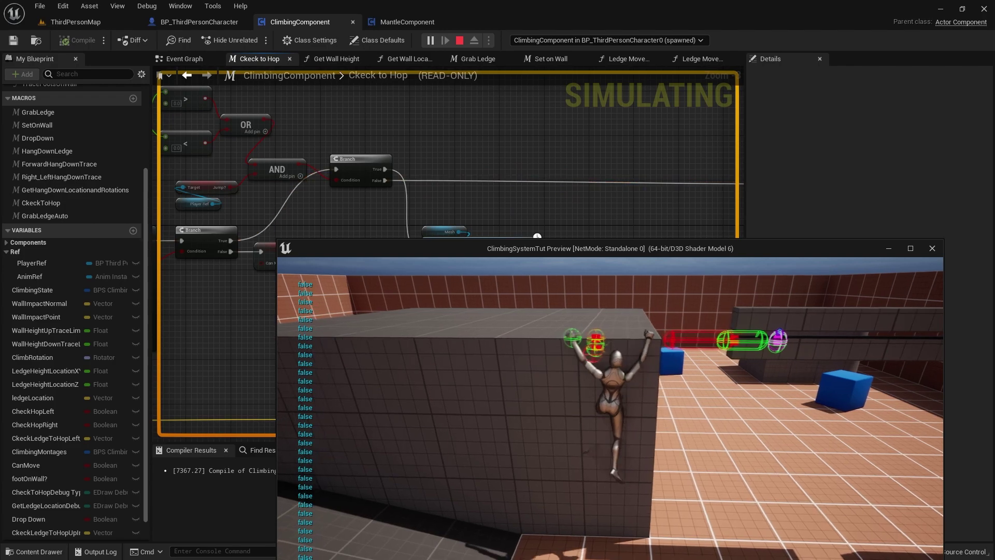
{"action": "key", "text": "d"}
{"action": "key", "text": "Escape"}
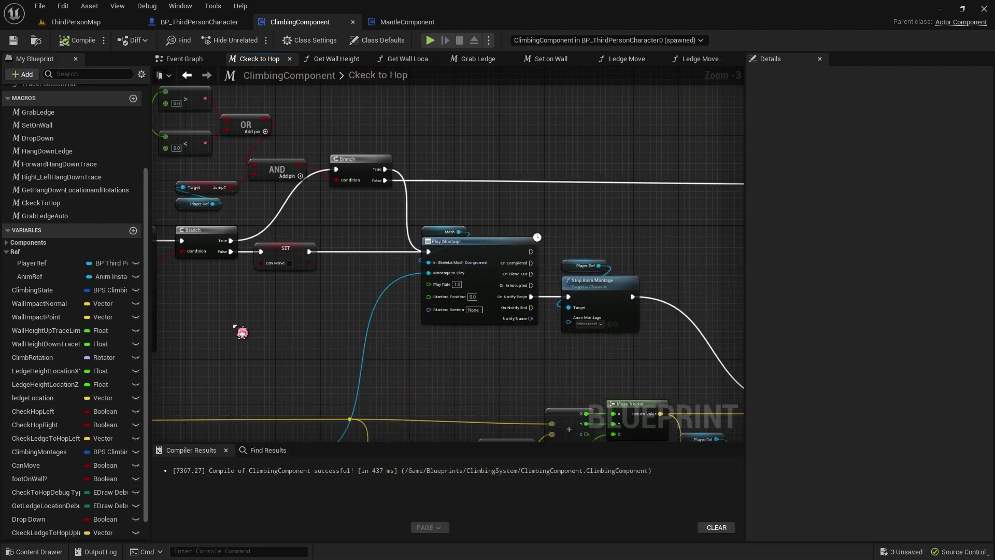
Zoom the ClimbingComponent Event Graph to the Check ledge To Hop on section
{"action": "left_click", "coordinate": [186, 72]}
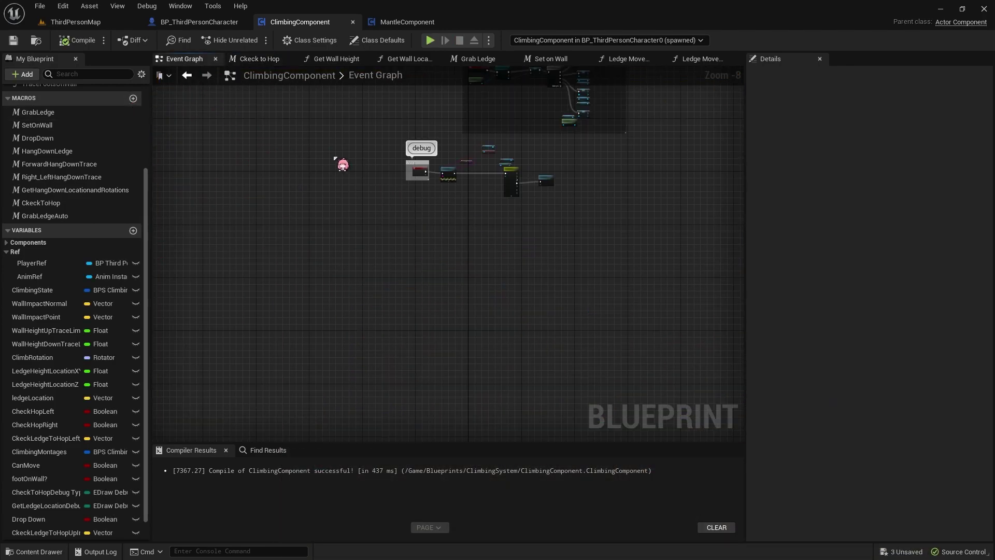
{"action": "scroll", "coordinate": [562, 151], "scroll_direction": "up", "scroll_amount": 4}
{"action": "scroll", "coordinate": [556, 214], "scroll_direction": "down", "scroll_amount": 5}
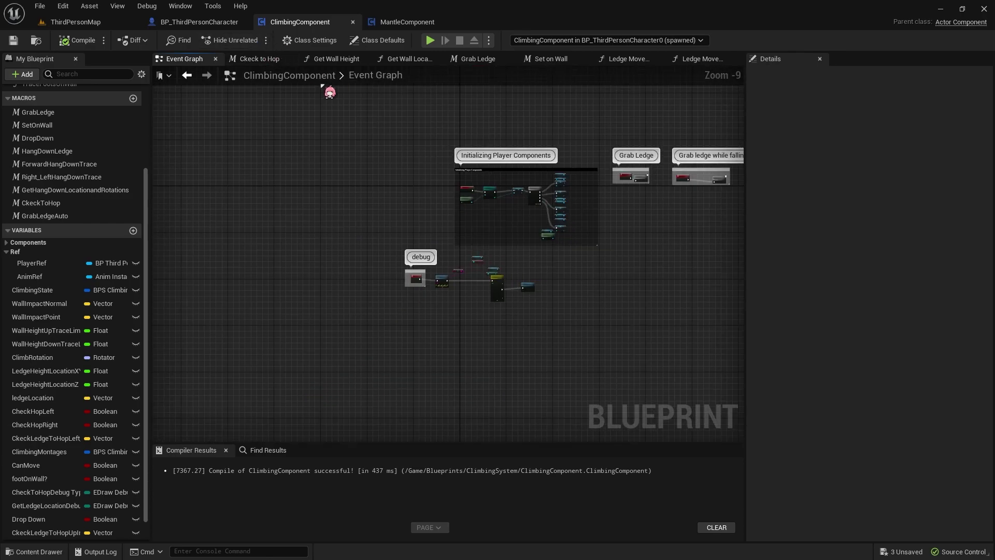
{"action": "right_click_drag", "start_coordinate": [502, 116], "coordinate": [344, 222]}
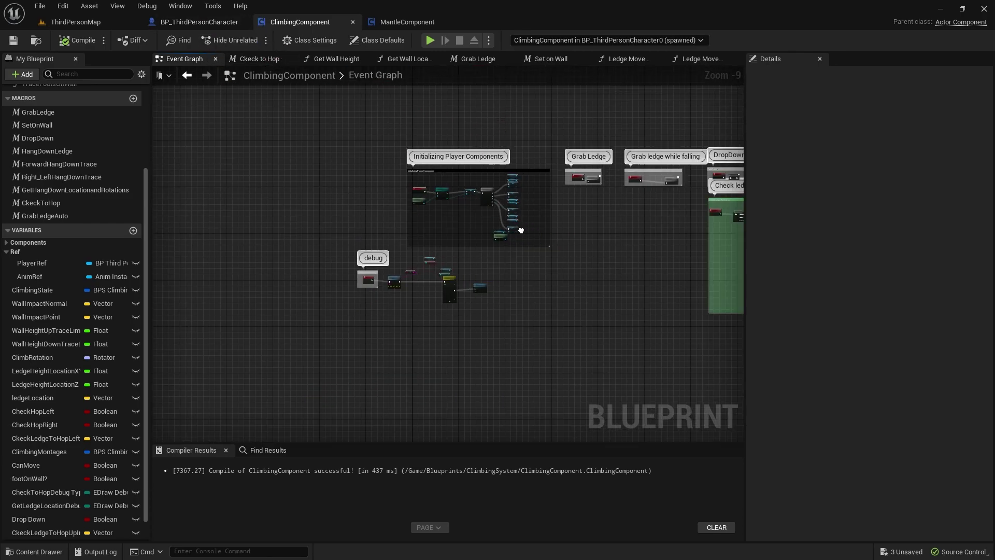
{"action": "scroll", "coordinate": [437, 203], "scroll_direction": "up", "scroll_amount": 7}
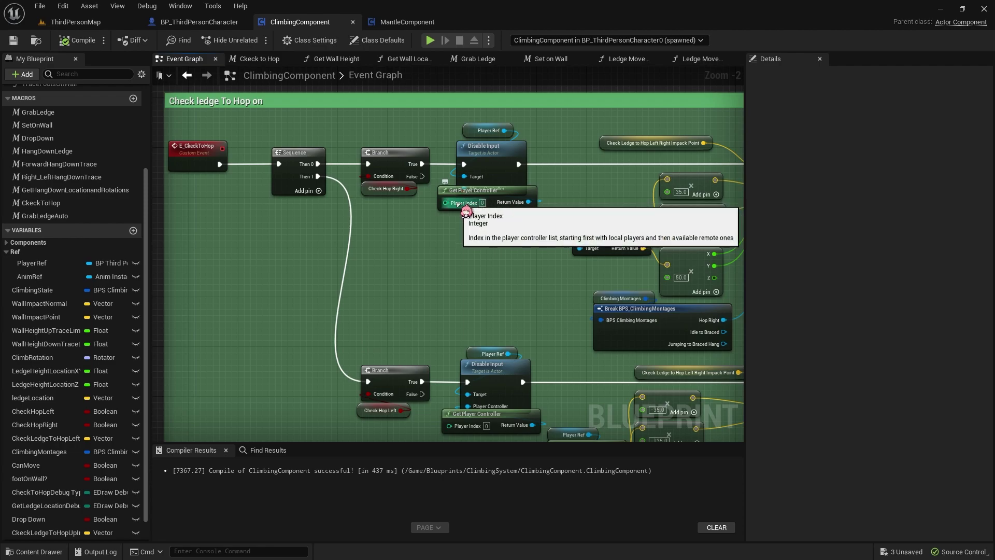
Wire the hop Branch True pins straight into Ckeck to Hop, moving Get Player Controller and Disable Input aside
{"action": "left_click_drag", "start_coordinate": [502, 207], "coordinate": [488, 219]}
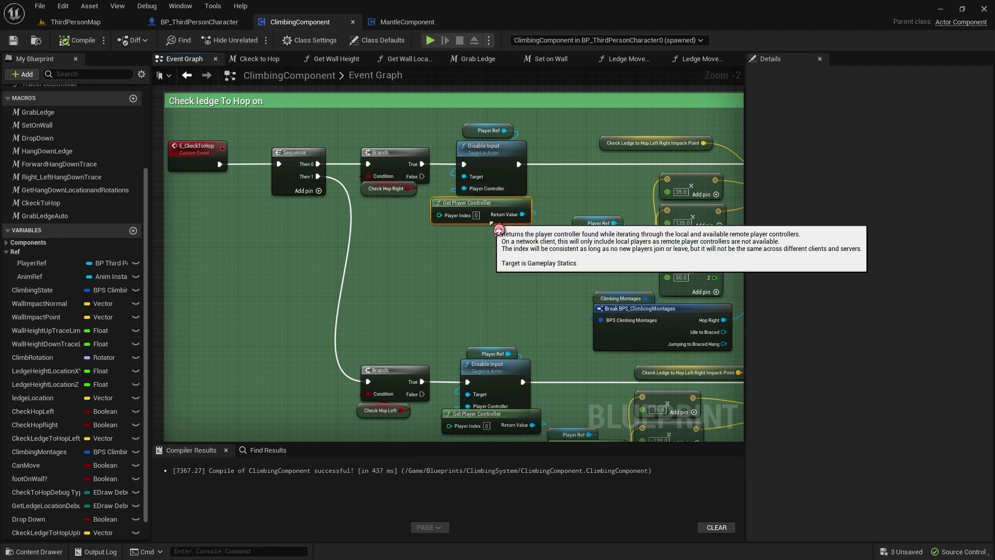
{"action": "left_click", "coordinate": [491, 254]}
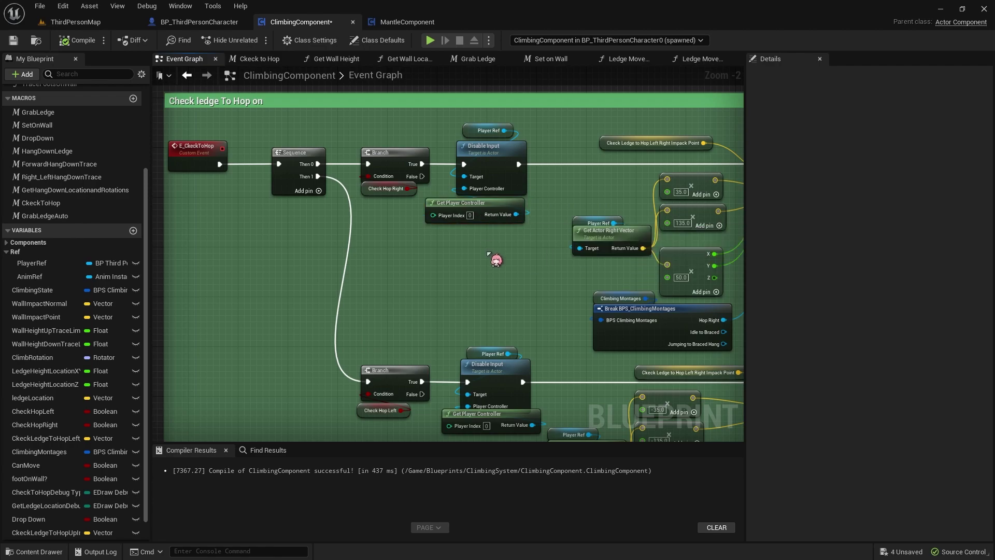
{"action": "mouse_move", "coordinate": [493, 259]}
{"action": "right_mouse_down"}
{"action": "mouse_move", "coordinate": [414, 202]}
{"action": "mouse_move", "coordinate": [384, 251]}
{"action": "right_mouse_up"}
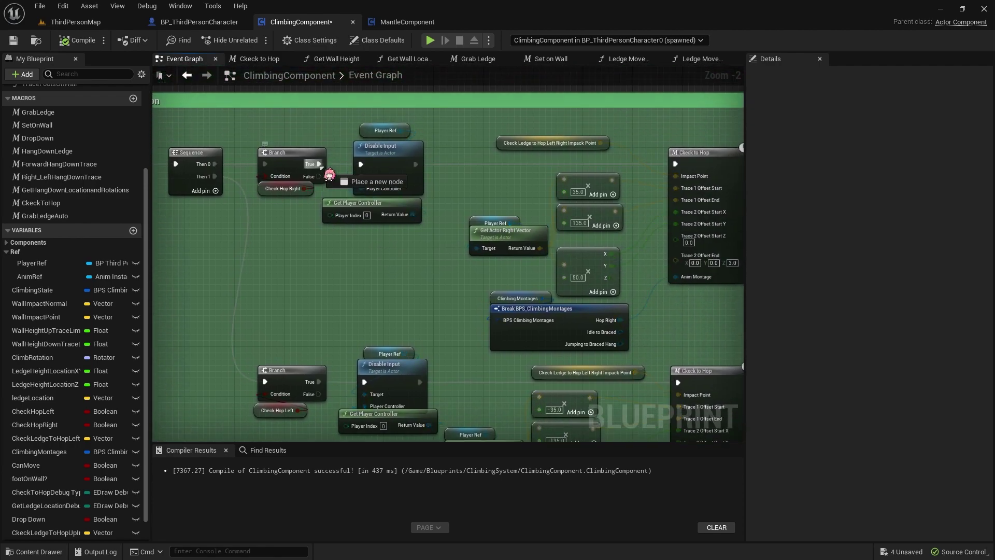
{"action": "right_click_drag", "start_coordinate": [413, 285], "coordinate": [356, 187]}
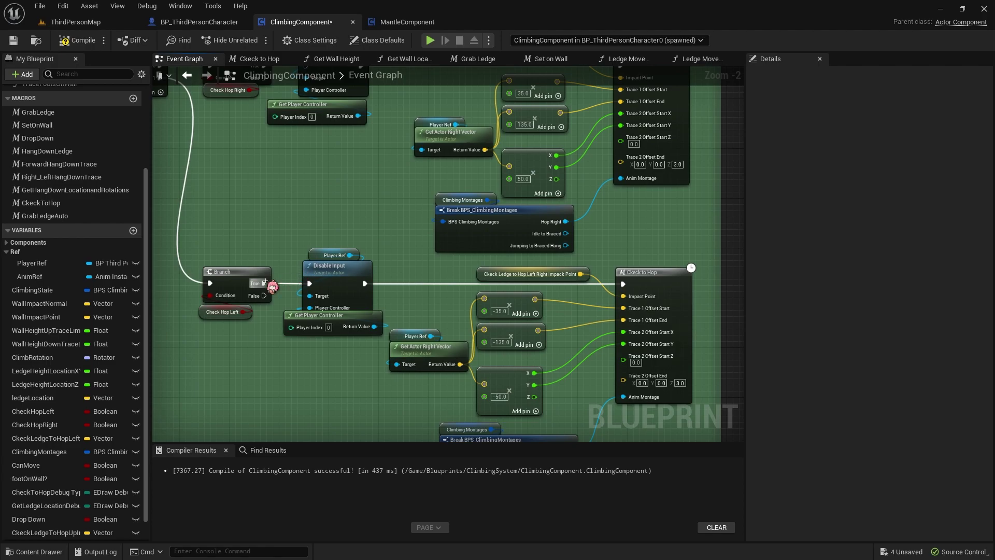
{"action": "left_click_drag", "start_coordinate": [264, 283], "coordinate": [623, 284]}
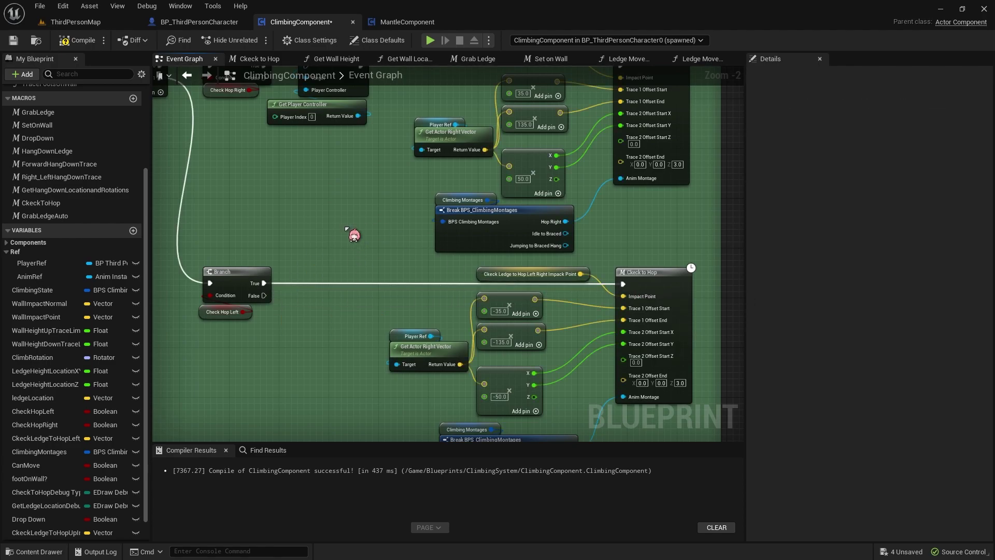
{"action": "left_click_drag", "start_coordinate": [352, 254], "coordinate": [357, 181]}
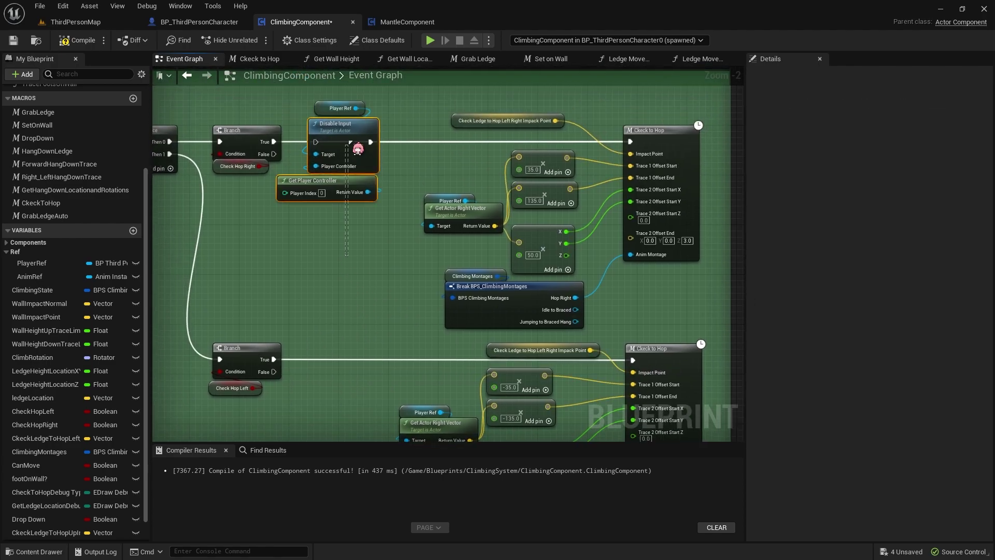
{"action": "double_click", "coordinate": [669, 171]}
Paste Disable Input into the Ckeck to Hop macro ahead of Play Montage and launch a test play
{"action": "key", "text": "ctrl+v"}
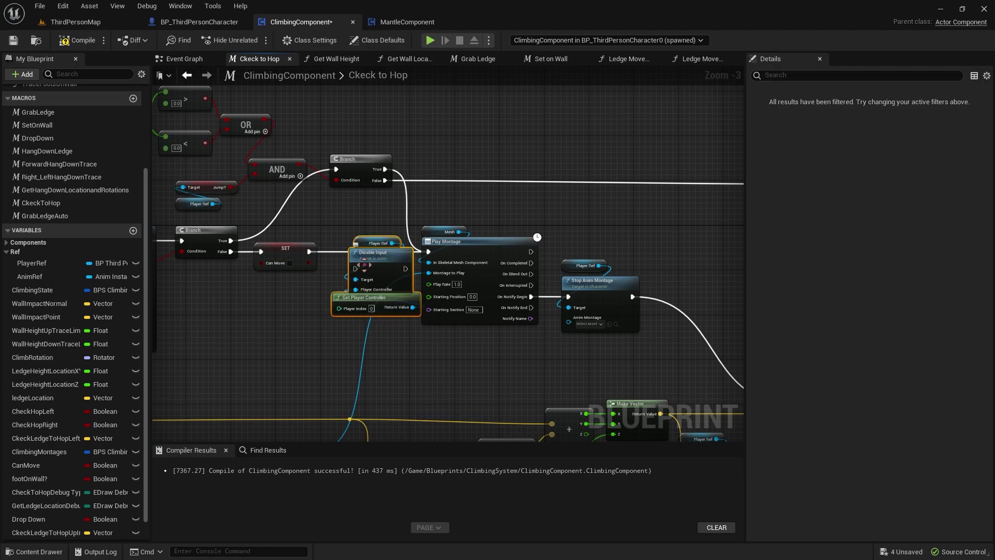
{"action": "left_click_drag", "start_coordinate": [399, 253], "coordinate": [434, 252]}
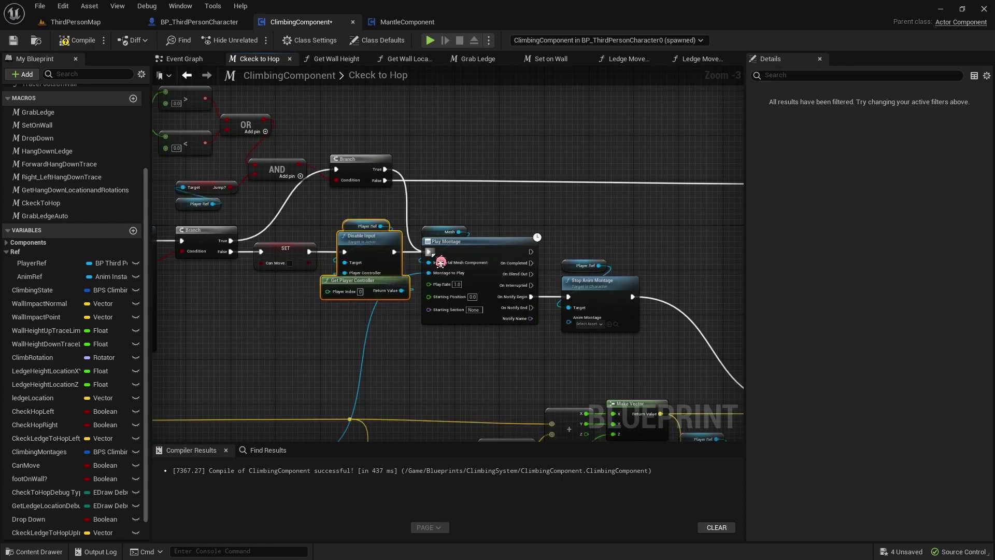
{"action": "left_click", "coordinate": [430, 39]}
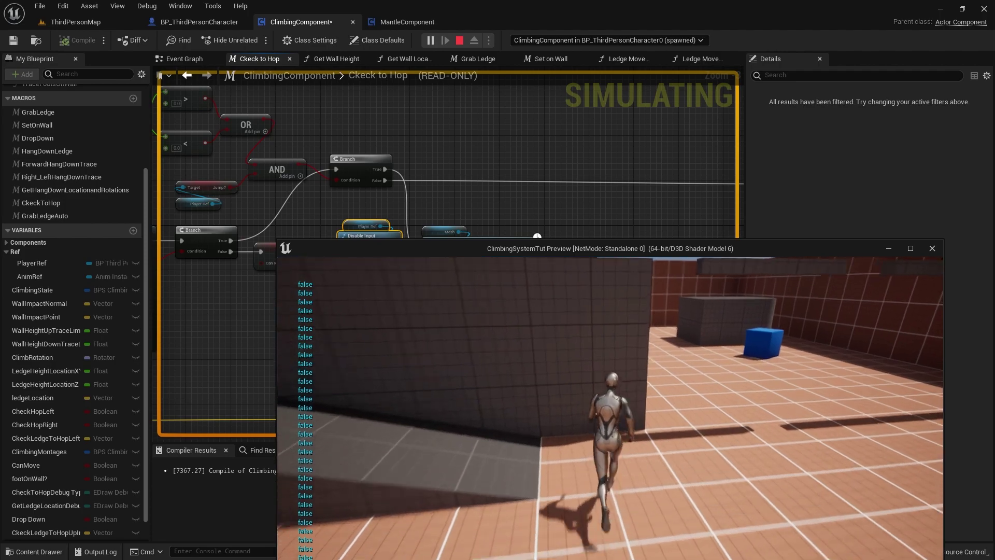
Climb onto the ledge, hop across, drop off the wall, and jump back up repeatedly
{"action": "key", "text": "w"}
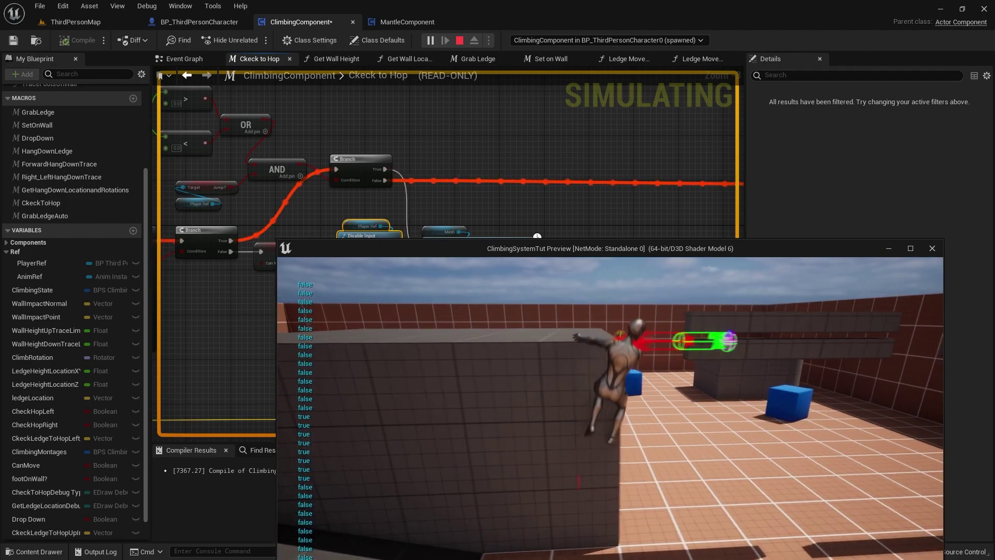
{"action": "key", "text": "space"}
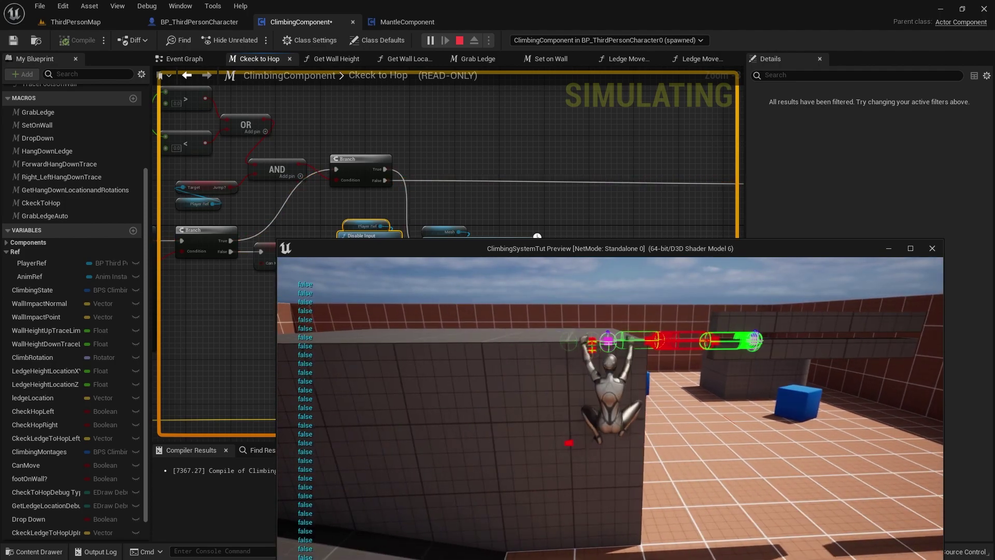
{"action": "key", "text": "c"}
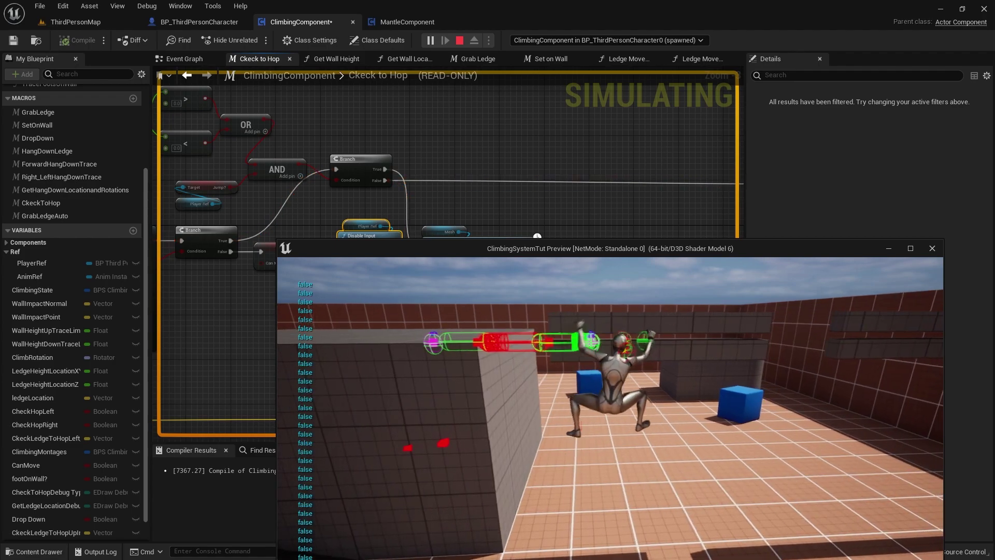
{"action": "key", "text": "space"}
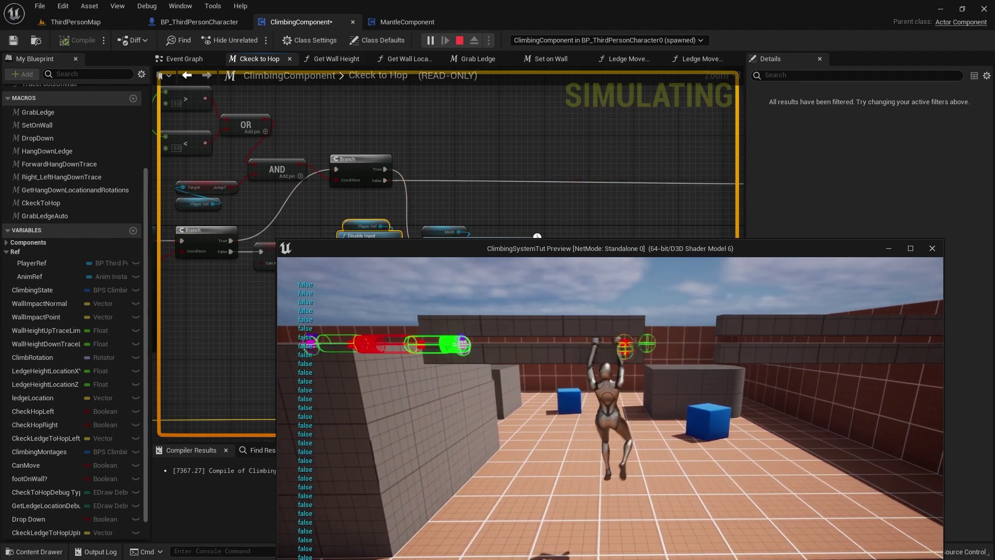
{"action": "key", "text": "space"}
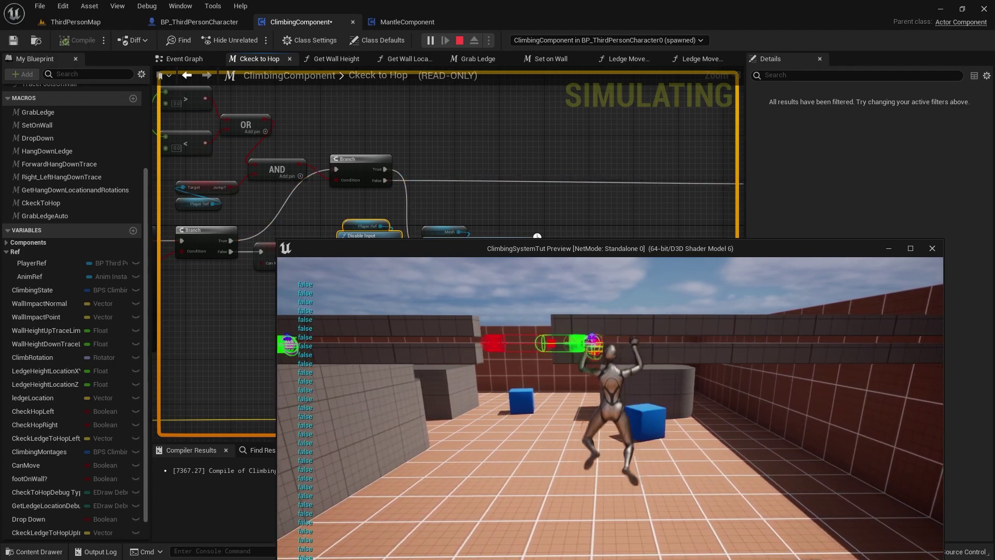
{"action": "key", "text": "space"}
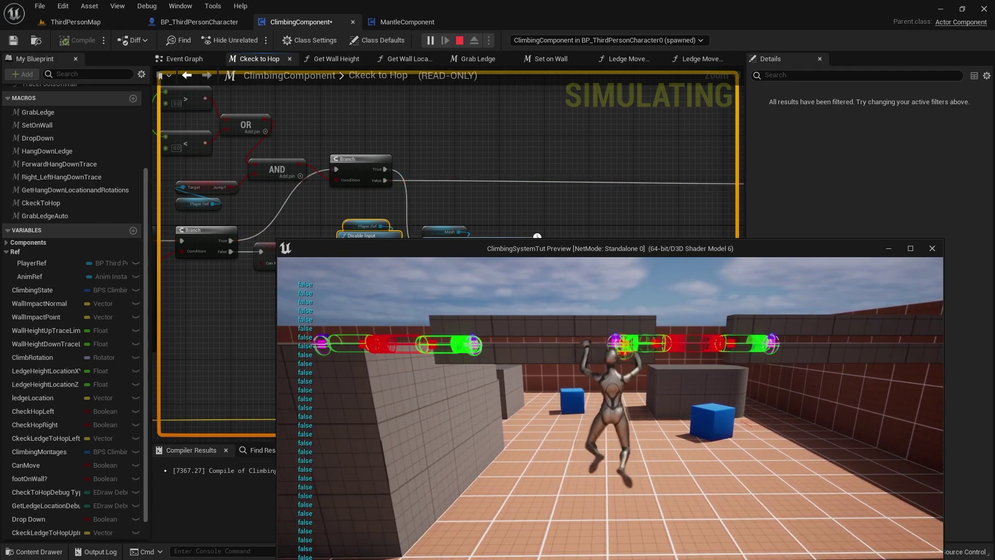
Stop the play session and shift the Disable Input and montage nodes further right
{"action": "key", "text": "Escape"}
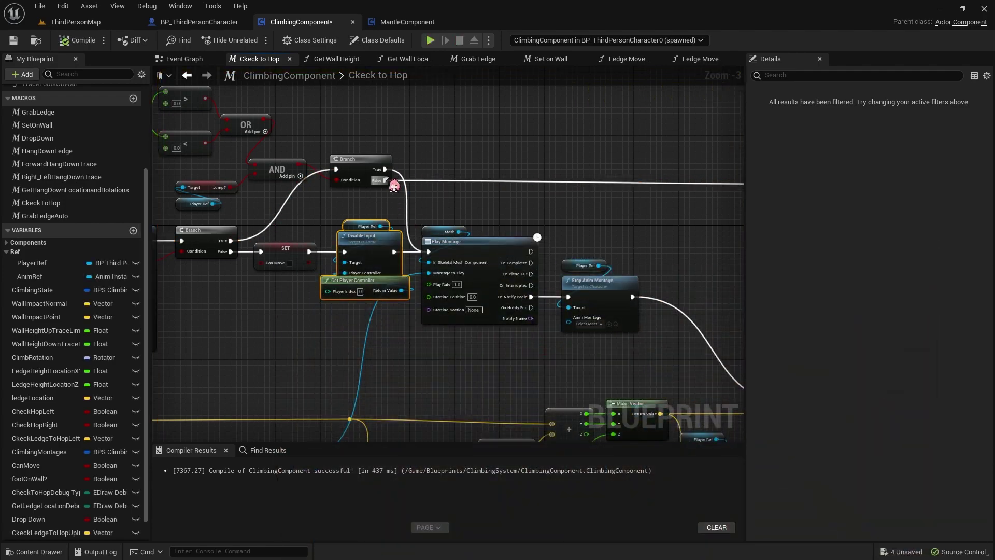
{"action": "mouse_move", "coordinate": [385, 169]}
{"action": "left_mouse_down"}
{"action": "mouse_move", "coordinate": [376, 212]}
{"action": "mouse_move", "coordinate": [344, 252]}
{"action": "left_mouse_up"}
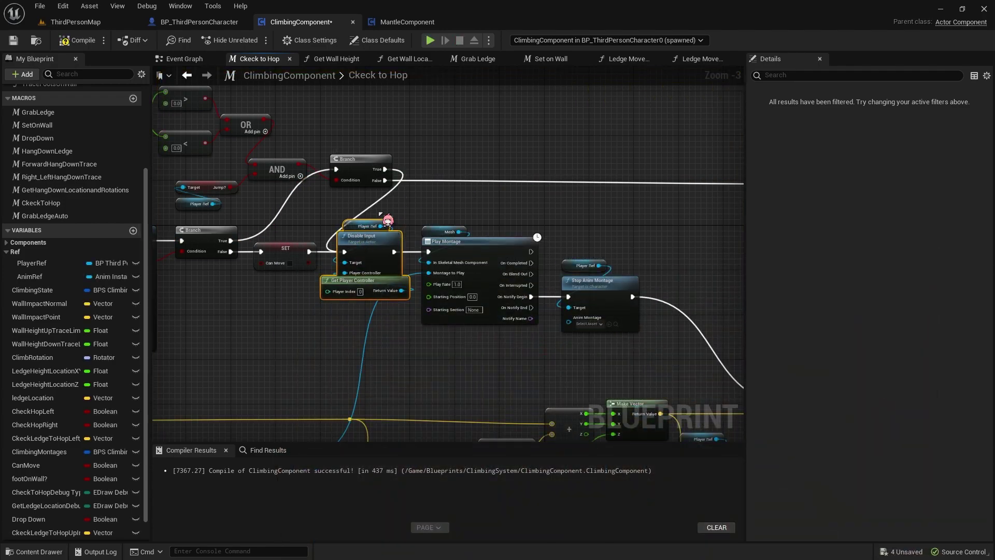
{"action": "mouse_move", "coordinate": [384, 220]}
{"action": "left_mouse_down"}
{"action": "mouse_move", "coordinate": [611, 311]}
{"action": "mouse_move", "coordinate": [680, 294]}
{"action": "left_mouse_up"}
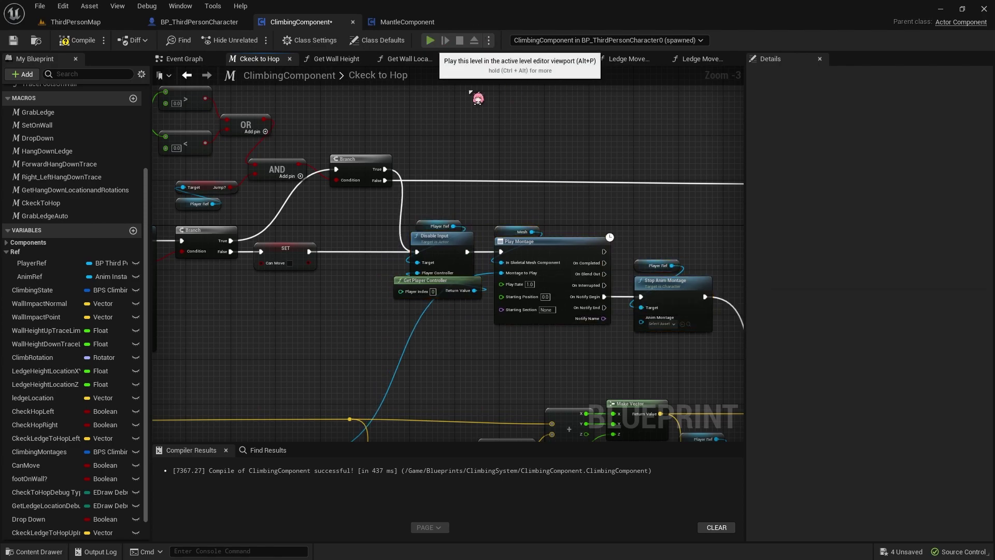
Play-test grabbing, hanging, climbing, dropping and shimmying left and right along the ledge
{"action": "left_click", "coordinate": [430, 41]}
{"action": "key", "text": "w"}
{"action": "key", "text": "space"}
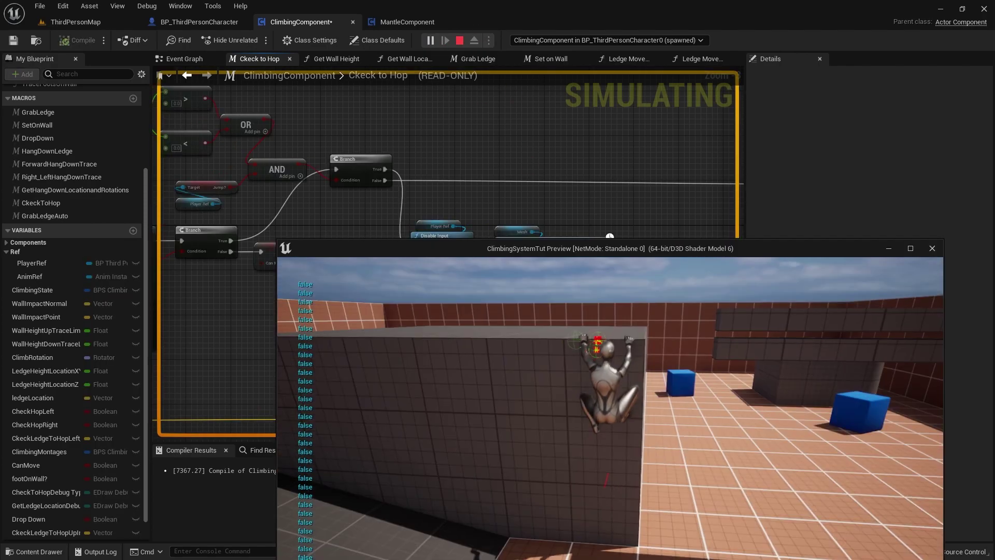
{"action": "key", "text": "w"}
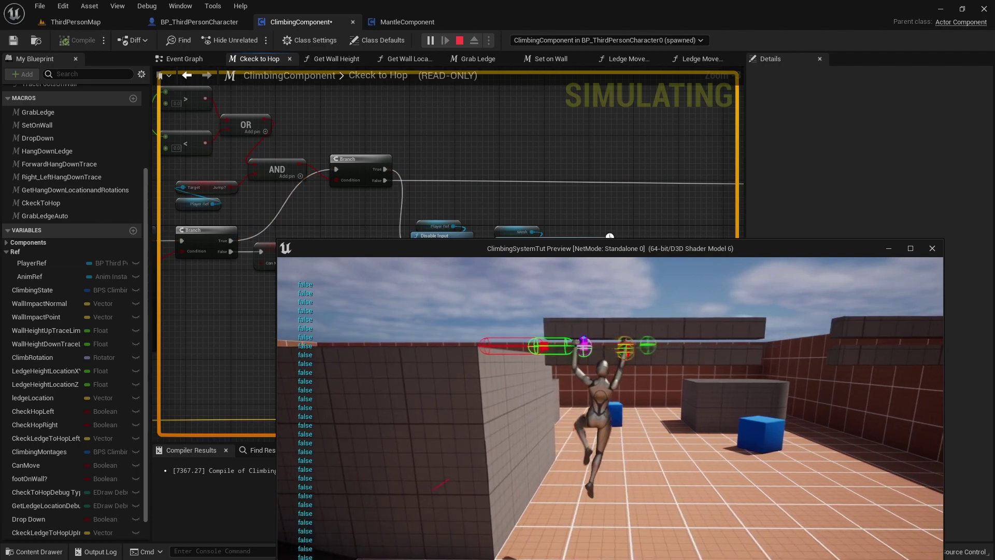
{"action": "key", "text": "a"}
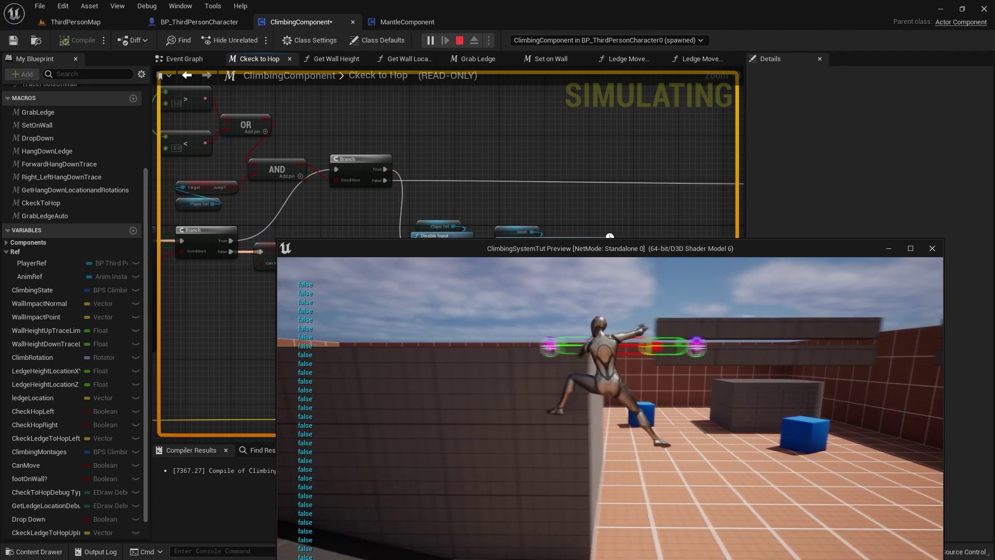
{"action": "key", "text": "s"}
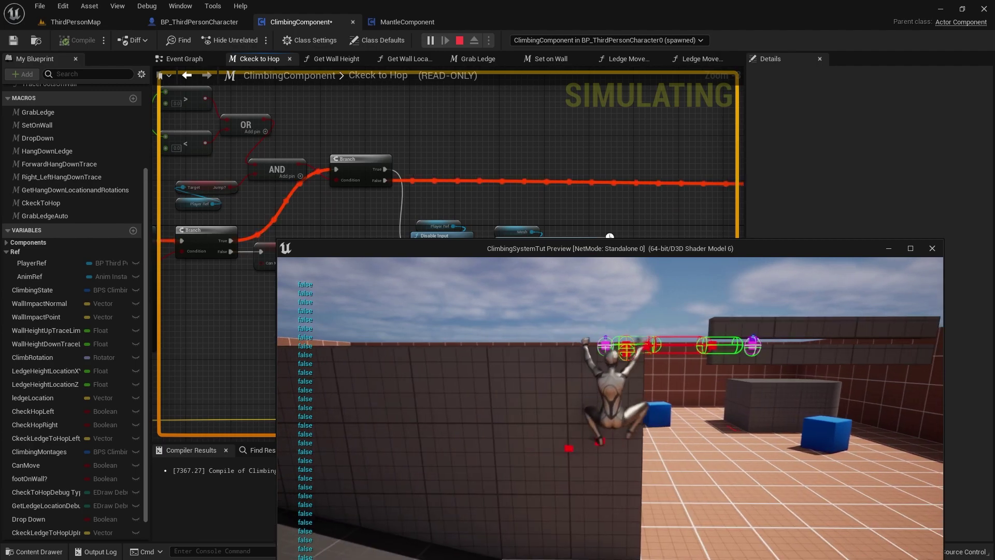
{"action": "key", "text": "d"}
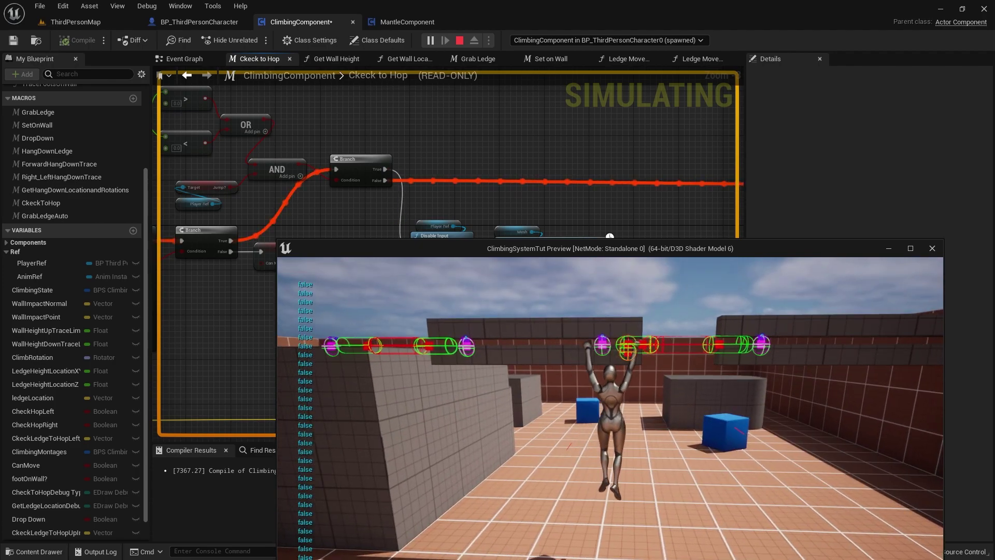
{"action": "key", "text": "Escape"}
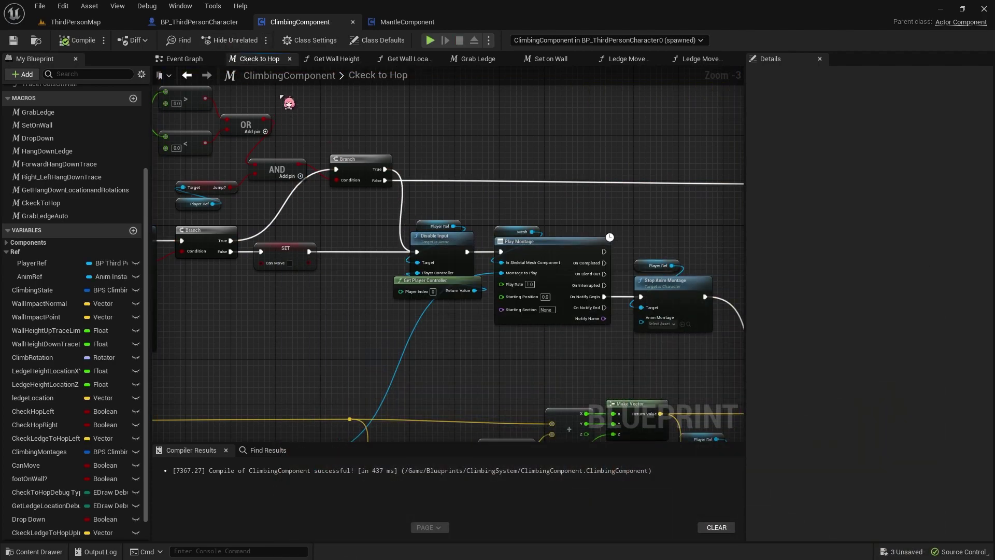
In the Event Graph, delete the Print String debug nodes and wire Event Tick to Switch on EMovementMode
{"action": "left_click", "coordinate": [182, 59]}
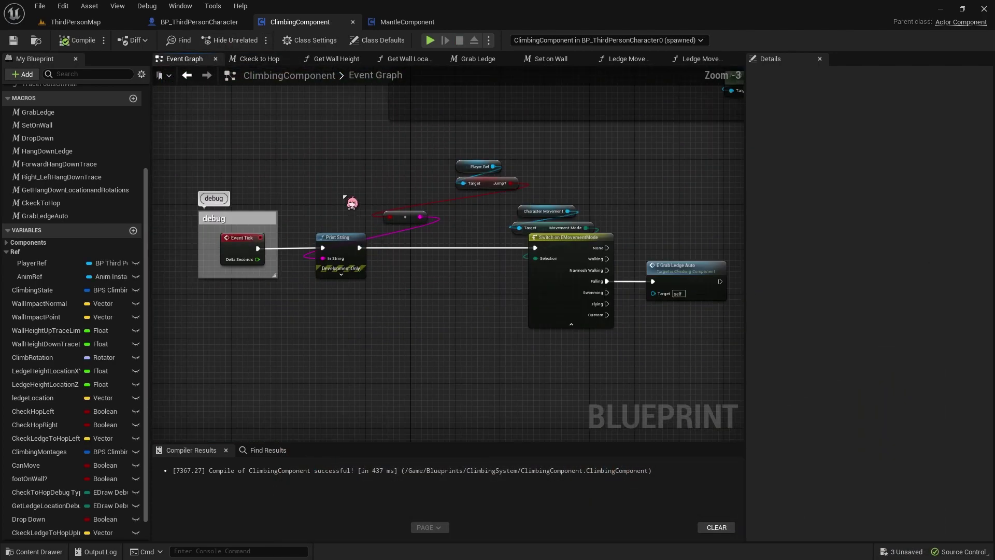
{"action": "left_click_drag", "start_coordinate": [335, 156], "coordinate": [489, 366]}
{"action": "key", "text": "Delete"}
{"action": "left_click_drag", "start_coordinate": [247, 249], "coordinate": [391, 242]}
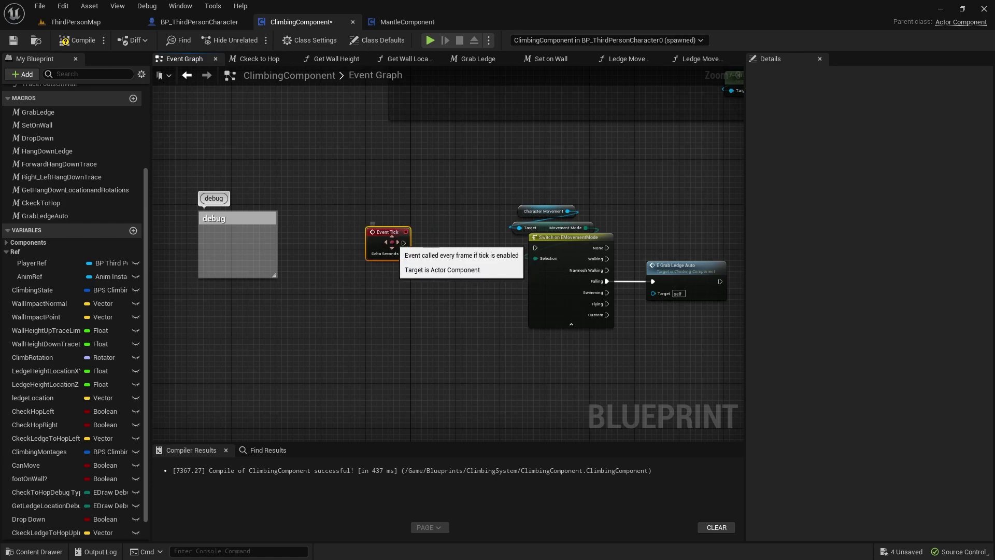
{"action": "key", "text": "ctrl+z"}
{"action": "left_click_drag", "start_coordinate": [257, 248], "coordinate": [535, 247]}
Move the debug comment beside the switch, compile, and bring up the ThirdPersonMap level
{"action": "left_click", "coordinate": [242, 274]}
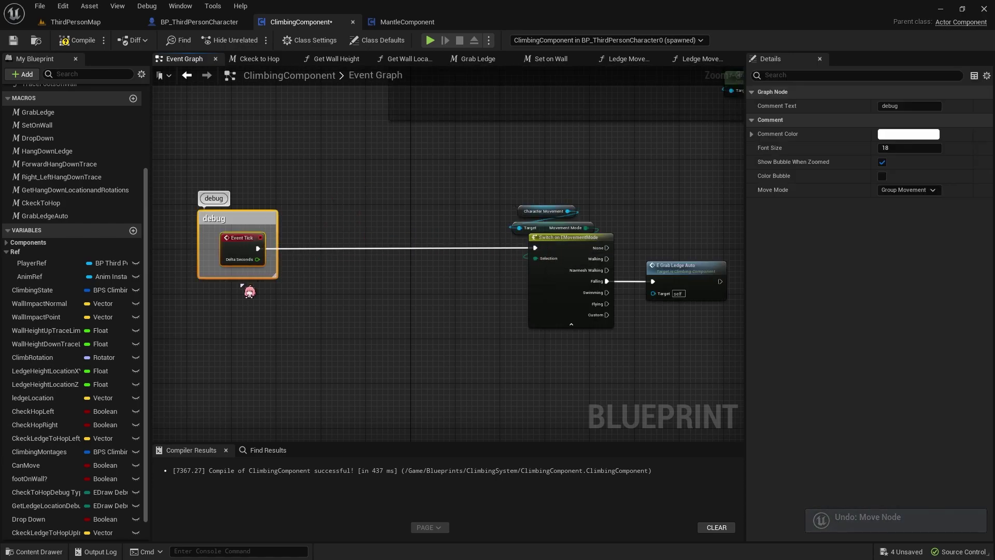
{"action": "left_click_drag", "start_coordinate": [260, 219], "coordinate": [445, 223]}
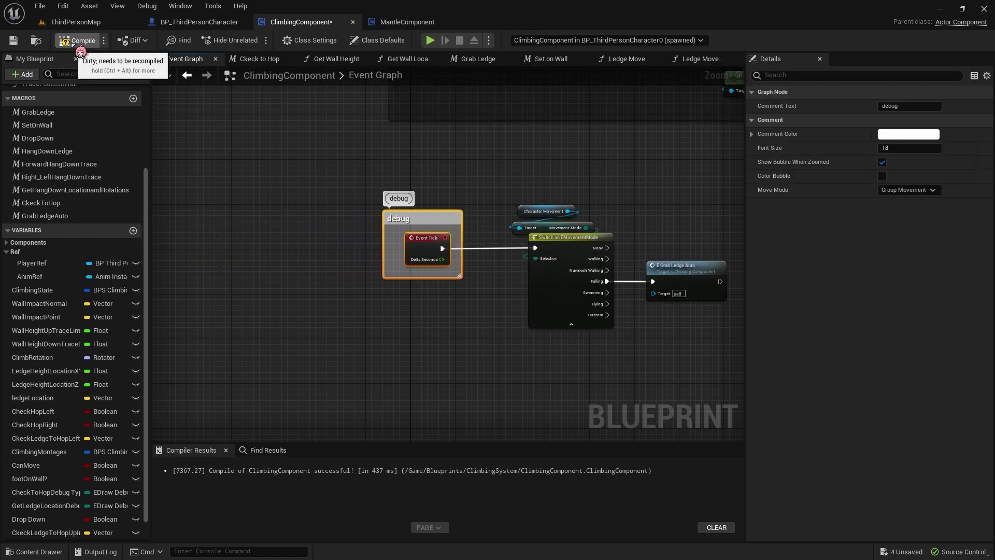
{"action": "left_click", "coordinate": [75, 22]}
{"action": "left_click", "coordinate": [11, 61]}
{"action": "left_click", "coordinate": [48, 114]}
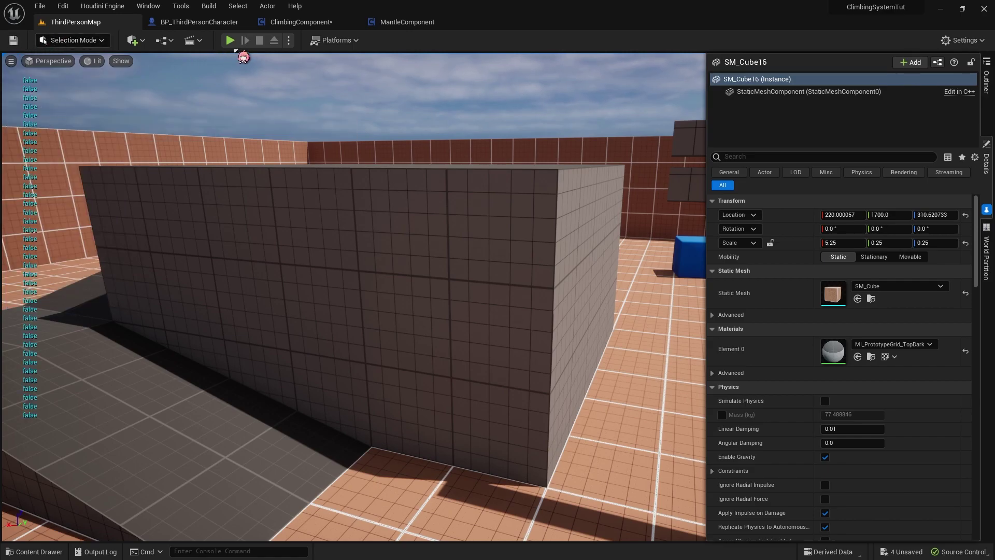
Play ThirdPersonMap full-screen: grab the wall, leap to the far ledge, drop down, and vault the low wall
{"action": "left_click", "coordinate": [13, 60]}
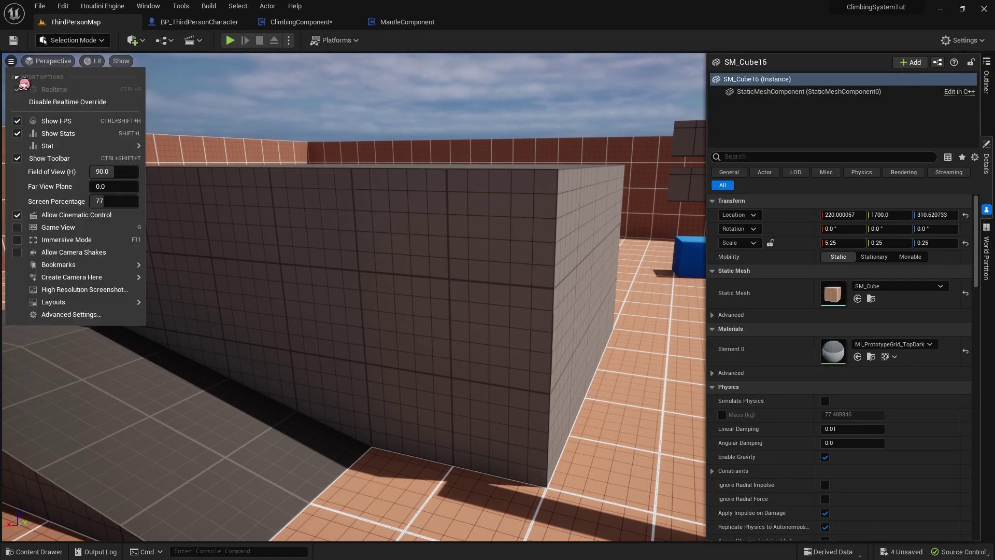
{"action": "left_click", "coordinate": [230, 40]}
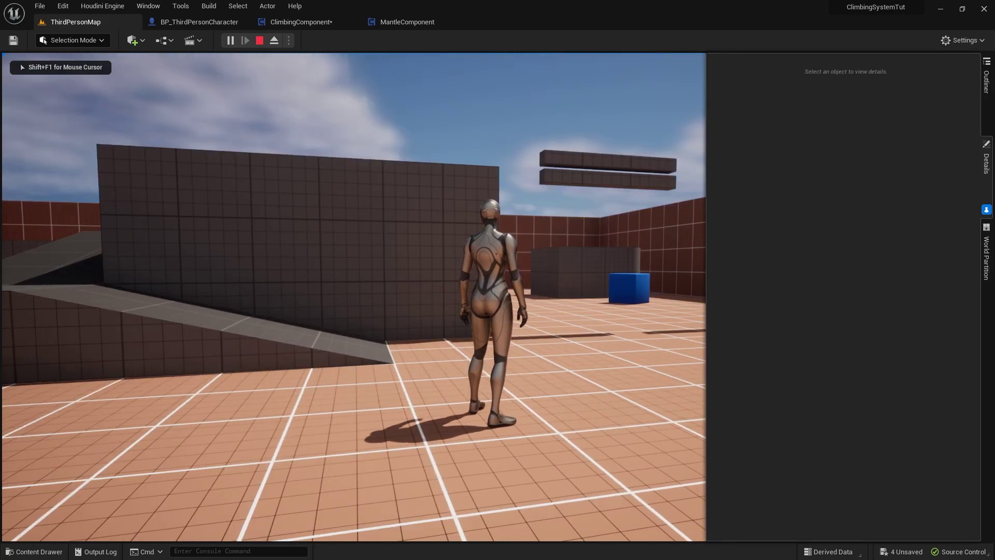
{"action": "key", "text": "F11"}
{"action": "left_click", "coordinate": [283, 129]}
{"action": "key", "text": "w"}
{"action": "key", "text": "space"}
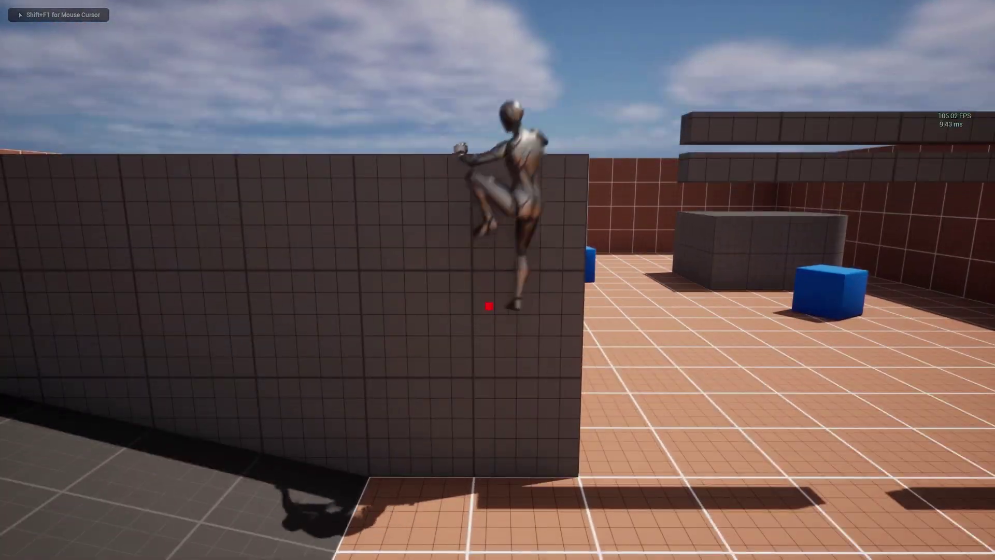
{"action": "key", "text": "space"}
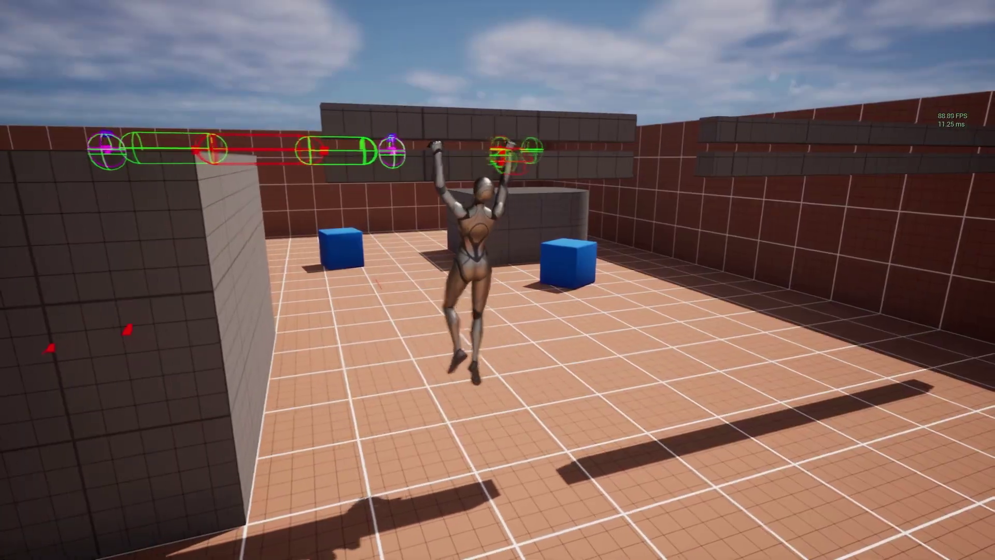
{"action": "key", "text": "c"}
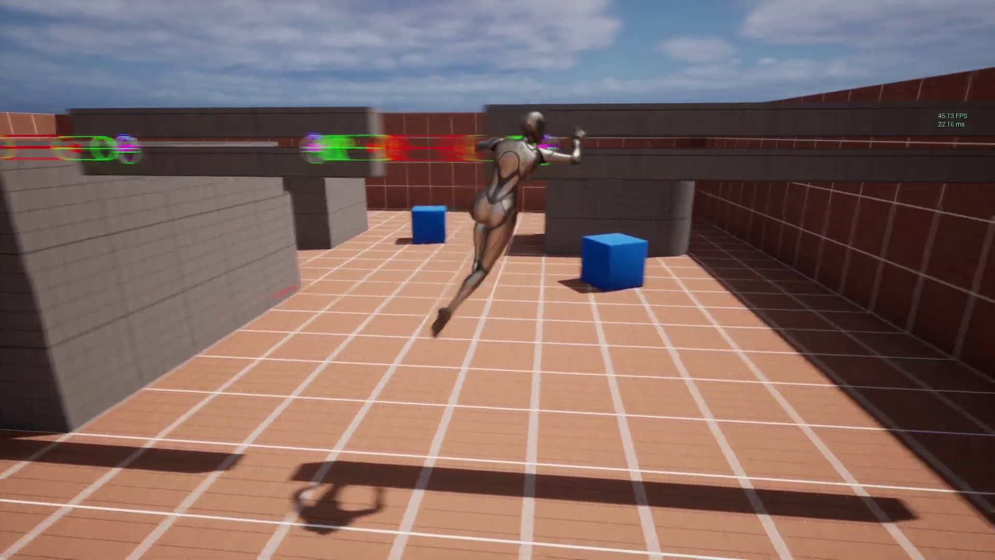
{"action": "key", "text": "space"}
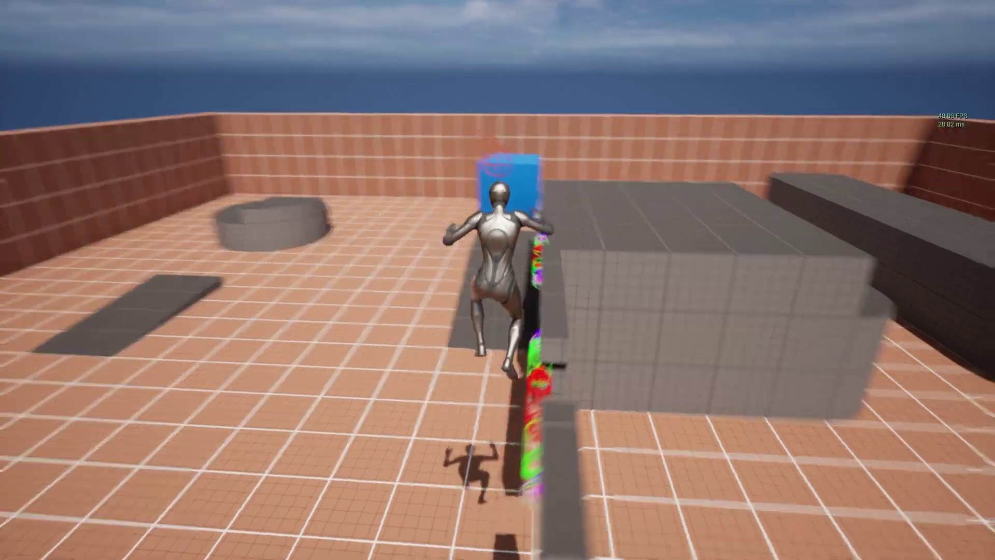
{"action": "key", "text": "w"}
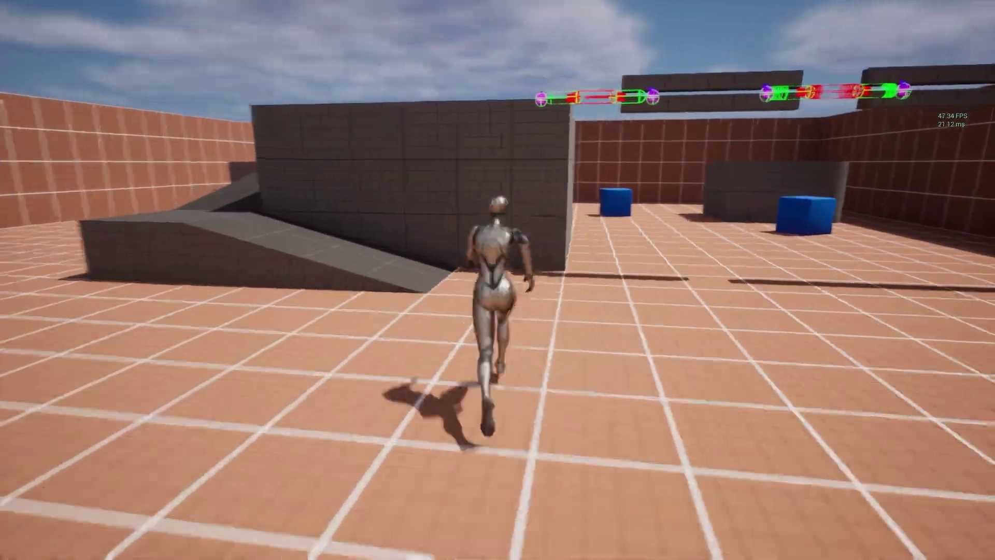
{"action": "key", "text": "Escape"}
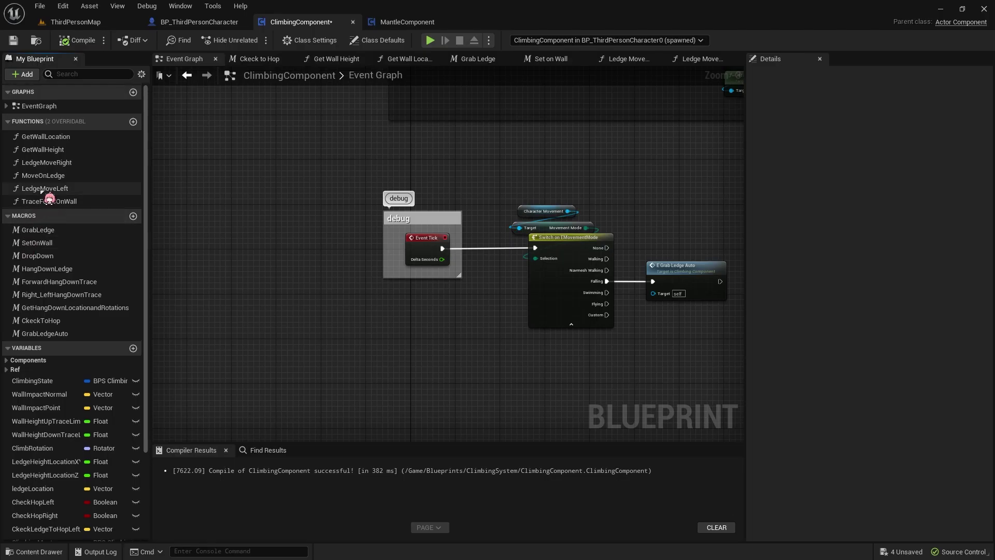
Set the CheckToHopDebugType and GetLedgeLocationDebugType default debug drawing to None
{"action": "scroll", "coordinate": [44, 196], "scroll_direction": "down", "scroll_amount": 5}
{"action": "left_click", "coordinate": [47, 465]}
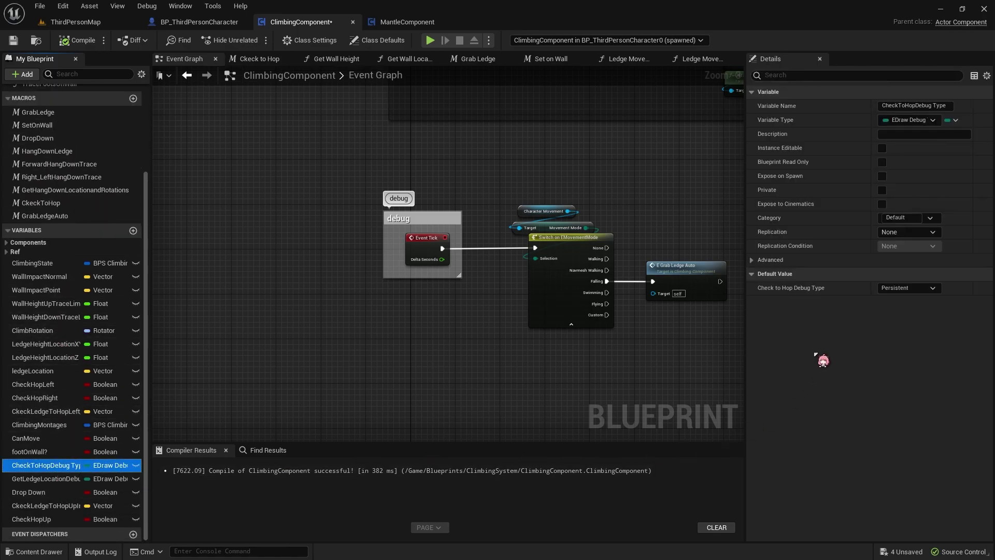
{"action": "left_click", "coordinate": [908, 288]}
{"action": "left_click", "coordinate": [907, 298]}
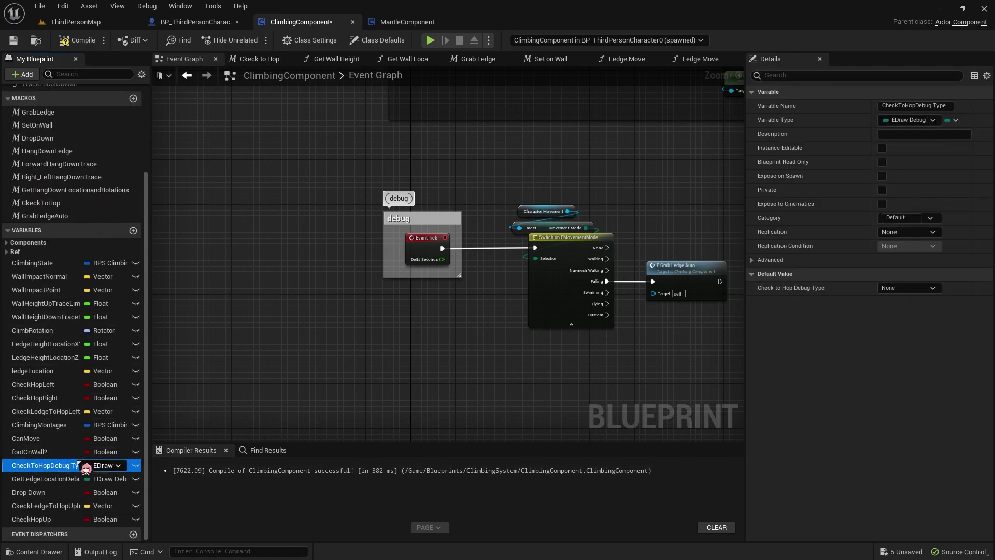
{"action": "left_click", "coordinate": [57, 479]}
{"action": "left_click", "coordinate": [908, 288]}
{"action": "left_click", "coordinate": [904, 309]}
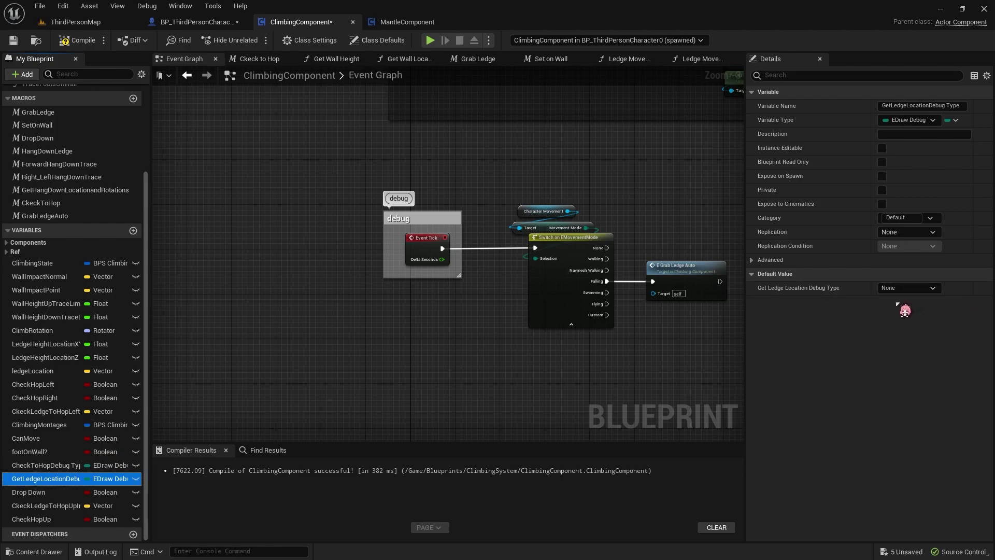
Inspect the sphere traces in Get Wall Height and Get Wall Location, including the ledge-location debug getter
{"action": "left_click", "coordinate": [342, 59]}
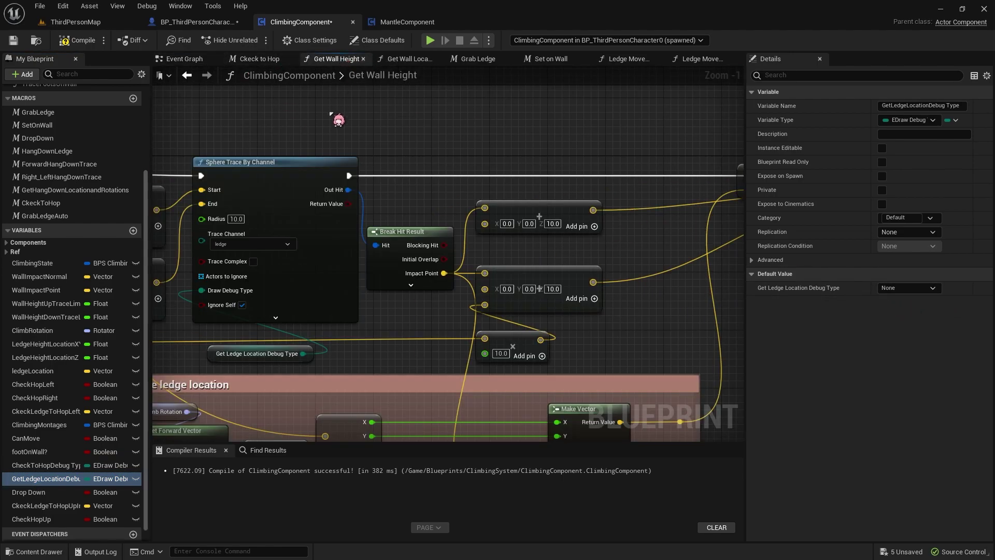
{"action": "right_click_drag", "start_coordinate": [244, 303], "coordinate": [456, 261]}
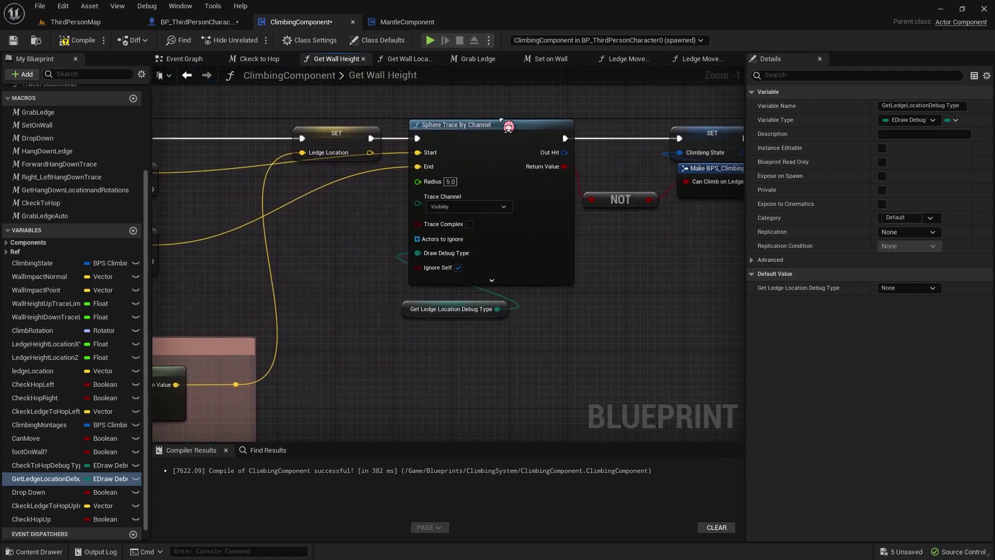
{"action": "left_click", "coordinate": [418, 62]}
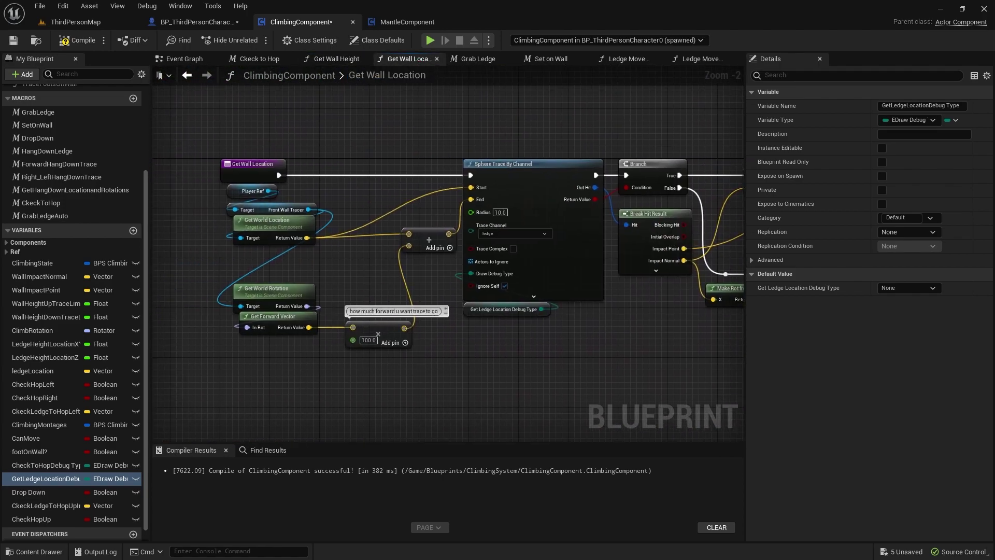
{"action": "right_click_drag", "start_coordinate": [600, 120], "coordinate": [434, 94]}
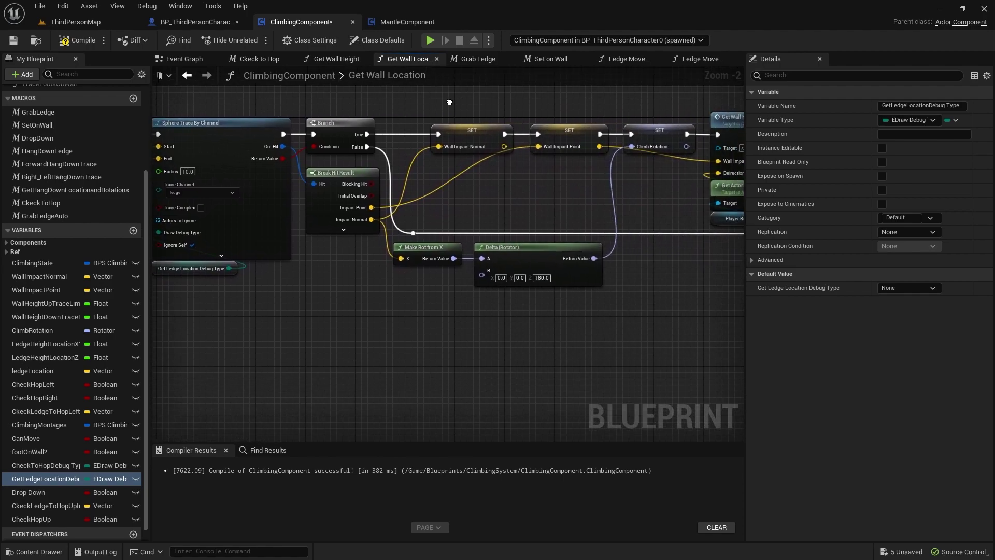
{"action": "left_click", "coordinate": [308, 288]}
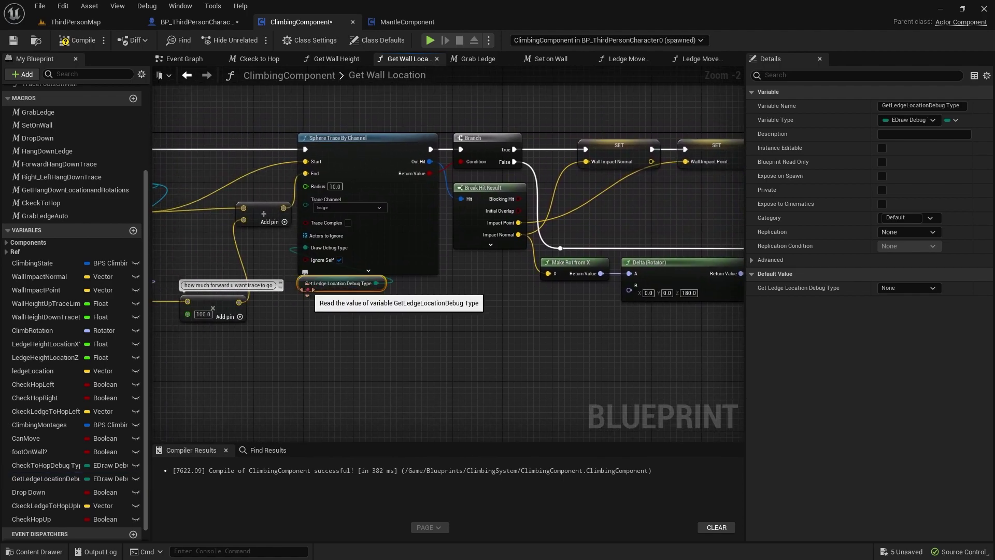
Browse the Grab Ledge and Set on Wall graphs, then view Ledge Move Left's sphere trace
{"action": "left_click", "coordinate": [477, 60]}
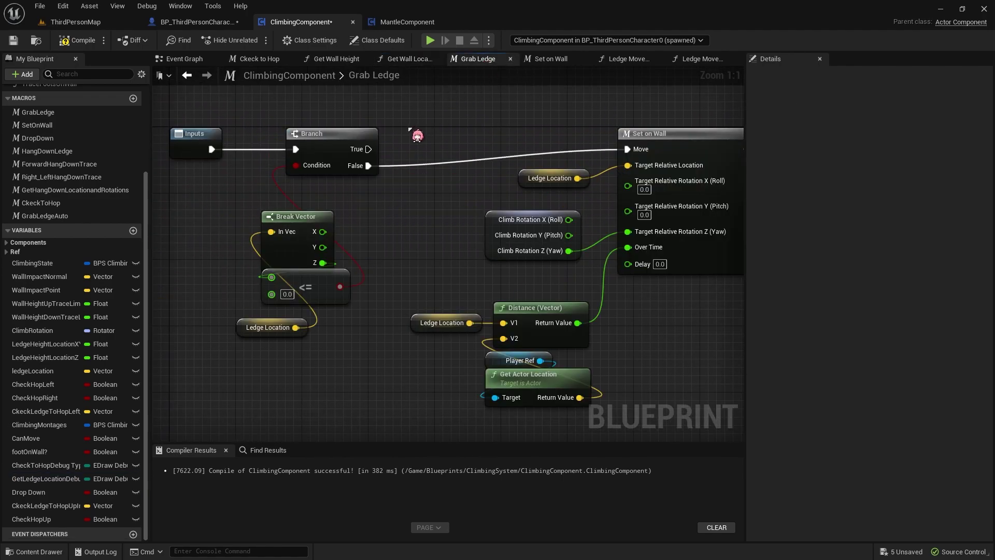
{"action": "scroll", "coordinate": [417, 137], "scroll_direction": "down", "scroll_amount": 2}
{"action": "double_click", "coordinate": [689, 129]}
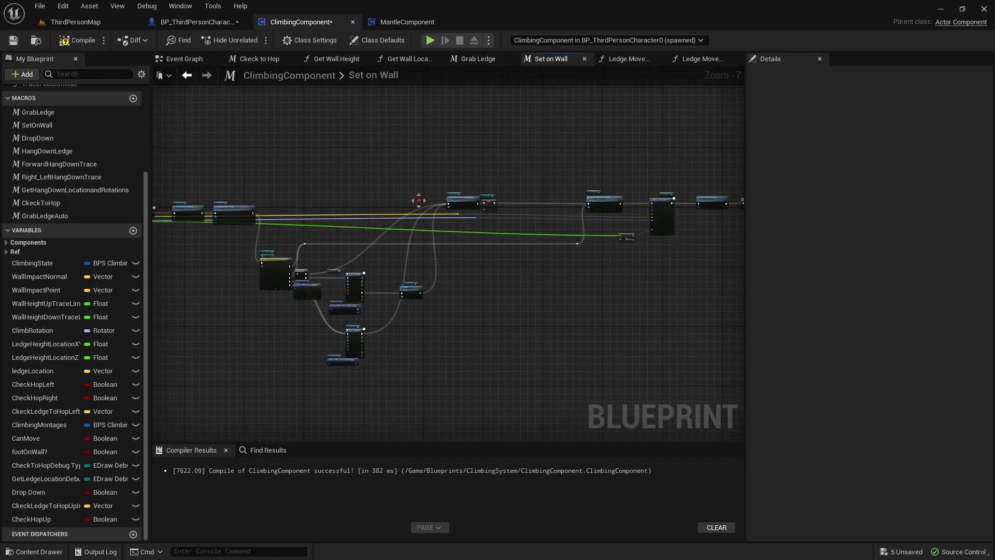
{"action": "scroll", "coordinate": [639, 230], "scroll_direction": "up", "scroll_amount": 5}
{"action": "scroll", "coordinate": [429, 251], "scroll_direction": "down", "scroll_amount": 5}
{"action": "scroll", "coordinate": [366, 251], "scroll_direction": "up", "scroll_amount": 3}
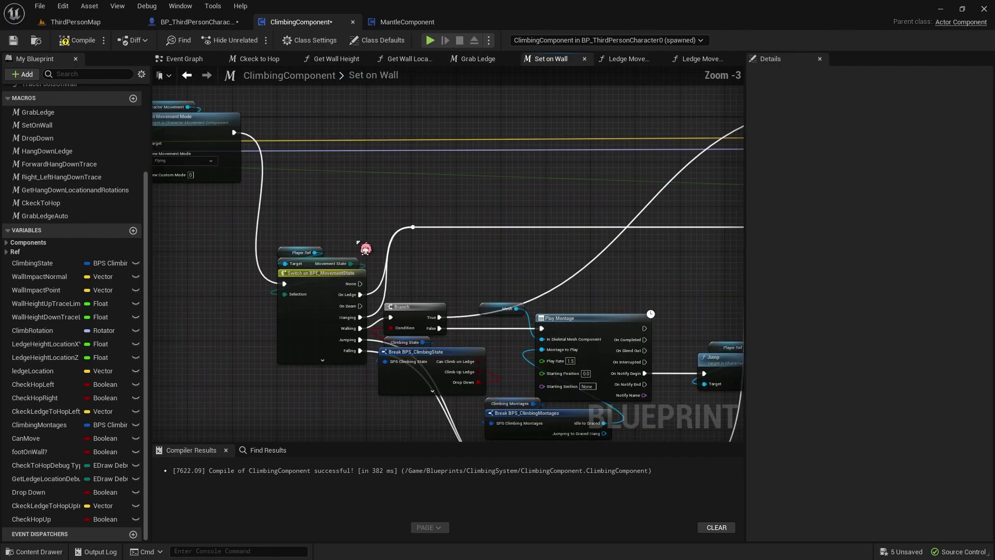
{"action": "left_click", "coordinate": [630, 59]}
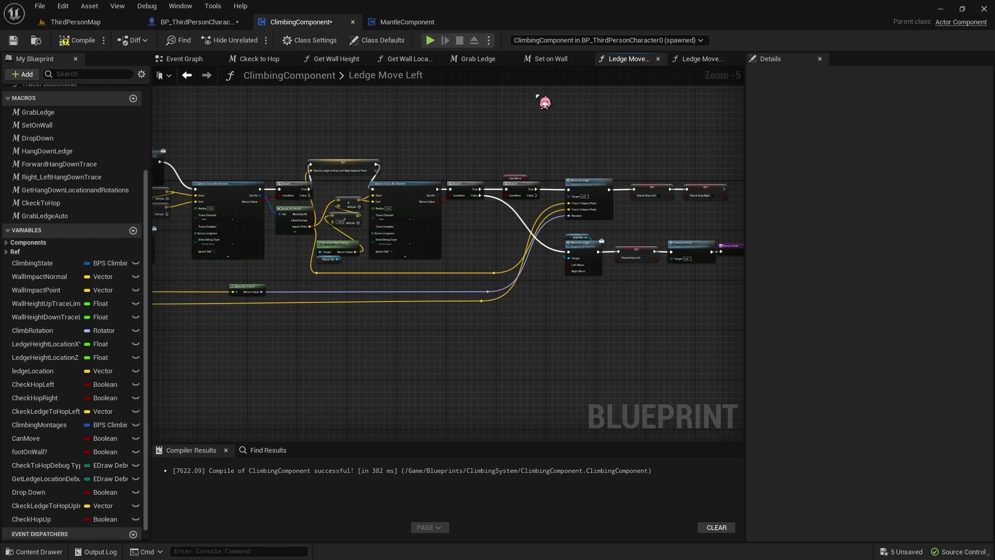
{"action": "scroll", "coordinate": [453, 107], "scroll_direction": "up", "scroll_amount": 1}
{"action": "scroll", "coordinate": [426, 220], "scroll_direction": "up", "scroll_amount": 4}
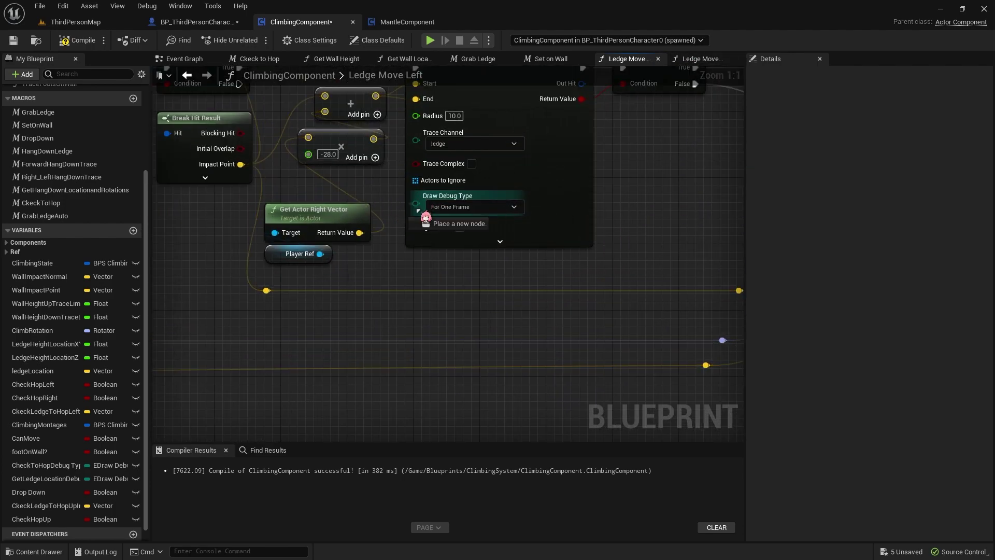
Promote the sphere trace's Draw Debug Type to a new variable named moveOnWallDebugTraces
{"action": "left_click_drag", "start_coordinate": [426, 217], "coordinate": [484, 255]}
{"action": "left_click", "coordinate": [513, 314]}
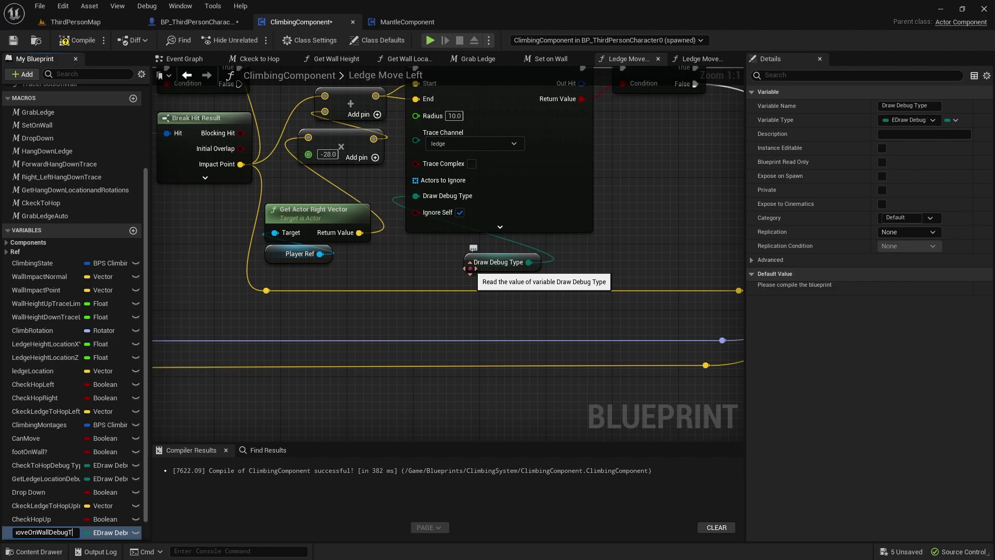
{"action": "type", "text": "races"}
{"action": "key", "text": "Return"}
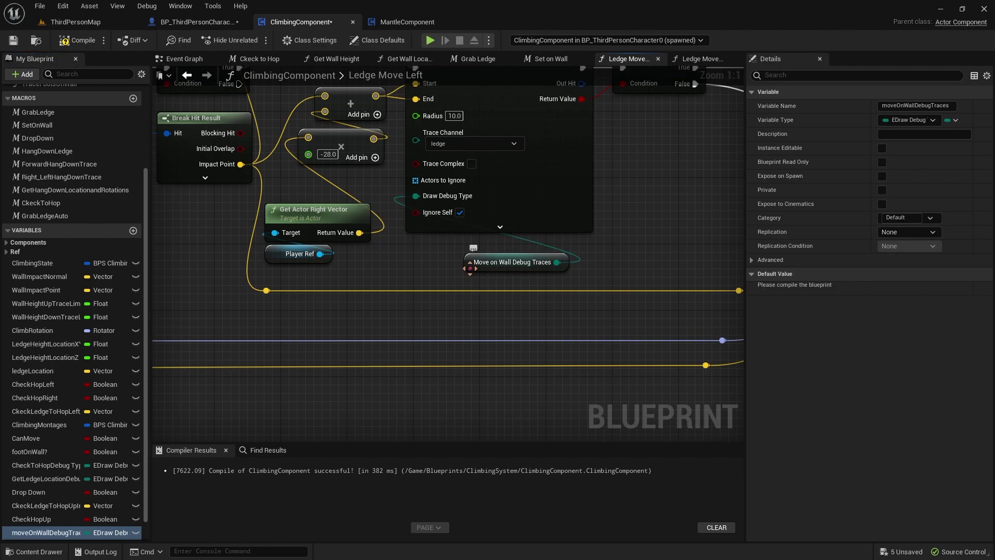
{"action": "left_click_drag", "start_coordinate": [469, 268], "coordinate": [407, 252]}
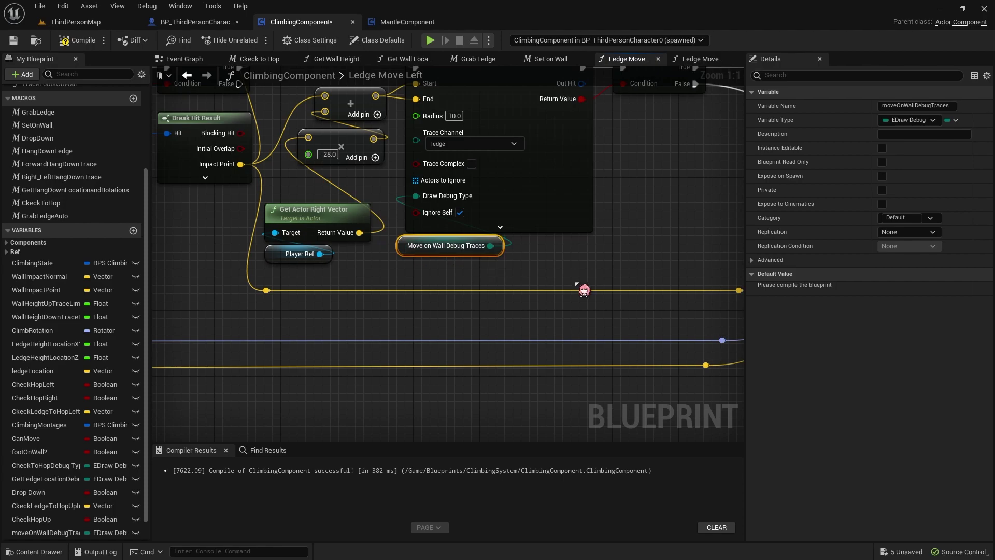
Wire moveOnWallDebugTraces getters into the other sphere traces' Draw Debug Type pins
{"action": "scroll", "coordinate": [523, 263], "scroll_direction": "down", "scroll_amount": 4}
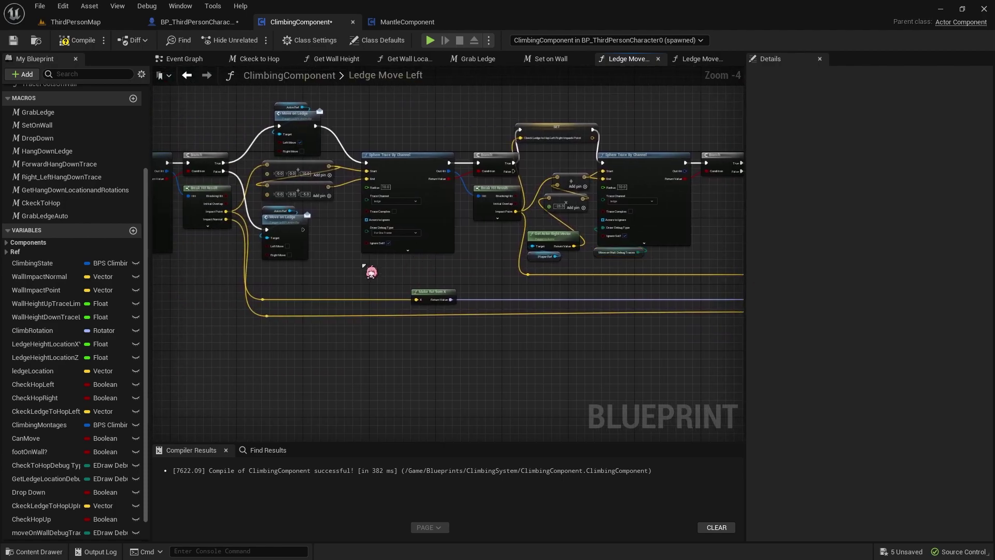
{"action": "scroll", "coordinate": [373, 271], "scroll_direction": "up", "scroll_amount": 3}
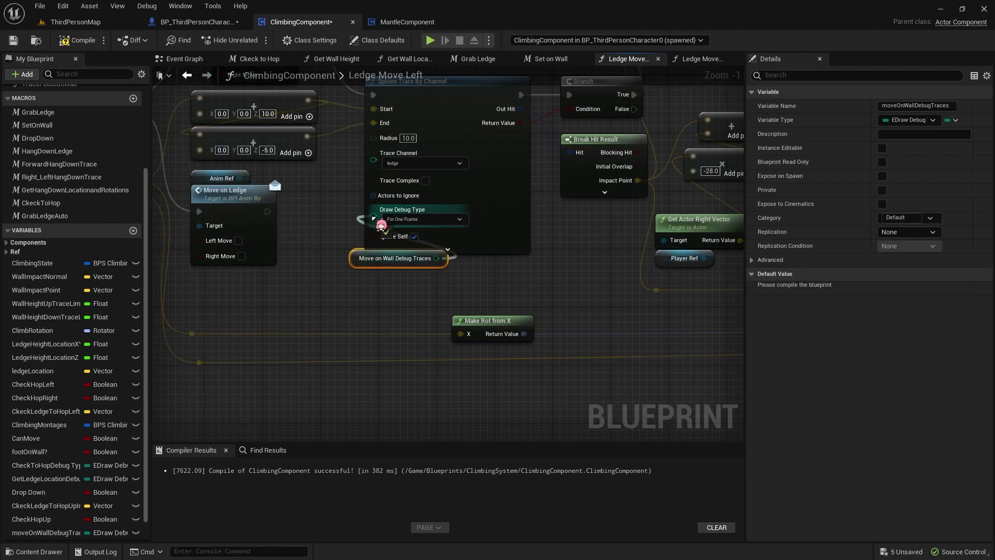
{"action": "left_click_drag", "start_coordinate": [440, 259], "coordinate": [373, 210]}
{"action": "key", "text": "ctrl+z"}
{"action": "mouse_move", "coordinate": [379, 263]}
{"action": "right_mouse_down"}
{"action": "mouse_move", "coordinate": [276, 283]}
{"action": "mouse_move", "coordinate": [399, 293]}
{"action": "right_mouse_up"}
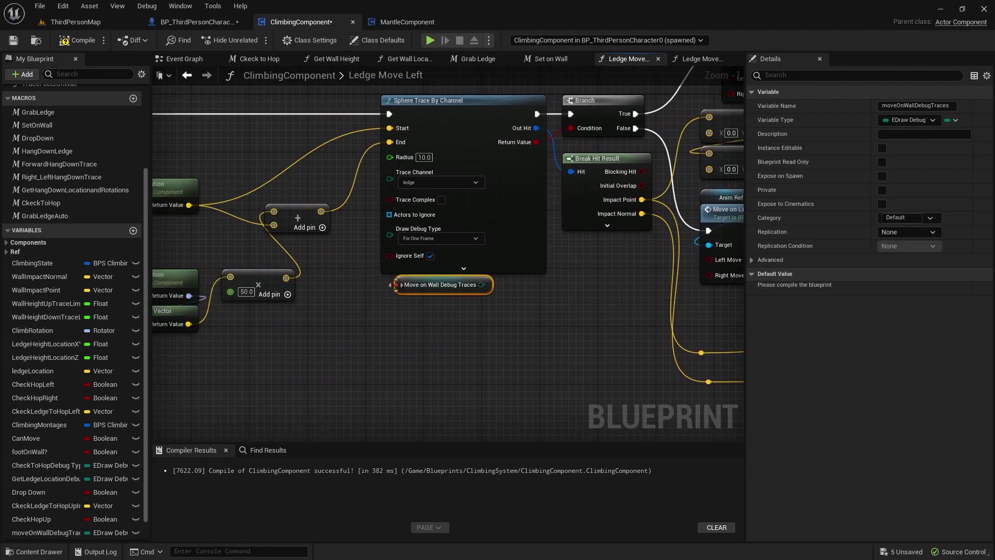
{"action": "mouse_move", "coordinate": [466, 284]}
{"action": "left_mouse_down"}
{"action": "mouse_move", "coordinate": [427, 267]}
{"action": "mouse_move", "coordinate": [389, 228]}
{"action": "left_mouse_up"}
{"action": "scroll", "coordinate": [354, 213], "scroll_direction": "down", "scroll_amount": 4}
Locate the Check to Hop call and peek into the Move on Ledge function graph
{"action": "right_click_drag", "start_coordinate": [334, 231], "coordinate": [83, 237]}
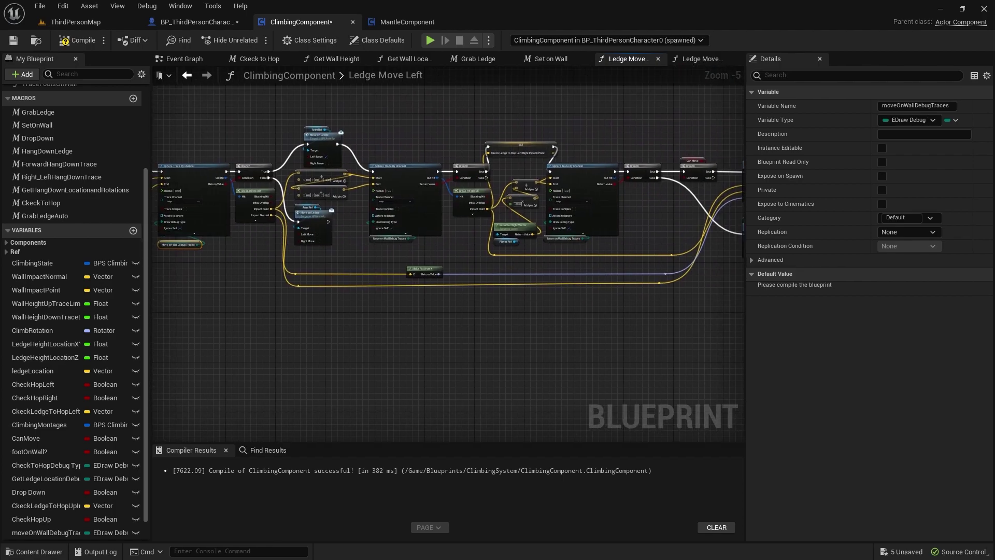
{"action": "right_click_drag", "start_coordinate": [489, 236], "coordinate": [238, 243]}
{"action": "scroll", "coordinate": [561, 236], "scroll_direction": "up", "scroll_amount": 3}
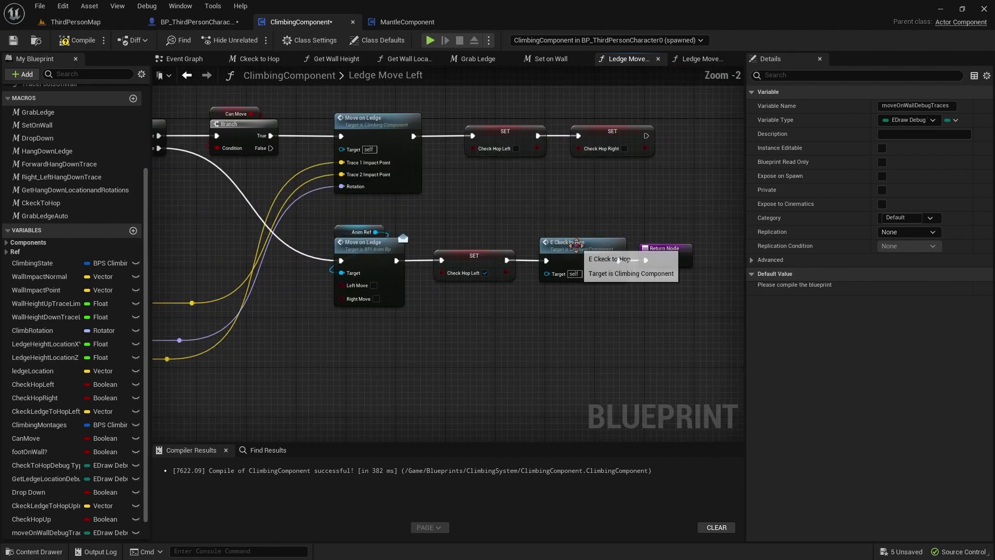
{"action": "left_click", "coordinate": [601, 250]}
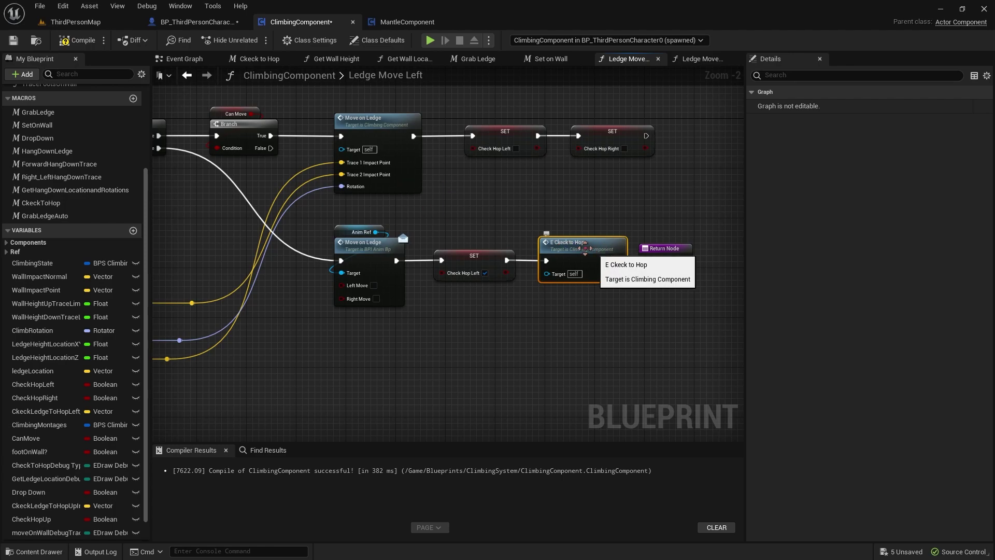
{"action": "double_click", "coordinate": [414, 178]}
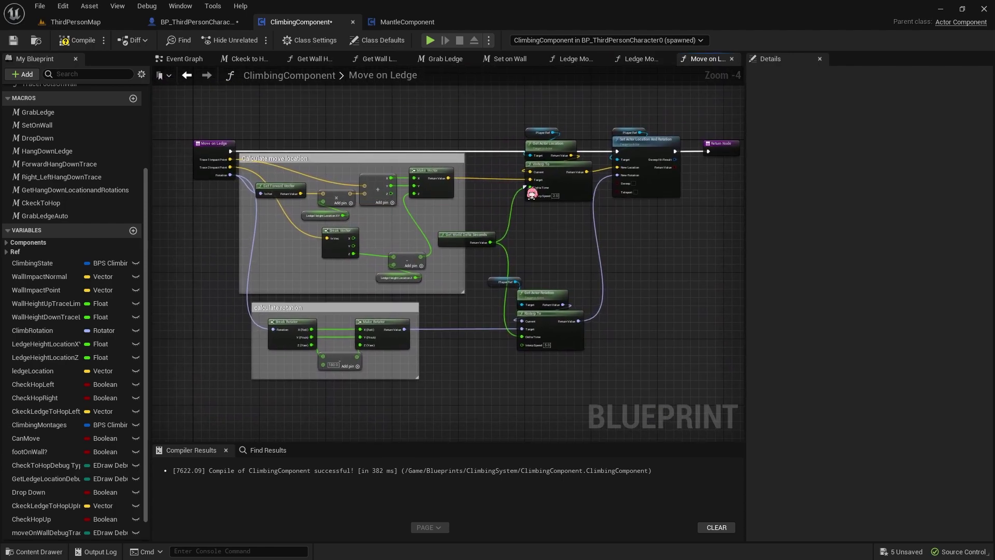
{"action": "key", "text": "alt+Left"}
{"action": "key", "text": "alt+Left"}
Open the Check to Hop macro and pan across its two sphere traces and branch
{"action": "scroll", "coordinate": [599, 263], "scroll_direction": "up", "scroll_amount": 3}
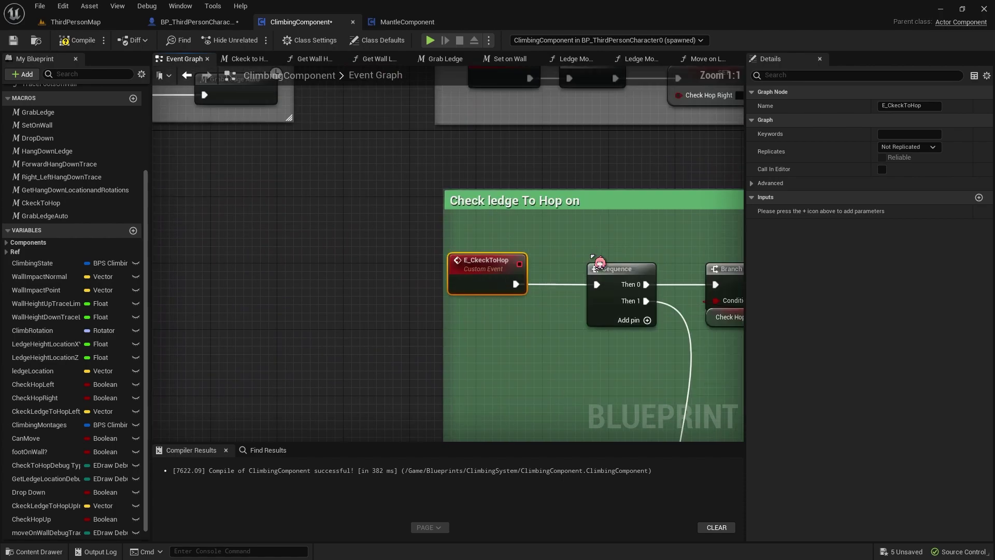
{"action": "scroll", "coordinate": [600, 262], "scroll_direction": "down", "scroll_amount": 5}
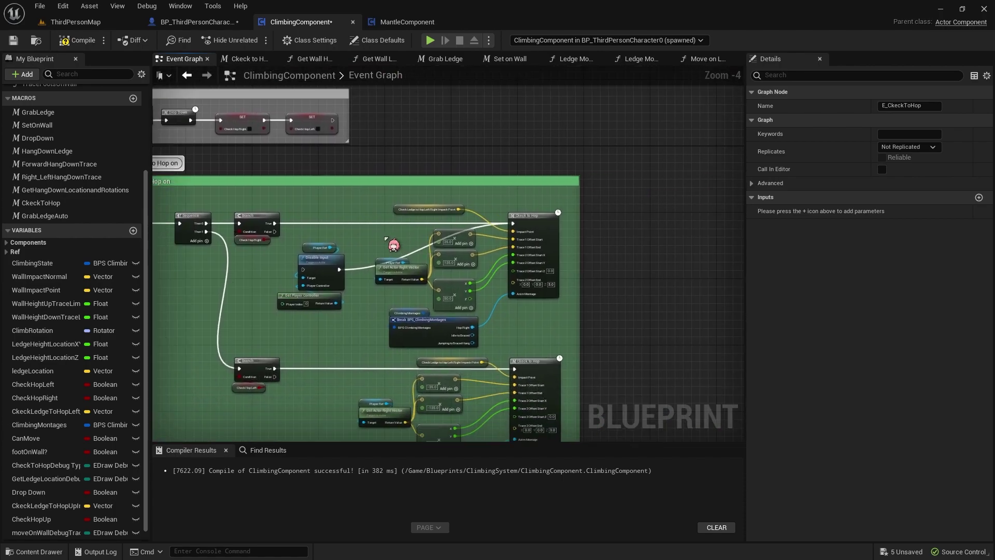
{"action": "double_click", "coordinate": [539, 234]}
{"action": "right_click_drag", "start_coordinate": [254, 286], "coordinate": [290, 140]}
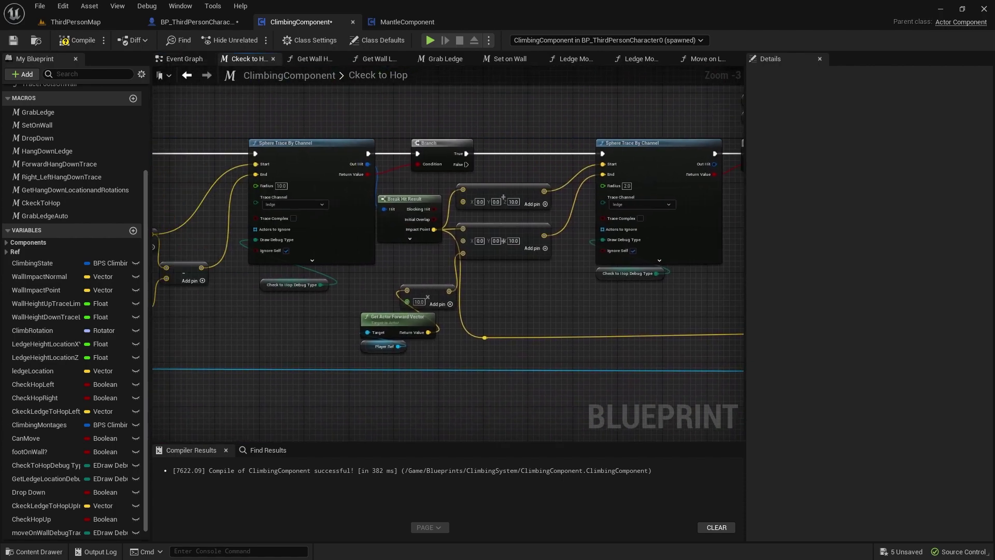
{"action": "right_click_drag", "start_coordinate": [651, 266], "coordinate": [384, 261]}
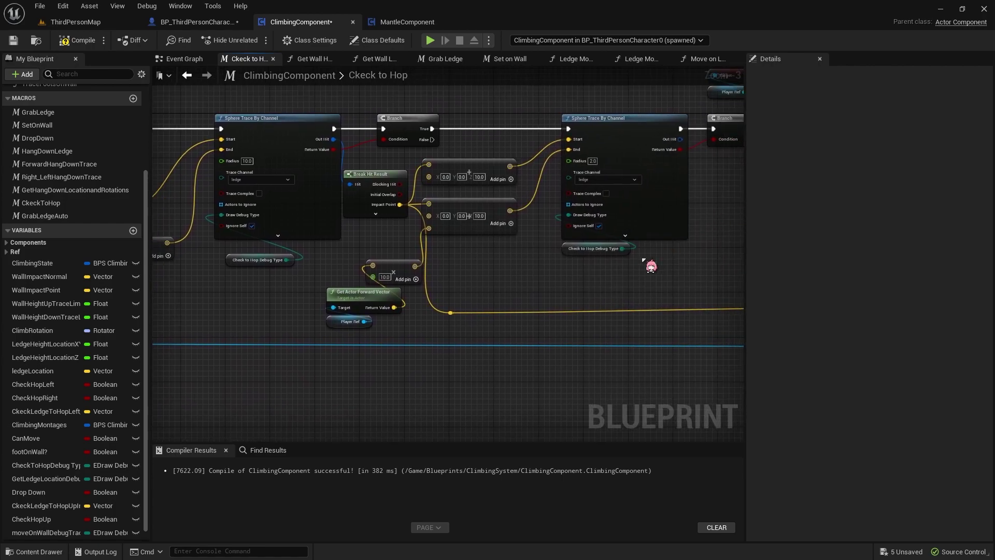
Compile and save, then set moveOnWallDebugTraces' default value to None and recompile
{"action": "left_click", "coordinate": [78, 39]}
{"action": "left_click", "coordinate": [13, 40]}
{"action": "scroll", "coordinate": [74, 540], "scroll_direction": "down", "scroll_amount": 1}
{"action": "left_click", "coordinate": [73, 519]}
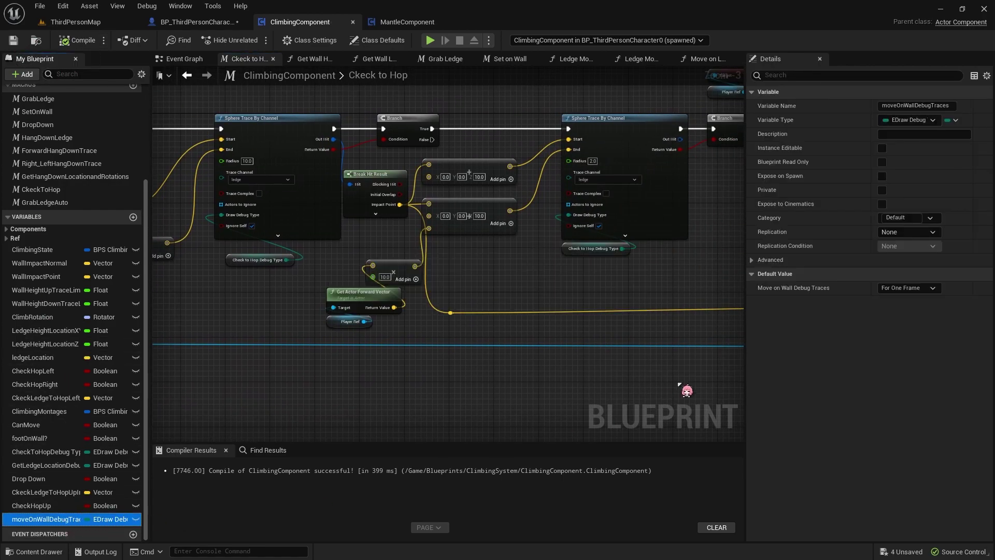
{"action": "left_click", "coordinate": [910, 287]}
{"action": "left_click", "coordinate": [911, 299]}
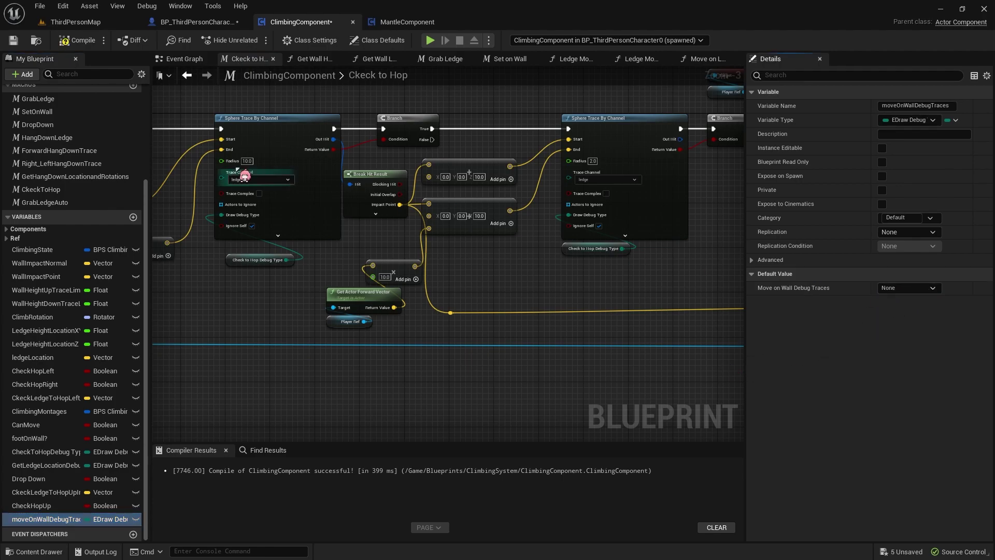
{"action": "left_click", "coordinate": [78, 40]}
Put moveOnWallDebugTraces, CheckToHopDebugType and GetLedgeLocationDebugType into a Debug category
{"action": "left_click", "coordinate": [902, 218]}
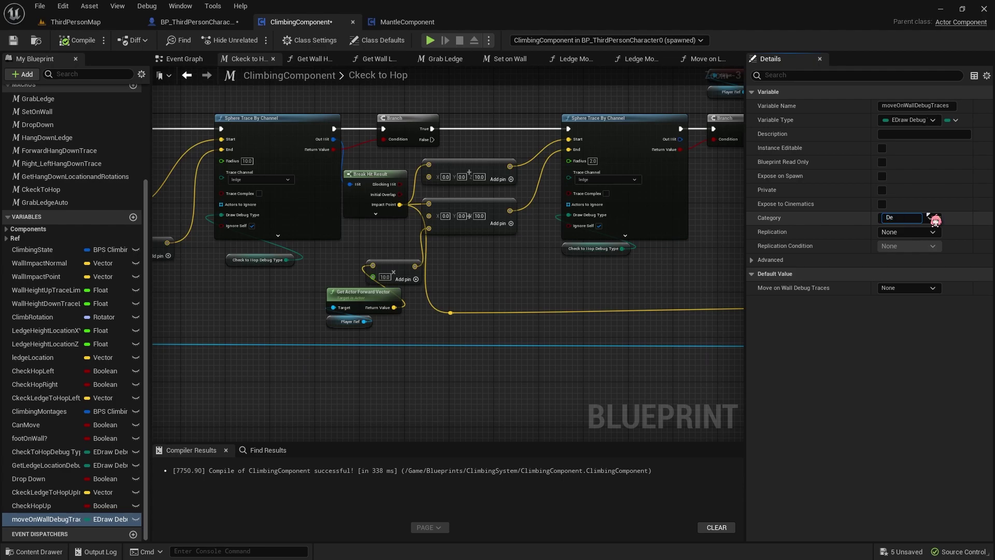
{"action": "type", "text": "bug"}
{"action": "key", "text": "Return"}
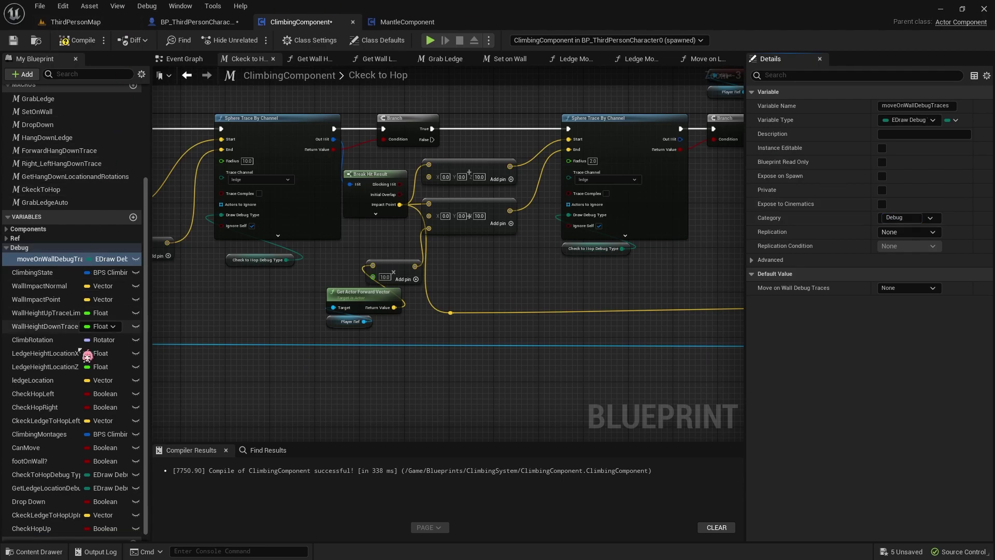
{"action": "left_click_drag", "start_coordinate": [53, 478], "coordinate": [29, 249]}
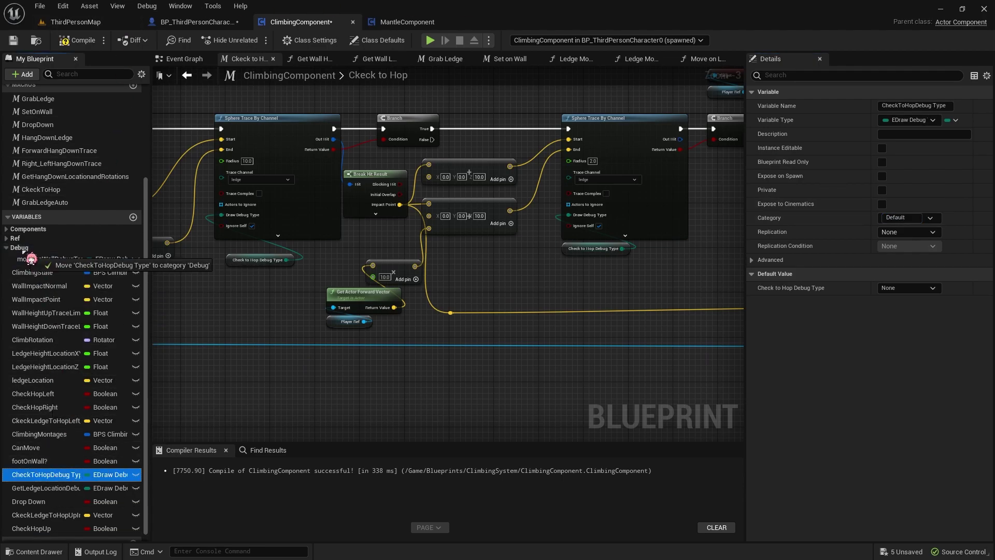
{"action": "left_click_drag", "start_coordinate": [39, 488], "coordinate": [15, 259]}
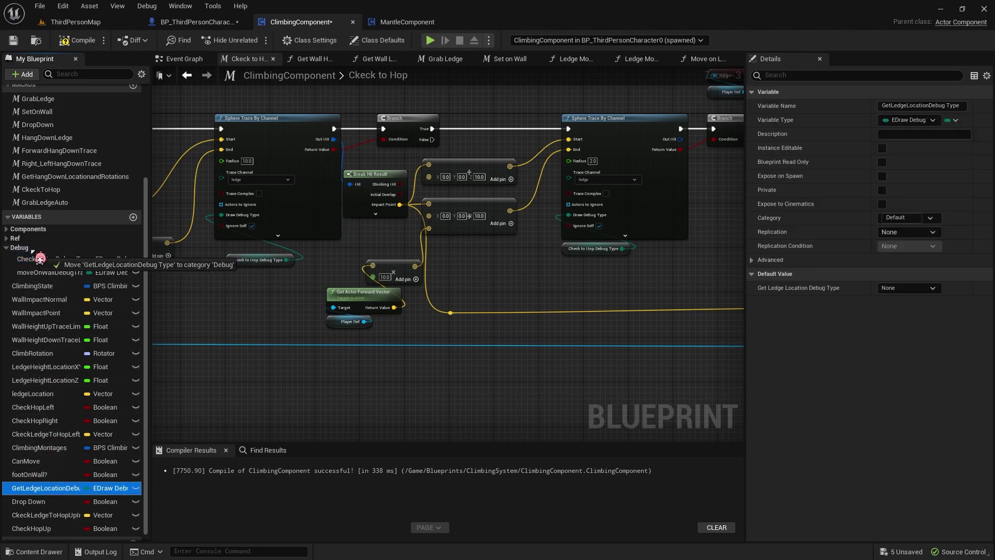
Quick-test ThirdPersonMap with Alt+P, save BP_ThirdPersonCharacter, and return to ClimbingComponent's Check to Hop graph
{"action": "left_click", "coordinate": [78, 21]}
{"action": "key", "text": "alt+p"}
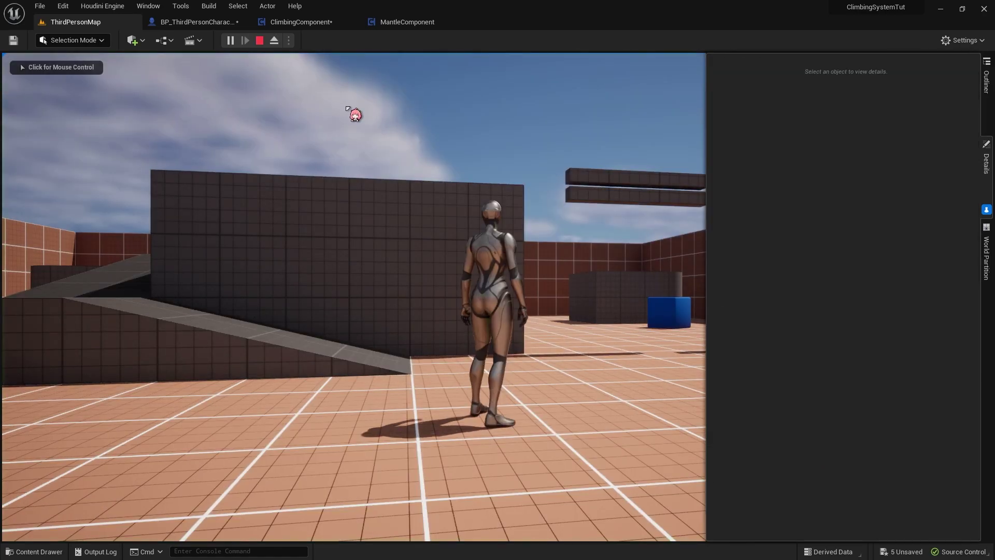
{"action": "key", "text": "Escape"}
{"action": "left_click", "coordinate": [194, 22]}
{"action": "left_click", "coordinate": [13, 42]}
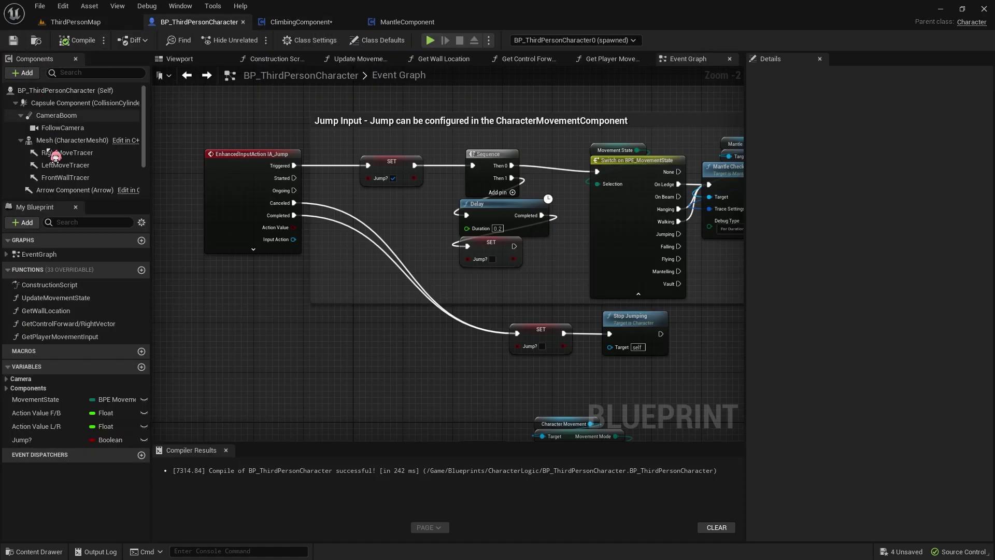
{"action": "left_click", "coordinate": [300, 22]}
{"action": "scroll", "coordinate": [65, 202], "scroll_direction": "up", "scroll_amount": 4}
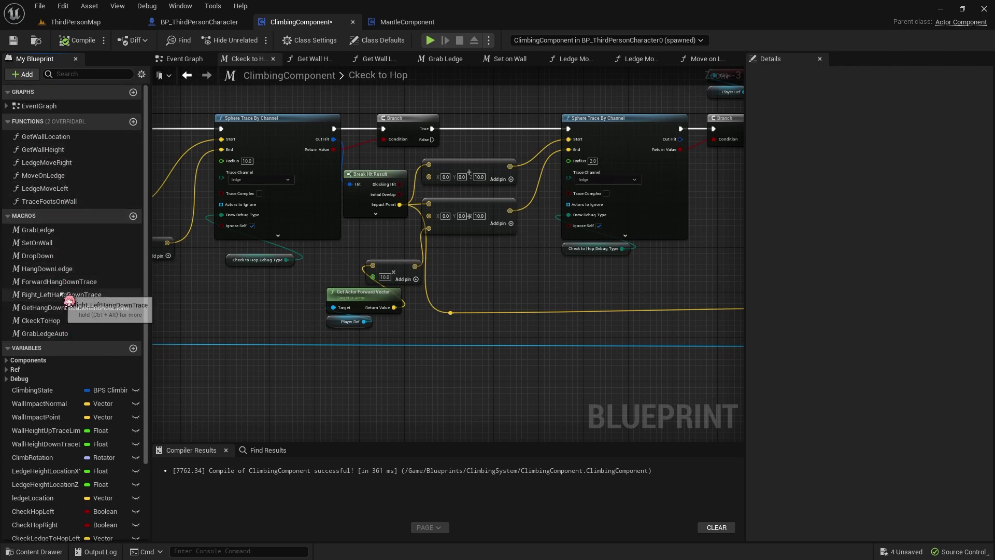
Promote Trace Foots on Wall's Draw Debug Type pin to a variable named FootTraceOnWallDebugTrace
{"action": "double_click", "coordinate": [61, 202]}
{"action": "scroll", "coordinate": [414, 316], "scroll_direction": "up", "scroll_amount": 4}
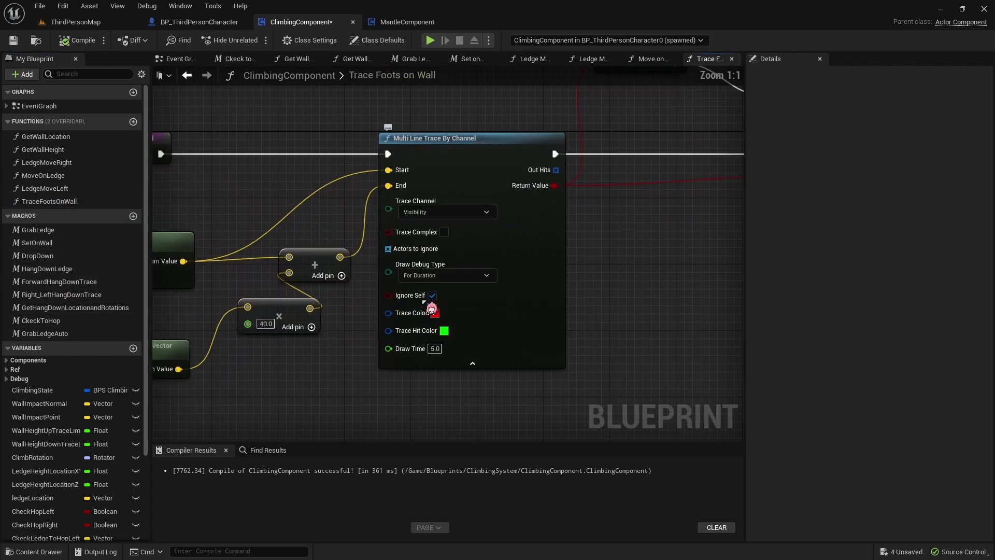
{"action": "left_click", "coordinate": [410, 276]}
{"action": "left_click", "coordinate": [410, 286]}
{"action": "right_click", "coordinate": [396, 278]}
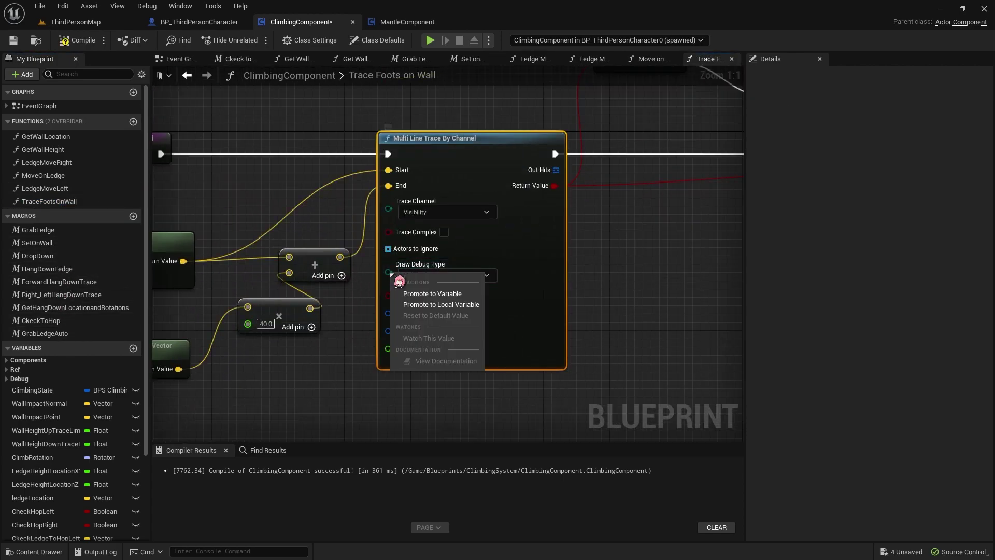
{"action": "left_click", "coordinate": [422, 303]}
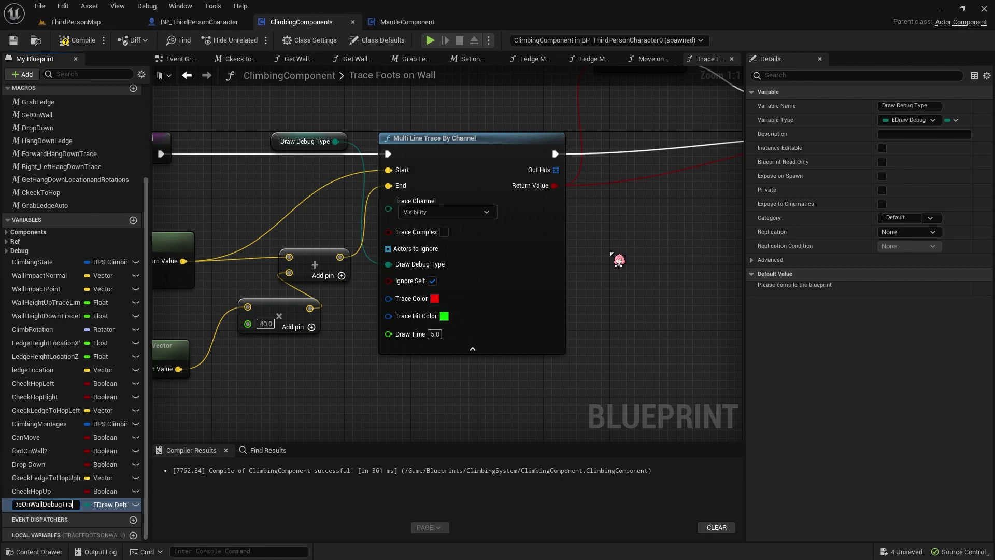
{"action": "key", "text": "Return"}
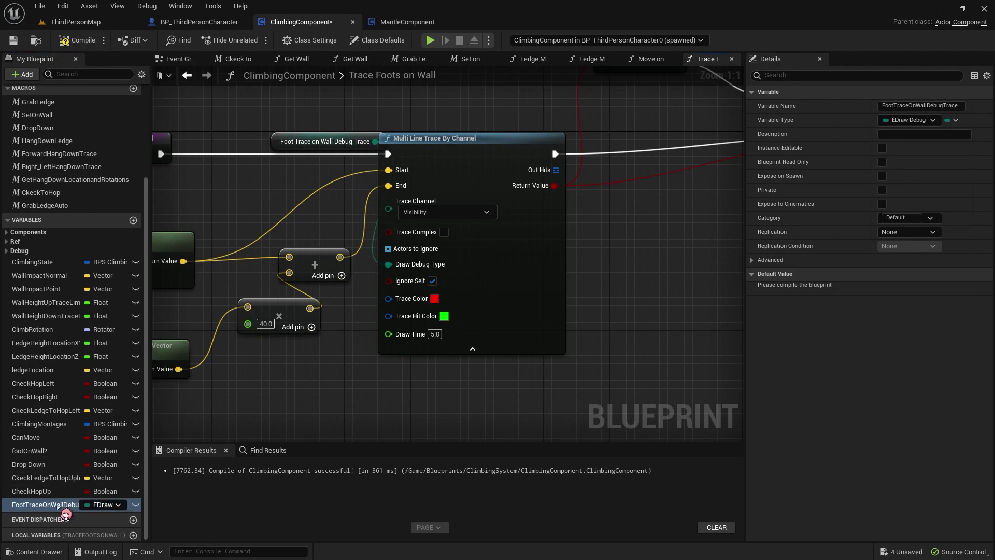
Move FootTraceOnWallDebugTrace into the Debug category, compile, and keep its default at None
{"action": "left_click_drag", "start_coordinate": [62, 510], "coordinate": [29, 256]}
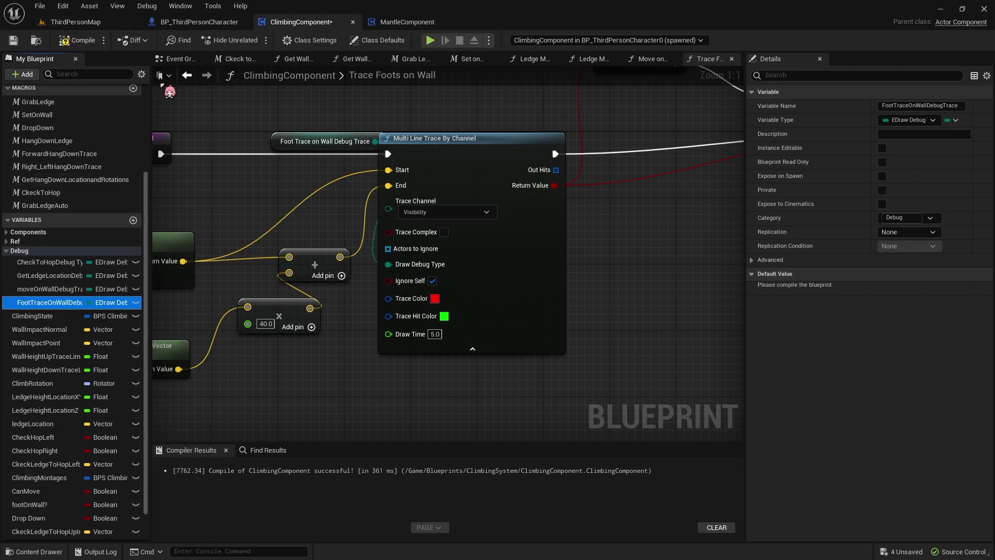
{"action": "left_click", "coordinate": [77, 41]}
{"action": "left_click", "coordinate": [928, 288]}
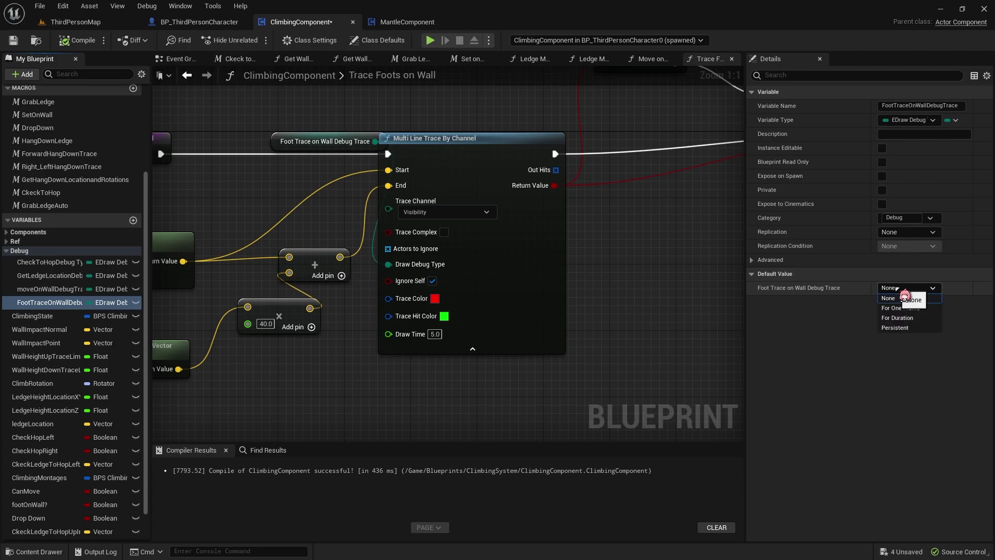
{"action": "scroll", "coordinate": [556, 193], "scroll_direction": "down", "scroll_amount": 5}
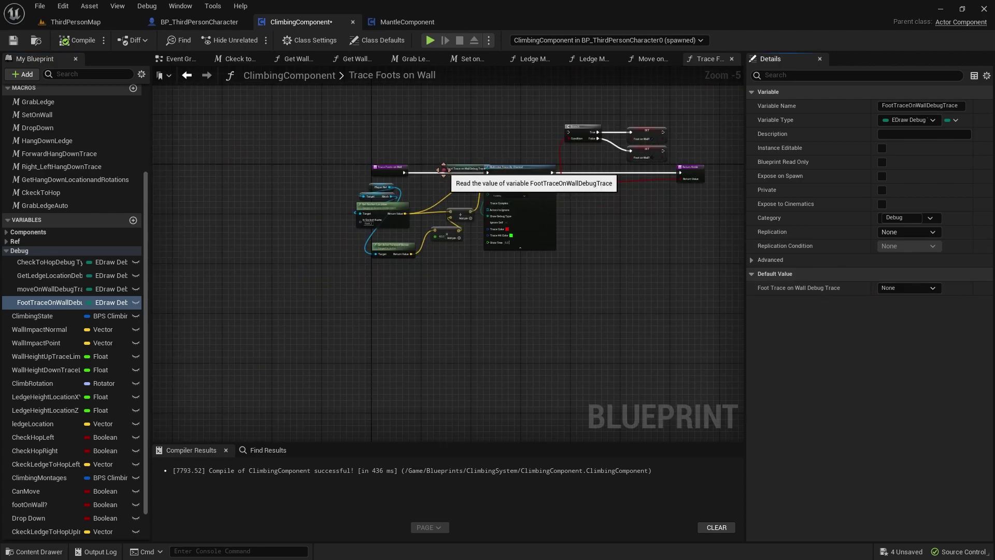
{"action": "left_click_drag", "start_coordinate": [447, 182], "coordinate": [485, 261]}
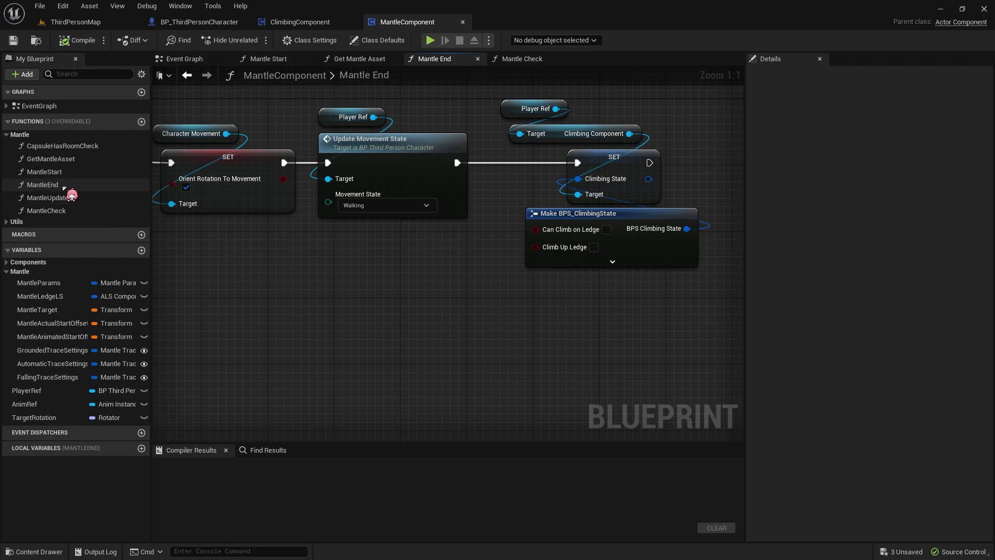
Inspect Mantle End's movement state and movement mode dropdowns, leaving the mode at Walking
{"action": "left_click", "coordinate": [363, 206]}
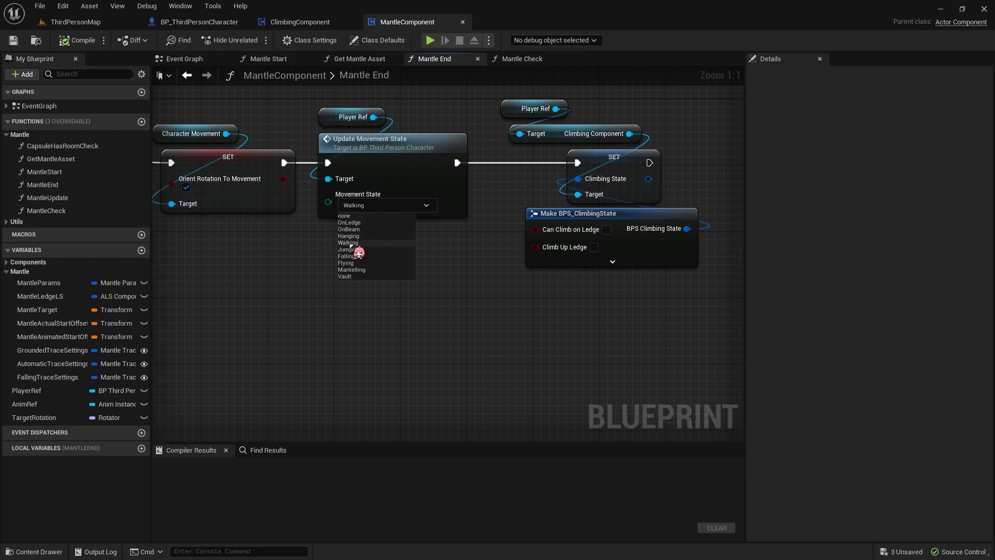
{"action": "left_click", "coordinate": [355, 242]}
{"action": "left_click", "coordinate": [447, 204]}
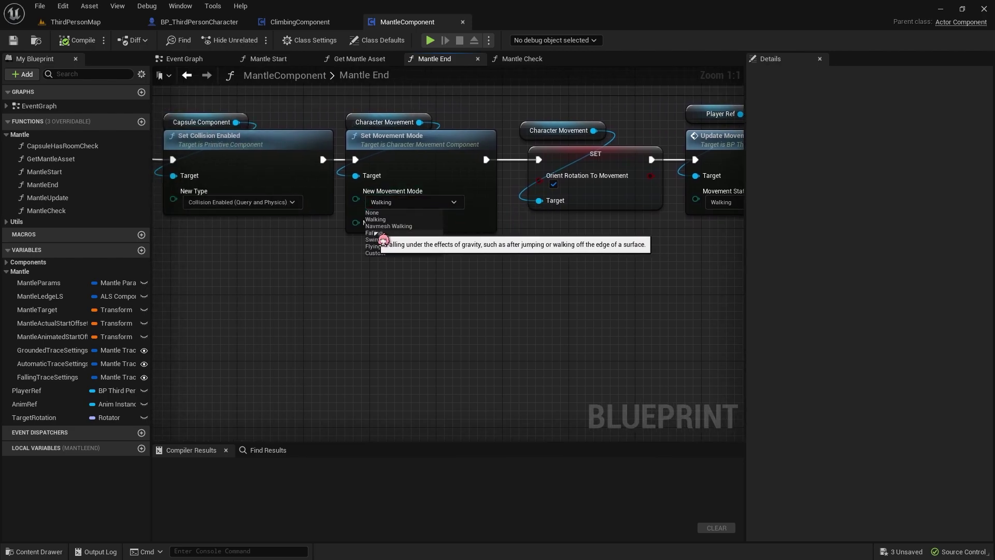
{"action": "key", "text": "Escape"}
{"action": "right_click_drag", "start_coordinate": [388, 236], "coordinate": [566, 242]}
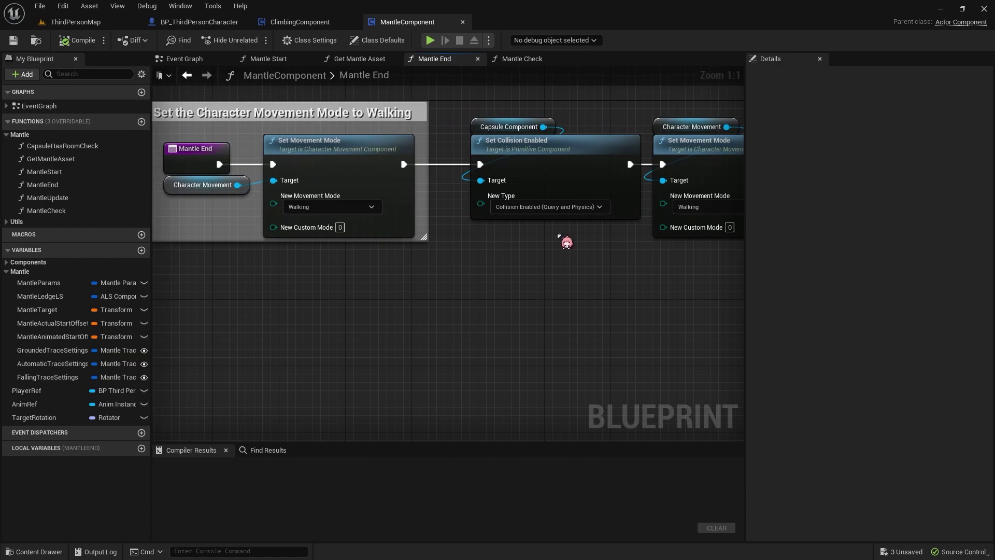
{"action": "left_click", "coordinate": [362, 206]}
{"action": "left_click", "coordinate": [321, 234]}
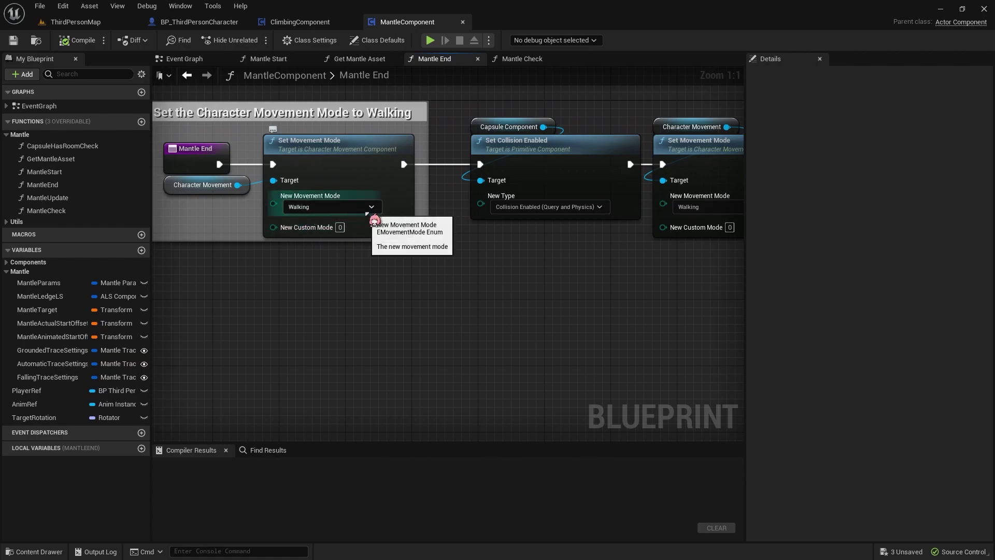
{"action": "right_click_drag", "start_coordinate": [613, 257], "coordinate": [111, 255]}
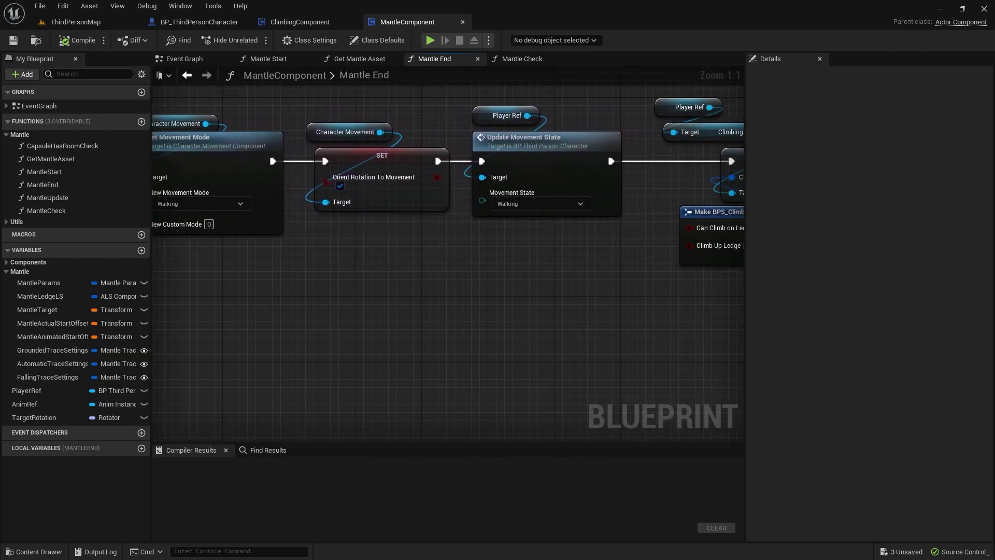
{"action": "right_click_drag", "start_coordinate": [334, 258], "coordinate": [162, 262]}
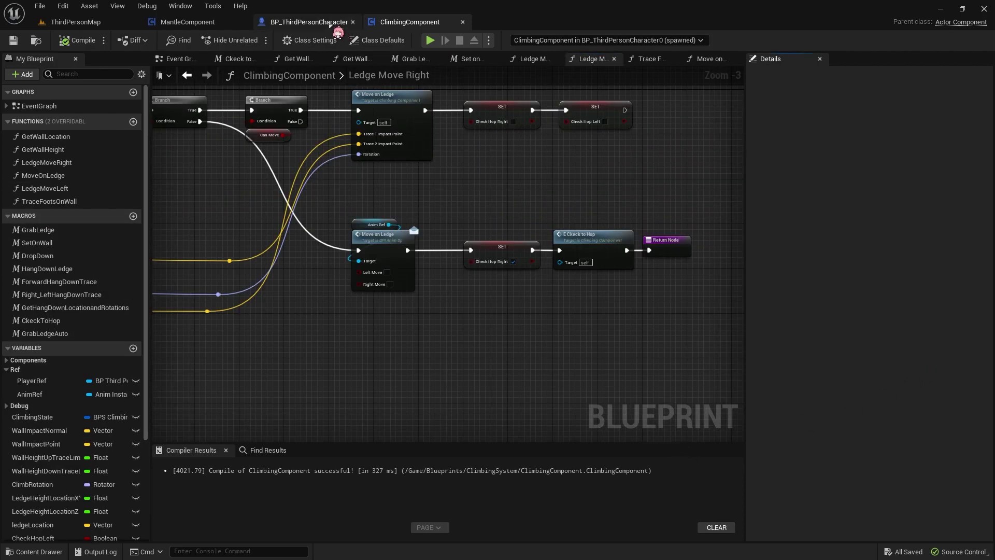
Add an Enable Move? Boolean to BP_ThirdPersonCharacter, gate IA_Move Triggered through a Branch on it, and compile
{"action": "left_click", "coordinate": [311, 22]}
{"action": "left_click", "coordinate": [141, 366]}
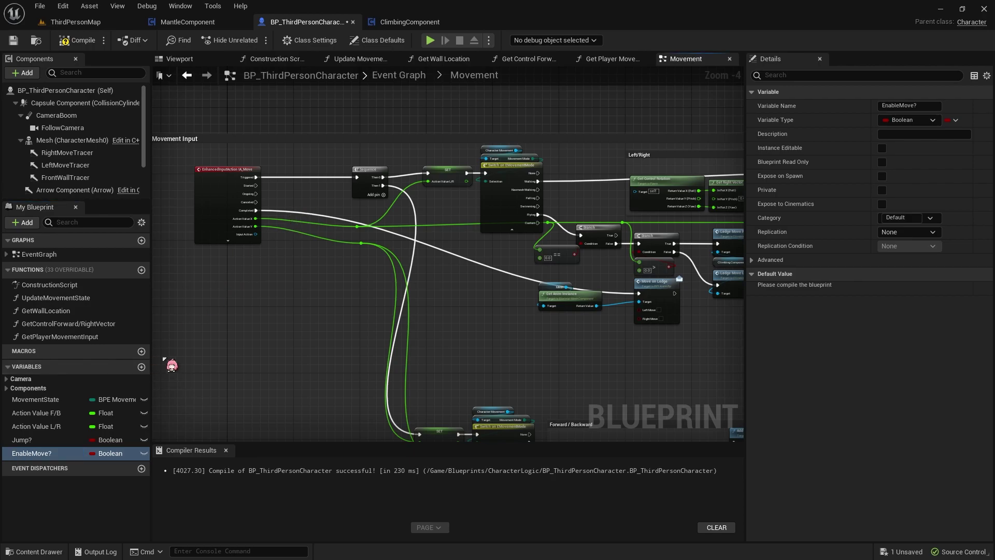
{"action": "mouse_move", "coordinate": [50, 459]}
{"action": "left_mouse_down"}
{"action": "mouse_move", "coordinate": [285, 215]}
{"action": "mouse_move", "coordinate": [319, 170]}
{"action": "mouse_move", "coordinate": [302, 161]}
{"action": "mouse_move", "coordinate": [320, 223]}
{"action": "left_mouse_up"}
{"action": "scroll", "coordinate": [279, 194], "scroll_direction": "up", "scroll_amount": 4}
{"action": "left_click", "coordinate": [290, 178]}
{"action": "left_click_drag", "start_coordinate": [355, 168], "coordinate": [440, 169]}
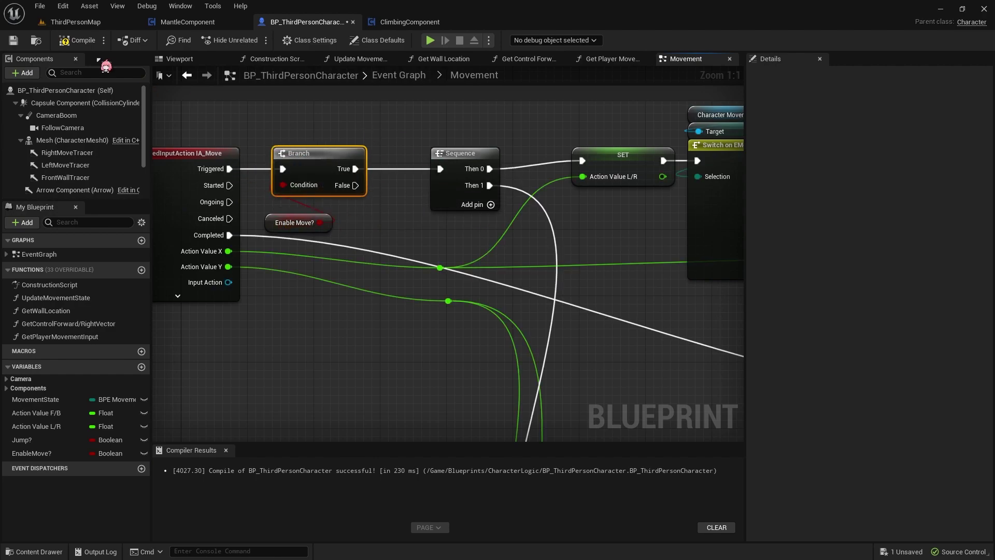
{"action": "left_click", "coordinate": [78, 40]}
{"action": "right_click_drag", "start_coordinate": [205, 113], "coordinate": [267, 112]}
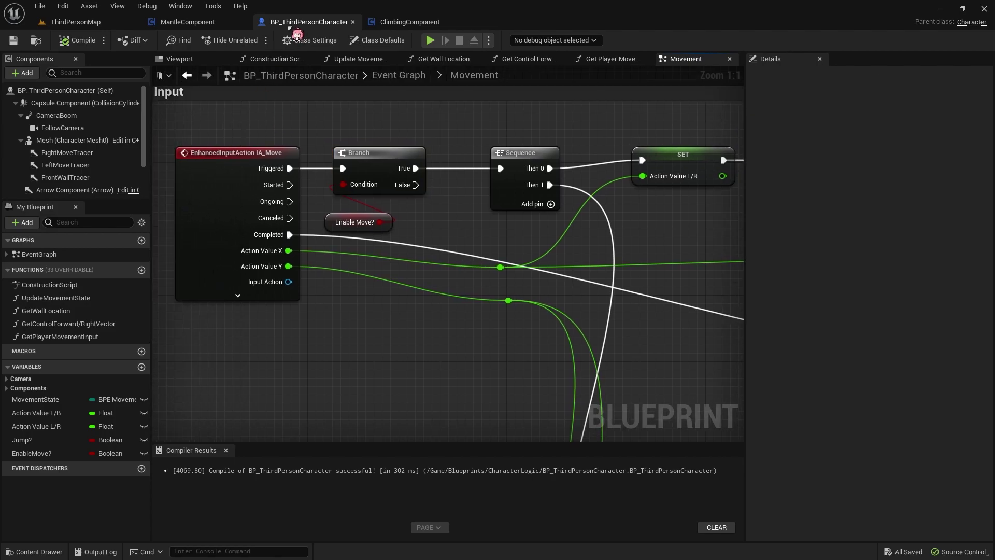
{"action": "left_click", "coordinate": [409, 22]}
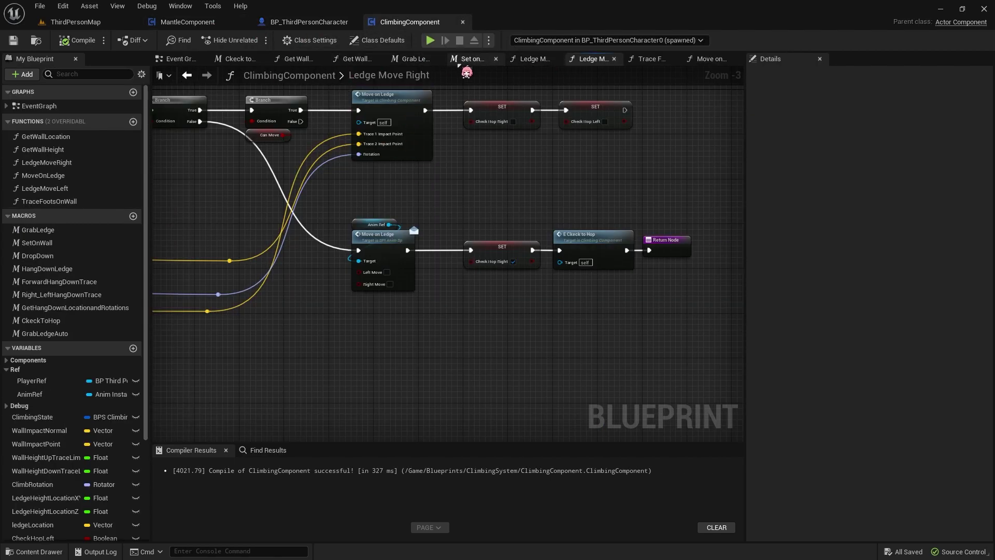
In the Set on Wall macro, shift the lower Play Montage nodes right and down to make room
{"action": "double_click", "coordinate": [37, 244]}
{"action": "scroll", "coordinate": [484, 234], "scroll_direction": "down", "scroll_amount": 3}
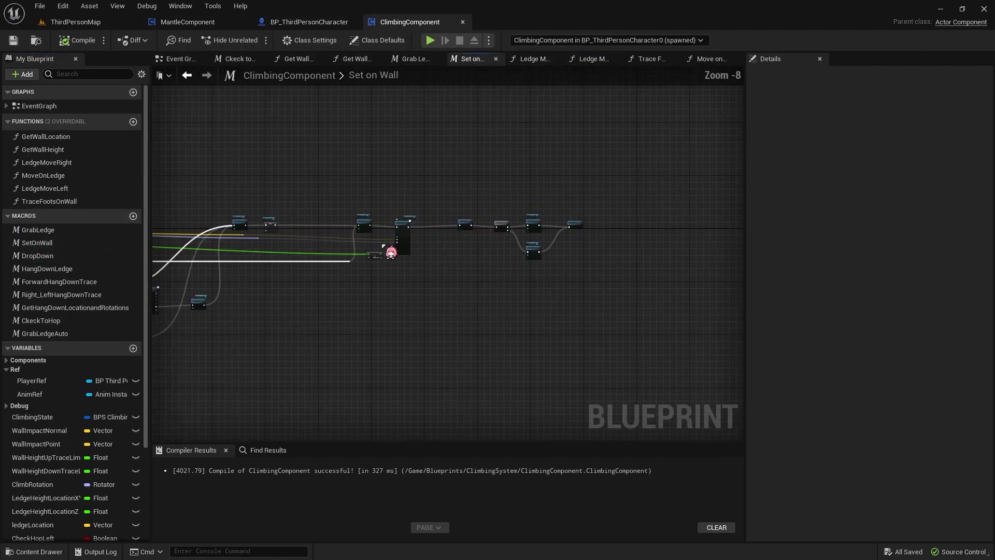
{"action": "right_click_drag", "start_coordinate": [389, 251], "coordinate": [572, 182]}
{"action": "scroll", "coordinate": [572, 182], "scroll_direction": "up", "scroll_amount": 3}
{"action": "left_click_drag", "start_coordinate": [363, 199], "coordinate": [515, 346]}
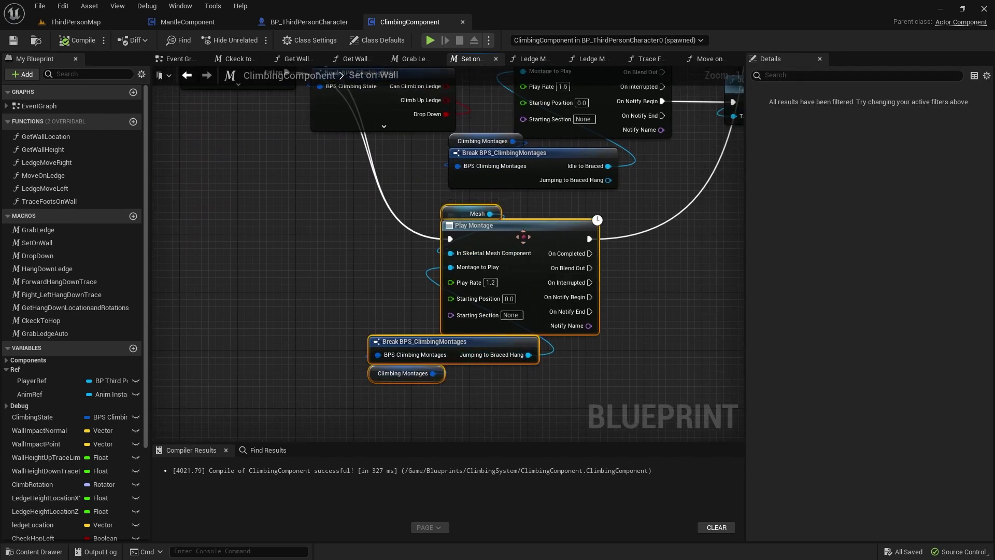
{"action": "left_click_drag", "start_coordinate": [509, 225], "coordinate": [560, 284]}
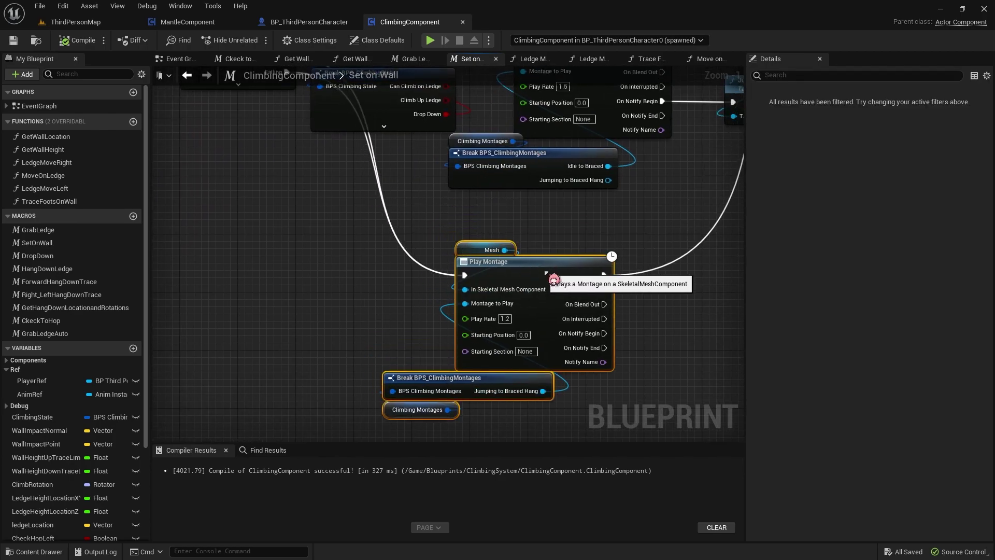
{"action": "left_click", "coordinate": [404, 324]}
Add a Player Ref Set Enable Move? node between the Jumping output and the lower Play Montage
{"action": "mouse_move", "coordinate": [31, 381]}
{"action": "left_mouse_down", "text": "ctrl"}
{"action": "mouse_move", "coordinate": [357, 300]}
{"action": "mouse_move", "coordinate": [357, 281]}
{"action": "left_mouse_up", "text": "ctrl"}
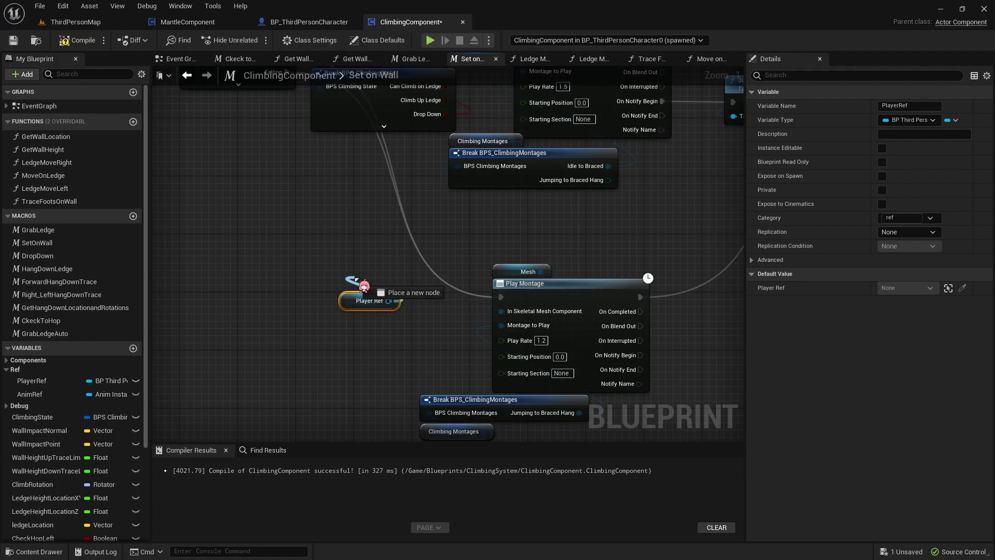
{"action": "type", "text": "enablemo"}
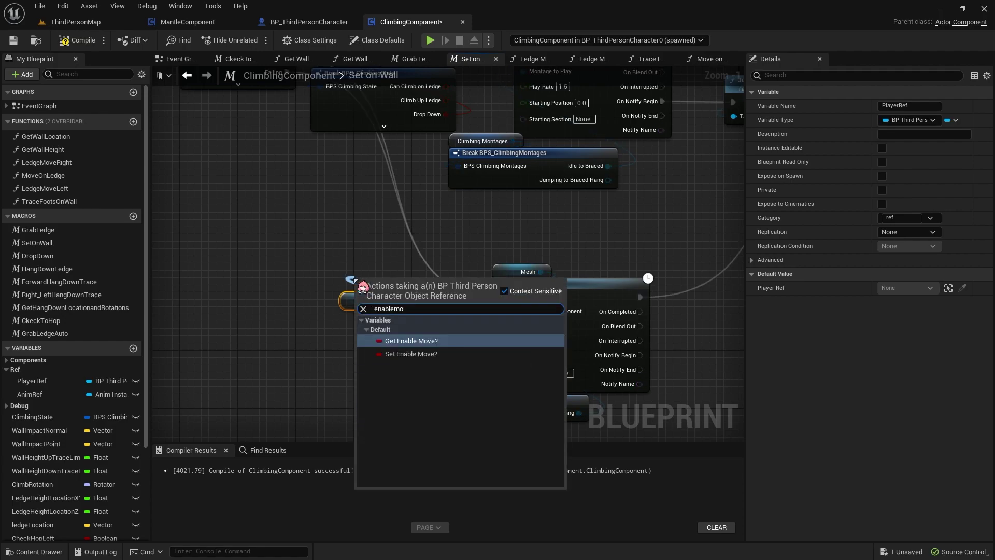
{"action": "key", "text": "Down"}
{"action": "key", "text": "Return"}
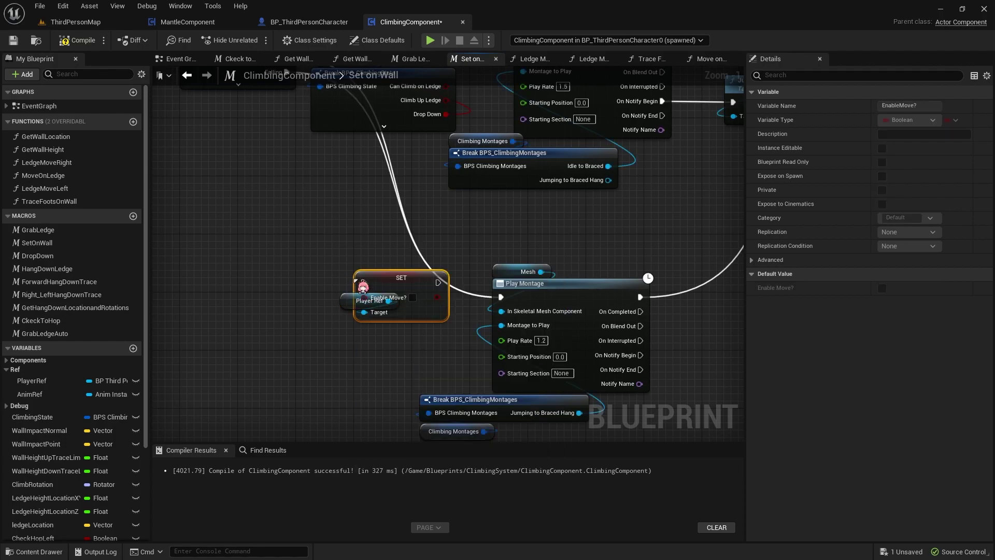
{"action": "right_click_drag", "start_coordinate": [317, 163], "coordinate": [324, 218]}
{"action": "left_click_drag", "start_coordinate": [298, 121], "coordinate": [371, 337], "text": "ctrl"}
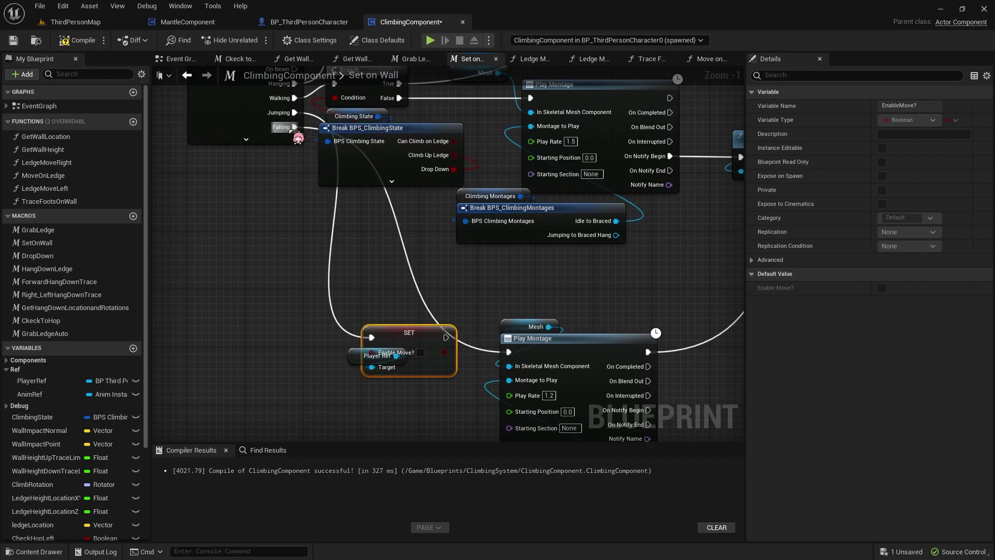
{"action": "left_click_drag", "start_coordinate": [446, 337], "coordinate": [509, 352]}
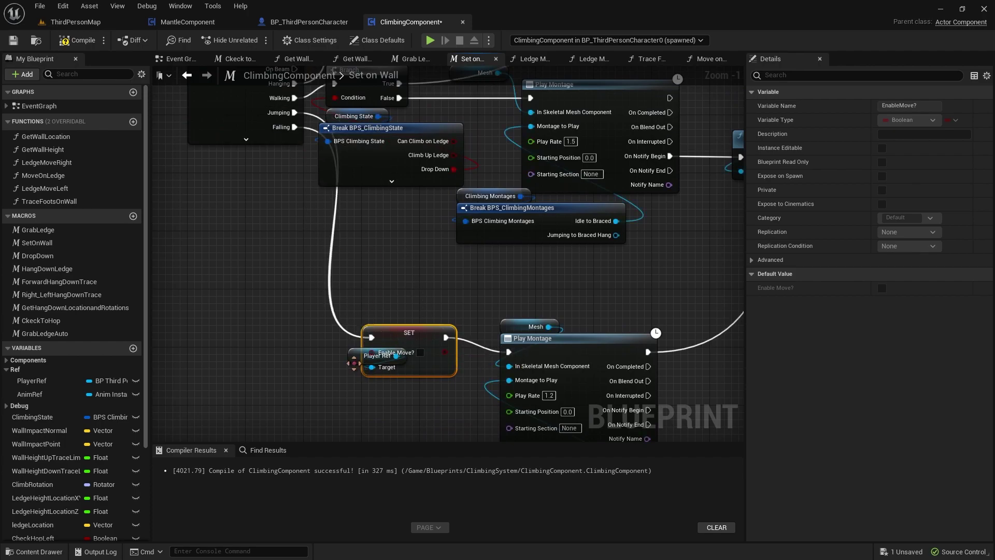
Tidy the SET and Player Ref nodes into place and save ClimbingComponent
{"action": "left_click_drag", "start_coordinate": [378, 356], "coordinate": [392, 384]}
{"action": "left_click", "coordinate": [425, 295]}
{"action": "left_click_drag", "start_coordinate": [425, 295], "coordinate": [373, 399]}
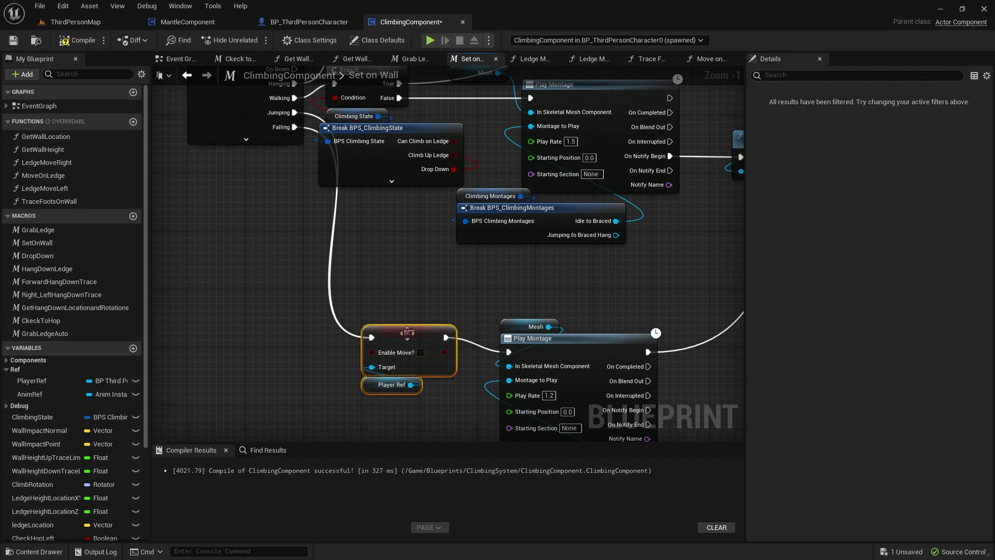
{"action": "left_click_drag", "start_coordinate": [409, 332], "coordinate": [409, 353]}
{"action": "left_click", "coordinate": [425, 292]}
{"action": "key", "text": "ctrl+s"}
Select the upper Play Montage, its Mesh getter and the Jump nodes
{"action": "scroll", "coordinate": [425, 292], "scroll_direction": "down", "scroll_amount": 2}
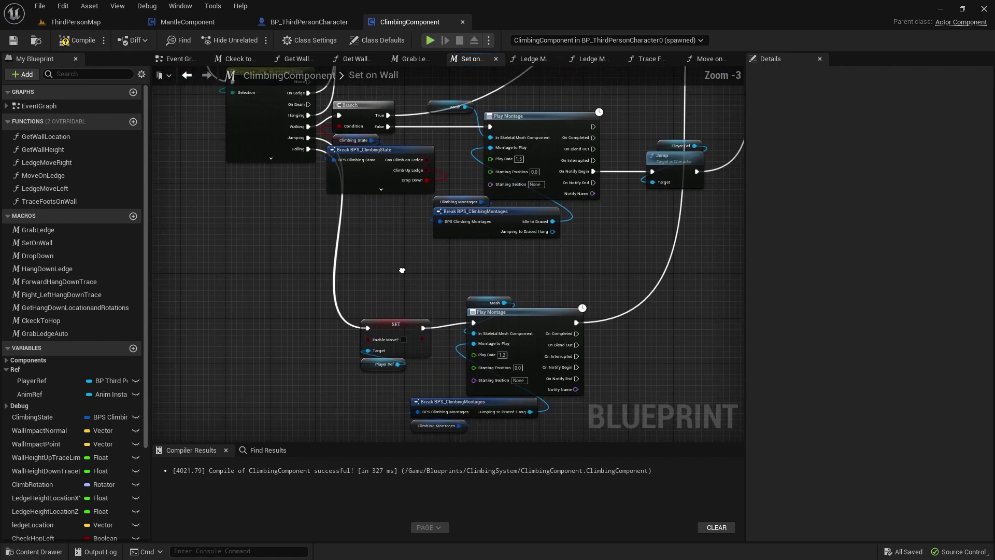
{"action": "left_click_drag", "start_coordinate": [317, 239], "coordinate": [506, 384]}
{"action": "right_click_drag", "start_coordinate": [435, 237], "coordinate": [360, 229]}
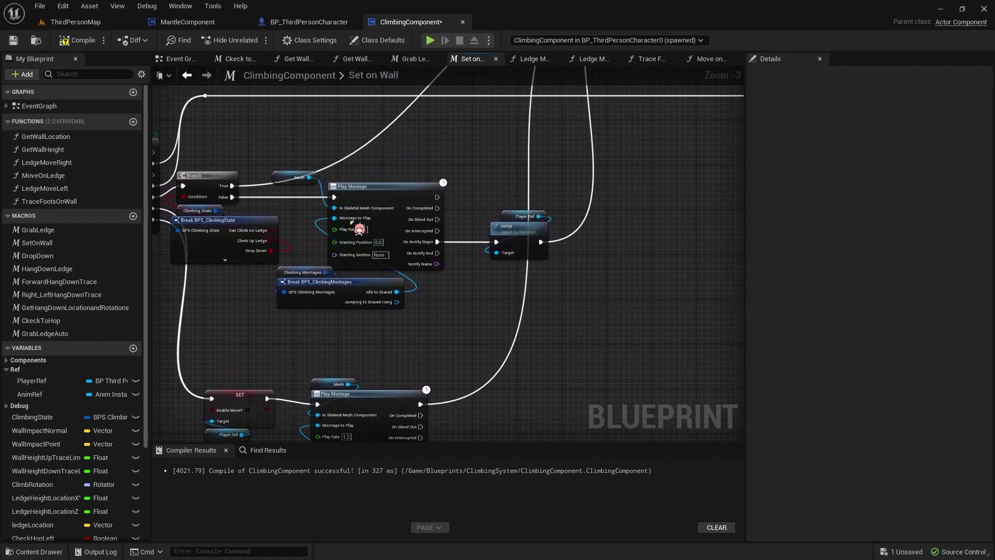
{"action": "left_click", "coordinate": [349, 178]}
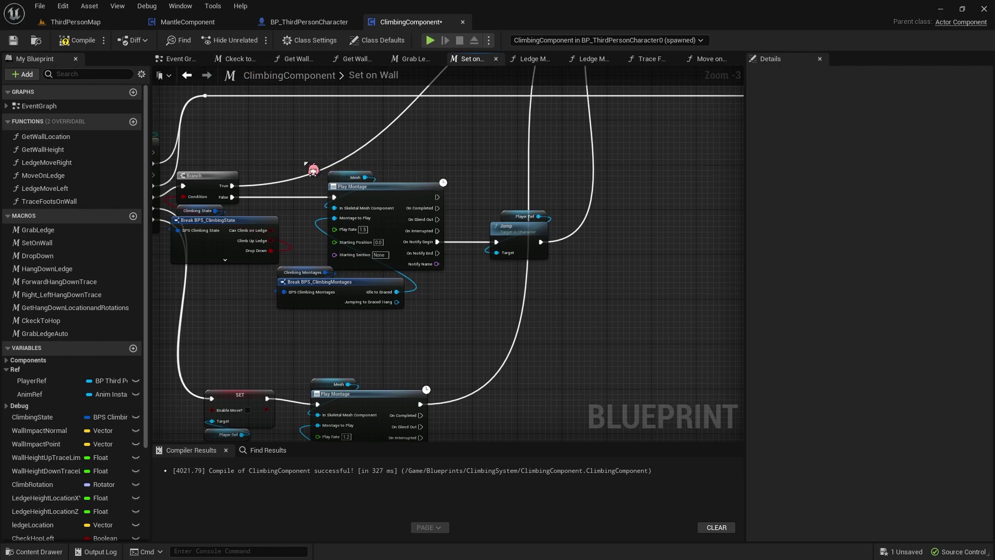
{"action": "left_click_drag", "start_coordinate": [311, 166], "coordinate": [573, 329]}
Wrap the selected nodes in a red comment titled 'For now not in Use' and save
{"action": "key", "text": "c"}
{"action": "scroll", "coordinate": [423, 217], "scroll_direction": "up", "scroll_amount": 3}
{"action": "type", "text": "For now not in Use"}
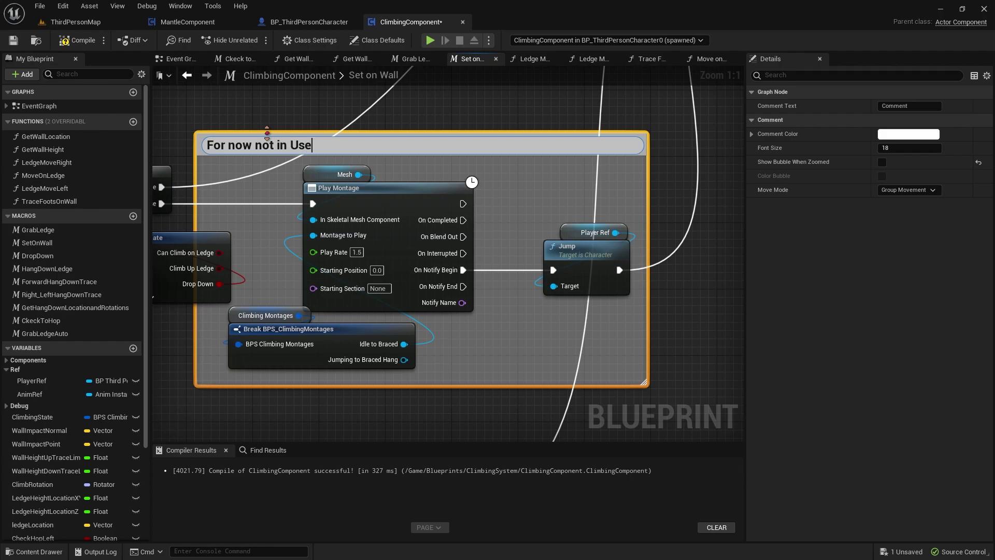
{"action": "key", "text": "Return"}
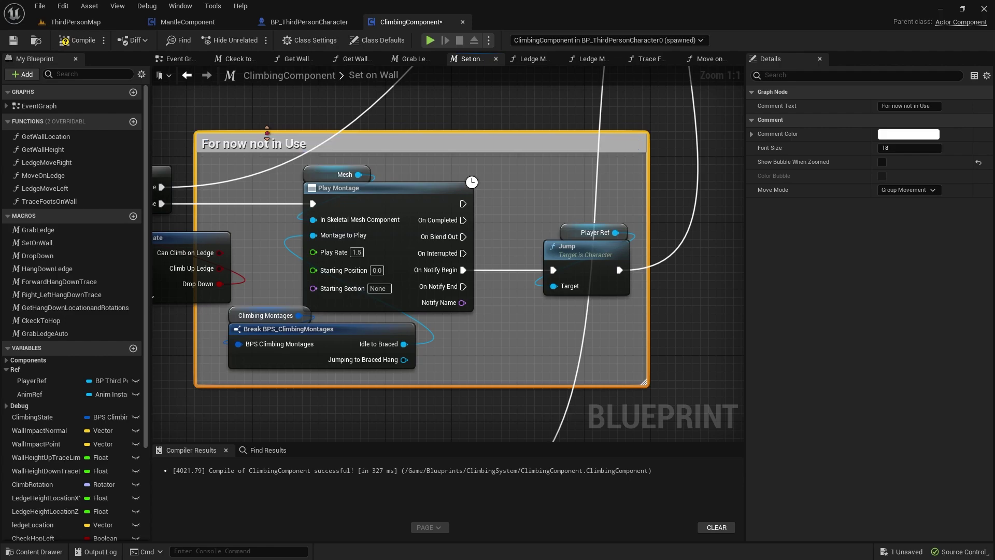
{"action": "left_click", "coordinate": [927, 134]}
{"action": "left_click_drag", "start_coordinate": [826, 311], "coordinate": [826, 179]}
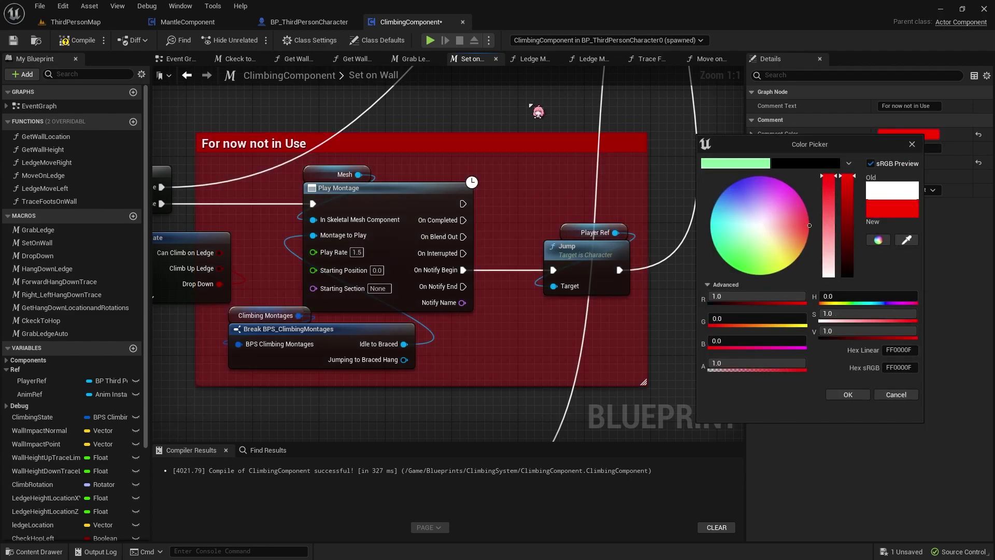
{"action": "left_click", "coordinate": [534, 129]}
{"action": "key", "text": "ctrl+s"}
Paste an Enable Move? setter (true) with Player Ref and wire it before Trace Foots on Wall
{"action": "scroll", "coordinate": [575, 150], "scroll_direction": "down", "scroll_amount": 8}
{"action": "right_click_drag", "start_coordinate": [671, 141], "coordinate": [377, 237]}
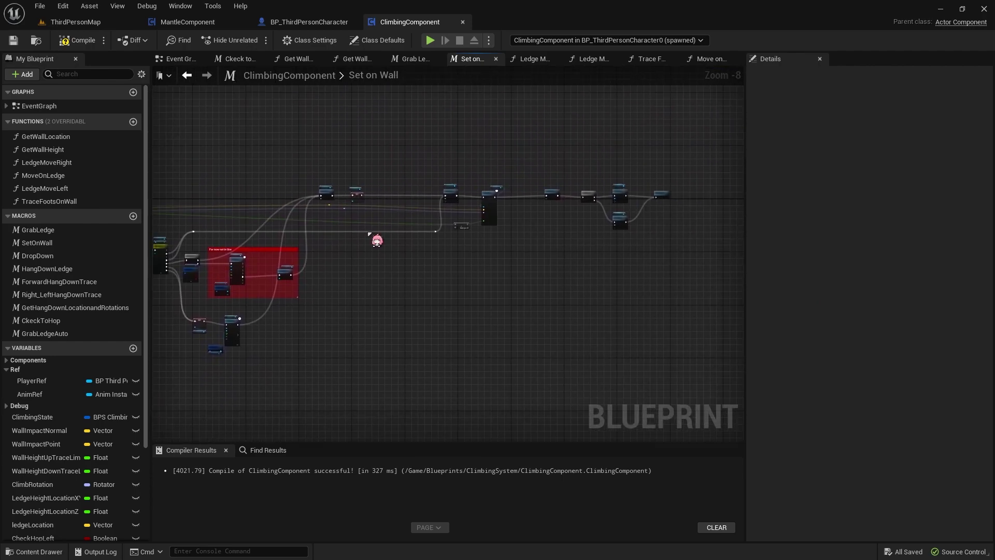
{"action": "scroll", "coordinate": [362, 259], "scroll_direction": "up", "scroll_amount": 6}
{"action": "left_click", "coordinate": [461, 311]}
{"action": "scroll", "coordinate": [658, 236], "scroll_direction": "down", "scroll_amount": 6}
{"action": "scroll", "coordinate": [658, 237], "scroll_direction": "up", "scroll_amount": 5}
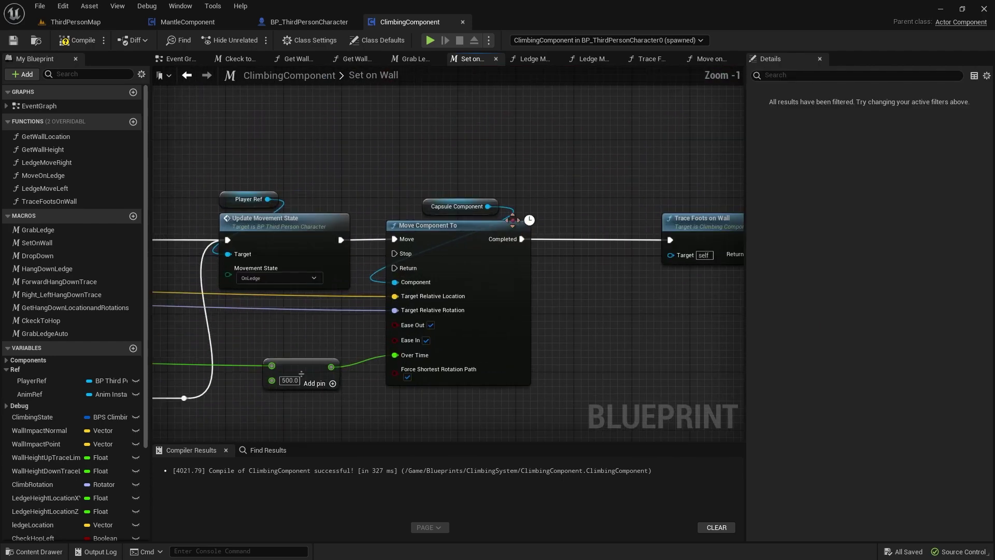
{"action": "key", "text": "ctrl+v"}
{"action": "scroll", "coordinate": [570, 228], "scroll_direction": "up", "scroll_amount": 2}
{"action": "left_click_drag", "start_coordinate": [596, 213], "coordinate": [530, 251]}
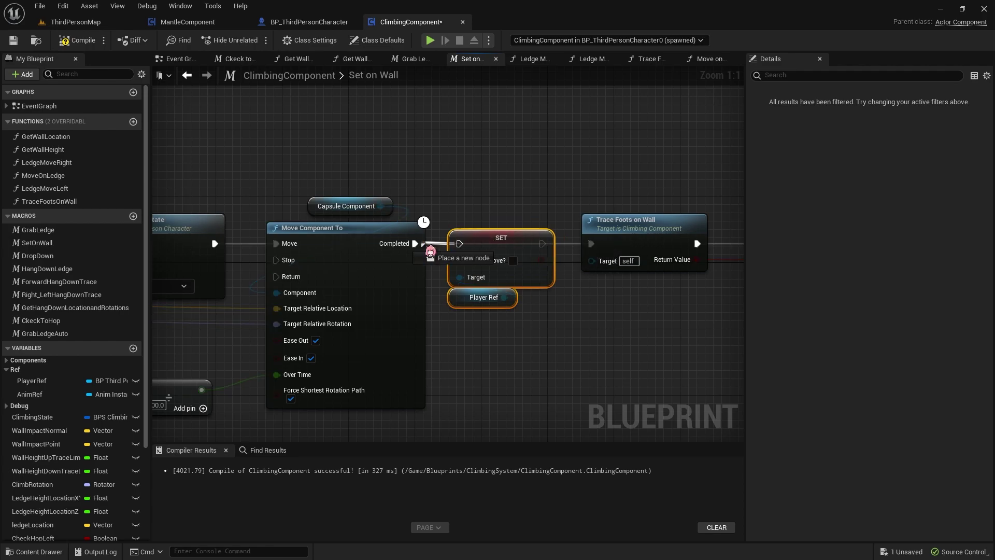
{"action": "double_click", "coordinate": [601, 251]}
{"action": "key", "text": "alt+Left"}
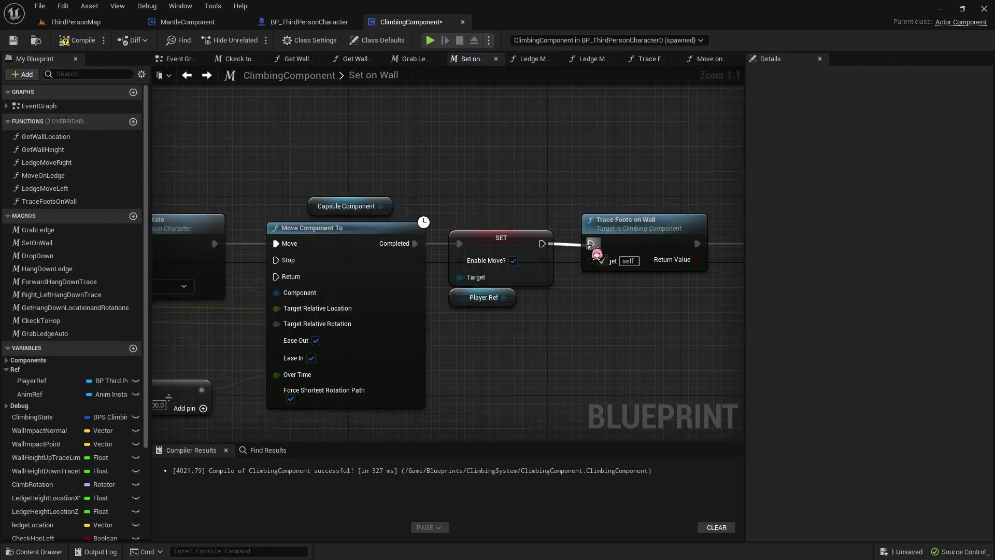
Check EnableMove?'s default value and recompile BP_ThirdPersonCharacter
{"action": "left_click", "coordinate": [305, 22]}
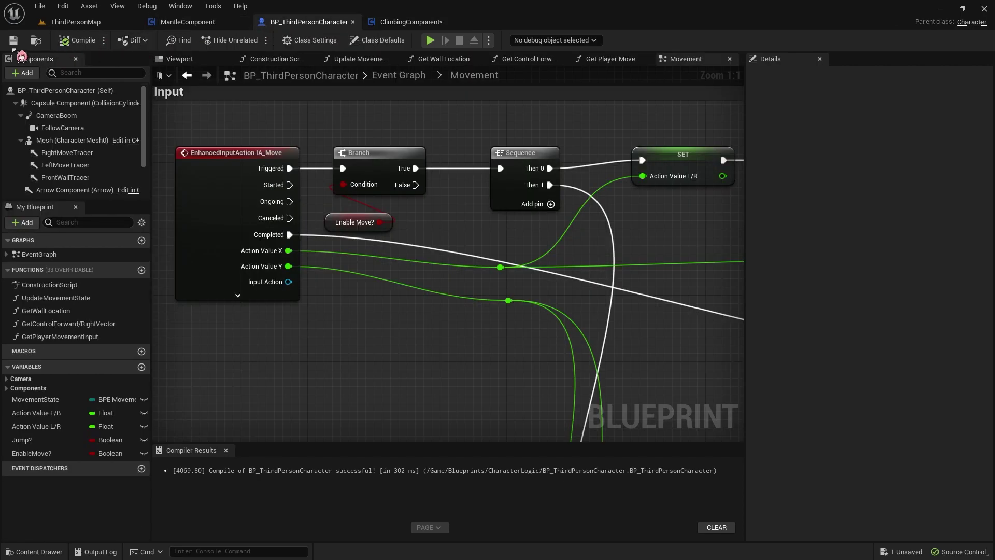
{"action": "left_click", "coordinate": [32, 452]}
{"action": "left_click", "coordinate": [882, 287]}
{"action": "left_click", "coordinate": [73, 40]}
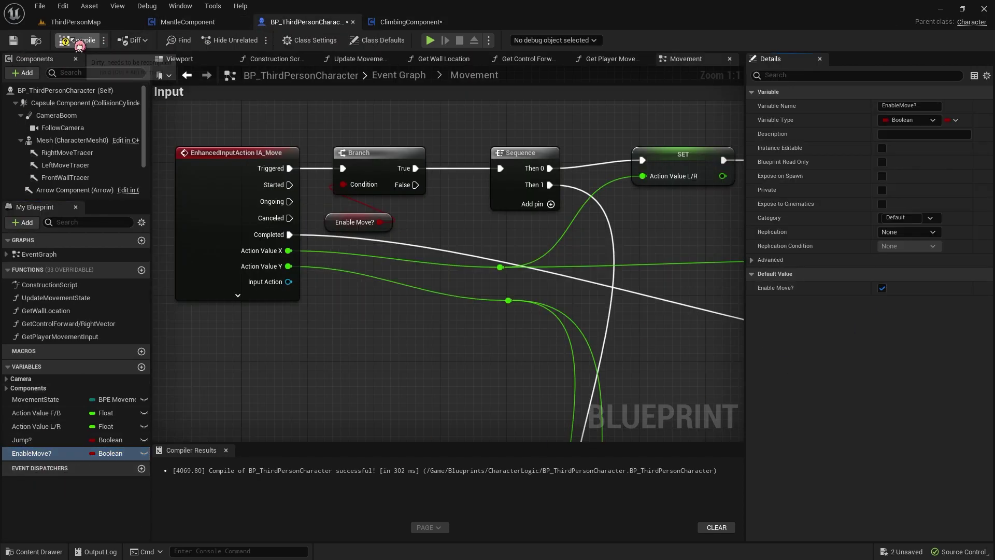
Play-test ThirdPersonMap, climbing the tall wall and mantling onto blocks and the round platform
{"action": "left_click", "coordinate": [76, 22]}
{"action": "left_click", "coordinate": [230, 40]}
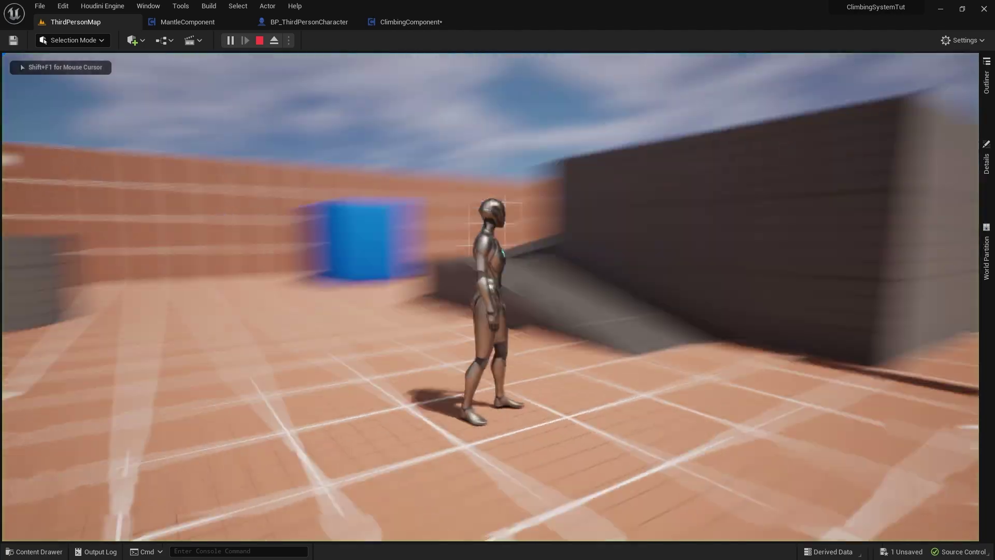
{"action": "key", "text": "space"}
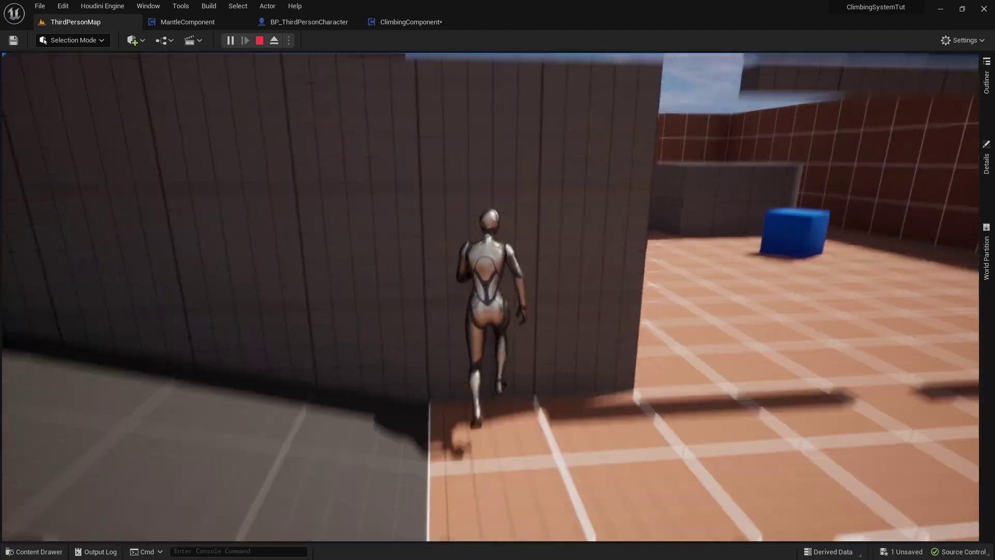
{"action": "key", "text": "space"}
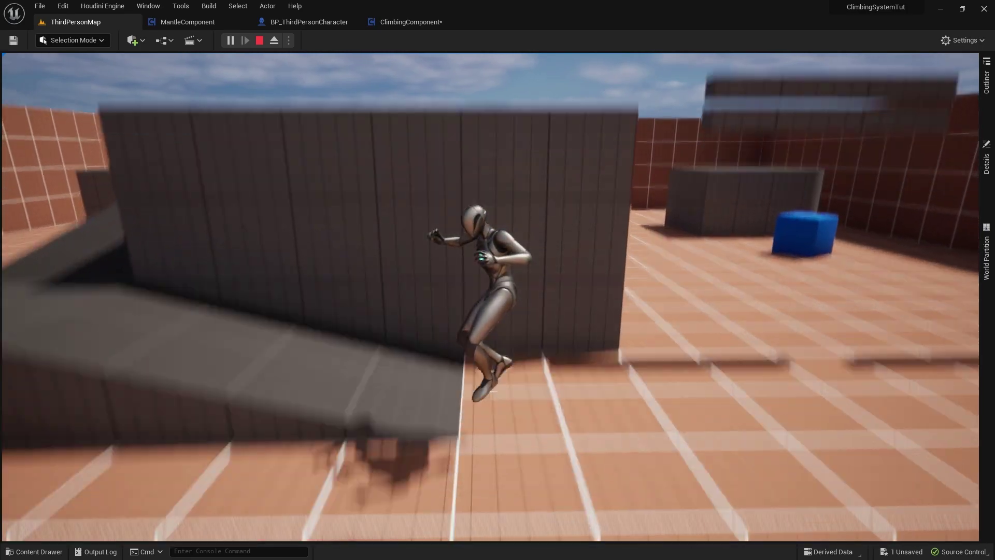
{"action": "key", "text": "space"}
{"action": "key", "text": "space"}
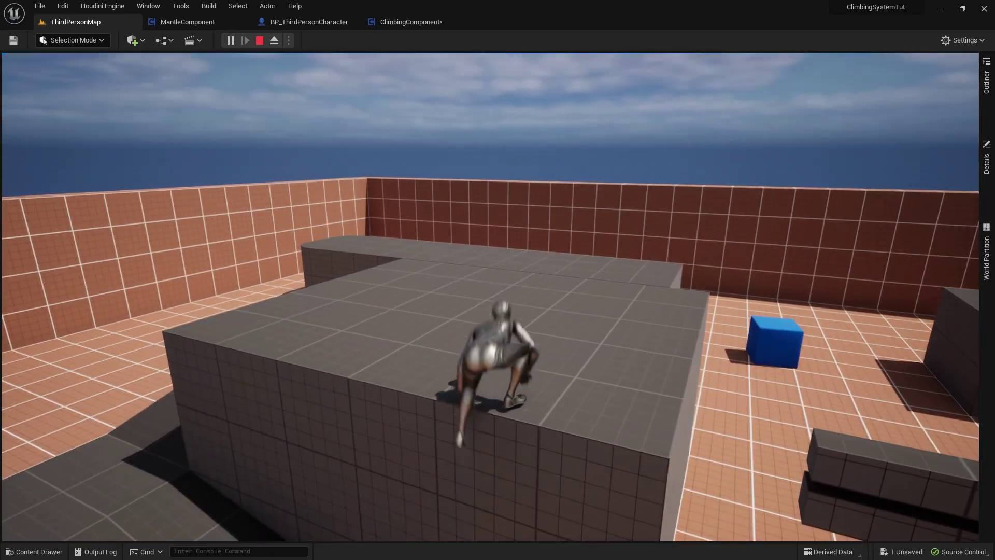
{"action": "key", "text": "space"}
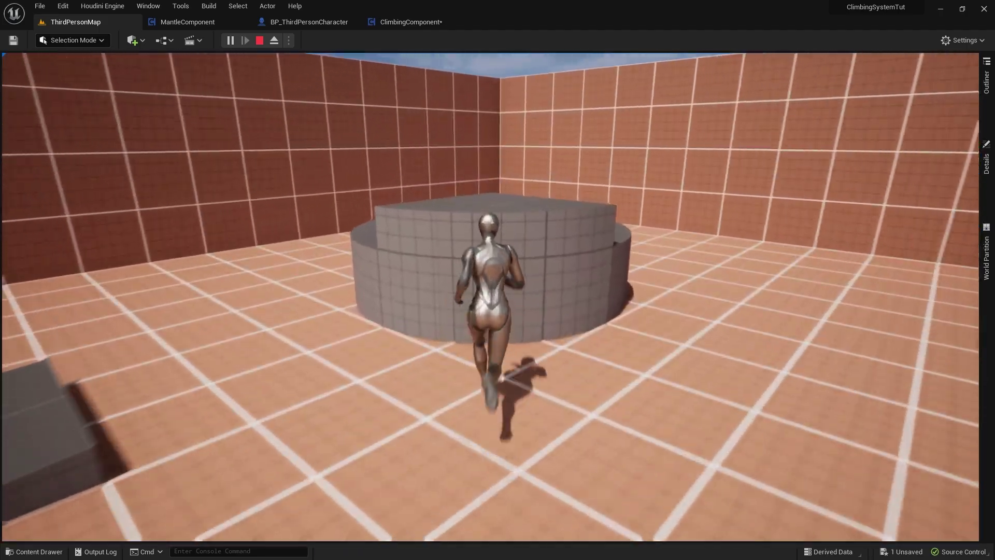
{"action": "key", "text": "space"}
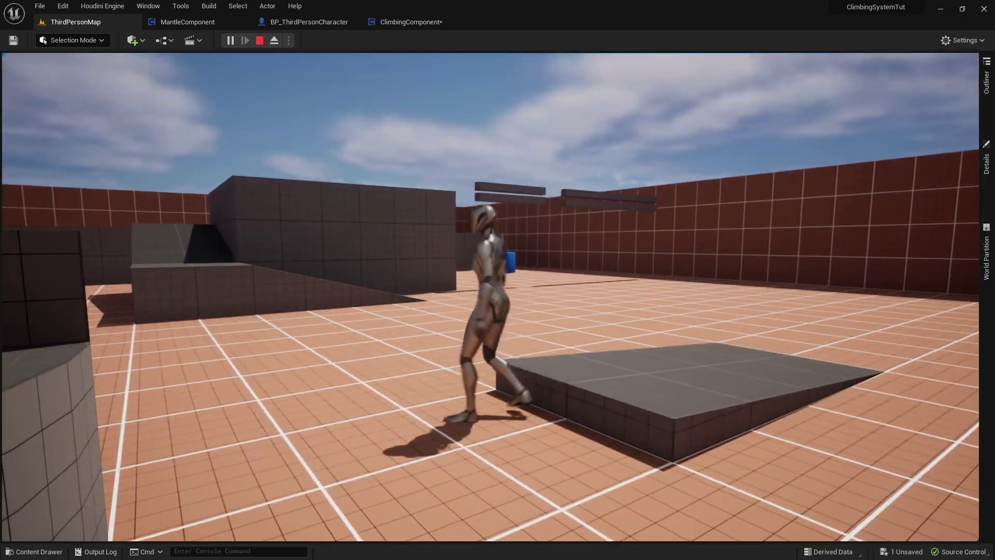
{"action": "key", "text": "Escape"}
Nudge the Enable Move? node in the character's movement graph and return to the Event Graph
{"action": "left_click", "coordinate": [407, 22]}
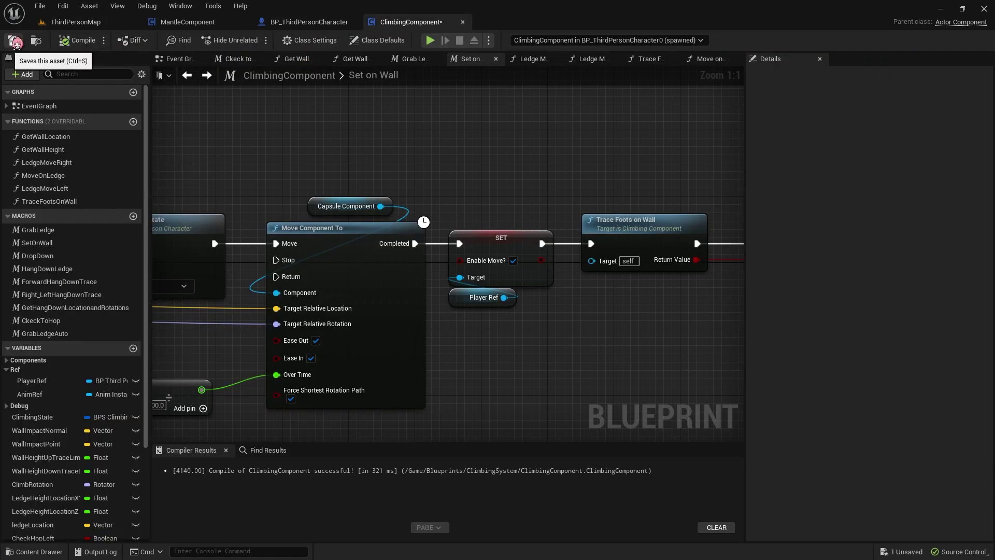
{"action": "left_click", "coordinate": [309, 22]}
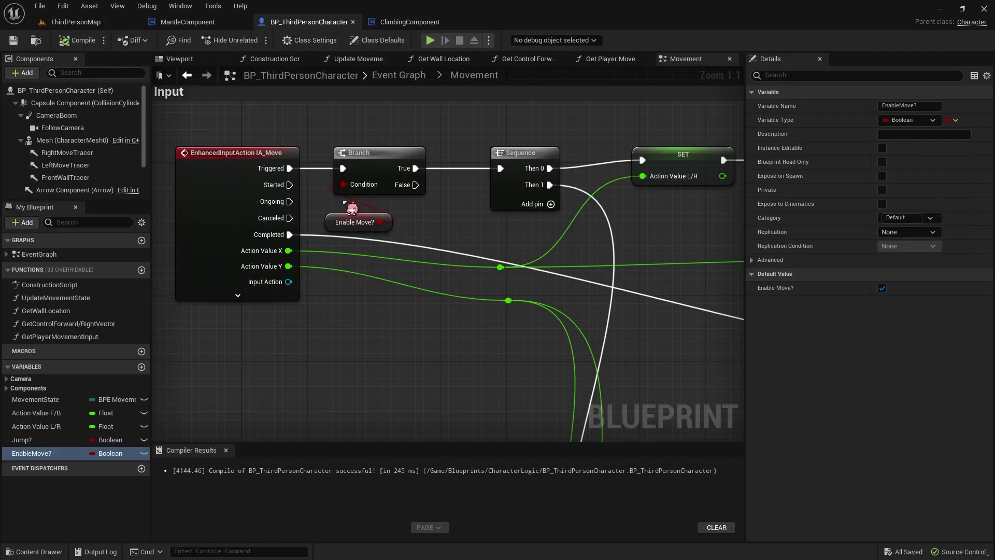
{"action": "left_click_drag", "start_coordinate": [336, 222], "coordinate": [336, 213]}
{"action": "left_click", "coordinate": [342, 238]}
{"action": "scroll", "coordinate": [342, 238], "scroll_direction": "down", "scroll_amount": 7}
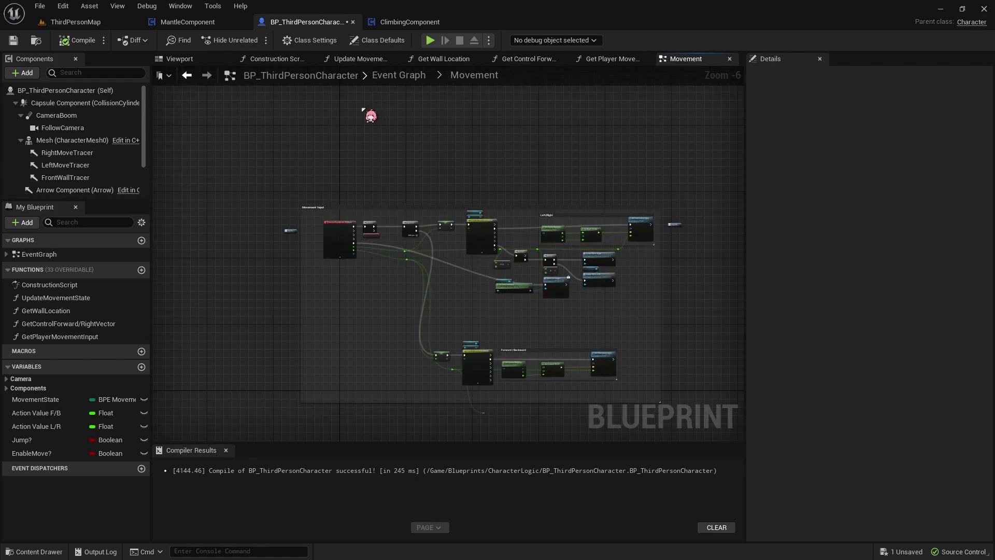
{"action": "key", "text": "alt+Left"}
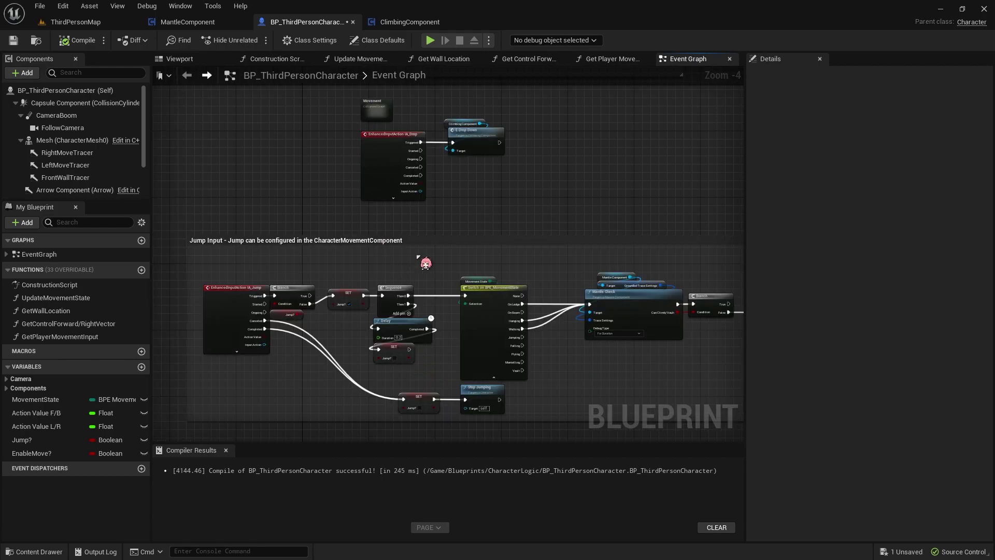
Open MantleComponent's MantleStart function at its Step 1 section
{"action": "double_click", "coordinate": [617, 322]}
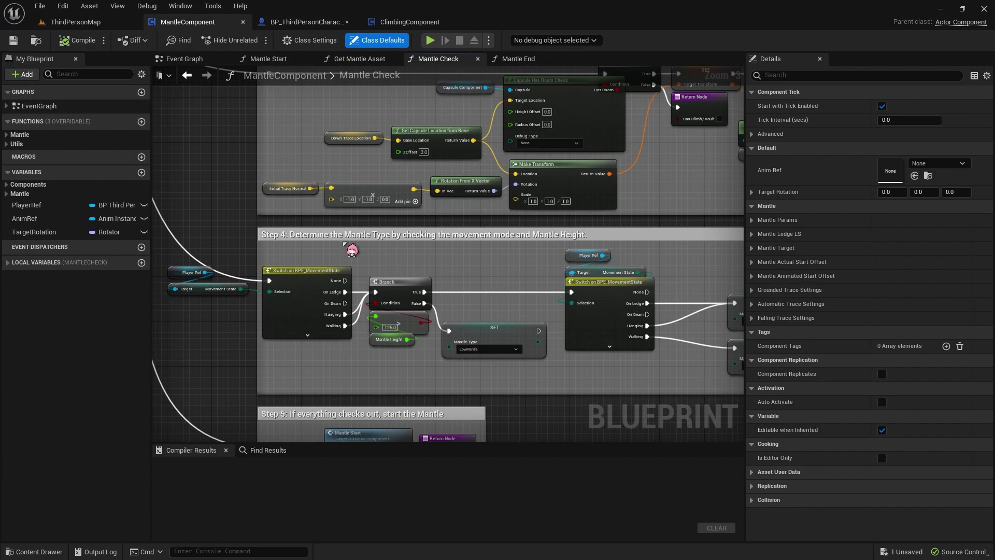
{"action": "left_click", "coordinate": [16, 136]}
{"action": "double_click", "coordinate": [45, 171]}
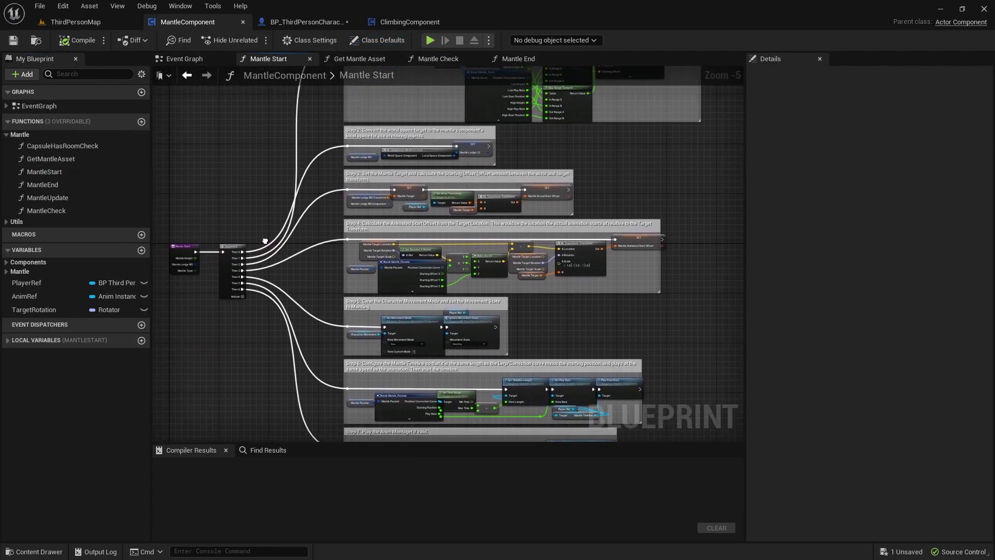
{"action": "right_click_drag", "start_coordinate": [265, 241], "coordinate": [277, 349]}
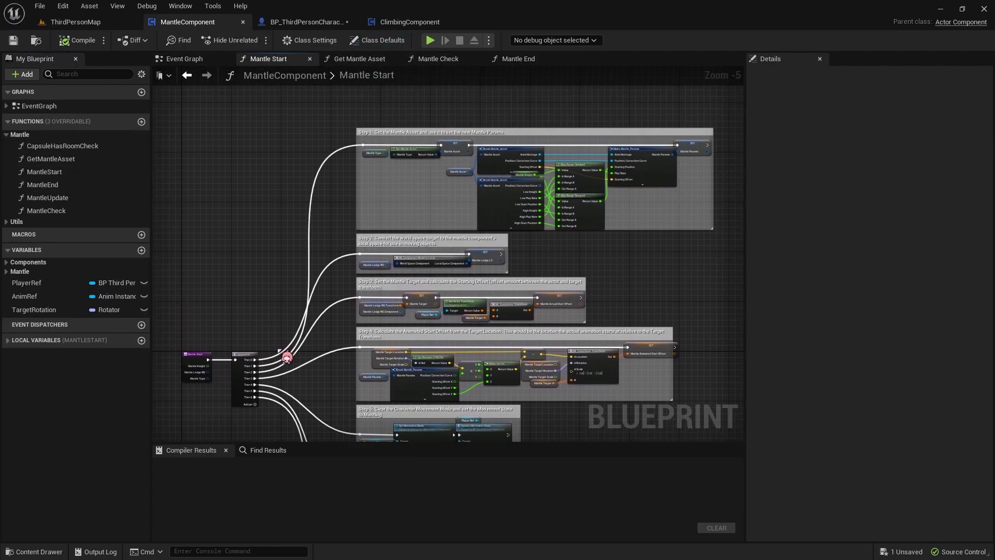
{"action": "scroll", "coordinate": [358, 122], "scroll_direction": "up", "scroll_amount": 5}
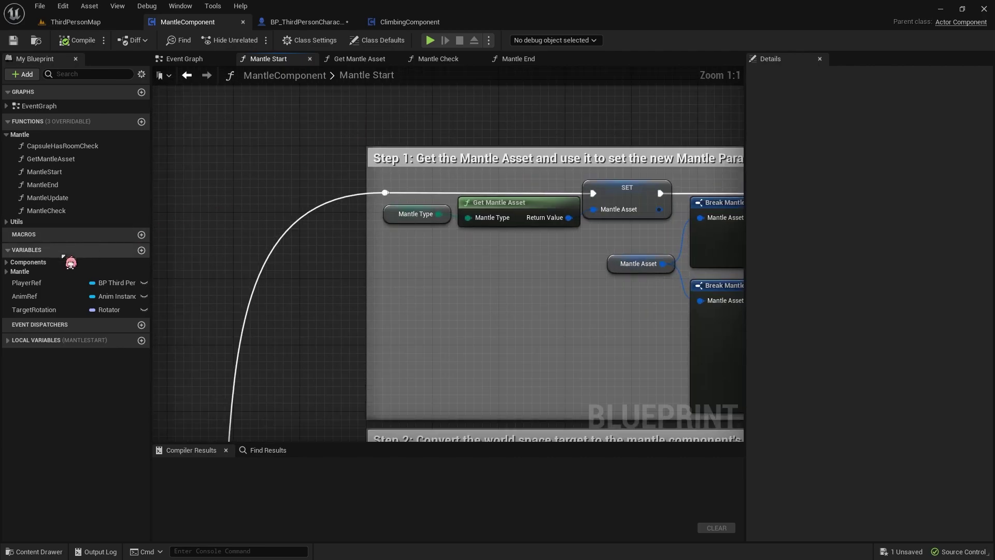
Insert a Player Ref Set Enable Move? (false) before Set Mantle Asset and compile
{"action": "left_click_drag", "start_coordinate": [30, 287], "coordinate": [431, 282], "text": "ctrl"}
{"action": "type", "text": "set mov"}
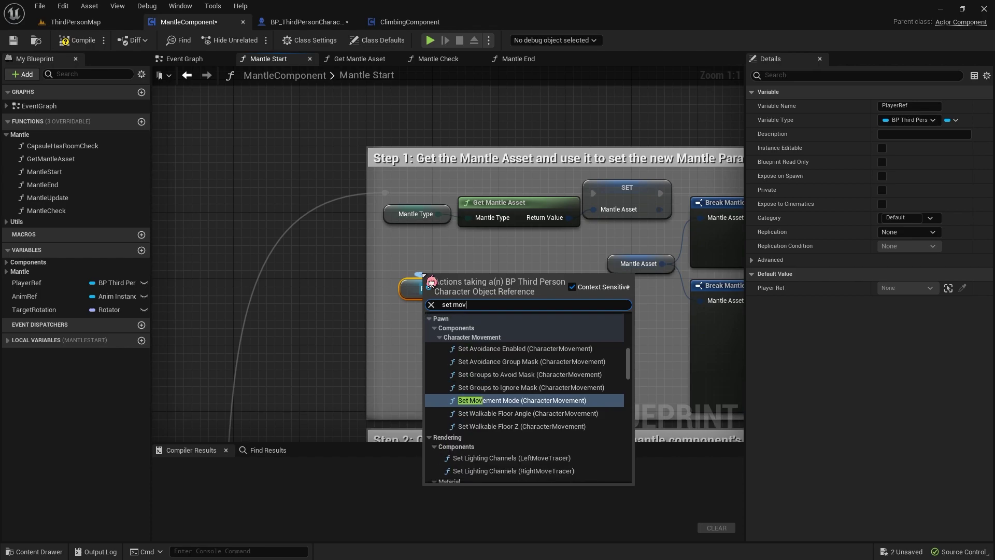
{"action": "type", "text": "ena"}
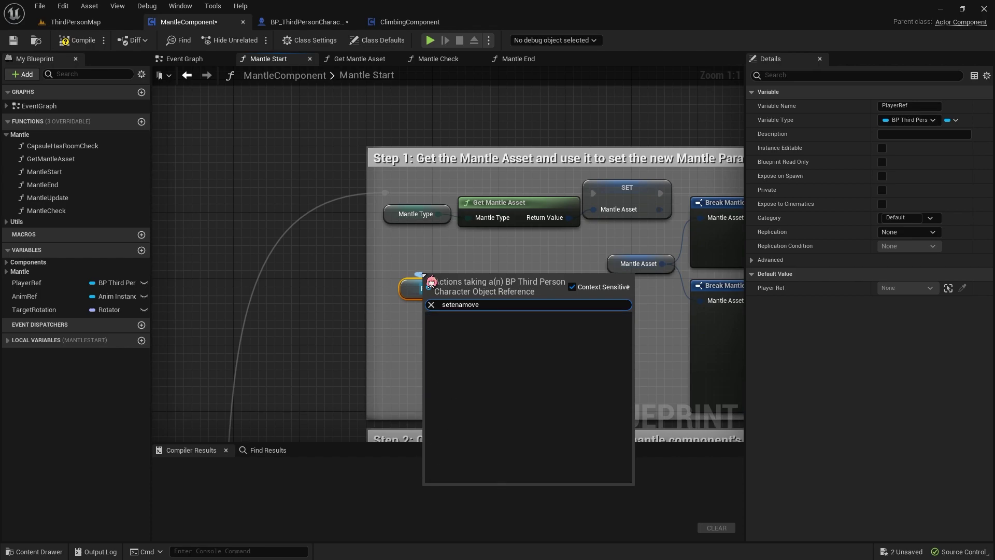
{"action": "key", "text": "Delete"}
{"action": "key", "text": "Delete"}
{"action": "key", "text": "Delete"}
{"action": "type", "text": "ble"}
{"action": "type", "text": " move"}
{"action": "key", "text": "Down"}
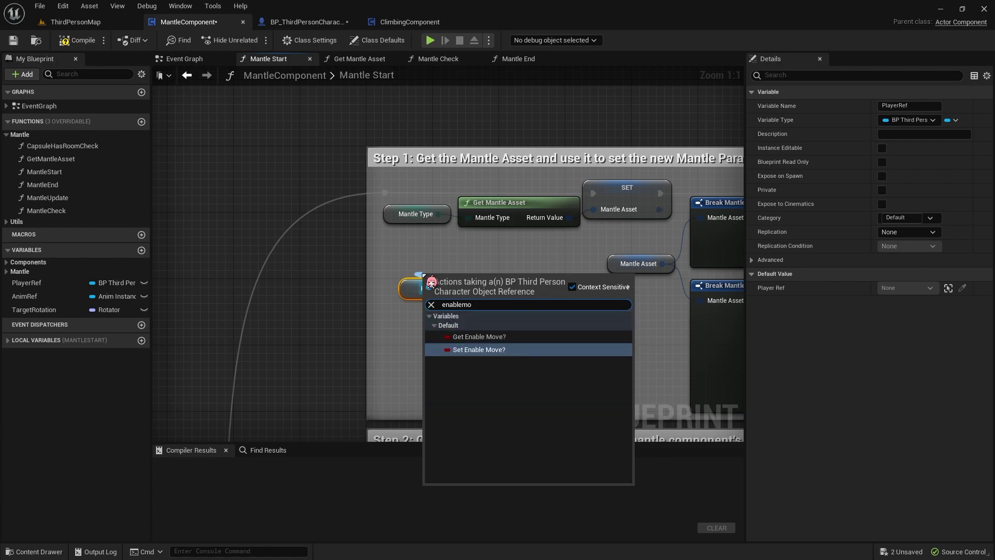
{"action": "key", "text": "Return"}
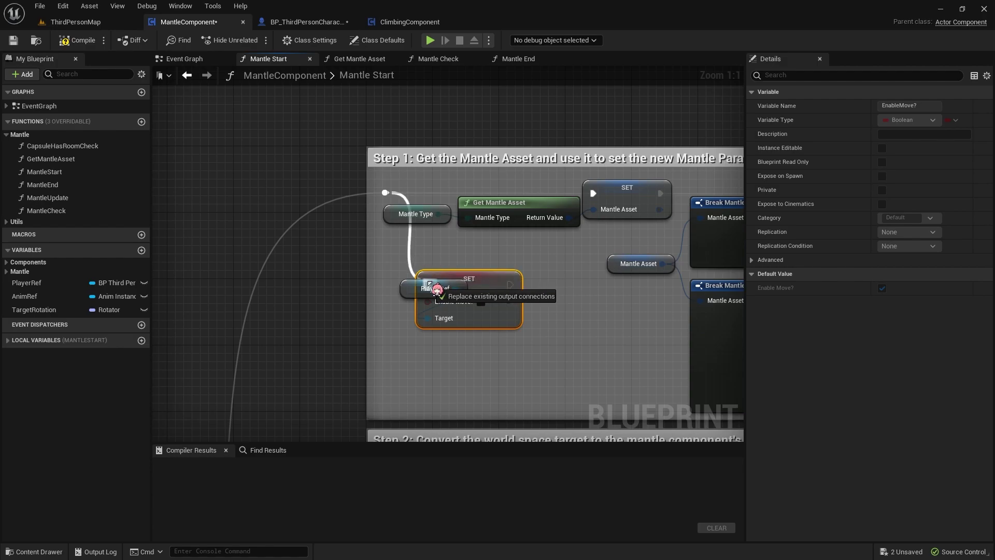
{"action": "left_click_drag", "start_coordinate": [485, 277], "coordinate": [460, 184]}
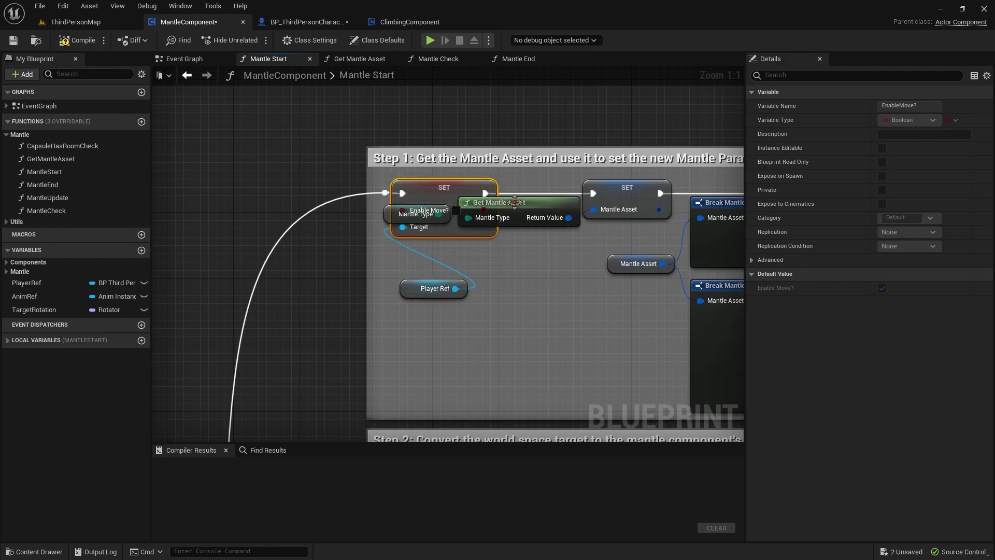
{"action": "left_click_drag", "start_coordinate": [407, 294], "coordinate": [407, 244]}
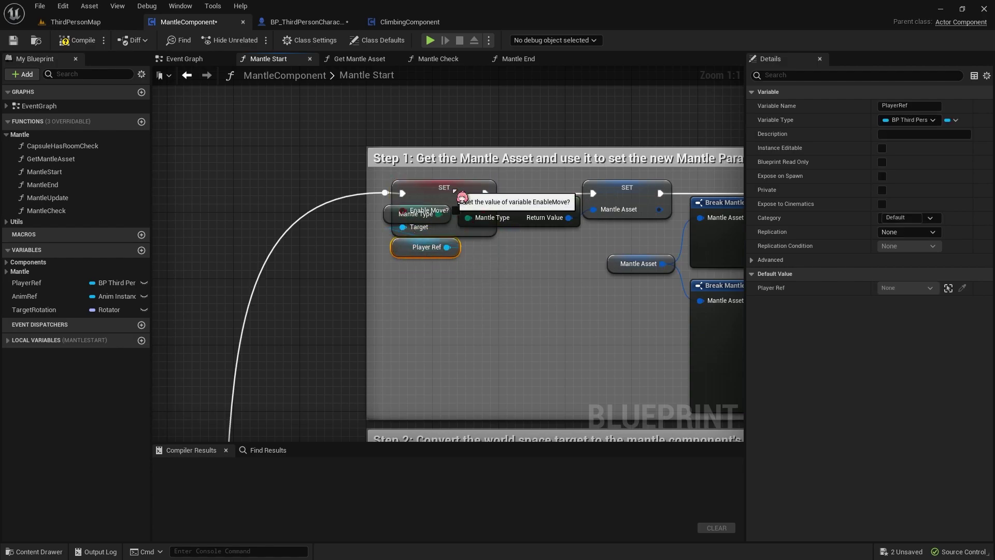
{"action": "left_click", "coordinate": [468, 199], "text": "ctrl"}
{"action": "mouse_move", "coordinate": [468, 199]}
{"action": "left_mouse_down"}
{"action": "mouse_move", "coordinate": [477, 108]}
{"action": "mouse_move", "coordinate": [448, 191]}
{"action": "left_mouse_up"}
{"action": "left_click", "coordinate": [78, 40]}
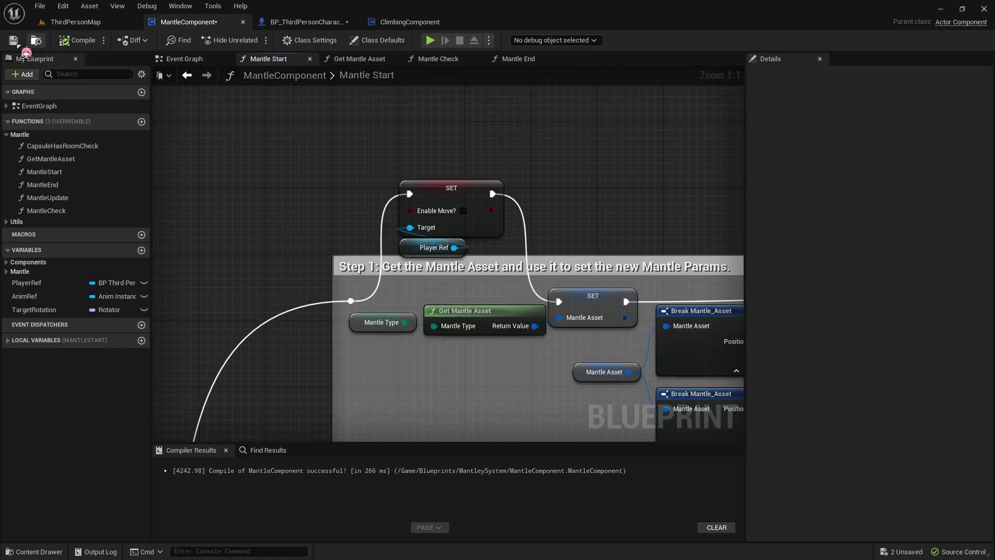
Copy the Enable Move? setter and Player Ref into the Mantle End function
{"action": "left_click_drag", "start_coordinate": [359, 136], "coordinate": [495, 256]}
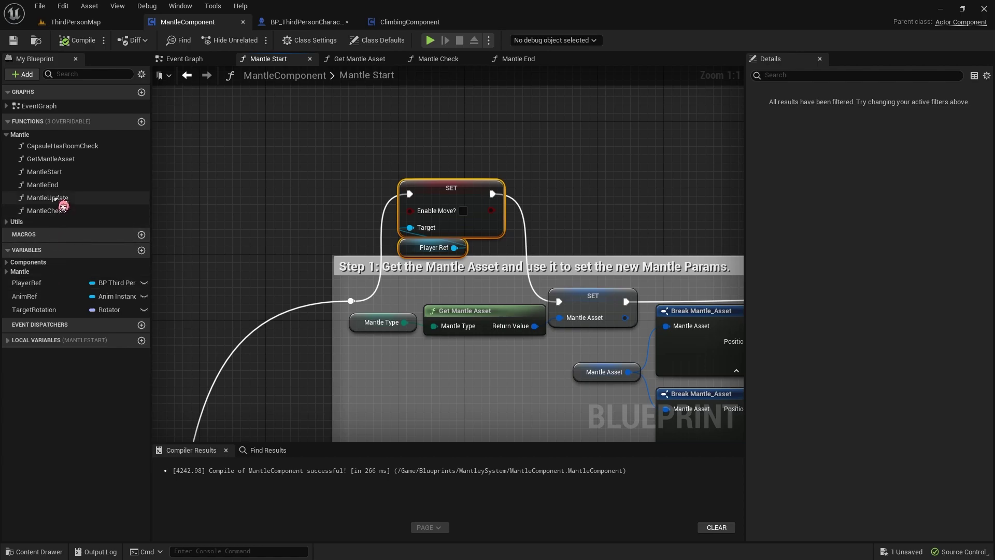
{"action": "double_click", "coordinate": [42, 185]}
{"action": "key", "text": "ctrl+v"}
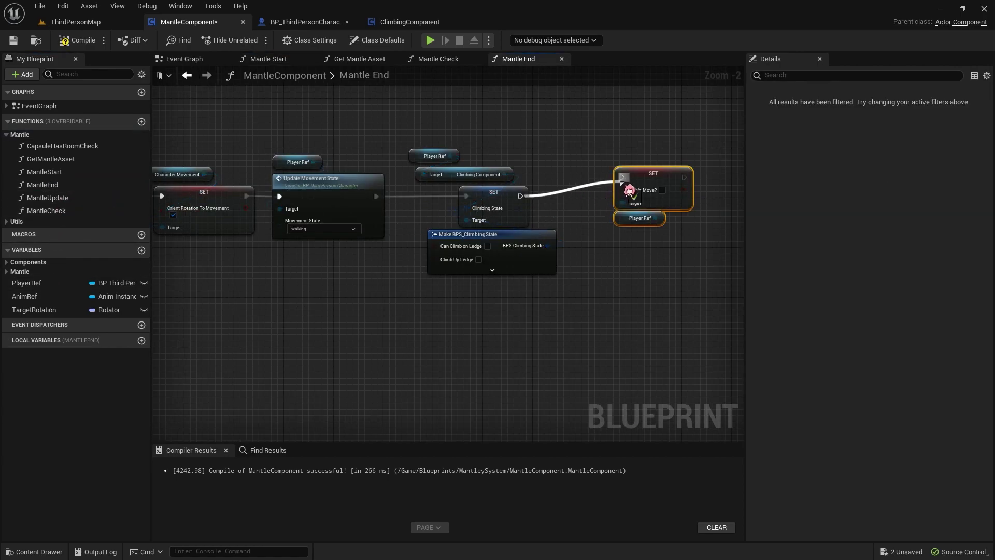
Chain the Enable Move? setter after Climbing State, compile, and test mantling onto the round platform
{"action": "left_click_drag", "start_coordinate": [629, 191], "coordinate": [623, 179]}
{"action": "left_click_drag", "start_coordinate": [659, 181], "coordinate": [622, 200]}
{"action": "left_click", "coordinate": [77, 40]}
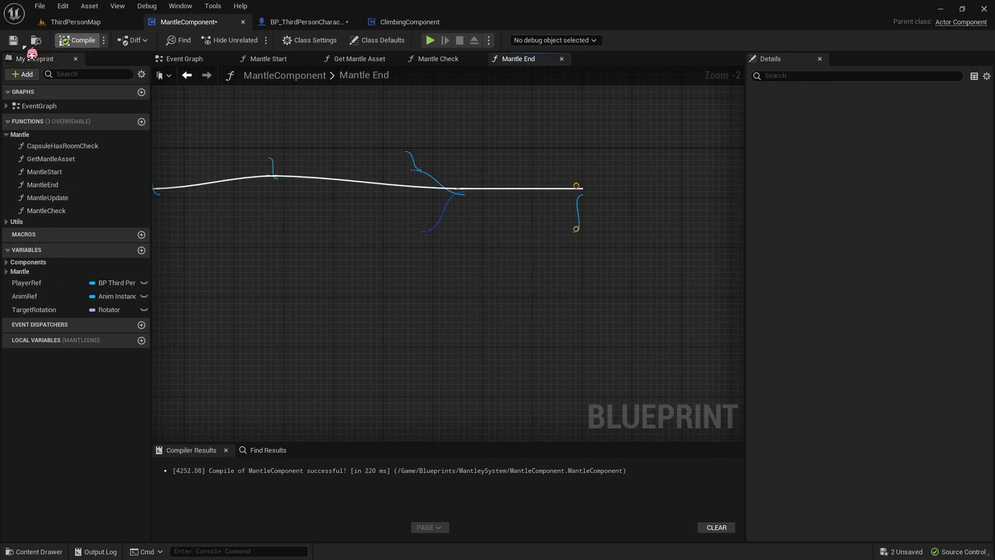
{"action": "left_click", "coordinate": [75, 22]}
{"action": "left_click", "coordinate": [230, 40]}
{"action": "left_click", "coordinate": [246, 64]}
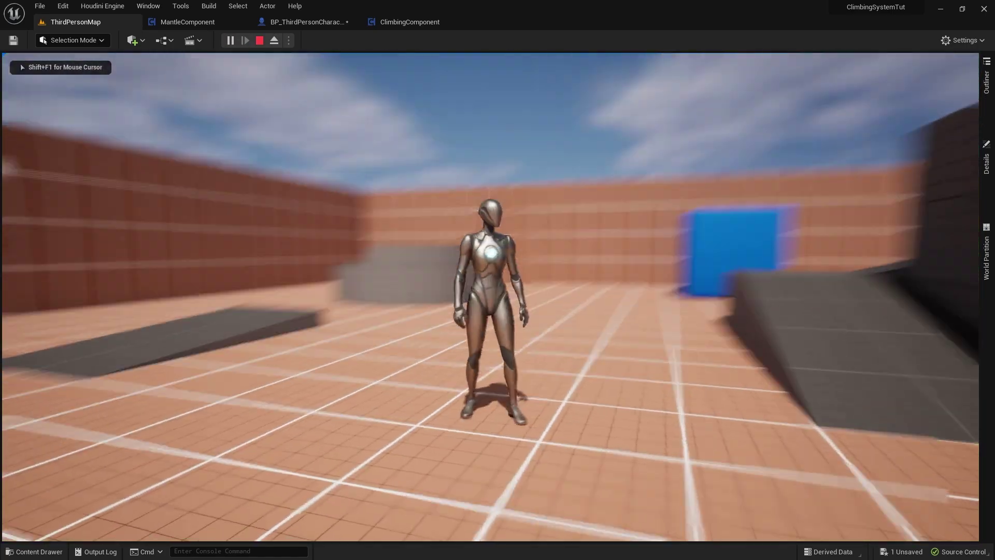
{"action": "key", "text": "w"}
{"action": "key", "text": "space"}
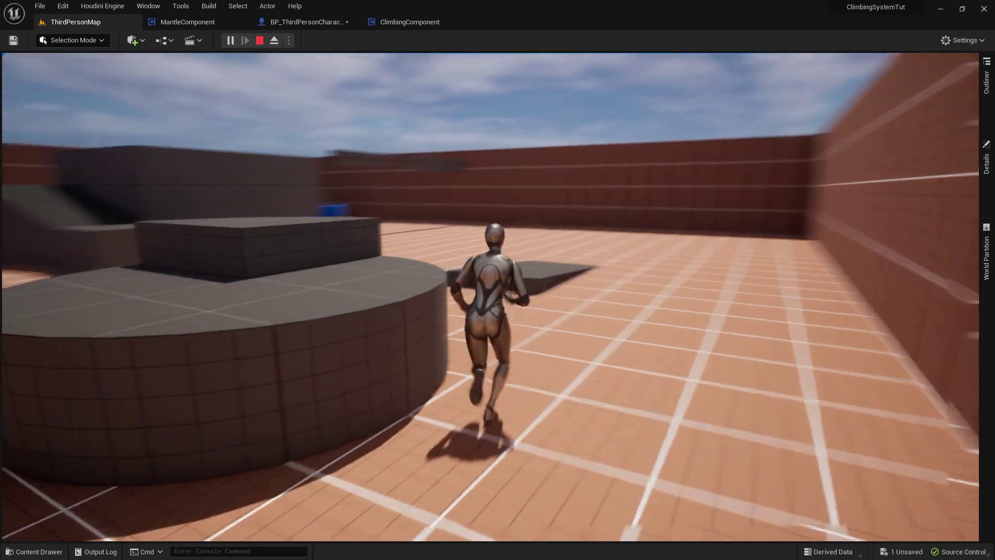
{"action": "key", "text": "Escape"}
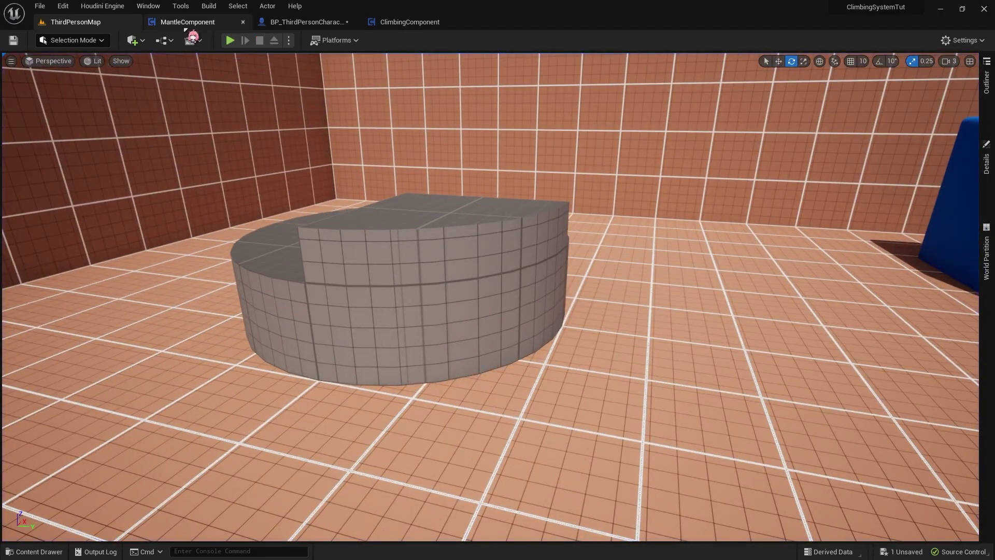
Make room after the Climbing State setter and browse for a Delay node without adding one
{"action": "left_click", "coordinate": [186, 26]}
{"action": "left_click_drag", "start_coordinate": [521, 222], "coordinate": [442, 352]}
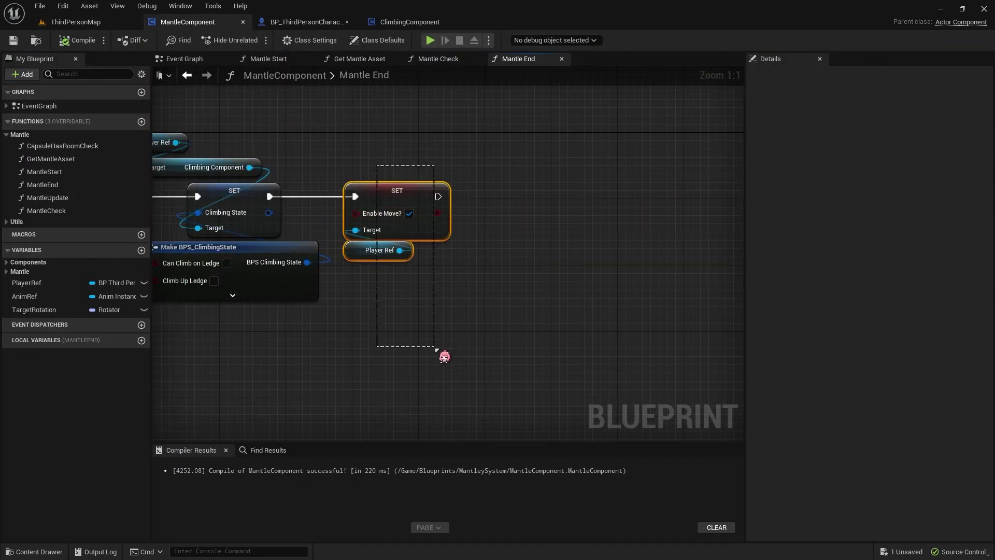
{"action": "left_click_drag", "start_coordinate": [386, 195], "coordinate": [544, 195]}
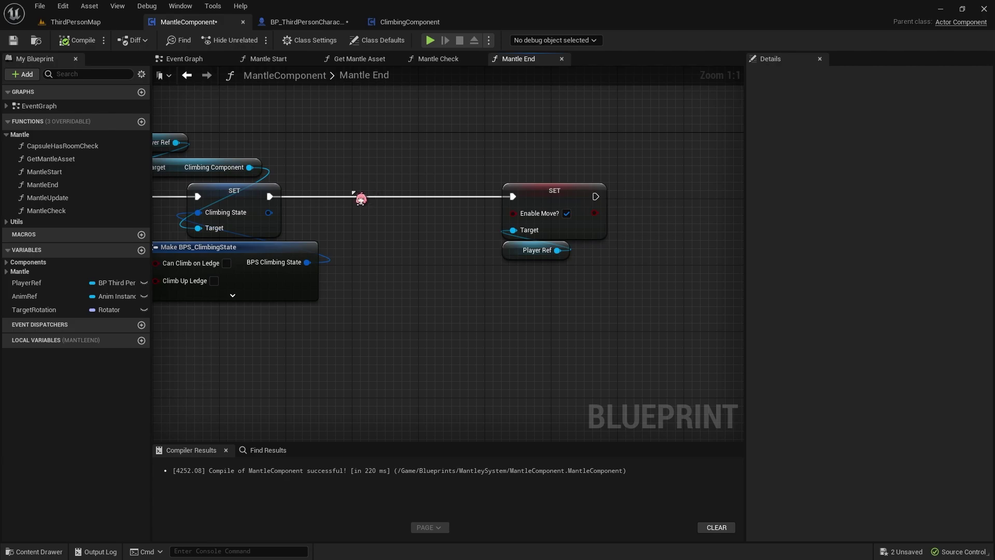
{"action": "right_click", "coordinate": [353, 191]}
{"action": "type", "text": "delay"}
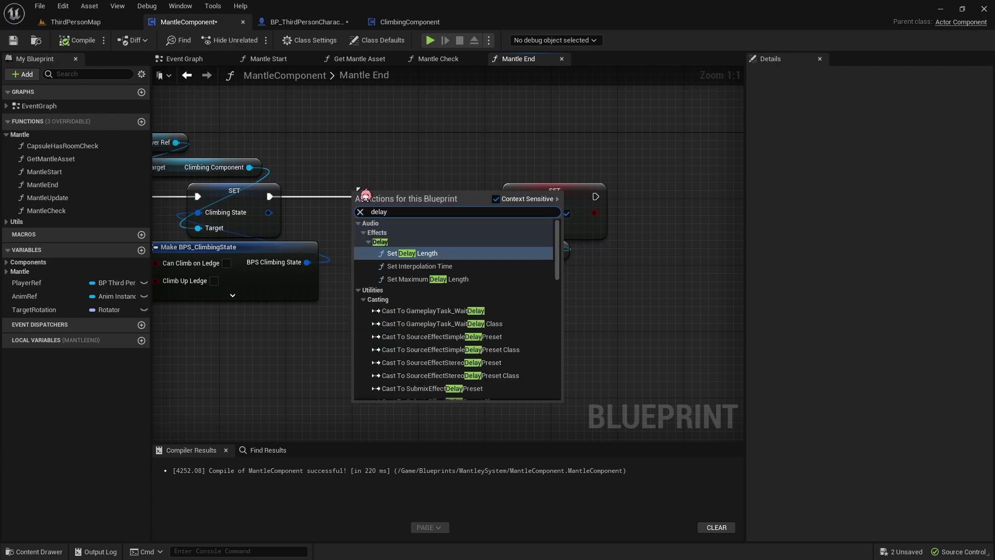
{"action": "scroll", "coordinate": [435, 301], "scroll_direction": "down", "scroll_amount": 2}
{"action": "scroll", "coordinate": [445, 311], "scroll_direction": "down", "scroll_amount": 3}
{"action": "scroll", "coordinate": [456, 319], "scroll_direction": "down", "scroll_amount": 3}
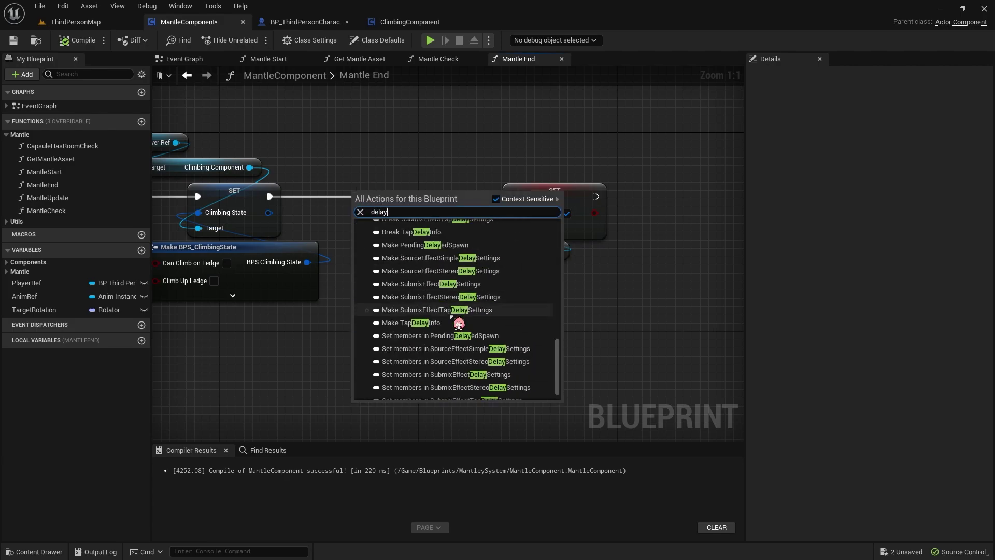
{"action": "scroll", "coordinate": [459, 323], "scroll_direction": "down", "scroll_amount": 3}
{"action": "scroll", "coordinate": [459, 322], "scroll_direction": "up", "scroll_amount": 5}
{"action": "scroll", "coordinate": [459, 323], "scroll_direction": "up", "scroll_amount": 6}
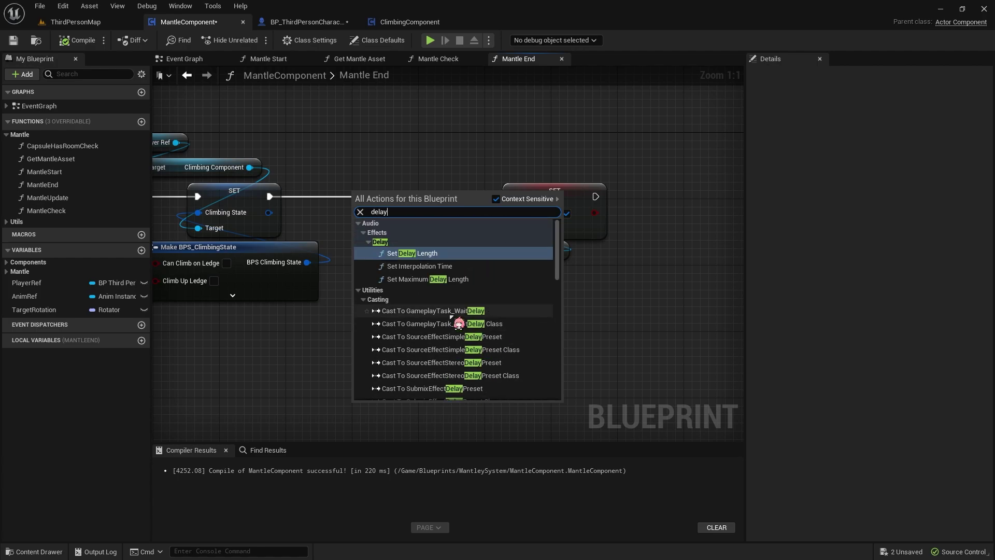
{"action": "left_click", "coordinate": [368, 142]}
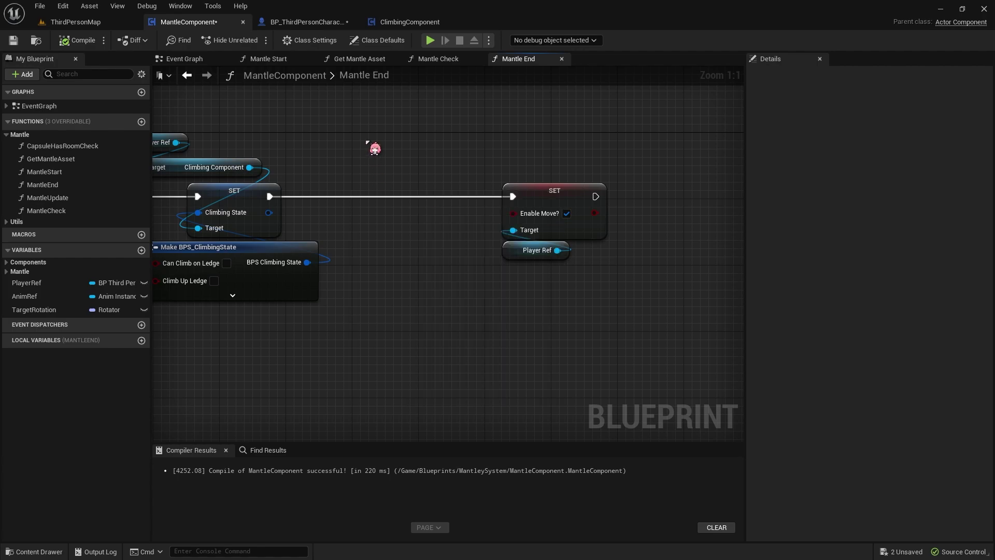
Compile, then delete the Enable Move? setter and its Player Ref from Mantle End
{"action": "left_click", "coordinate": [19, 43]}
{"action": "left_click_drag", "start_coordinate": [459, 149], "coordinate": [604, 285]}
{"action": "key", "text": "Delete"}
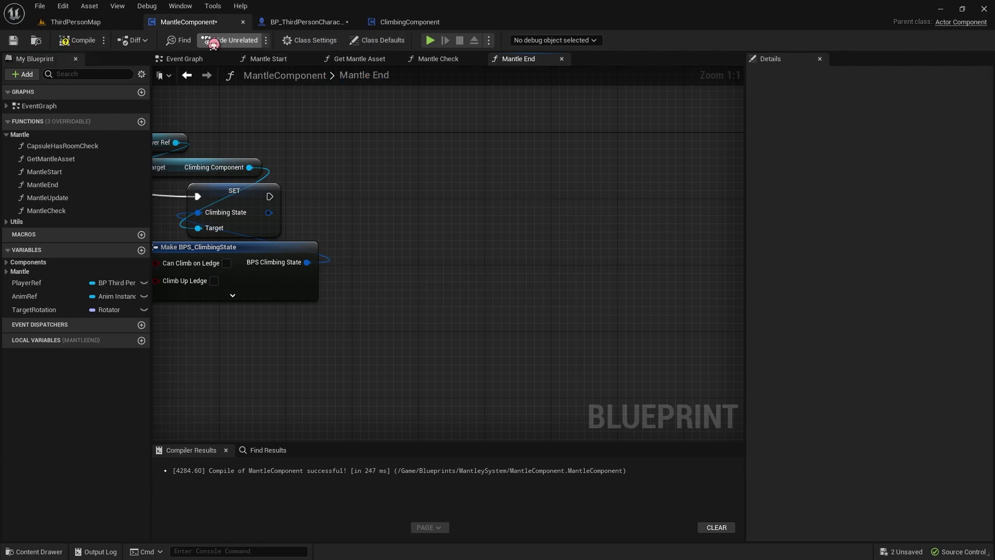
{"action": "left_click", "coordinate": [306, 21]}
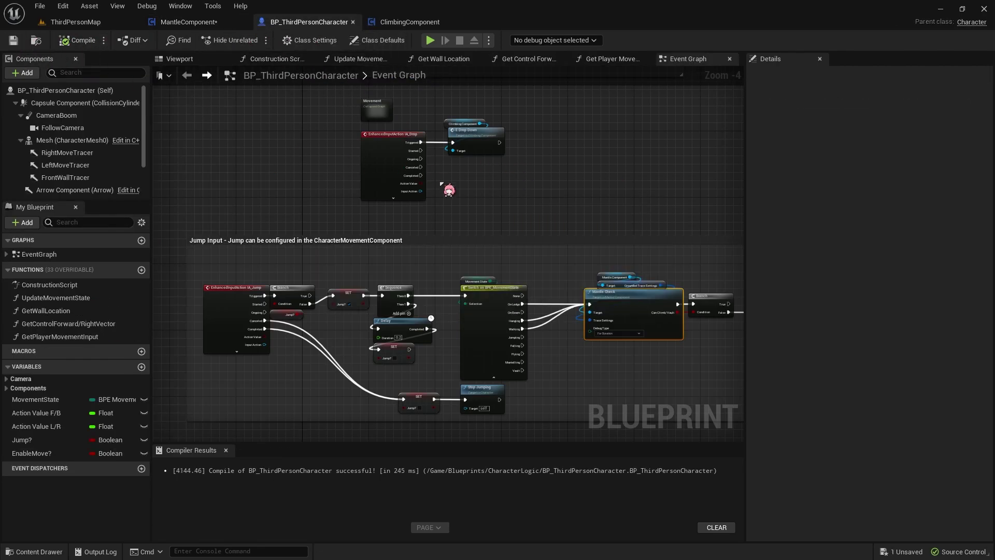
Add a Delay node after Mantle End and wire Mantle End into it
{"action": "scroll", "coordinate": [446, 188], "scroll_direction": "down", "scroll_amount": 5}
{"action": "scroll", "coordinate": [608, 176], "scroll_direction": "up", "scroll_amount": 3}
{"action": "scroll", "coordinate": [608, 177], "scroll_direction": "up", "scroll_amount": 5}
{"action": "right_click_drag", "start_coordinate": [570, 218], "coordinate": [502, 246]}
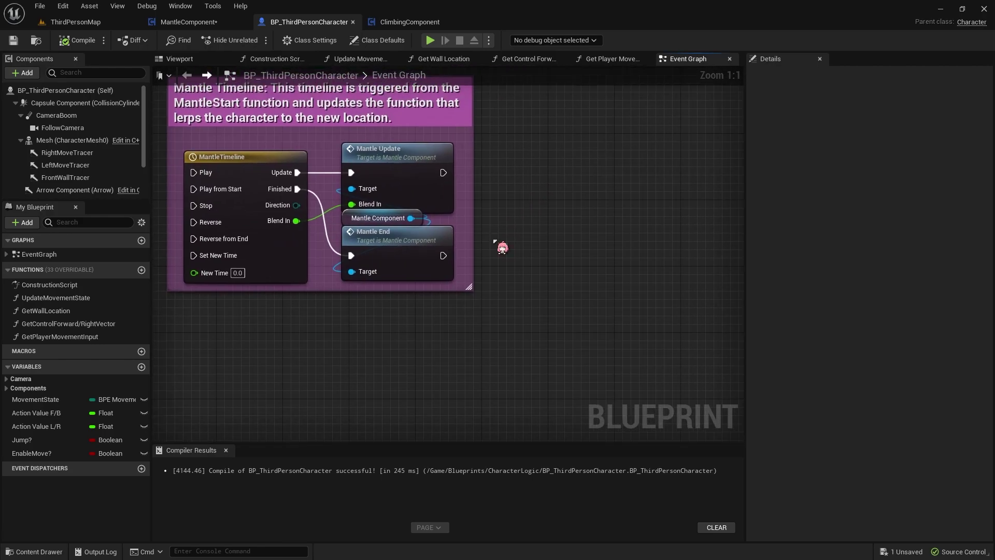
{"action": "left_click", "coordinate": [501, 250]}
{"action": "key", "text": "ctrl+z"}
{"action": "left_click", "coordinate": [500, 252]}
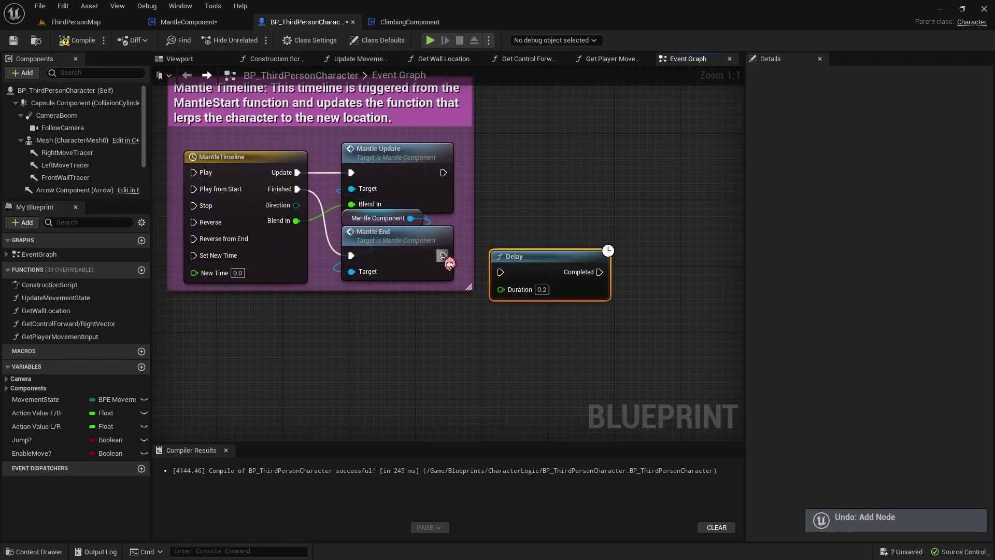
{"action": "left_click_drag", "start_coordinate": [521, 267], "coordinate": [513, 250]}
Set the Delay Duration to 0.5, add SET Enable Move? (checked) after Completed, then play-test
{"action": "left_click", "coordinate": [533, 273]}
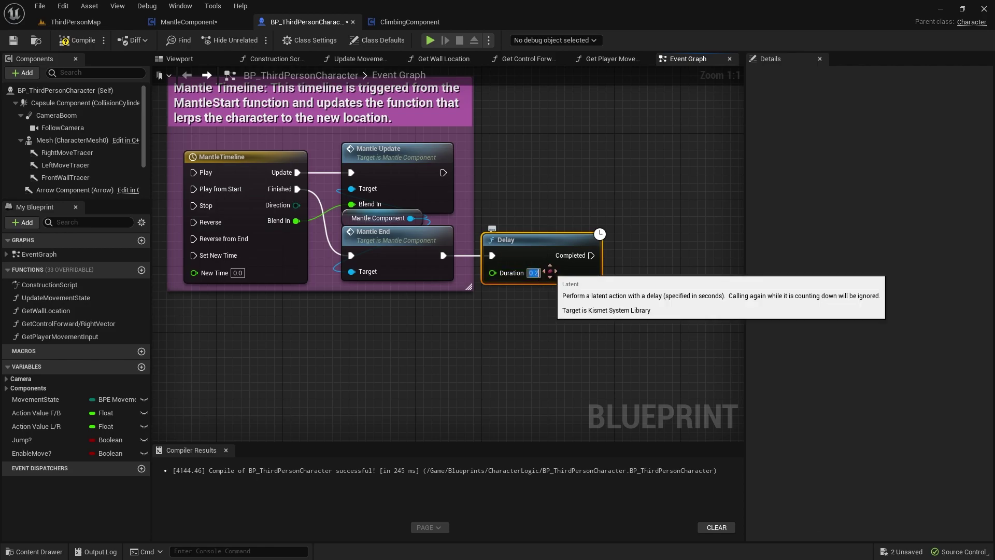
{"action": "type", "text": "0.5"}
{"action": "key", "text": "Return"}
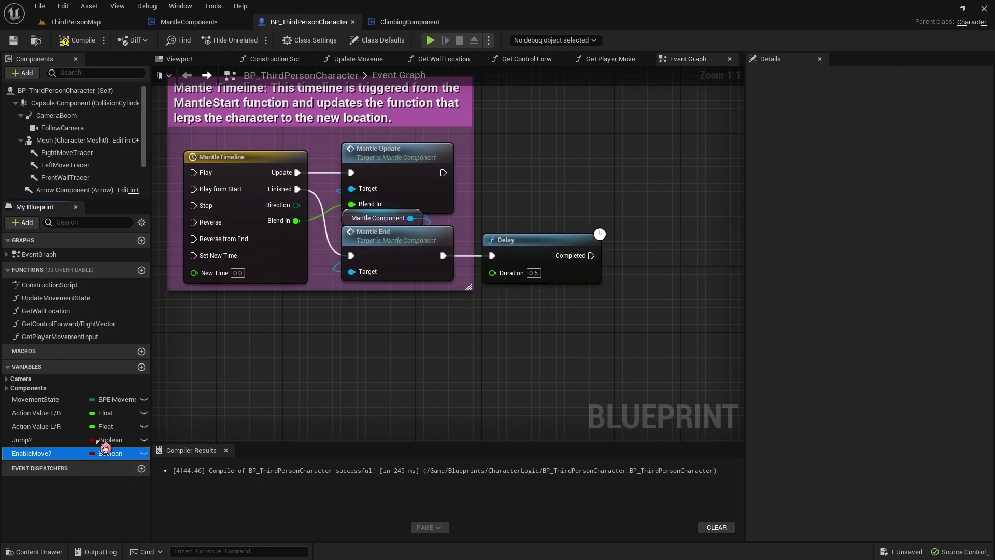
{"action": "left_click_drag", "start_coordinate": [31, 453], "coordinate": [616, 261], "text": "alt"}
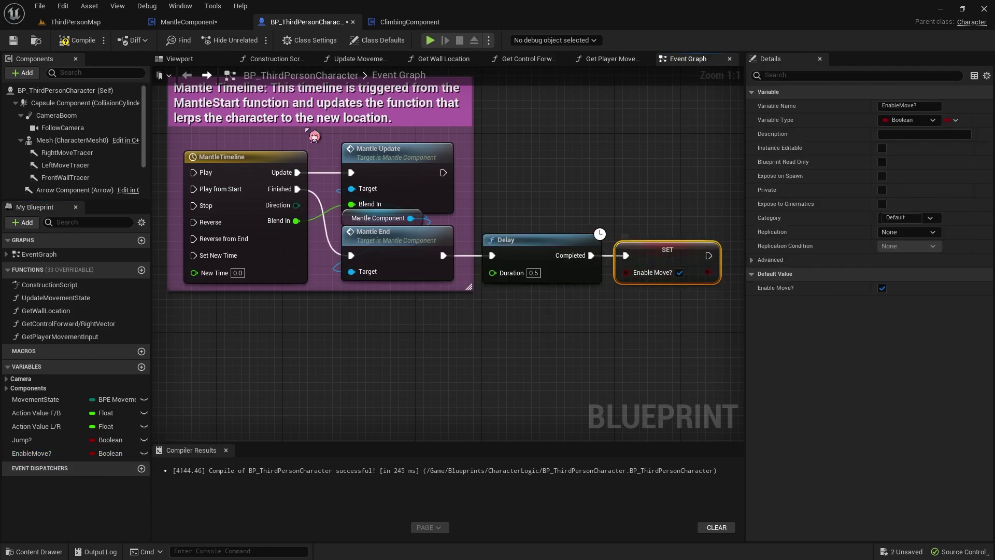
{"action": "left_click", "coordinate": [430, 40]}
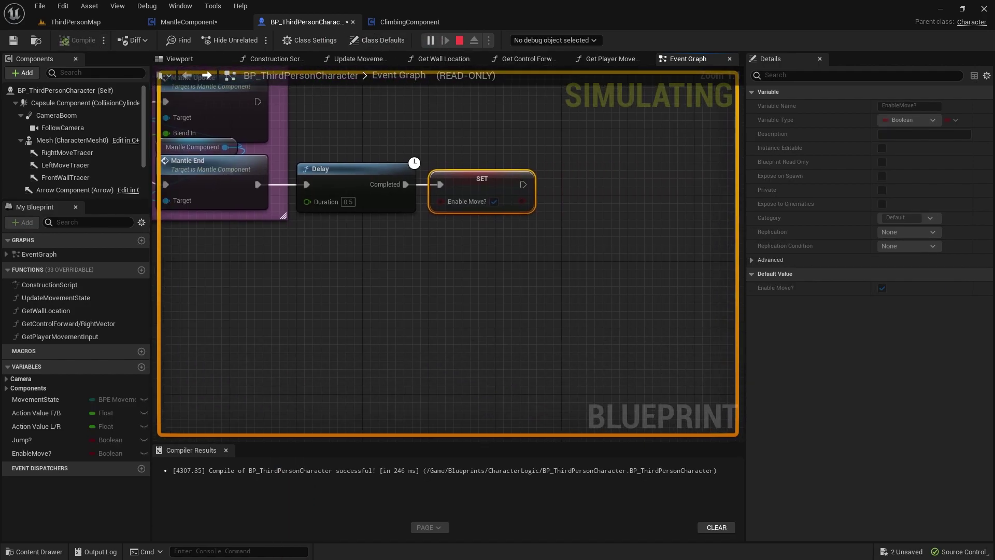
Run the character to the cylindrical block, climb its wall and mantle onto the top
{"action": "key", "text": "w"}
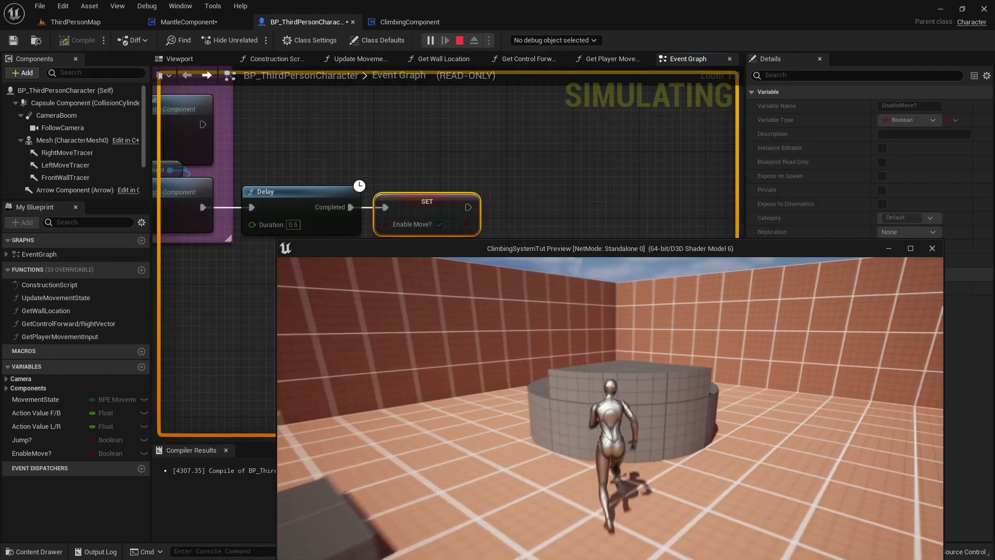
{"action": "key", "text": "w"}
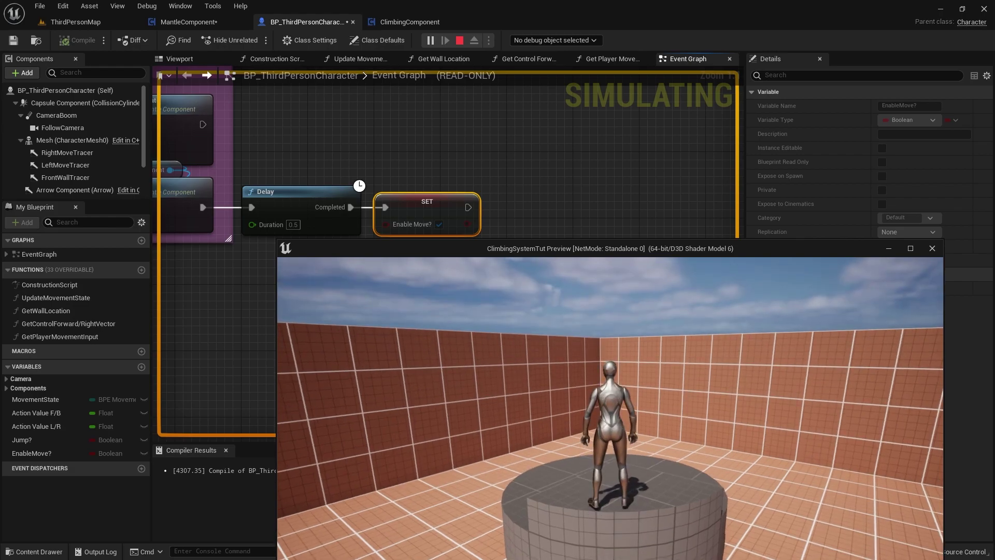
{"action": "key", "text": "w"}
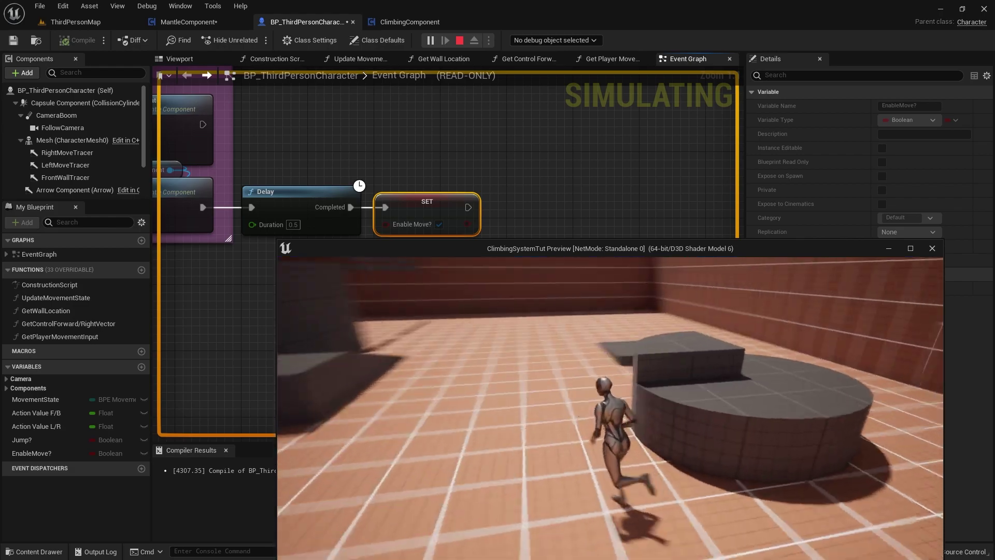
{"action": "key", "text": "w"}
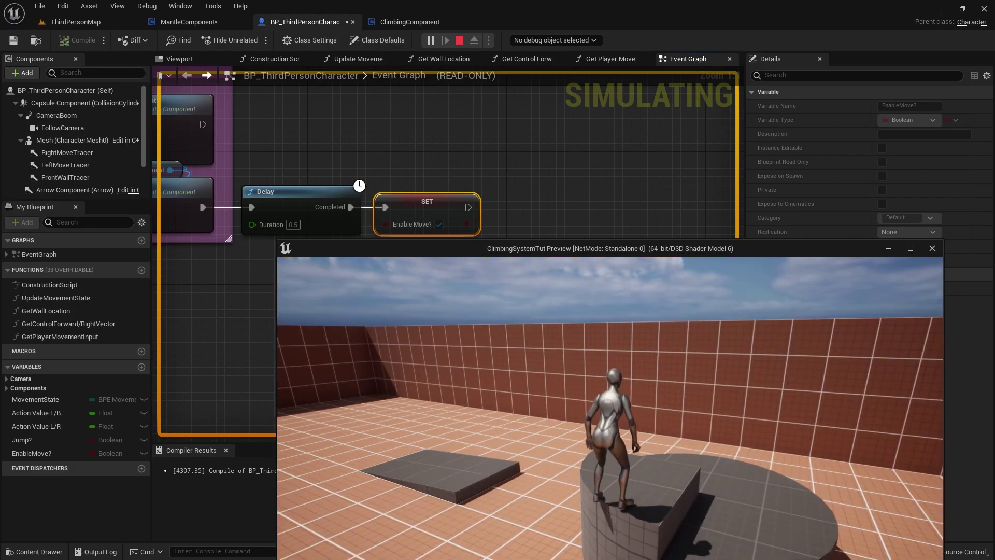
Run across to the grey wall, climb and mantle over it, then mantle onto the grey block
{"action": "key", "text": "w"}
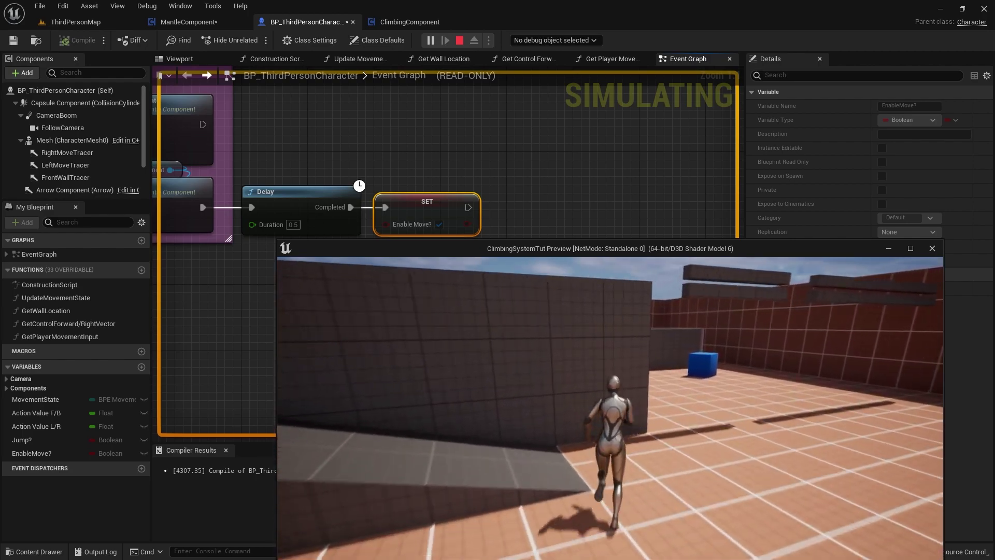
{"action": "key", "text": "w"}
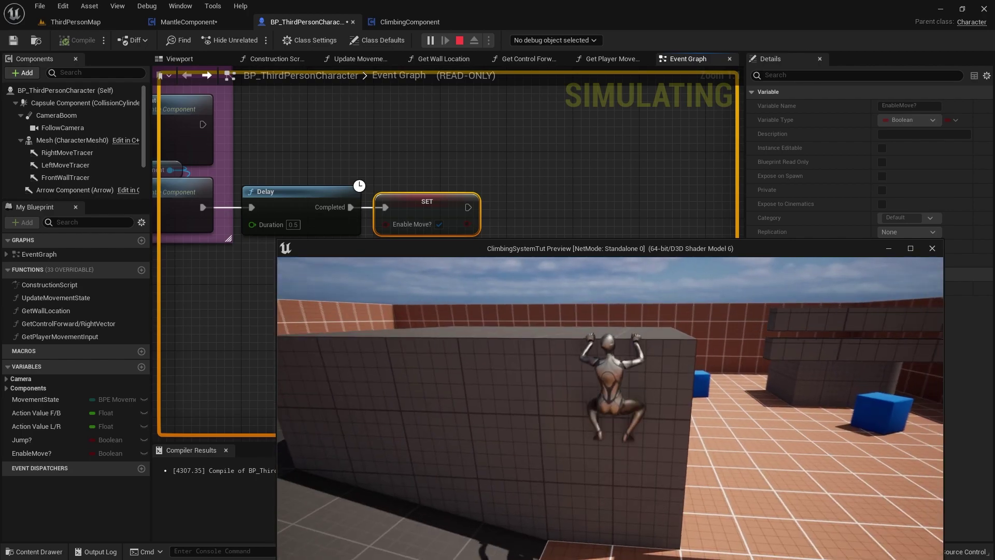
{"action": "key", "text": "w"}
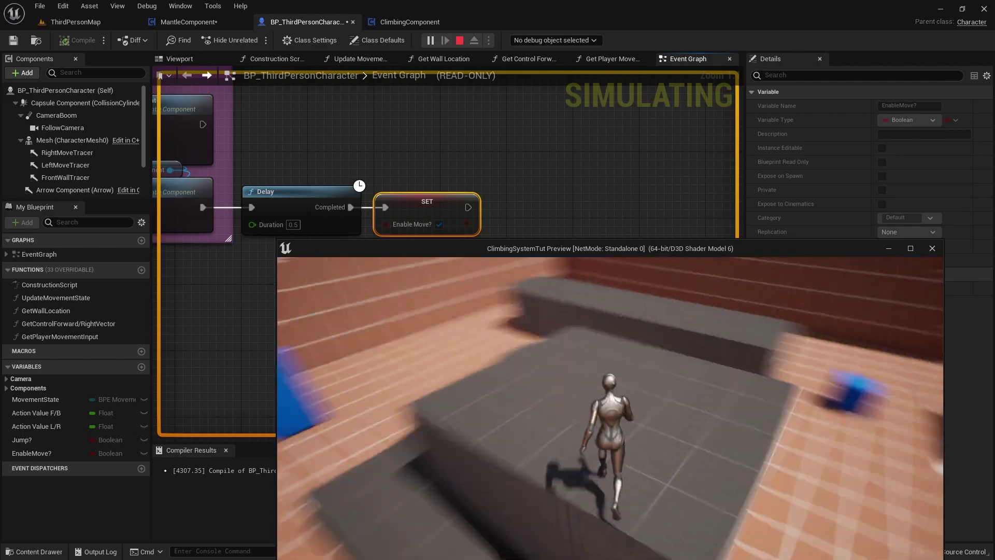
{"action": "key", "text": "w"}
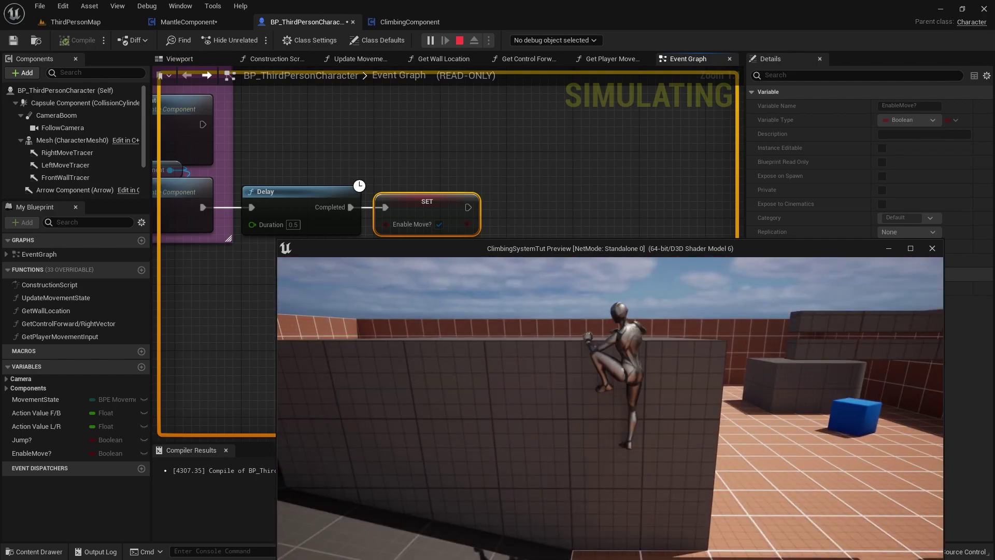
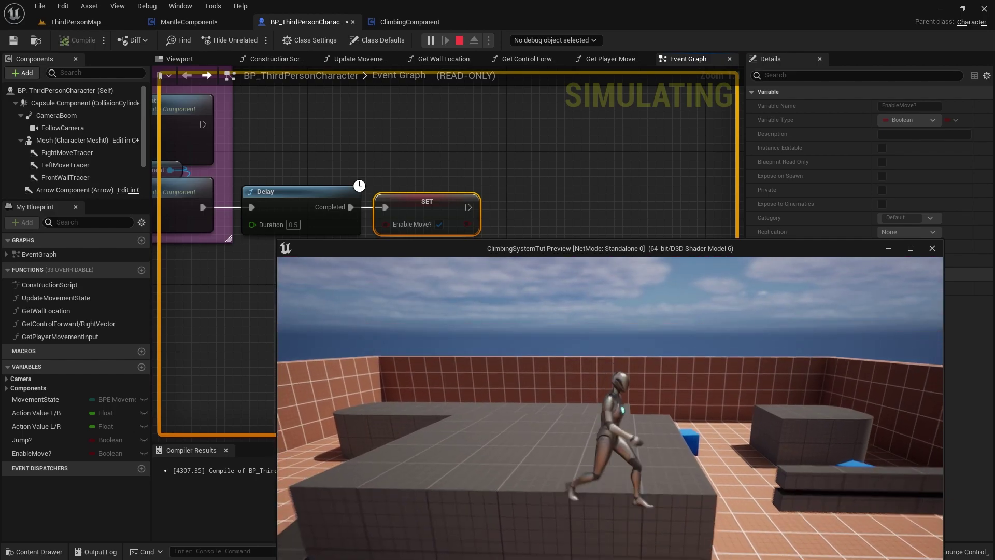
Play-test climbing the grey wall, then bring ClimbingComponent's Set on Wall nodes into view
{"action": "key", "text": "w"}
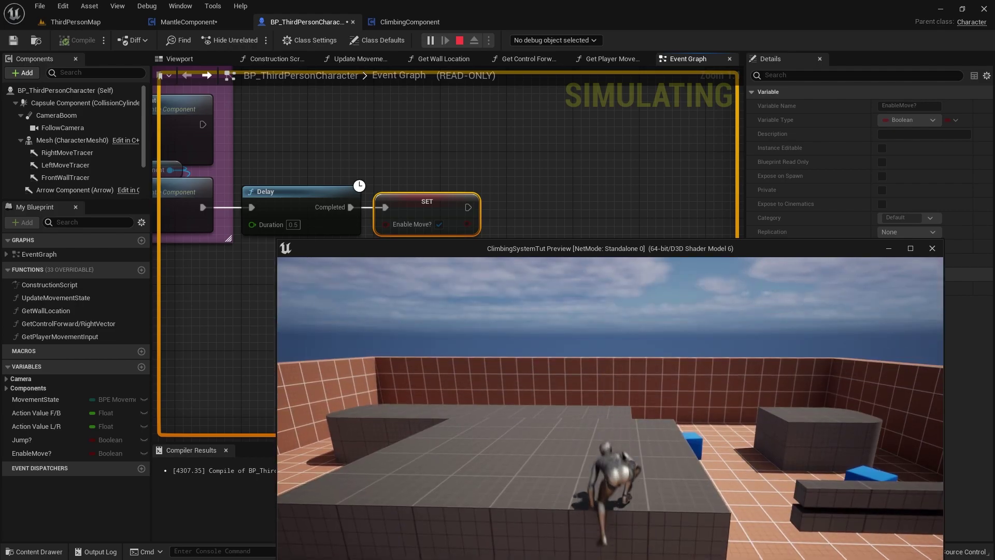
{"action": "key", "text": "Escape"}
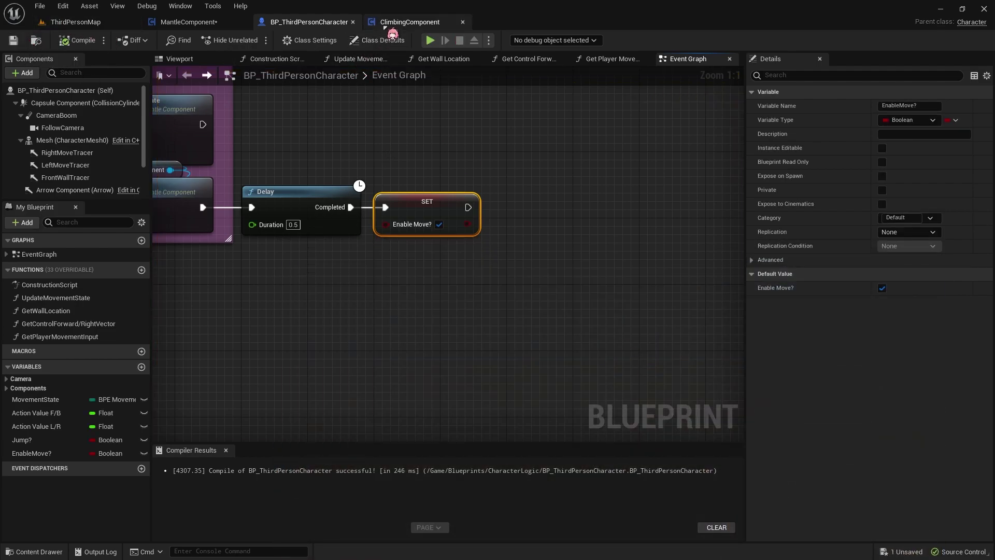
{"action": "left_click", "coordinate": [392, 22]}
{"action": "scroll", "coordinate": [393, 142], "scroll_direction": "down", "scroll_amount": 7}
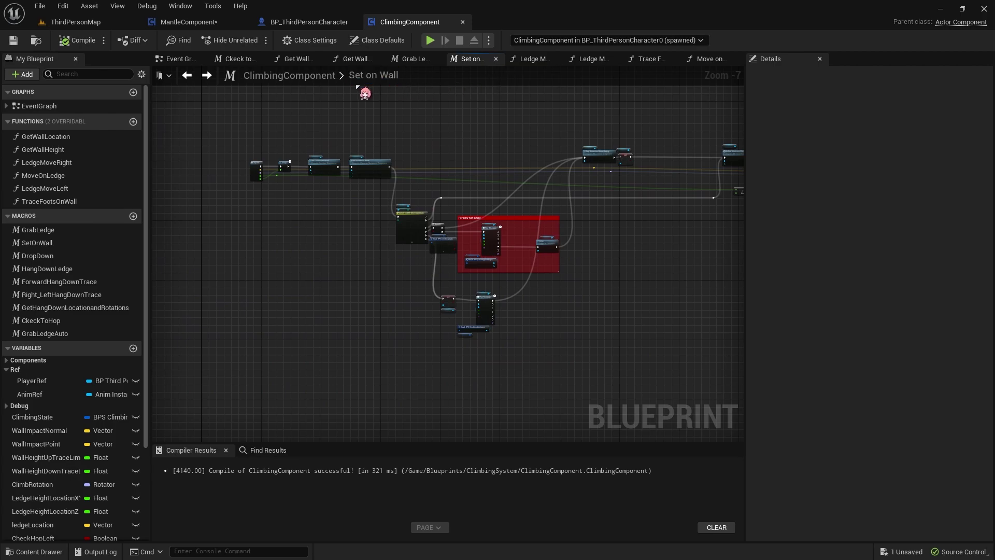
{"action": "right_click_drag", "start_coordinate": [554, 157], "coordinate": [456, 147]}
Play-test again, climbing one wall, dropping off the ledge and climbing a second wall
{"action": "left_click", "coordinate": [430, 41]}
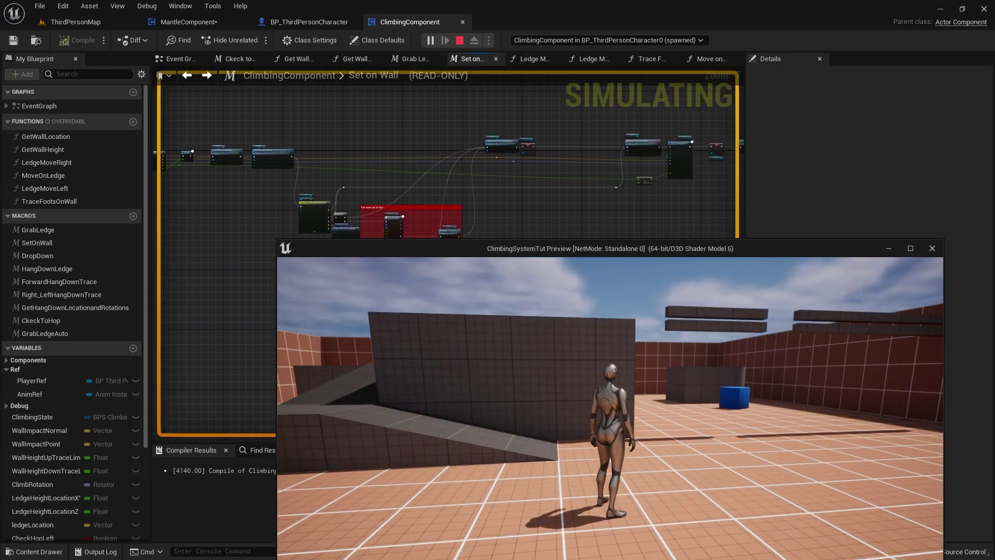
{"action": "key", "text": "w"}
{"action": "key", "text": "space"}
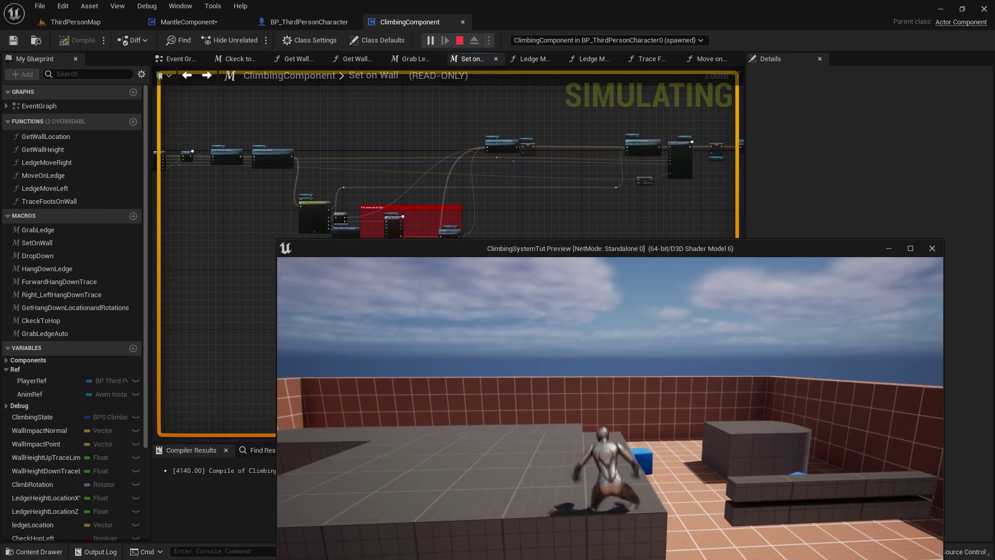
{"action": "key", "text": "w"}
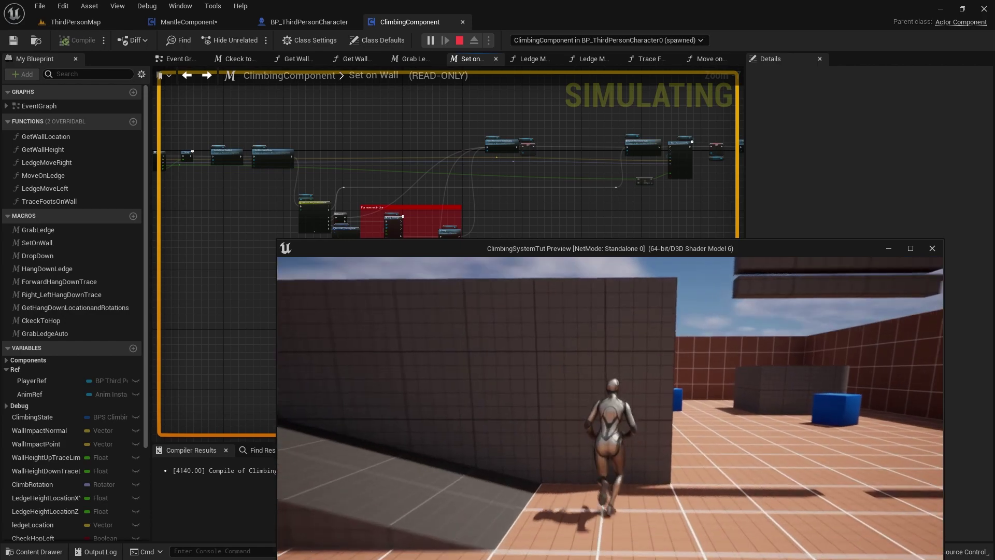
{"action": "key", "text": "space"}
{"action": "key", "text": "Escape"}
Shift the Jump Input nodes left to make room in the character Event Graph
{"action": "left_click", "coordinate": [309, 21]}
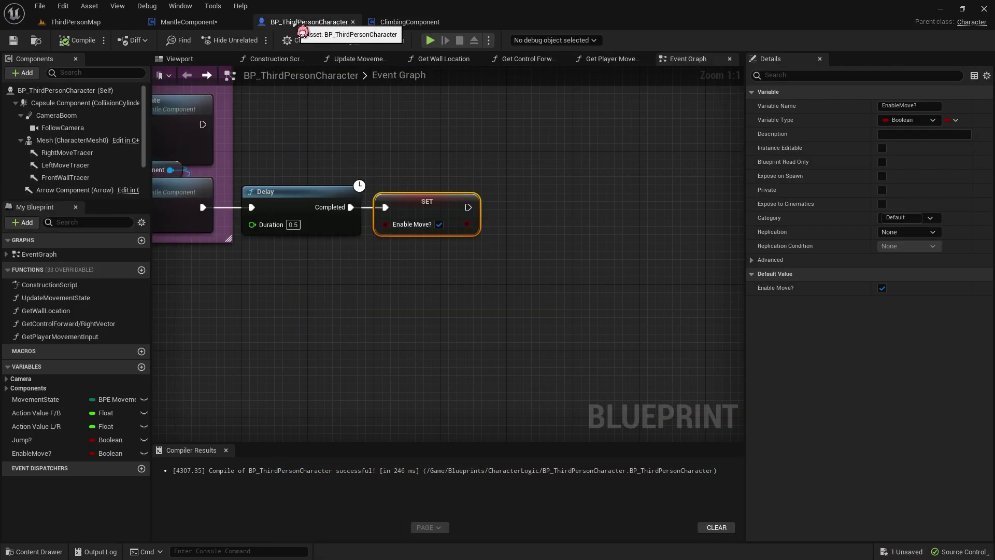
{"action": "right_click_drag", "start_coordinate": [289, 134], "coordinate": [324, 301]}
{"action": "scroll", "coordinate": [344, 290], "scroll_direction": "up", "scroll_amount": 1}
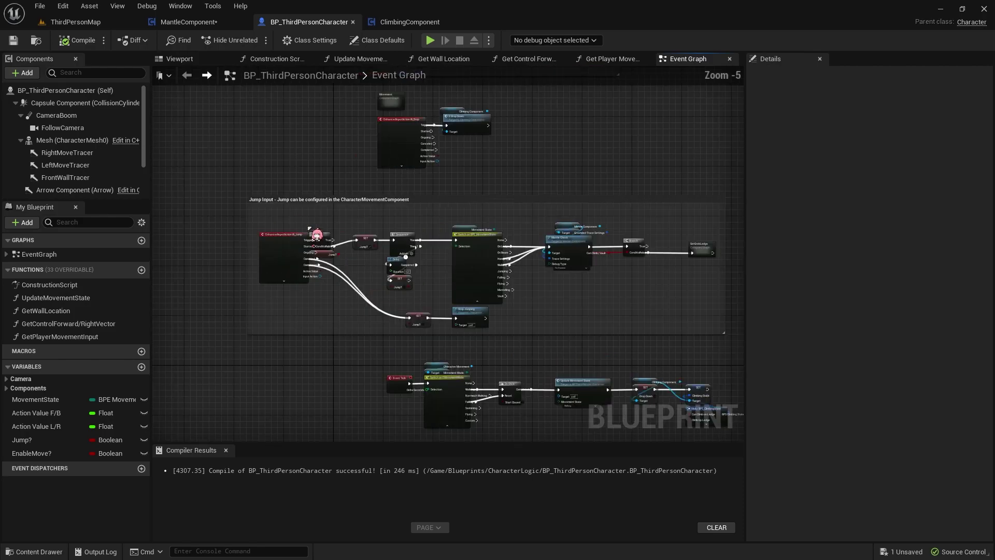
{"action": "scroll", "coordinate": [343, 291], "scroll_direction": "down", "scroll_amount": 1}
{"action": "left_click_drag", "start_coordinate": [316, 244], "coordinate": [363, 300]}
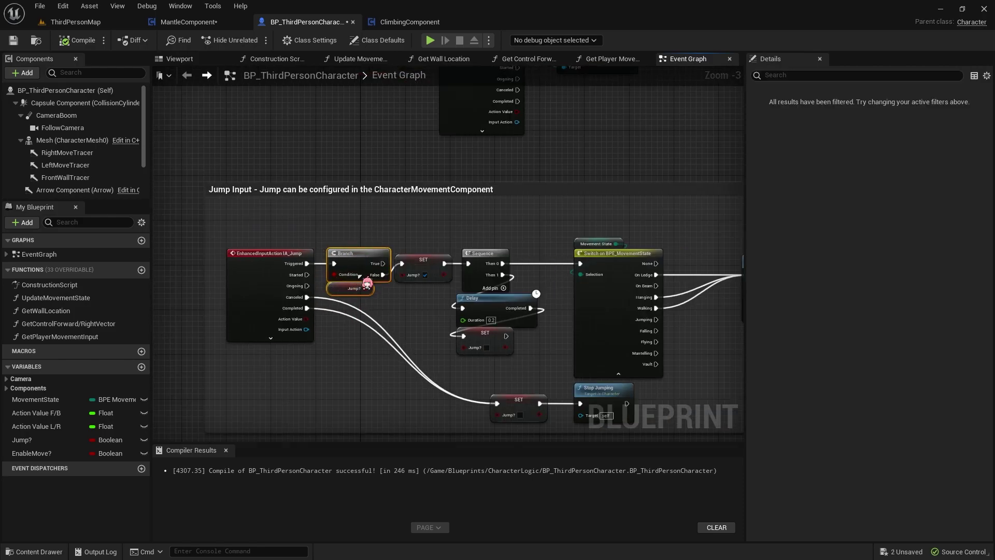
{"action": "left_click", "coordinate": [358, 337]}
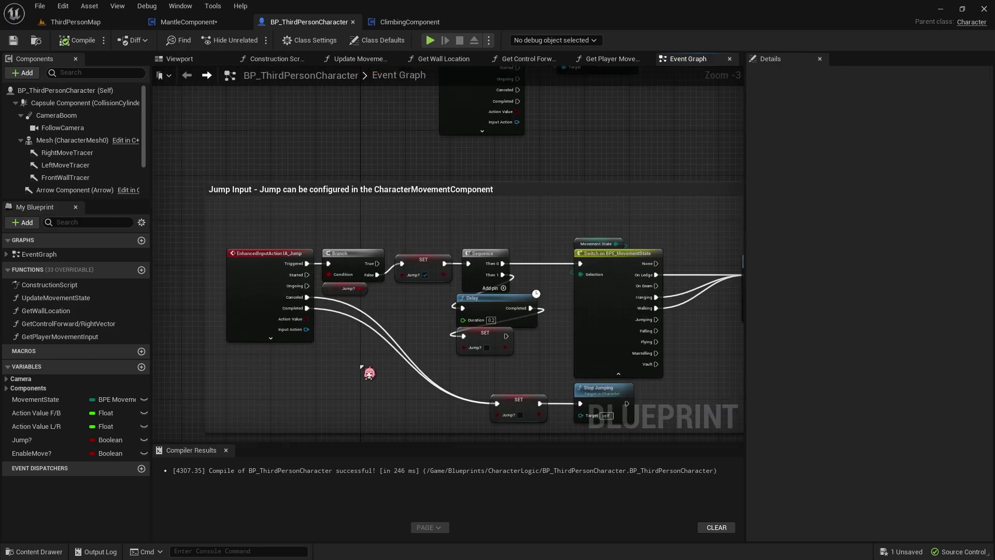
{"action": "scroll", "coordinate": [371, 369], "scroll_direction": "up", "scroll_amount": 3}
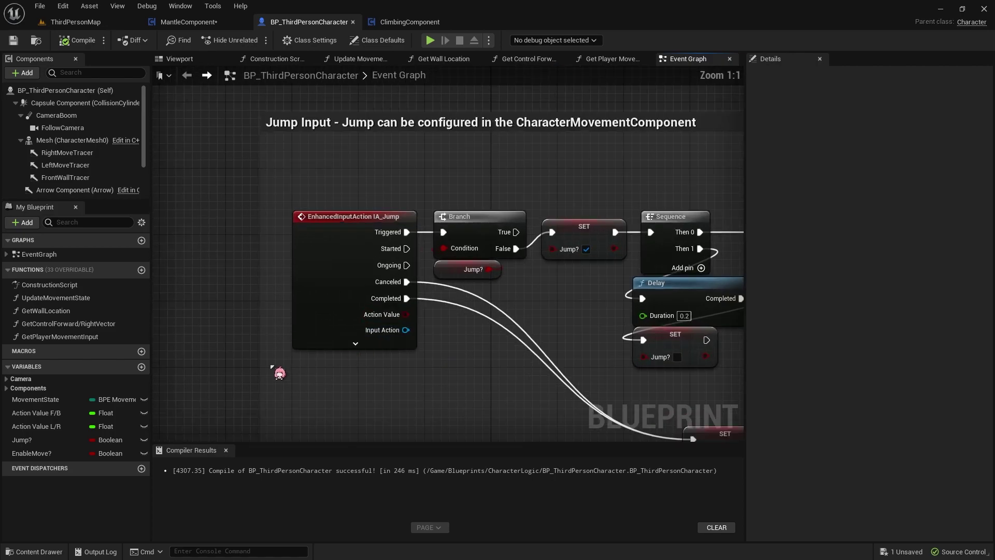
{"action": "left_click_drag", "start_coordinate": [244, 280], "coordinate": [341, 230]}
{"action": "left_click", "coordinate": [434, 281]}
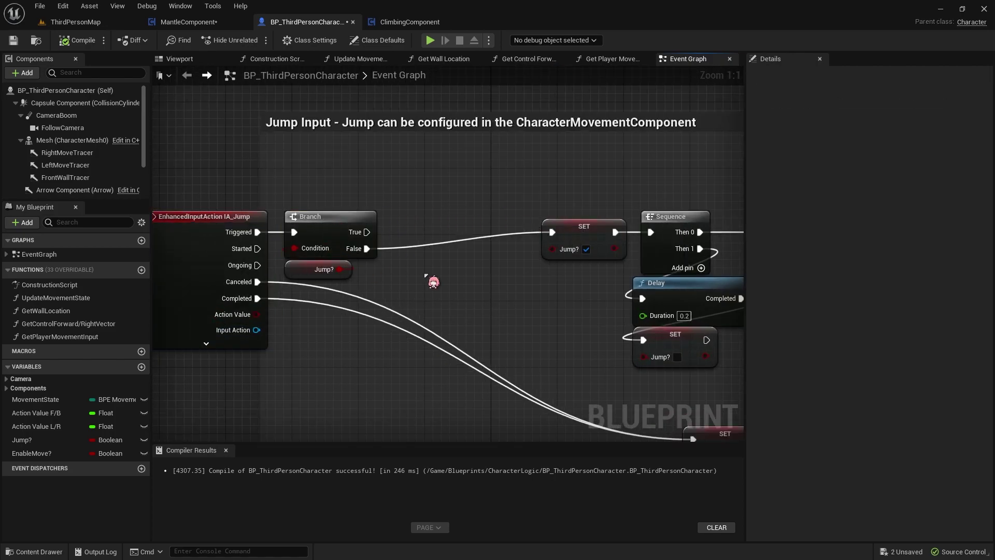
Insert a Branch on the Jump? False wire, True into SET Jump?, conditioned on Enable Move?
{"action": "left_click", "coordinate": [409, 251]}
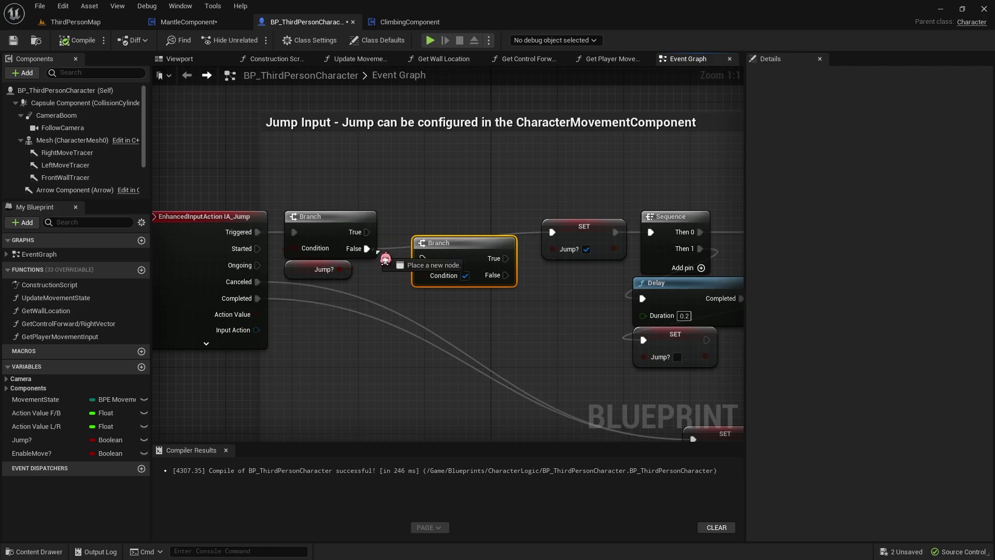
{"action": "left_click_drag", "start_coordinate": [502, 249], "coordinate": [553, 233]}
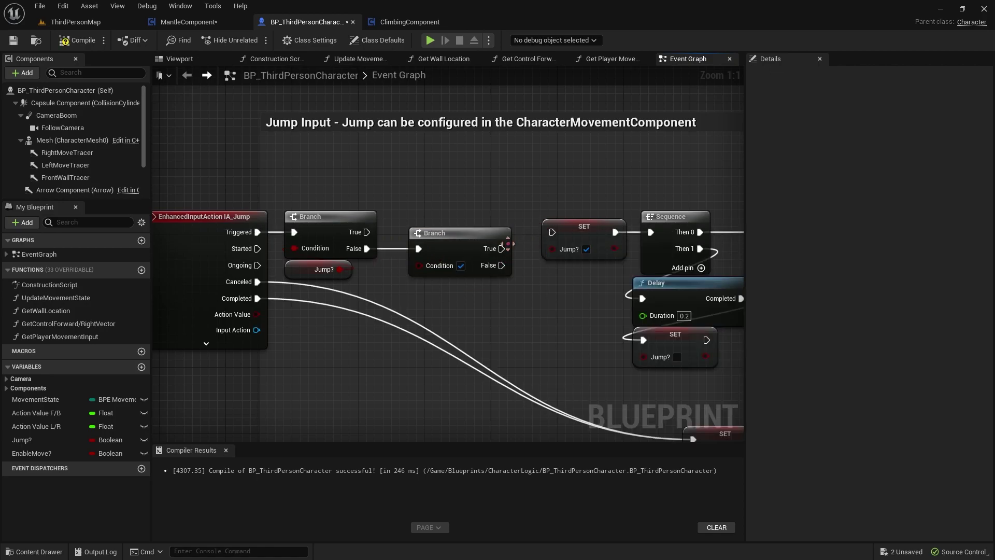
{"action": "left_click_drag", "start_coordinate": [58, 458], "coordinate": [414, 272]}
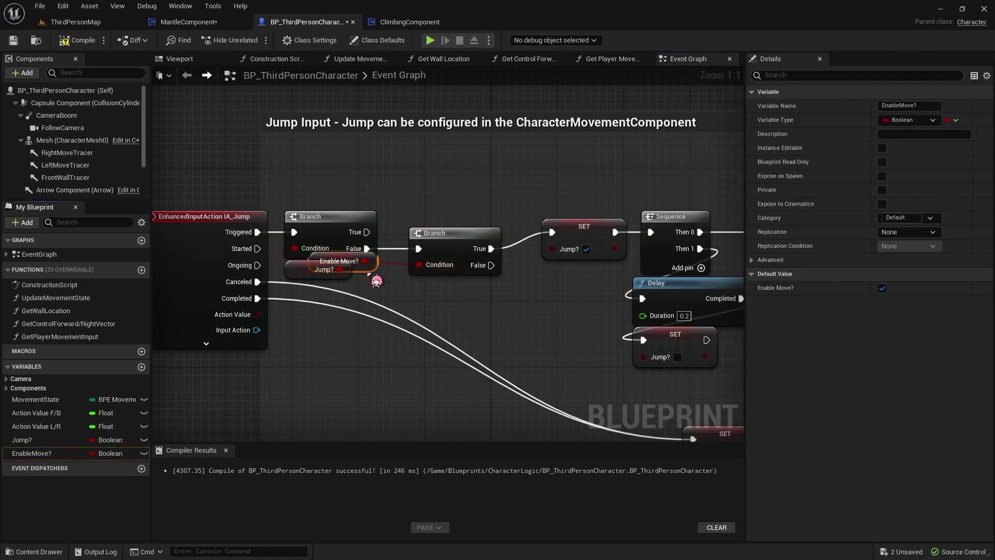
{"action": "left_click", "coordinate": [430, 280]}
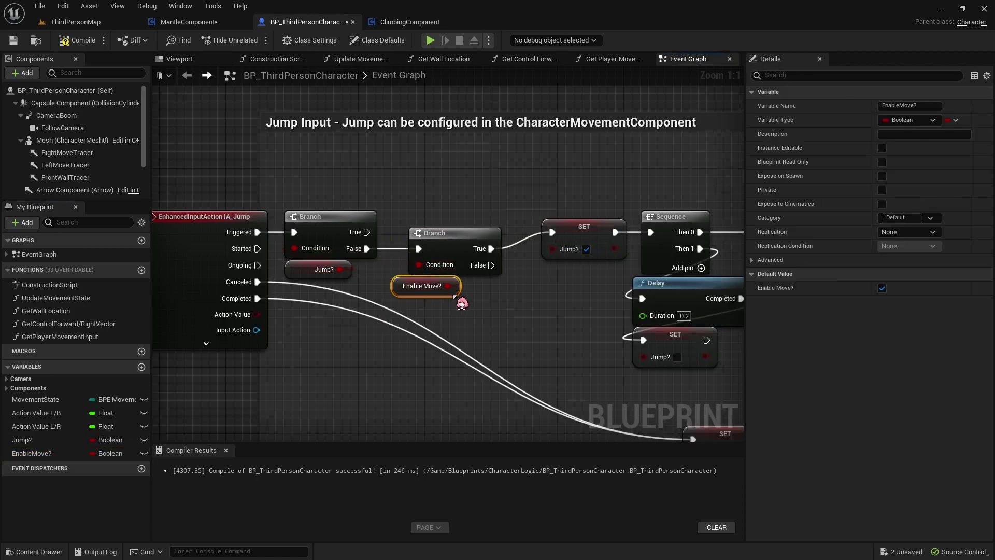
Compile and save the character blueprint and play-test a ledge climb
{"action": "left_click", "coordinate": [13, 42]}
{"action": "key", "text": "alt+p"}
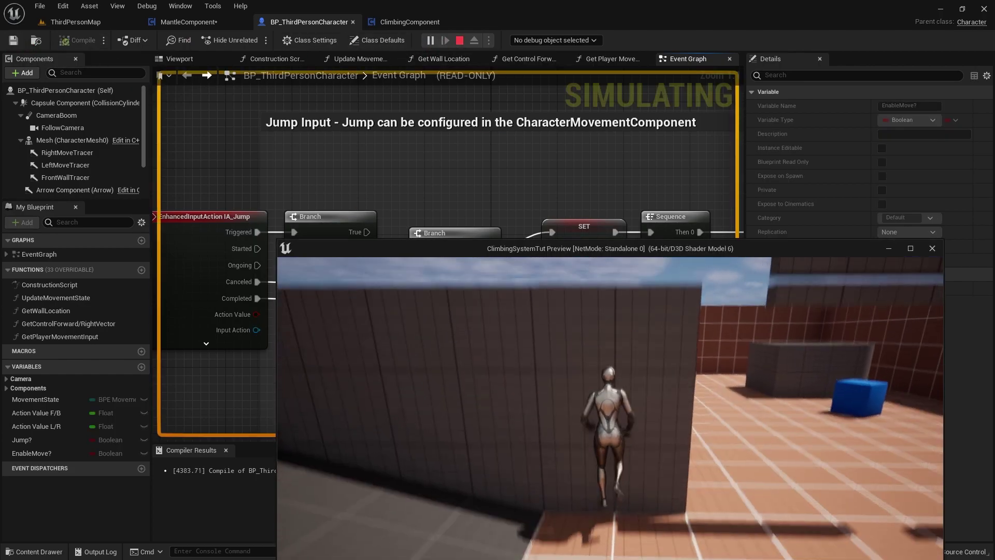
{"action": "key", "text": "space"}
{"action": "key", "text": "Escape"}
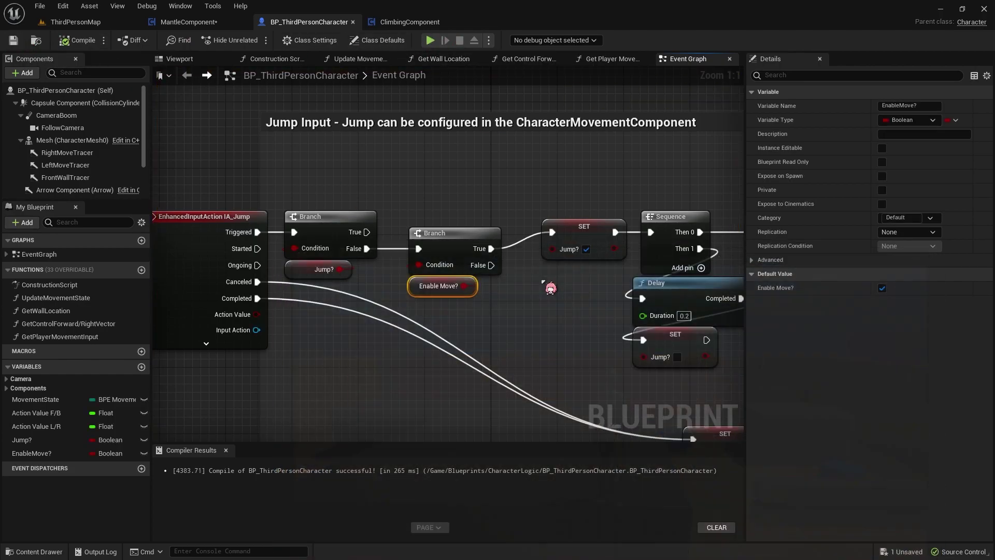
{"action": "left_click", "coordinate": [223, 22]}
{"action": "left_click", "coordinate": [376, 27]}
Wire Completed straight to Trace Foots on Wall and detach the SET Enable Move? node
{"action": "scroll", "coordinate": [593, 147], "scroll_direction": "up", "scroll_amount": 7}
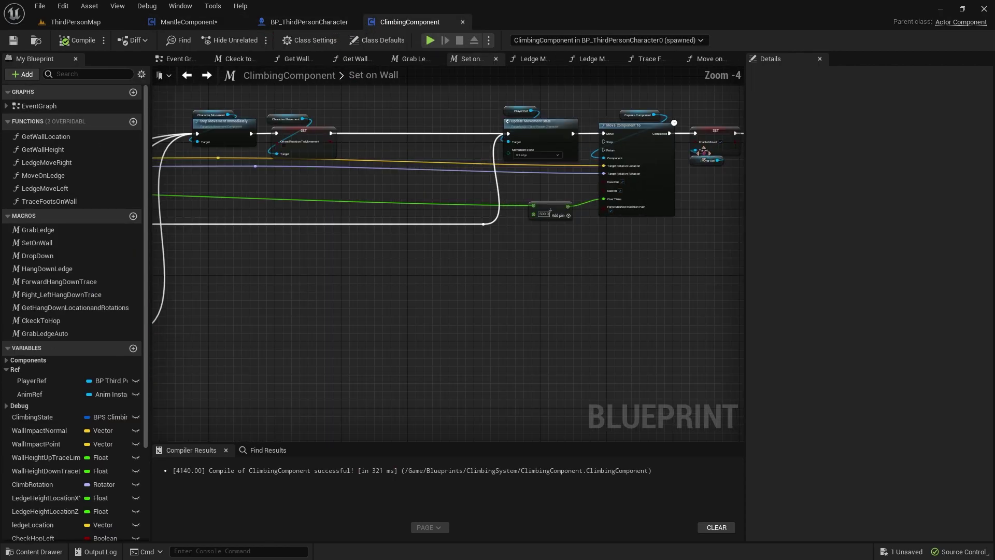
{"action": "key", "text": "alt+p"}
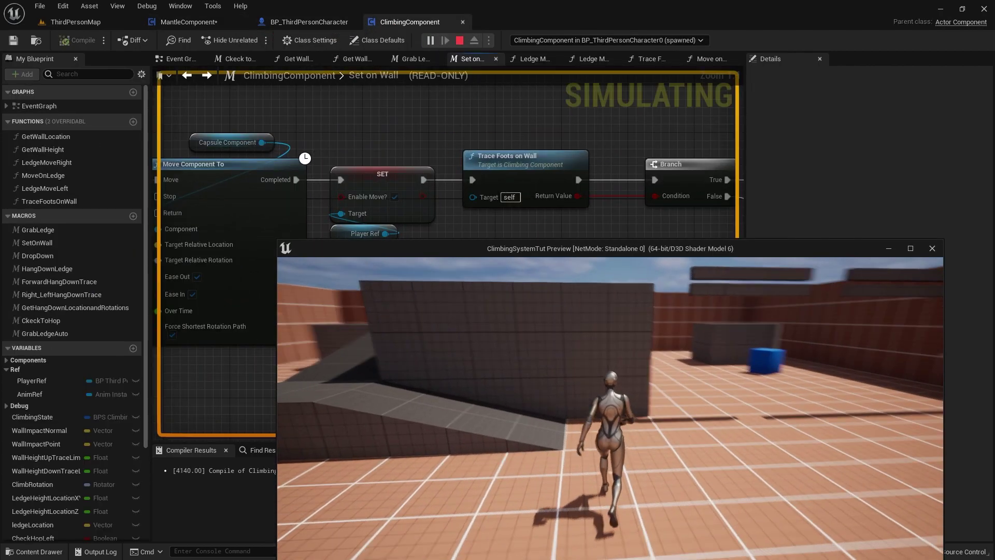
{"action": "key", "text": "Escape"}
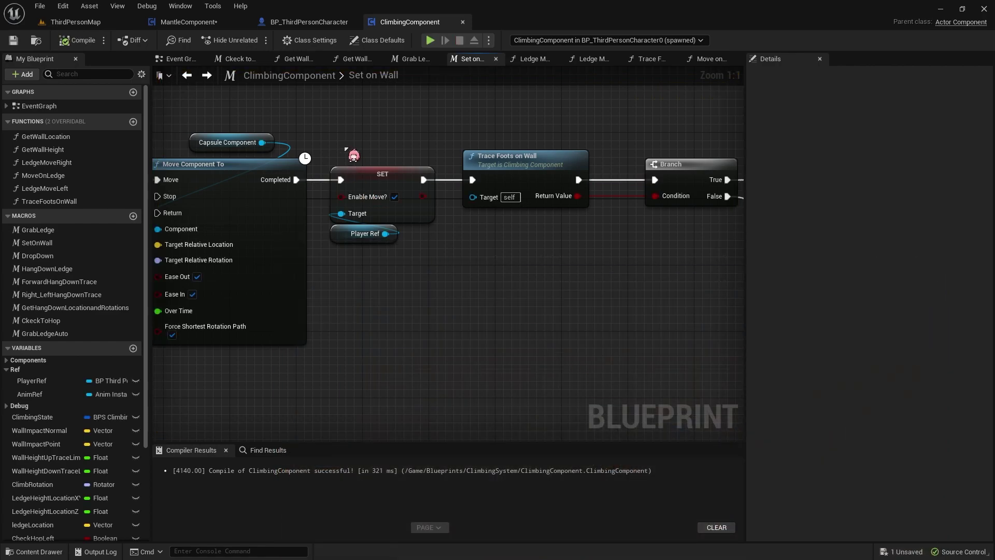
{"action": "left_click_drag", "start_coordinate": [341, 180], "coordinate": [472, 180], "text": "ctrl"}
{"action": "left_click_drag", "start_coordinate": [324, 158], "coordinate": [448, 249]}
{"action": "left_click_drag", "start_coordinate": [433, 194], "coordinate": [435, 285]}
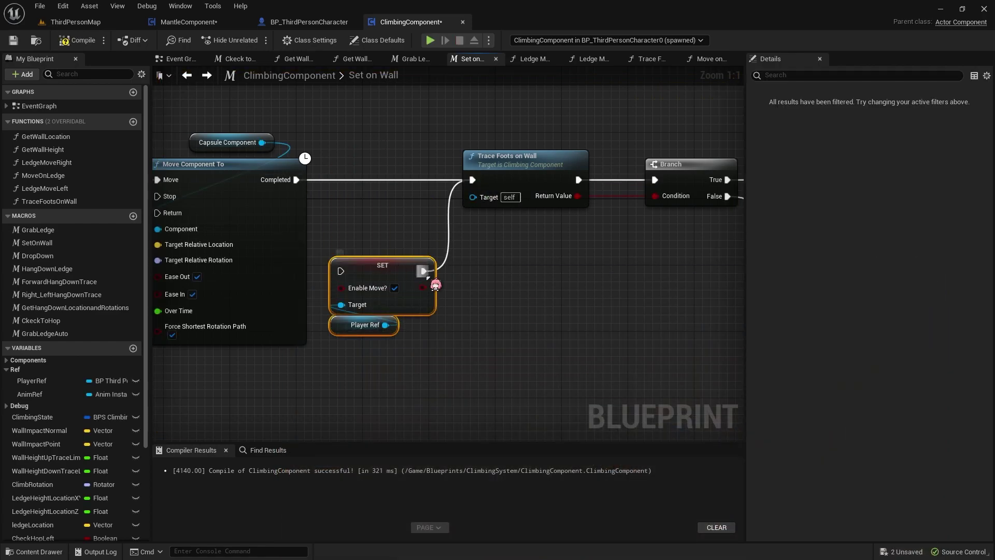
{"action": "key", "text": "ctrl+s"}
Add a Sequence node after Play Montage and relocate the SET Enable Move? nodes
{"action": "right_click_drag", "start_coordinate": [406, 244], "coordinate": [569, 176]}
{"action": "left_click_drag", "start_coordinate": [528, 171], "coordinate": [295, 374]}
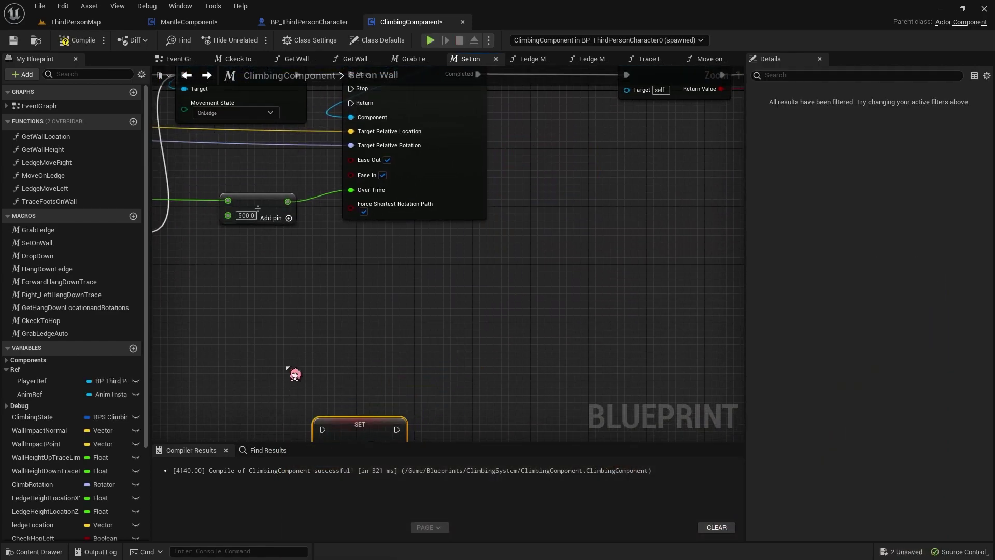
{"action": "scroll", "coordinate": [552, 180], "scroll_direction": "down", "scroll_amount": 8}
{"action": "scroll", "coordinate": [430, 218], "scroll_direction": "up", "scroll_amount": 6}
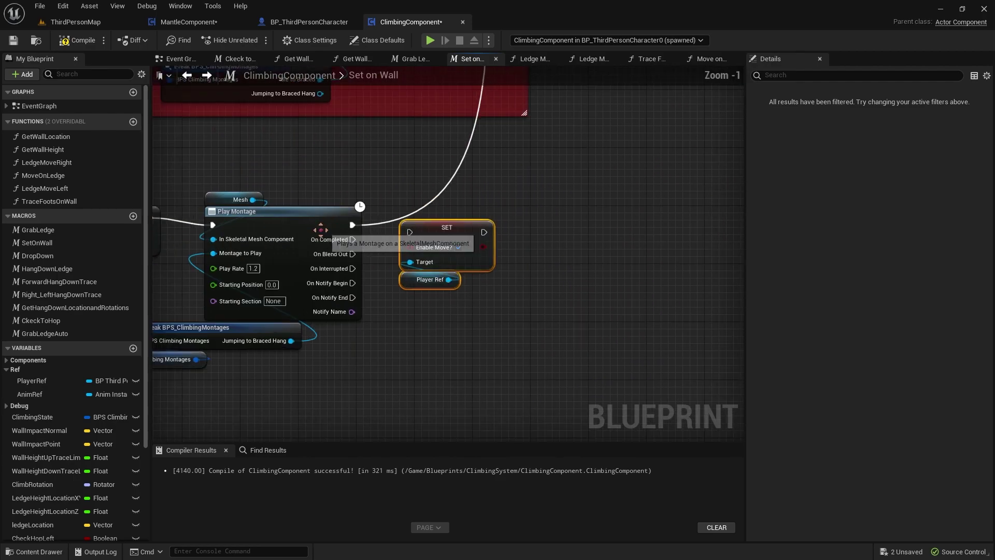
{"action": "left_click_drag", "start_coordinate": [435, 226], "coordinate": [509, 226]}
{"action": "left_click", "coordinate": [381, 217]}
{"action": "mouse_move", "coordinate": [352, 224]}
{"action": "left_mouse_down"}
{"action": "mouse_move", "coordinate": [412, 227]}
{"action": "mouse_move", "coordinate": [521, 256]}
{"action": "left_mouse_up"}
{"action": "scroll", "coordinate": [412, 226], "scroll_direction": "down", "scroll_amount": 3}
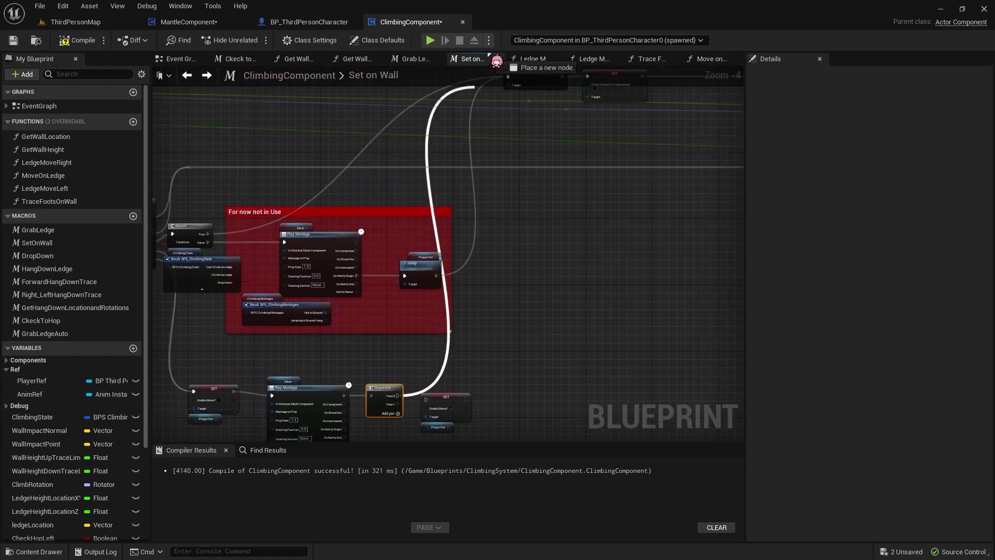
{"action": "scroll", "coordinate": [520, 256], "scroll_direction": "up", "scroll_amount": 3}
{"action": "scroll", "coordinate": [466, 239], "scroll_direction": "up", "scroll_amount": 2}
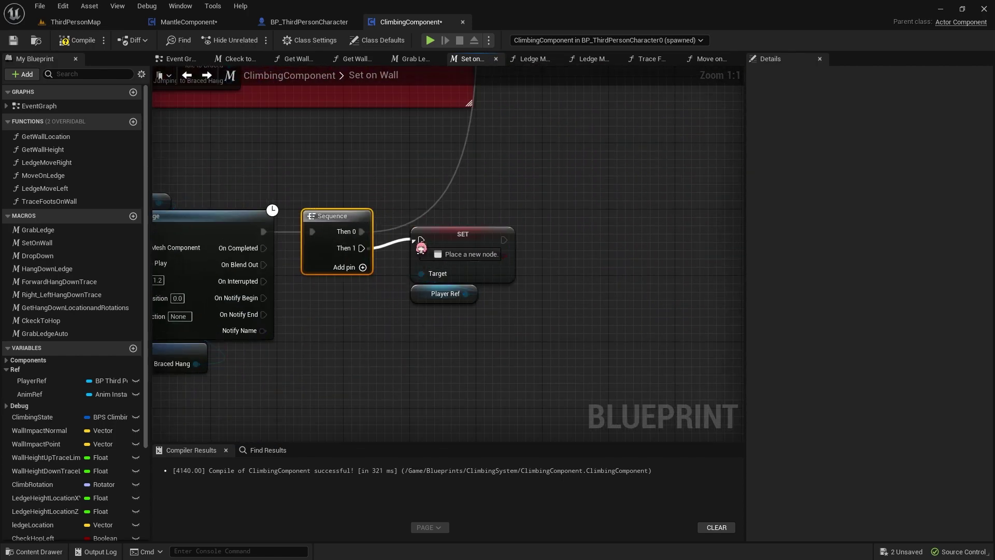
{"action": "mouse_move", "coordinate": [521, 256]}
{"action": "left_mouse_down"}
{"action": "mouse_move", "coordinate": [450, 229]}
{"action": "mouse_move", "coordinate": [543, 251]}
{"action": "left_mouse_up"}
{"action": "left_click", "coordinate": [450, 229]}
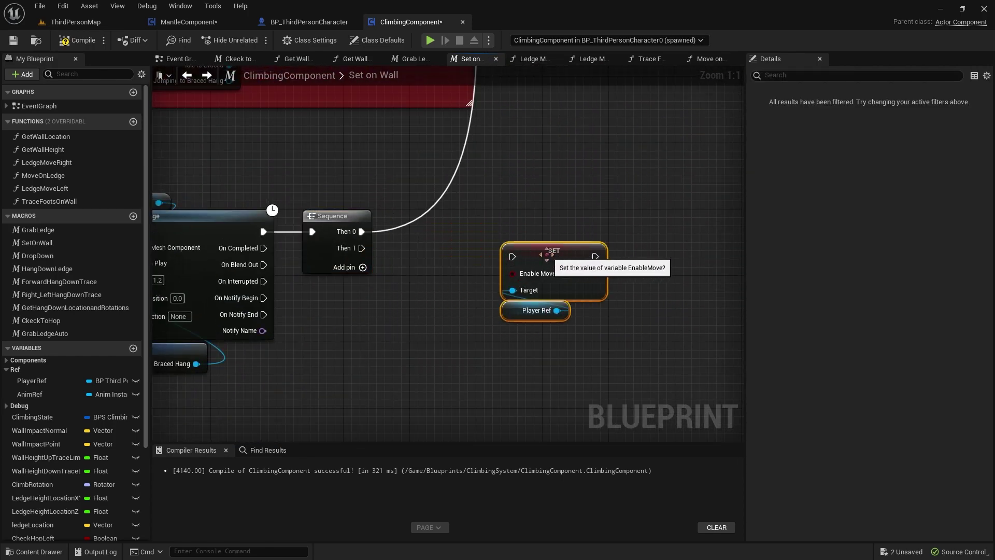
Add a 0.2-second Delay after Sequence Then 1 that feeds SET Enable Move?
{"action": "left_click", "coordinate": [402, 260]}
{"action": "left_click", "coordinate": [402, 259]}
{"action": "left_click_drag", "start_coordinate": [362, 248], "coordinate": [404, 249]}
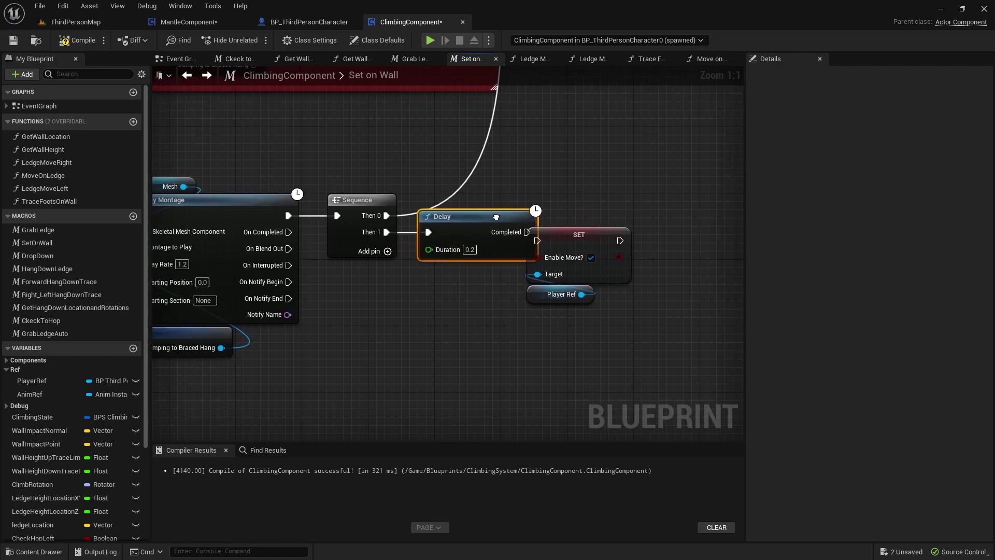
{"action": "left_click_drag", "start_coordinate": [455, 214], "coordinate": [483, 314]}
{"action": "left_click_drag", "start_coordinate": [488, 239], "coordinate": [520, 231]}
{"action": "left_click_drag", "start_coordinate": [436, 236], "coordinate": [479, 237]}
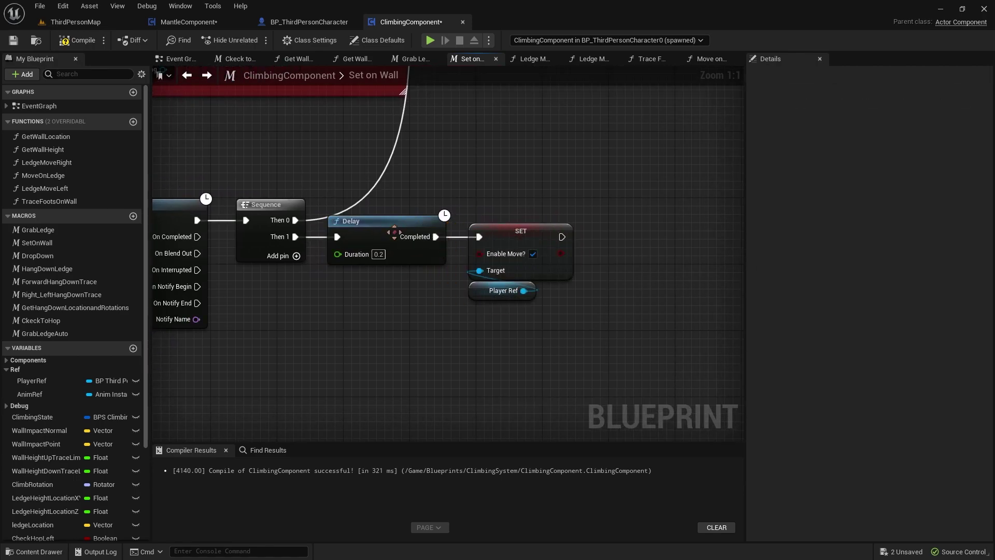
{"action": "left_click", "coordinate": [380, 254]}
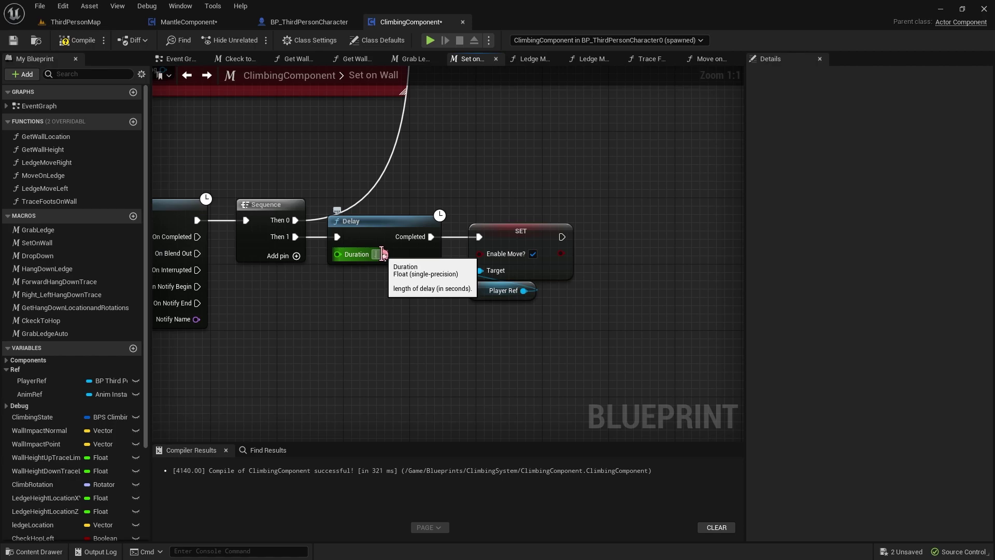
{"action": "type", "text": "0.2"}
Check the JumpTo Bracedhang animation length, set the Delay to 0.8, and play-test
{"action": "right_click_drag", "start_coordinate": [382, 254], "coordinate": [551, 241]}
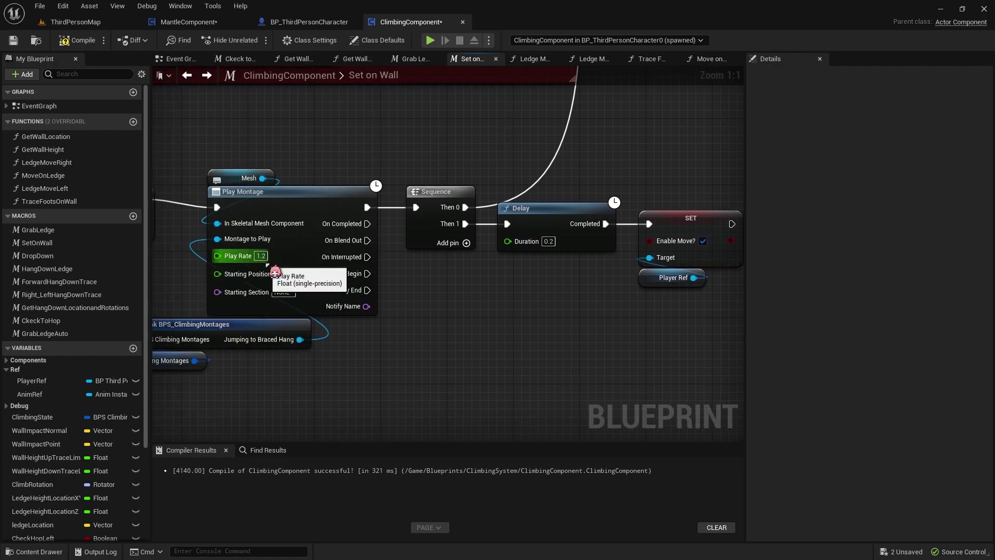
{"action": "key", "text": "ctrl+space"}
{"action": "left_click", "coordinate": [739, 480]}
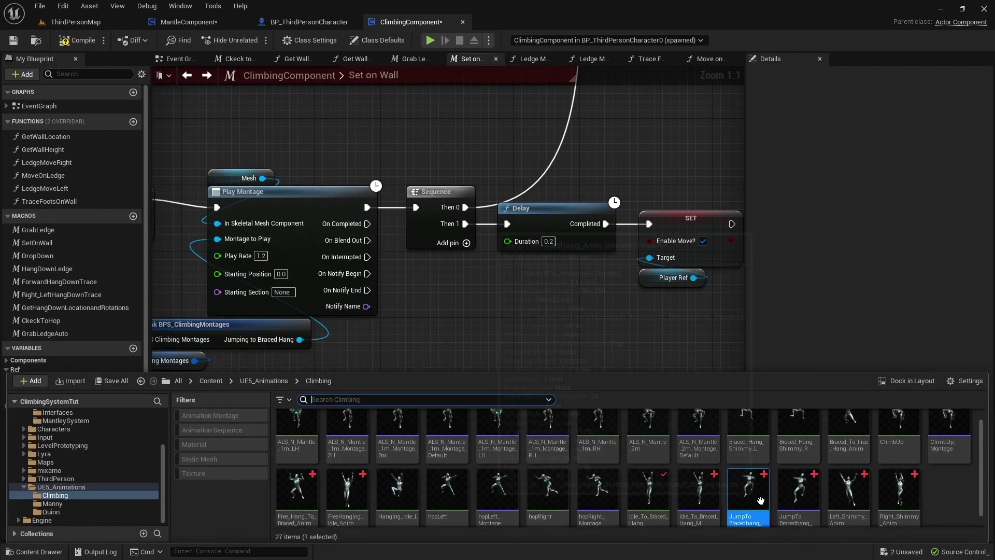
{"action": "double_click", "coordinate": [738, 480]}
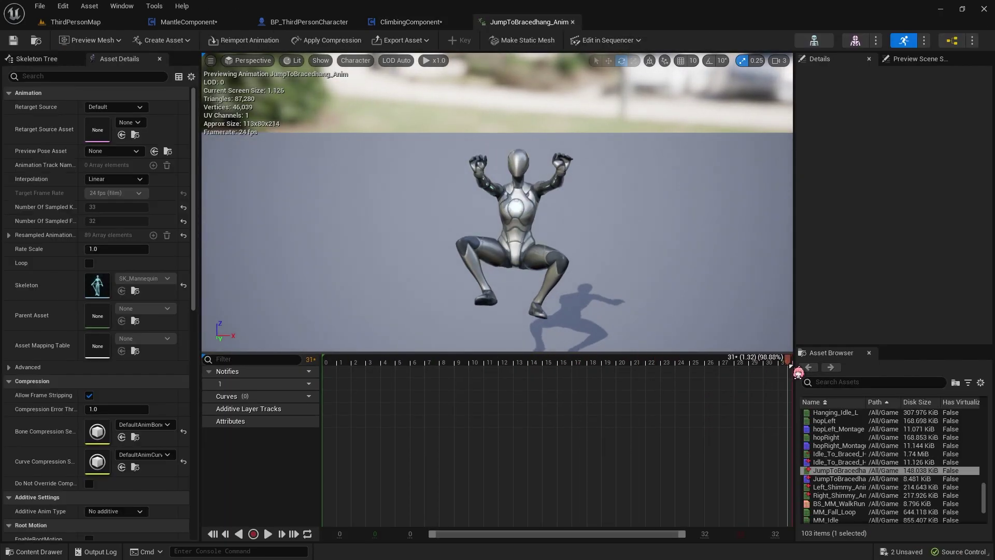
{"action": "left_click_drag", "start_coordinate": [758, 370], "coordinate": [726, 387]}
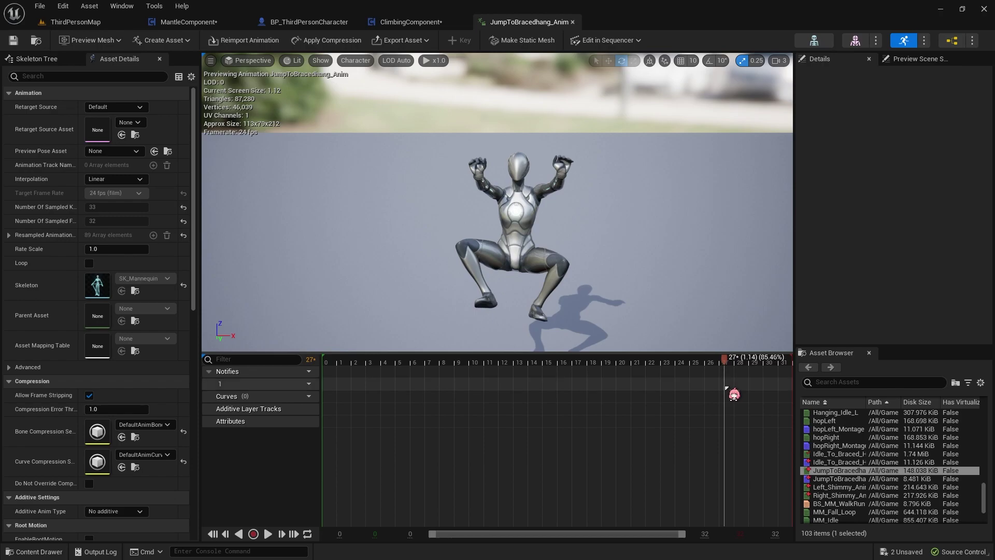
{"action": "left_click", "coordinate": [410, 22]}
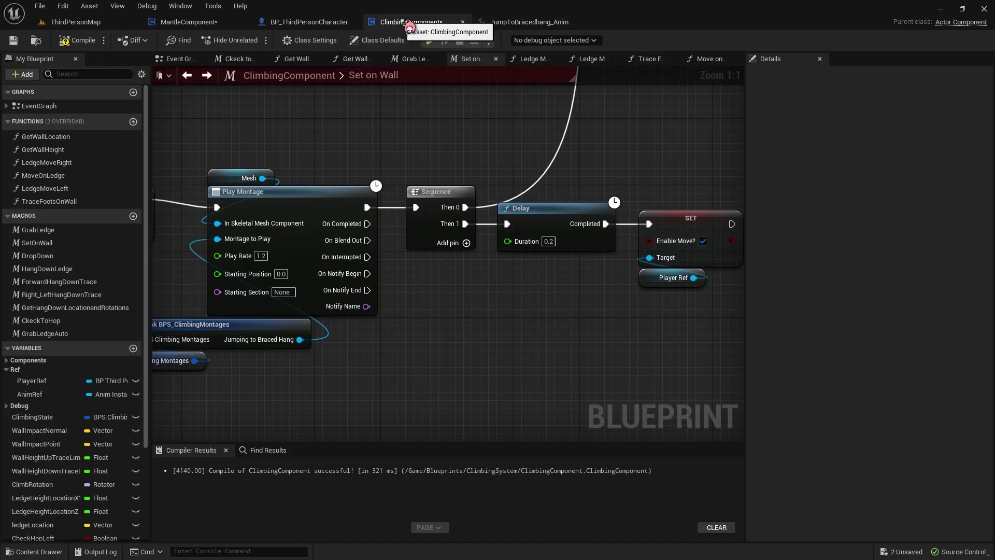
{"action": "left_click", "coordinate": [548, 241]}
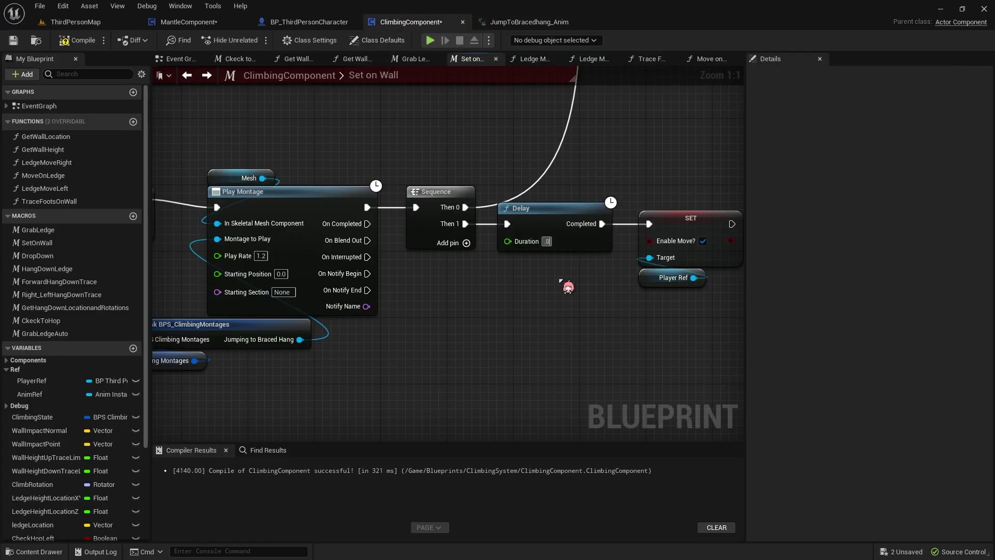
{"action": "left_click", "coordinate": [430, 40]}
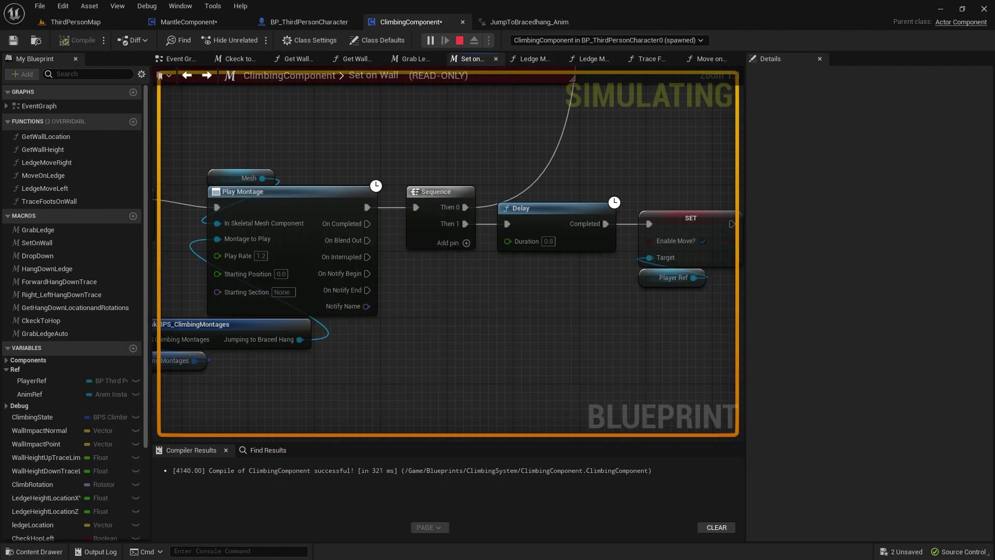
Run and mantle onto the grey wall, a block, and then the tall wall
{"action": "key", "text": "w"}
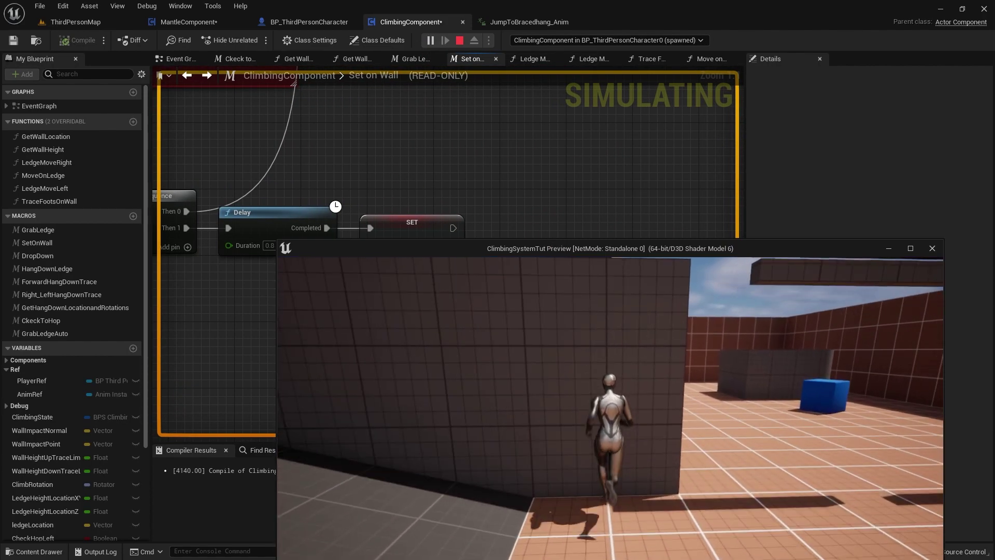
{"action": "key", "text": "w"}
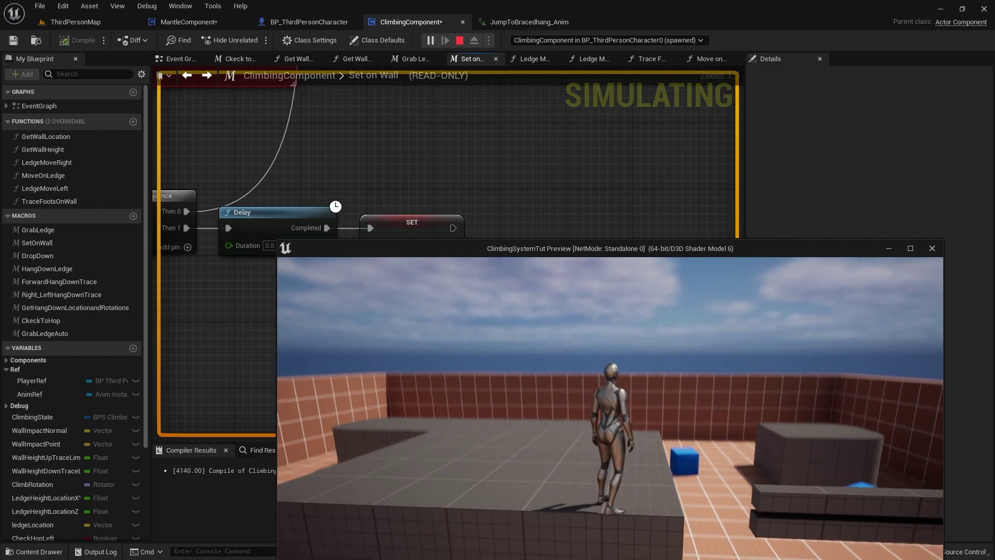
{"action": "key", "text": "w"}
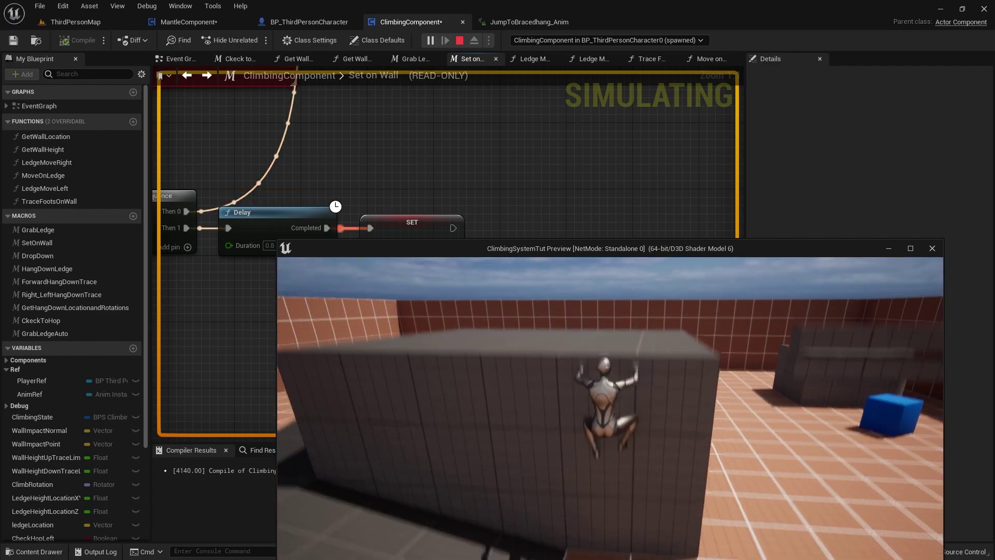
{"action": "key", "text": "w"}
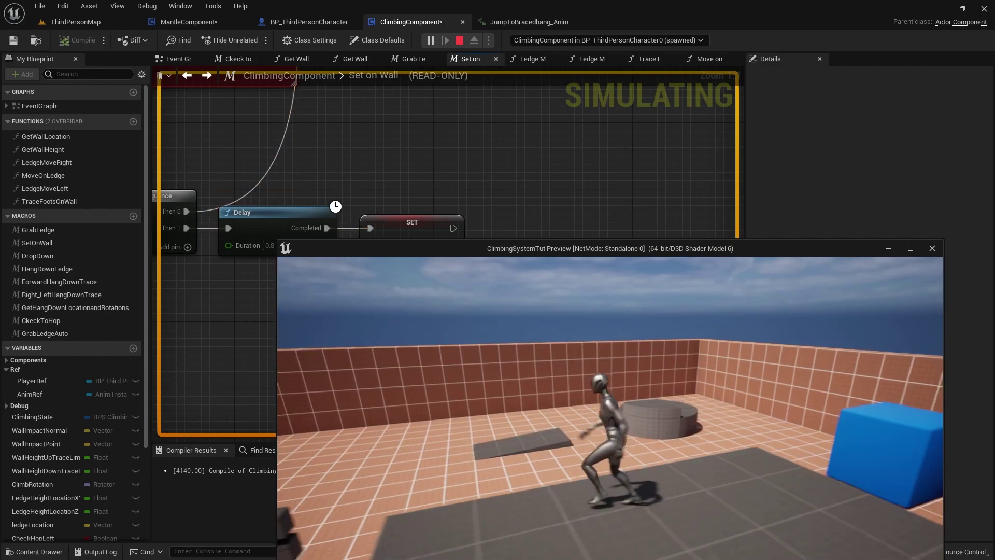
{"action": "key", "text": "w"}
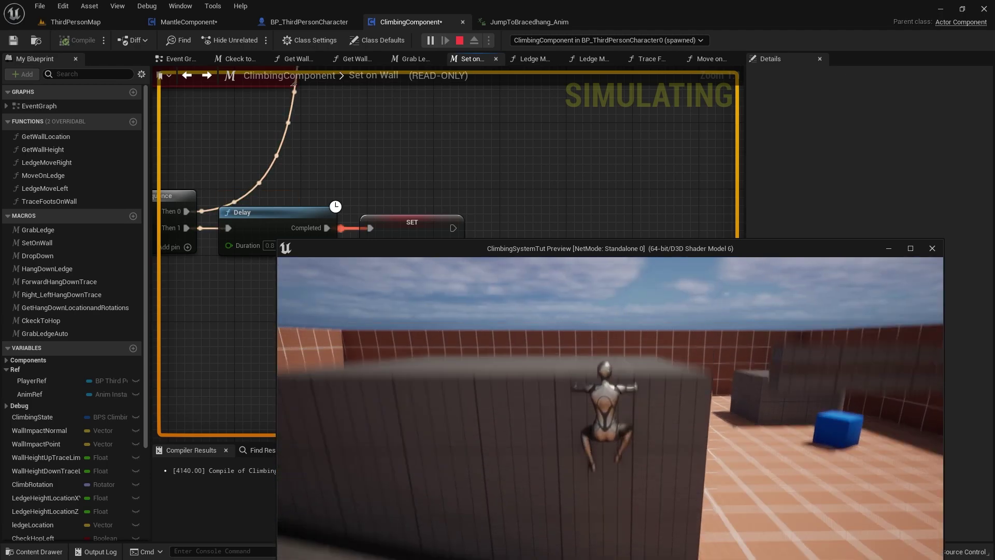
End the play test, save, and save BP_ThirdPersonCharacter after switching to it
{"action": "key", "text": "Escape"}
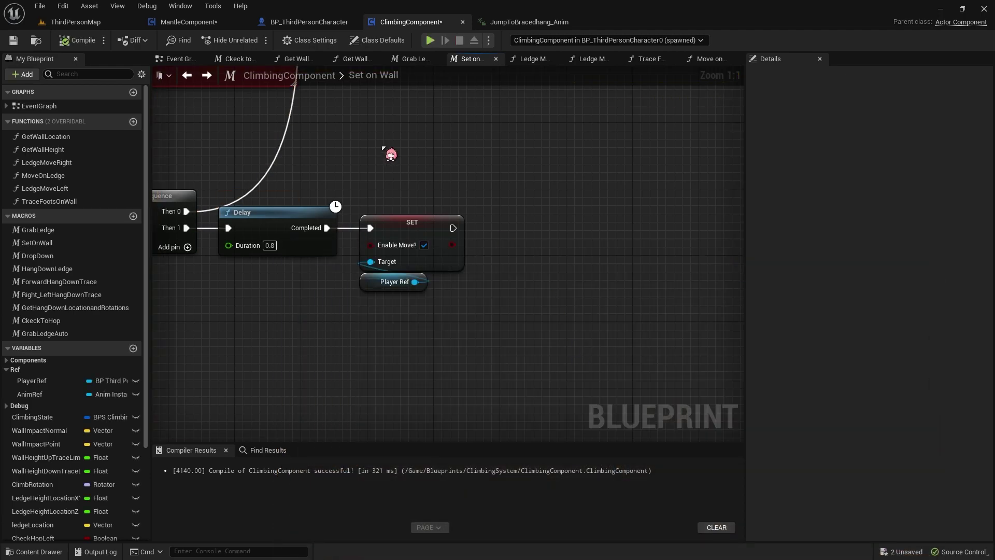
{"action": "key", "text": "ctrl+s"}
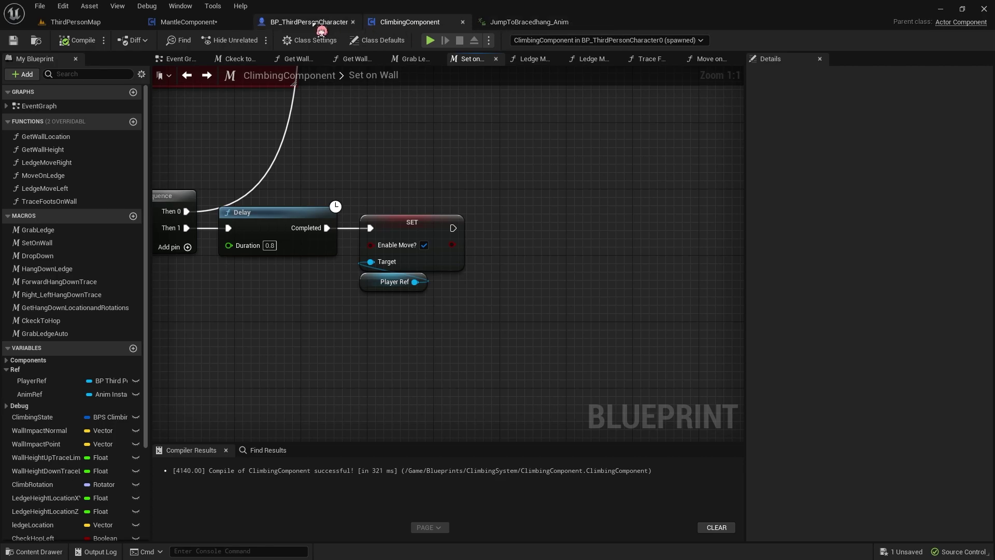
{"action": "left_click", "coordinate": [306, 22]}
{"action": "scroll", "coordinate": [294, 248], "scroll_direction": "down", "scroll_amount": 4}
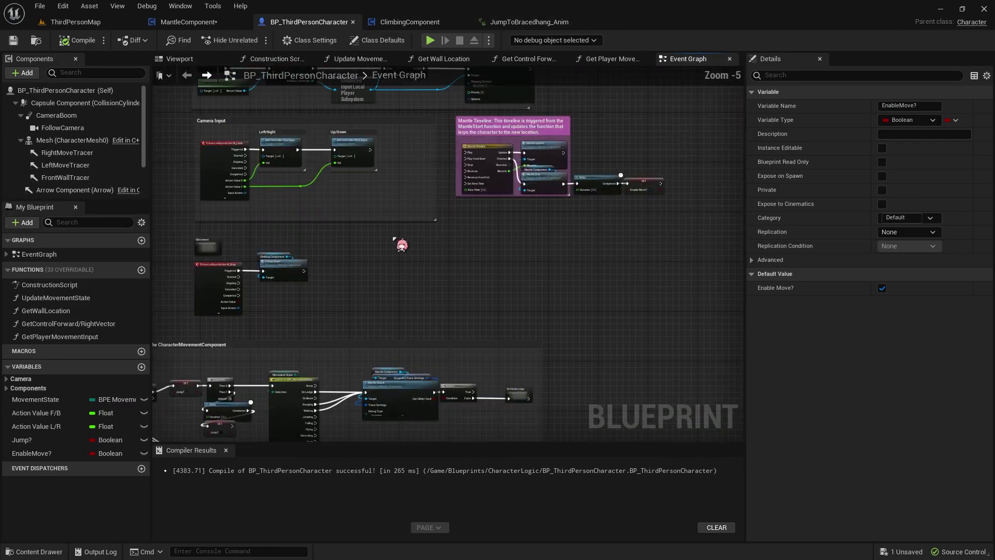
{"action": "scroll", "coordinate": [456, 239], "scroll_direction": "up", "scroll_amount": 4}
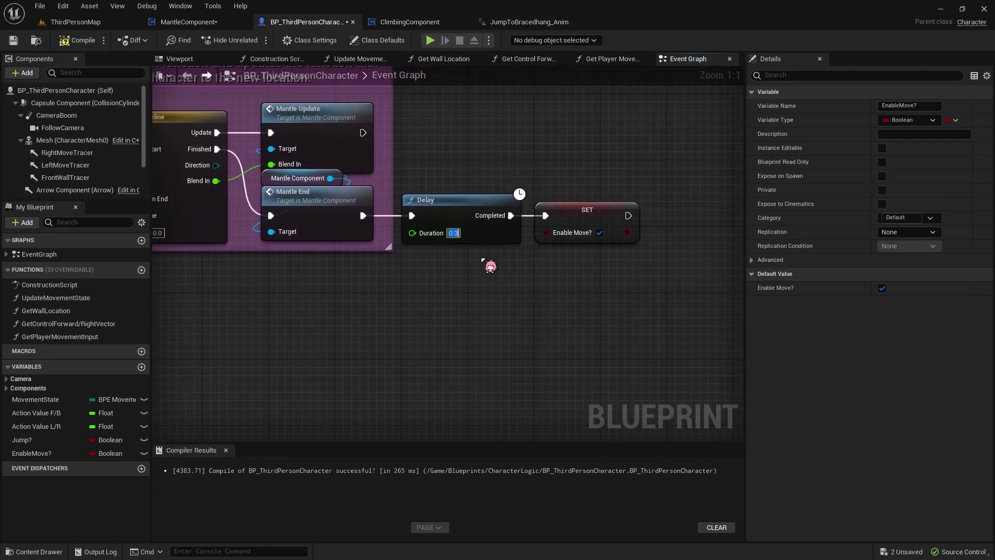
{"action": "key", "text": "ctrl+s"}
Play-test running to the wall, mantling onto it and moving off
{"action": "left_click", "coordinate": [430, 40]}
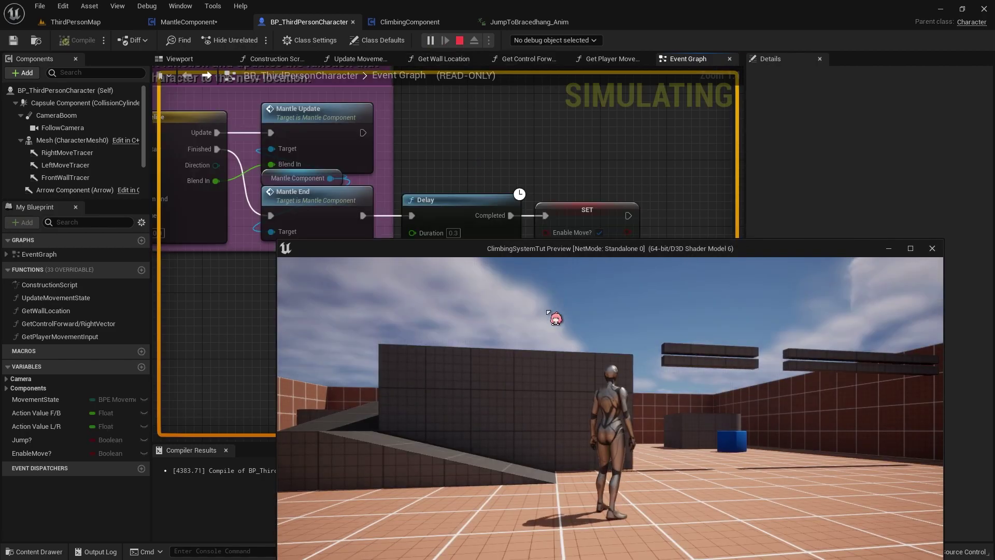
{"action": "key", "text": "w"}
{"action": "key", "text": "space"}
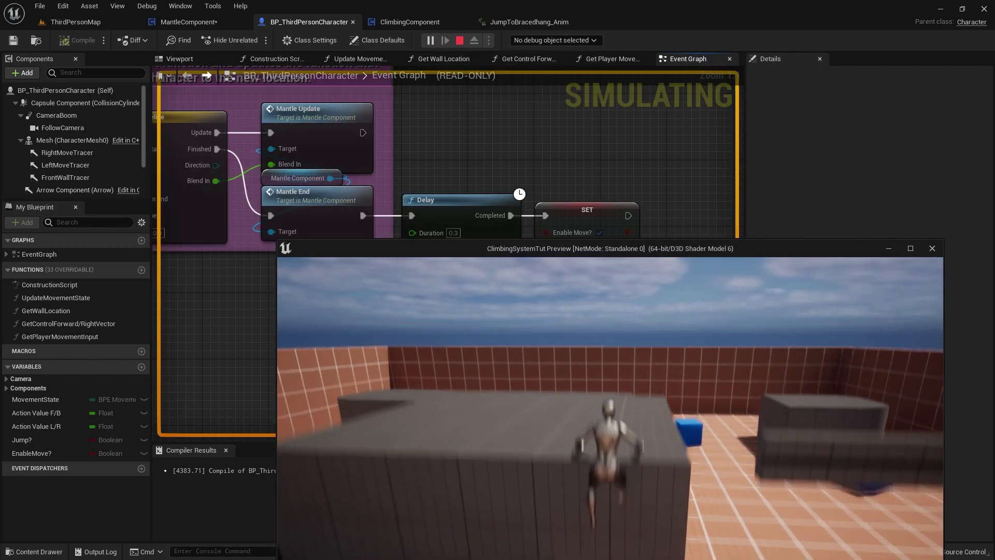
{"action": "key", "text": "w"}
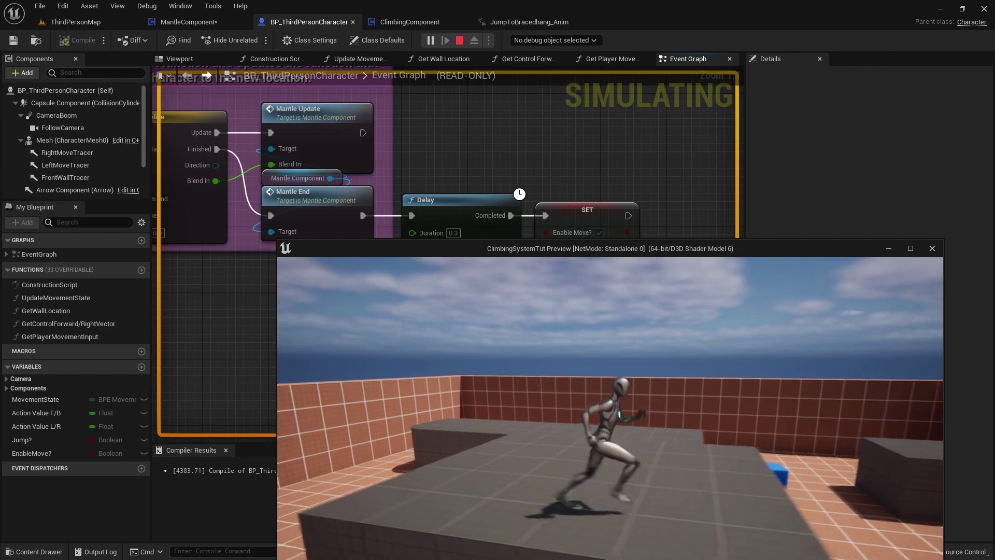
{"action": "key", "text": "Escape"}
Open the Get Control Forward/Right Vector graph and play-test another wall mantle
{"action": "left_click", "coordinate": [557, 63]}
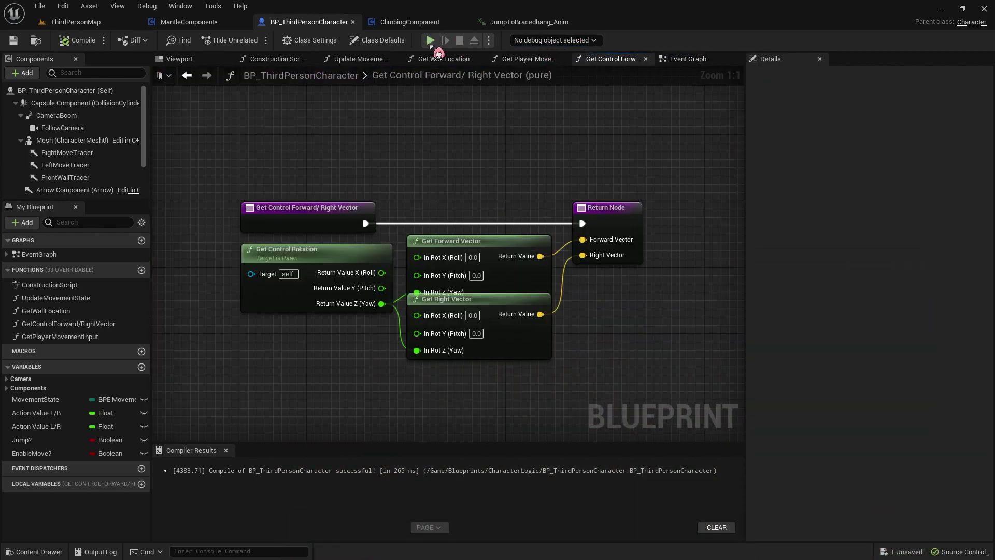
{"action": "key", "text": "alt+p"}
{"action": "key", "text": "alt+Tab"}
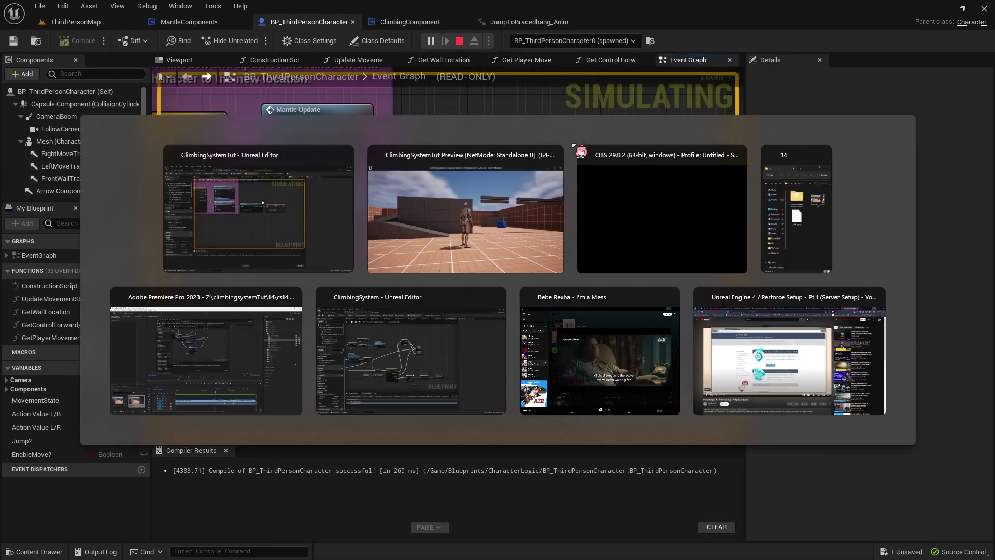
{"action": "key", "text": "w"}
{"action": "key", "text": "space"}
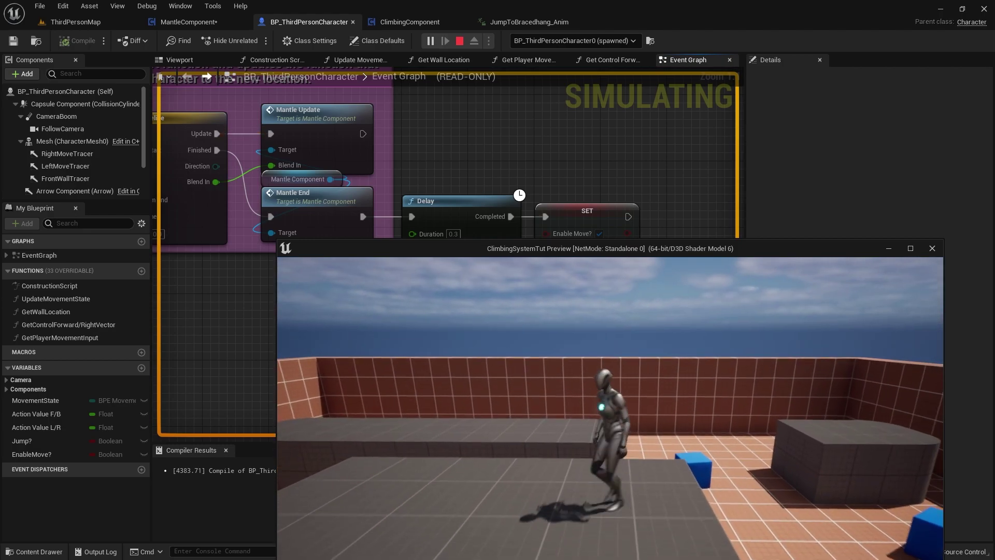
{"action": "key", "text": "Escape"}
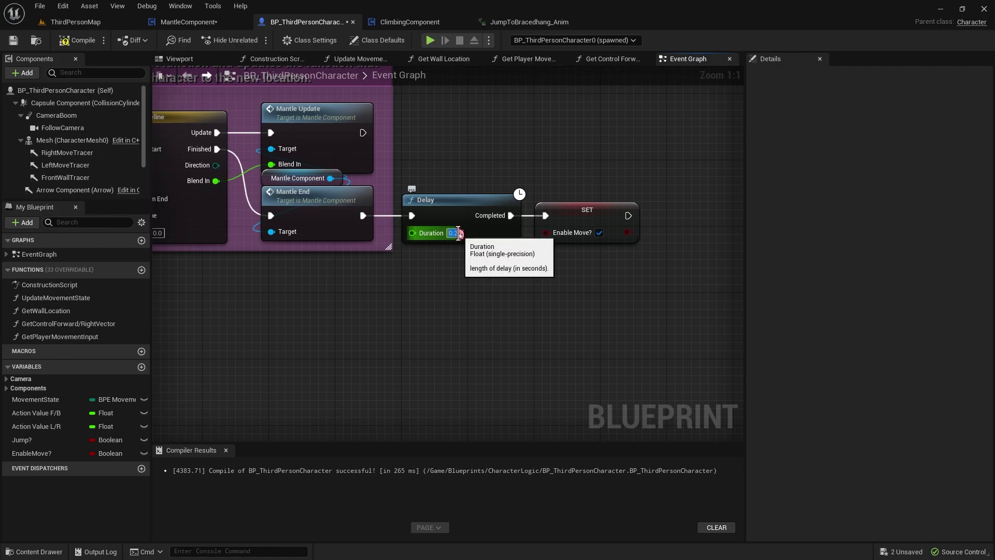
Commit the 0.2-second Mantle End Delay and test mantling the cylinder
{"action": "left_click", "coordinate": [456, 89]}
{"action": "left_click", "coordinate": [436, 41]}
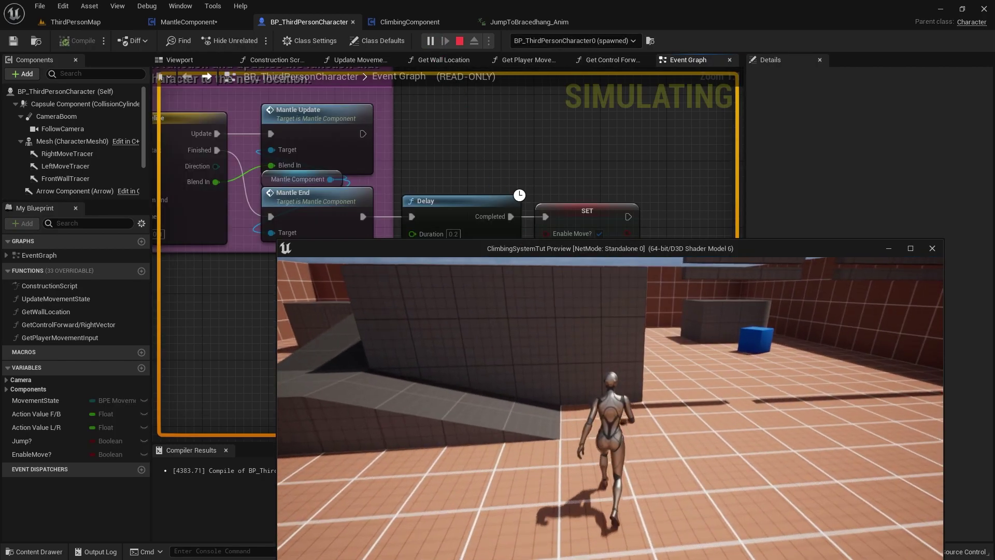
{"action": "key", "text": "w"}
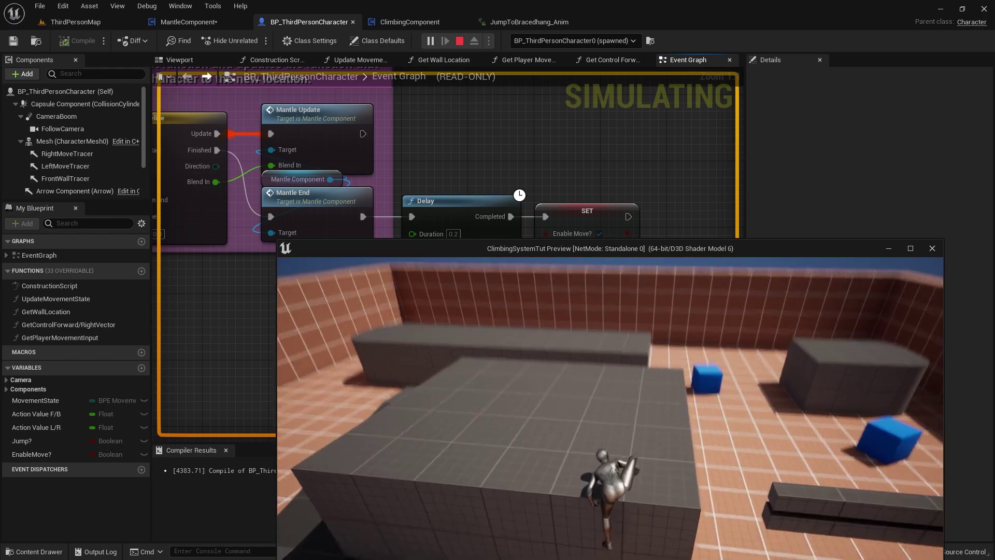
{"action": "key", "text": "w"}
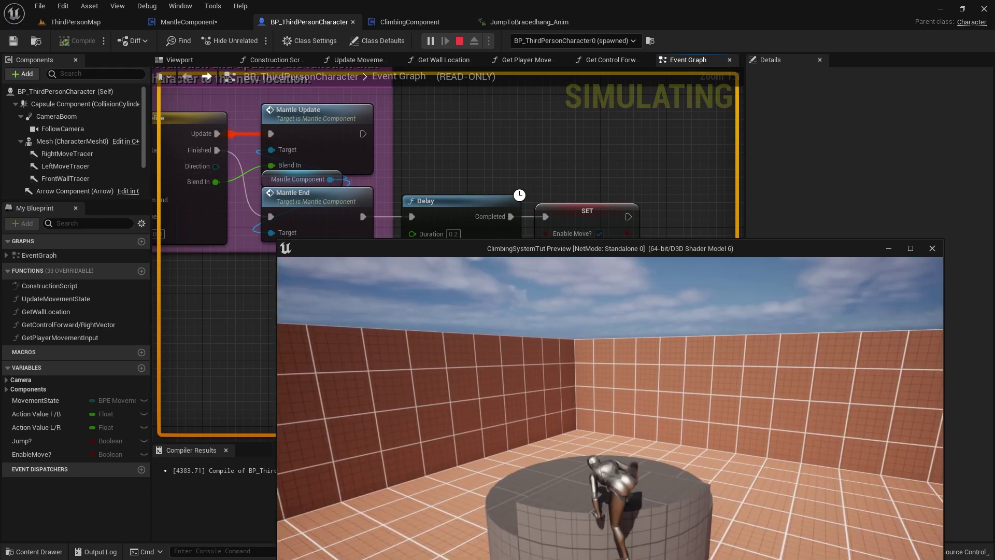
{"action": "key", "text": "w"}
{"action": "key", "text": "Escape"}
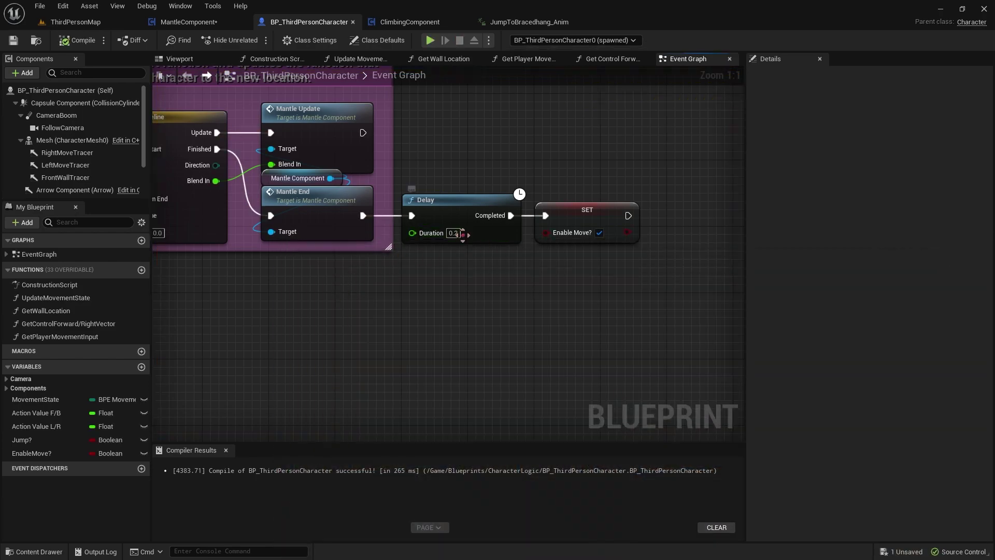
Inspect the Mantle End graph's Update Movement State and Climbing State nodes, and save
{"action": "double_click", "coordinate": [334, 210]}
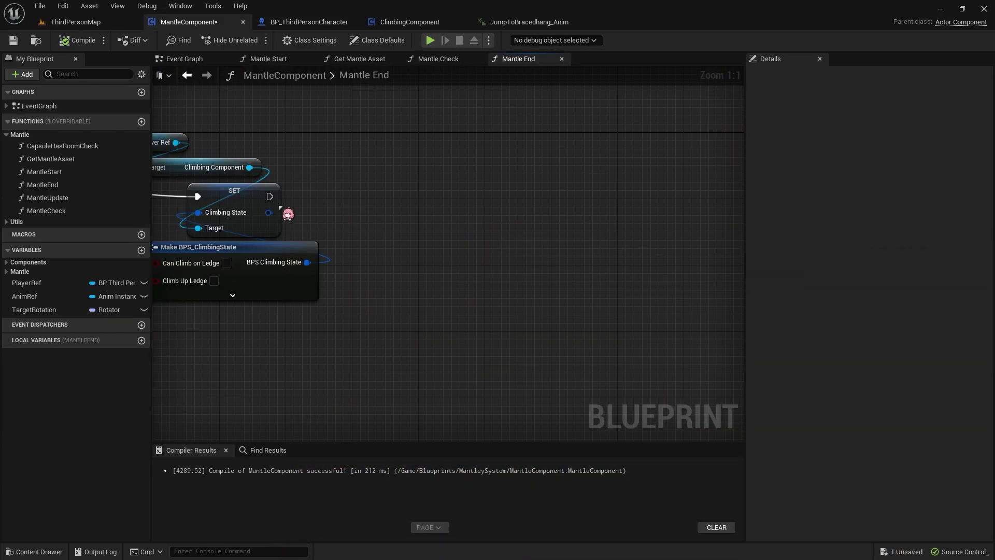
{"action": "right_click_drag", "start_coordinate": [288, 214], "coordinate": [562, 217]}
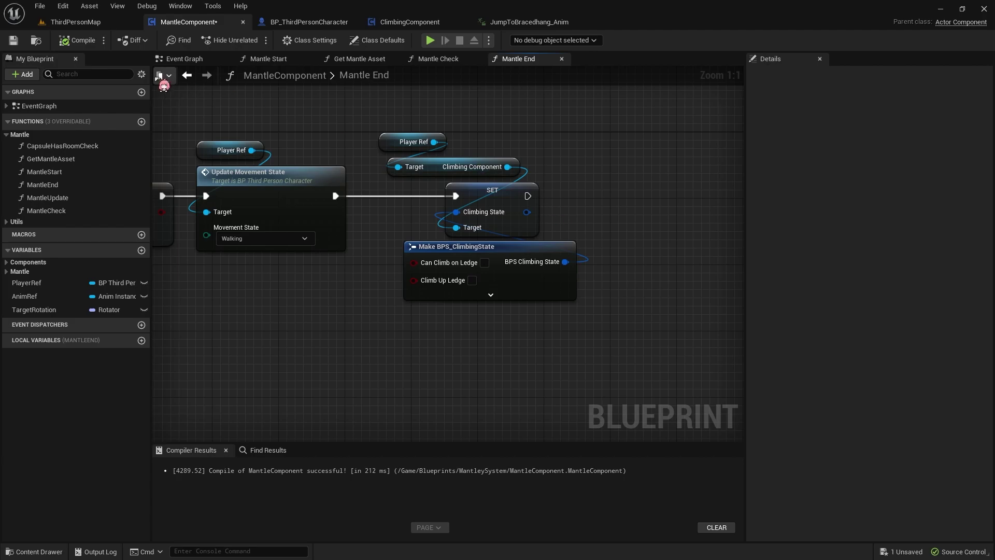
{"action": "key", "text": "ctrl+s"}
{"action": "right_click_drag", "start_coordinate": [478, 231], "coordinate": [219, 231]}
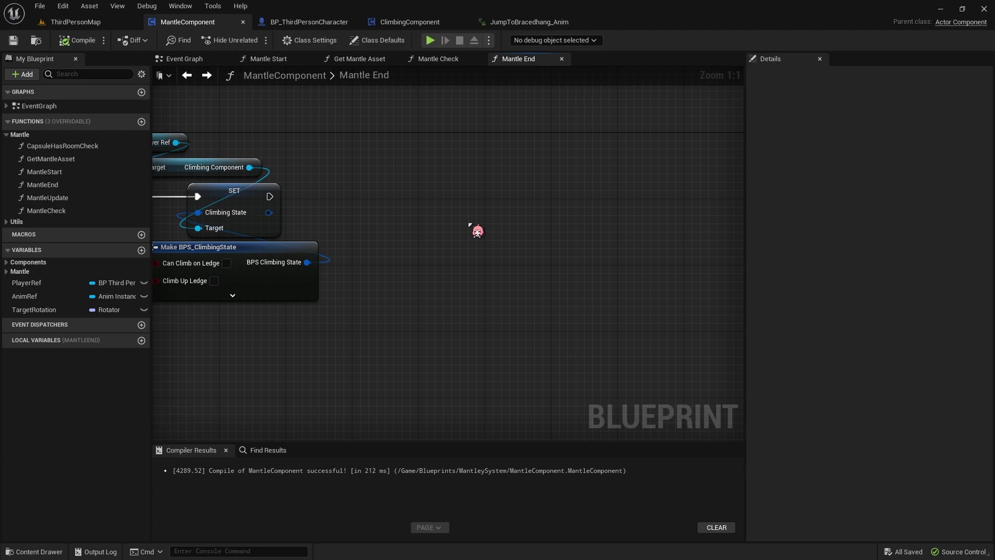
{"action": "right_click_drag", "start_coordinate": [402, 223], "coordinate": [689, 224]}
{"action": "scroll", "coordinate": [687, 224], "scroll_direction": "down", "scroll_amount": 2}
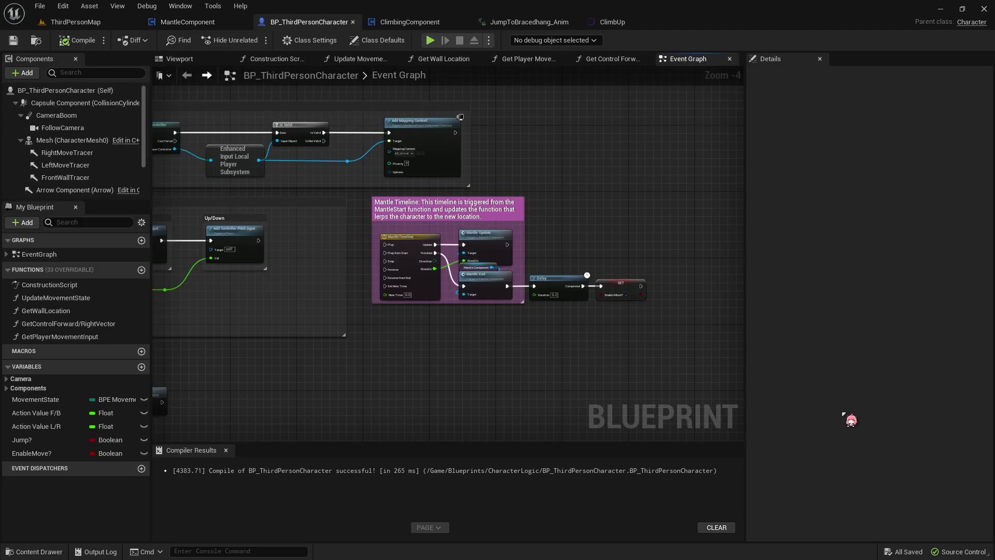
{"action": "left_click", "coordinate": [226, 22]}
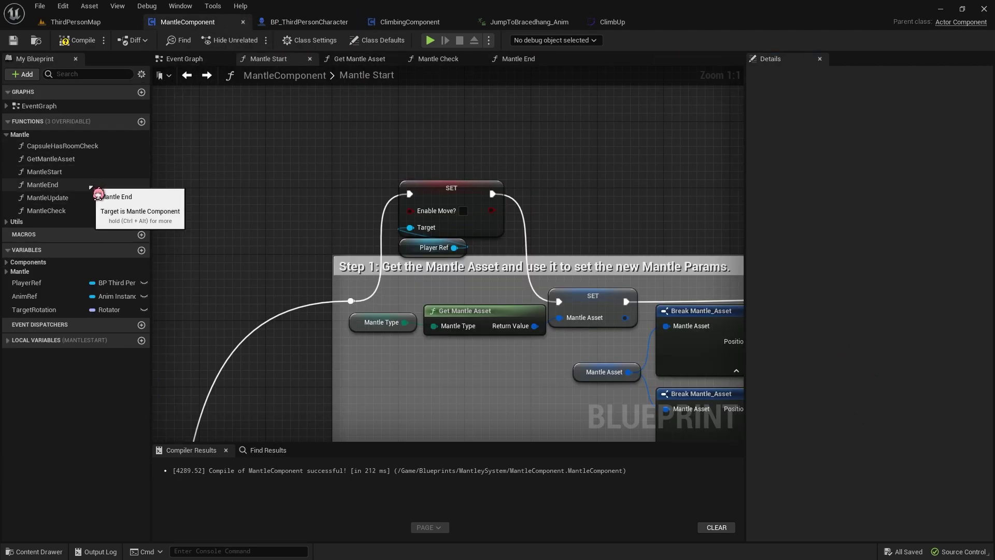
Remove the SET Enable Move? node and its Player Ref from Mantle Start
{"action": "double_click", "coordinate": [90, 211]}
{"action": "right_click_drag", "start_coordinate": [400, 292], "coordinate": [105, 272]}
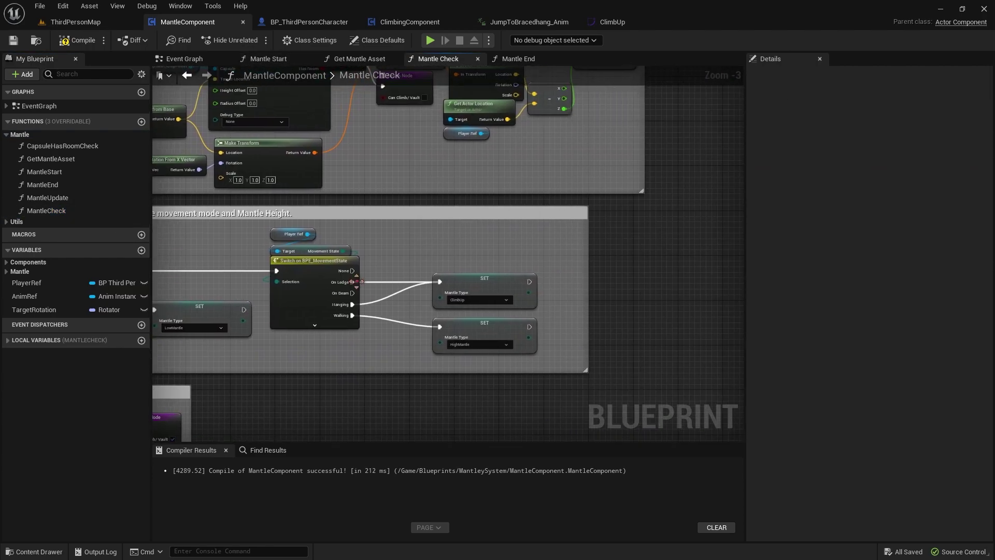
{"action": "scroll", "coordinate": [492, 321], "scroll_direction": "down", "scroll_amount": 3}
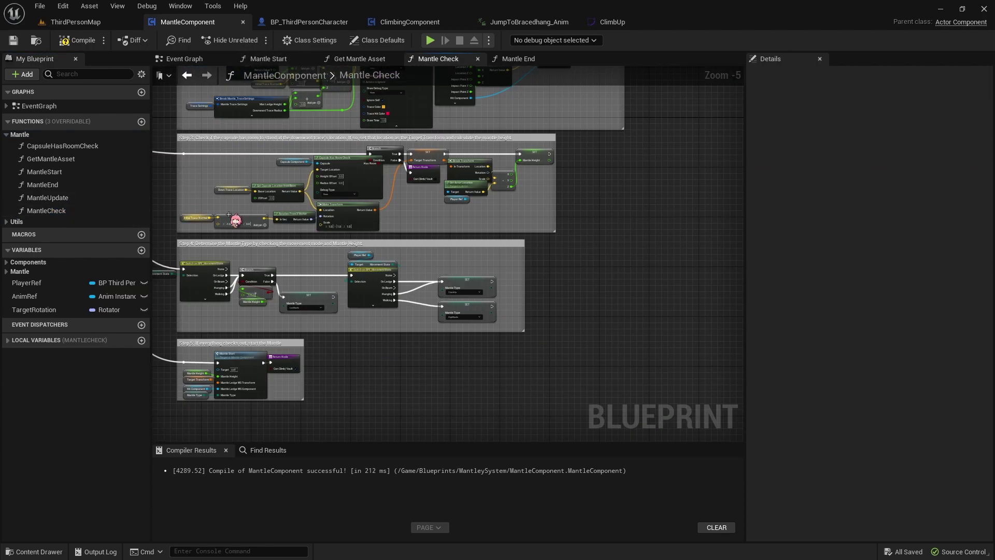
{"action": "scroll", "coordinate": [232, 222], "scroll_direction": "up", "scroll_amount": 2}
{"action": "scroll", "coordinate": [217, 207], "scroll_direction": "down", "scroll_amount": 1}
{"action": "double_click", "coordinate": [287, 374]}
{"action": "left_click", "coordinate": [466, 251]}
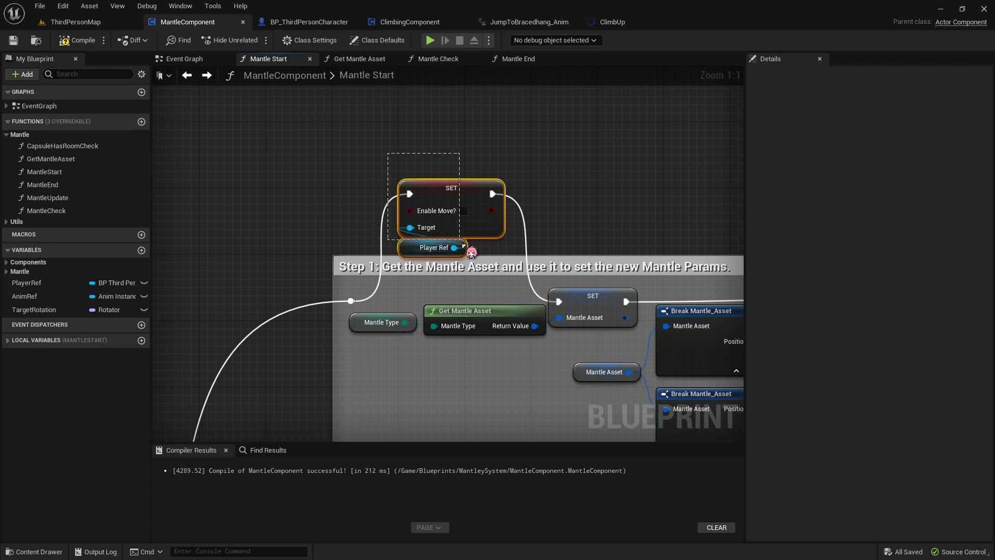
{"action": "key", "text": "Delete"}
Paste the Enable Move? nodes into Mantle Check, wired after the HighMantle SET
{"action": "key", "text": "ctrl+Tab"}
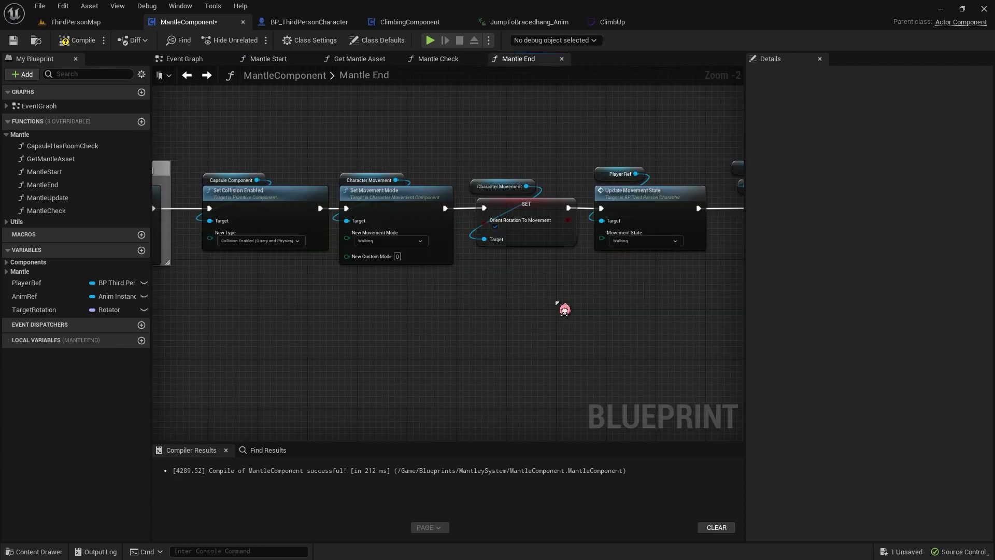
{"action": "key", "text": "ctrl+Tab"}
{"action": "scroll", "coordinate": [588, 338], "scroll_direction": "up", "scroll_amount": 3}
{"action": "scroll", "coordinate": [540, 284], "scroll_direction": "up", "scroll_amount": 2}
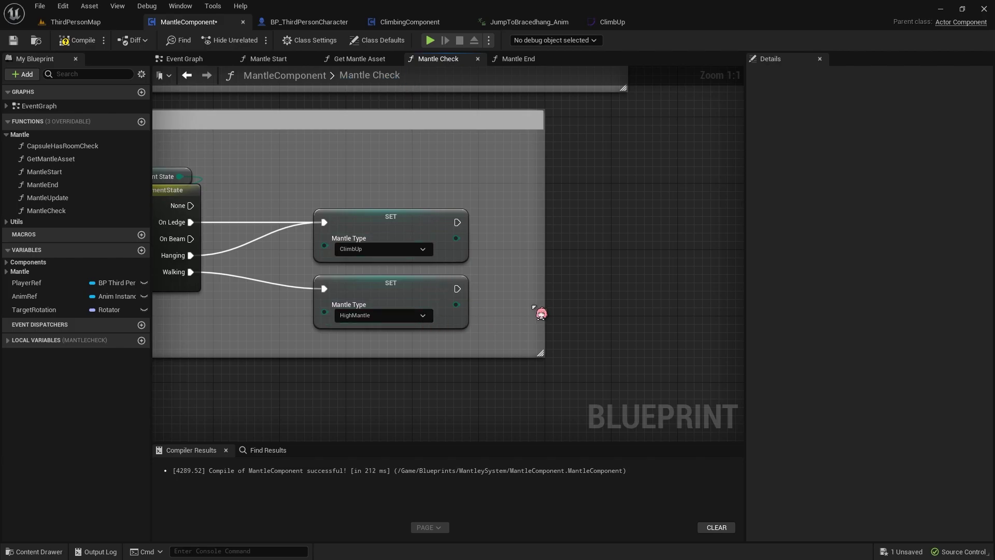
{"action": "key", "text": "ctrl+v"}
{"action": "mouse_move", "coordinate": [457, 288]}
{"action": "left_mouse_down"}
{"action": "mouse_move", "coordinate": [536, 288]}
{"action": "mouse_move", "coordinate": [513, 304]}
{"action": "left_mouse_up"}
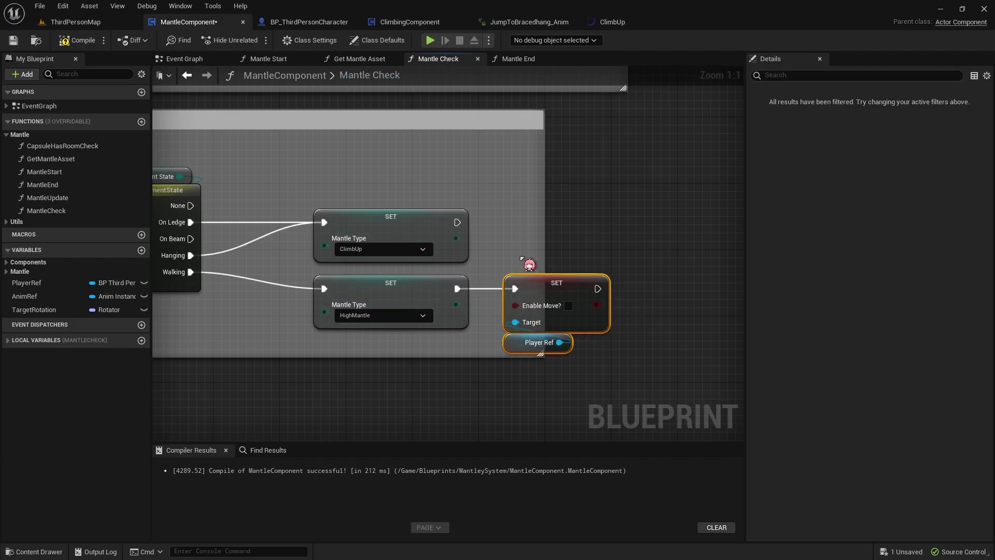
{"action": "left_click", "coordinate": [529, 264]}
Compile and save the MantleComponent blueprint
{"action": "left_click", "coordinate": [77, 40]}
{"action": "left_click", "coordinate": [13, 40]}
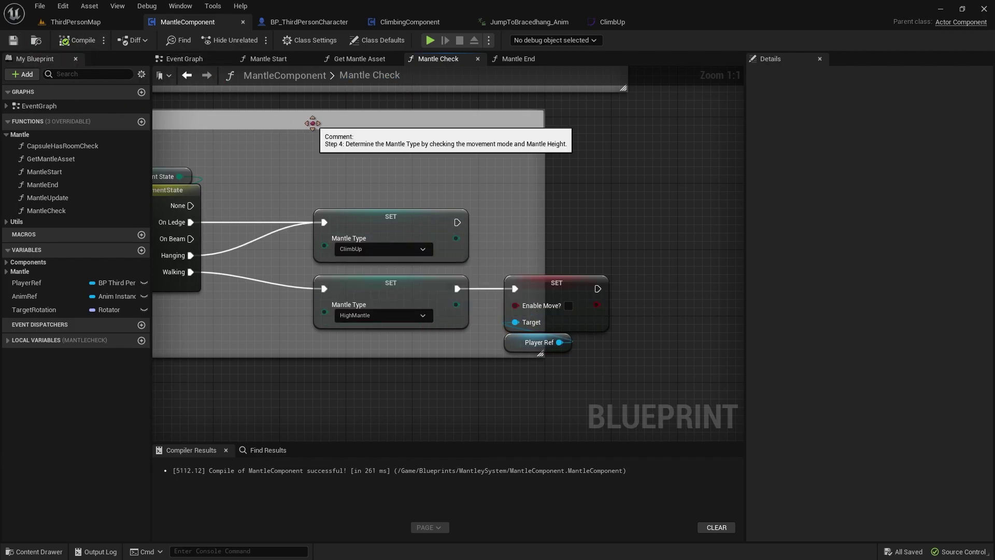
{"action": "left_click", "coordinate": [328, 23]}
{"action": "scroll", "coordinate": [588, 266], "scroll_direction": "up", "scroll_amount": 3}
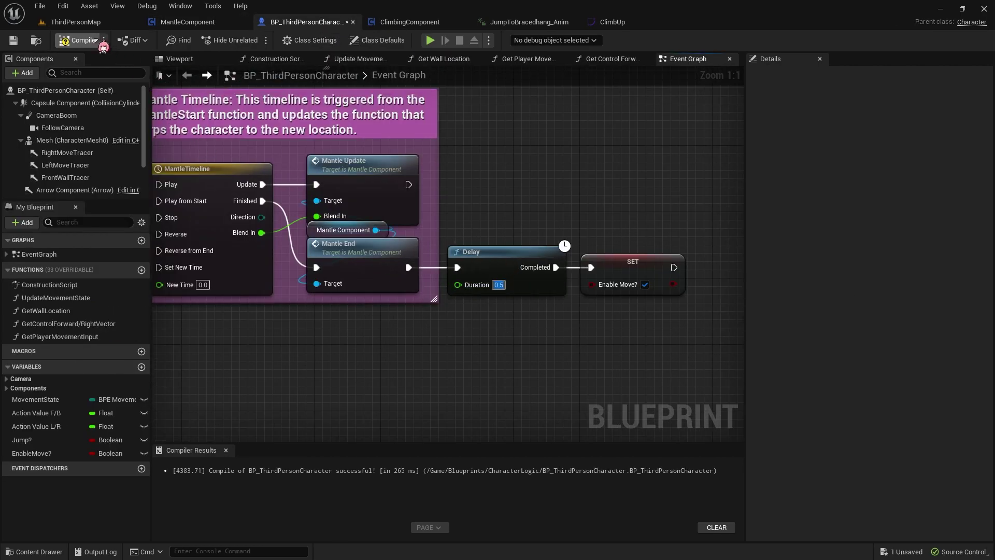
Compile and save BP_ThirdPersonCharacter and open its collapsed Movement graph
{"action": "left_click", "coordinate": [77, 40]}
{"action": "left_click", "coordinate": [13, 39]}
{"action": "scroll", "coordinate": [167, 99], "scroll_direction": "down", "scroll_amount": 5}
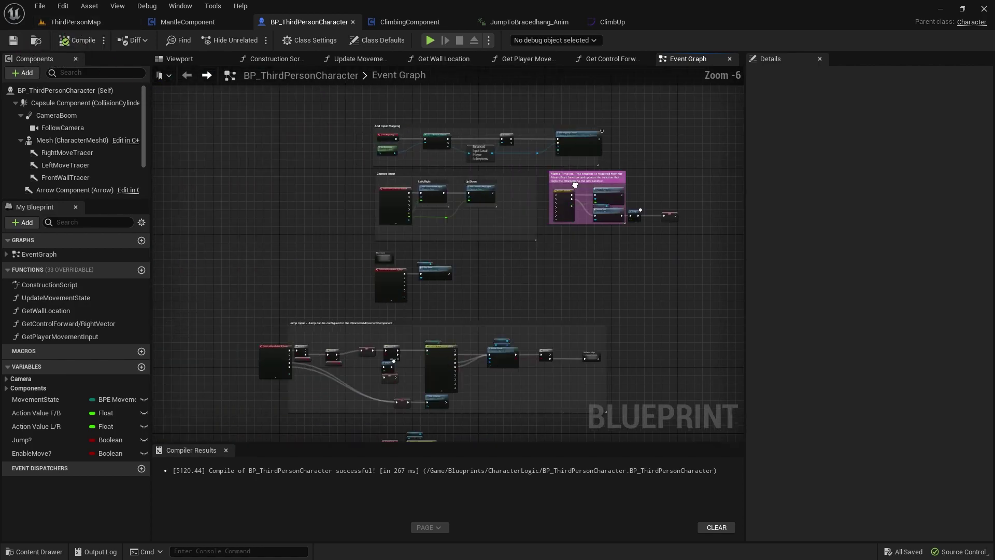
{"action": "scroll", "coordinate": [332, 228], "scroll_direction": "up", "scroll_amount": 5}
{"action": "double_click", "coordinate": [332, 228]}
{"action": "scroll", "coordinate": [297, 128], "scroll_direction": "up", "scroll_amount": 4}
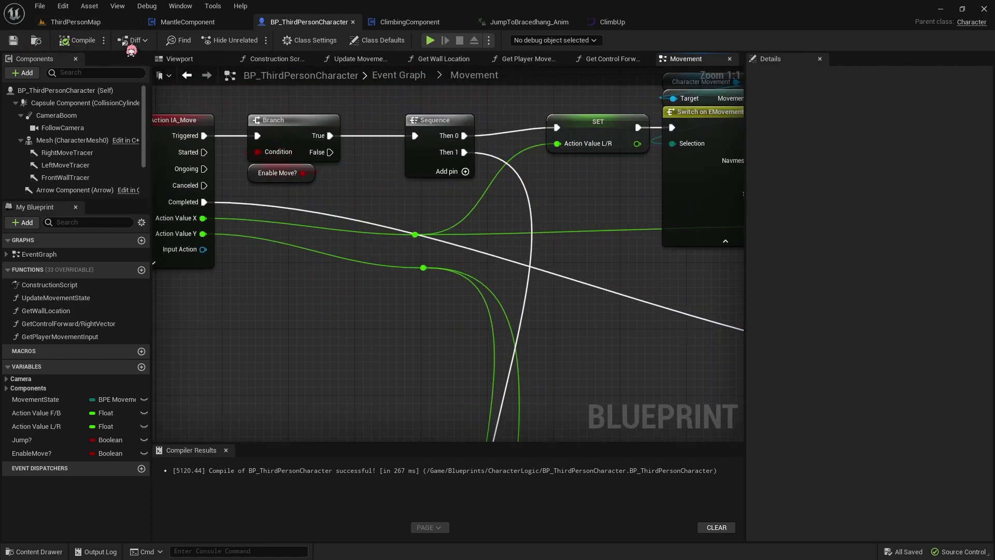
Play-test twice, mantling onto the cylinder and running off
{"action": "left_click", "coordinate": [93, 21]}
{"action": "left_click", "coordinate": [228, 40]}
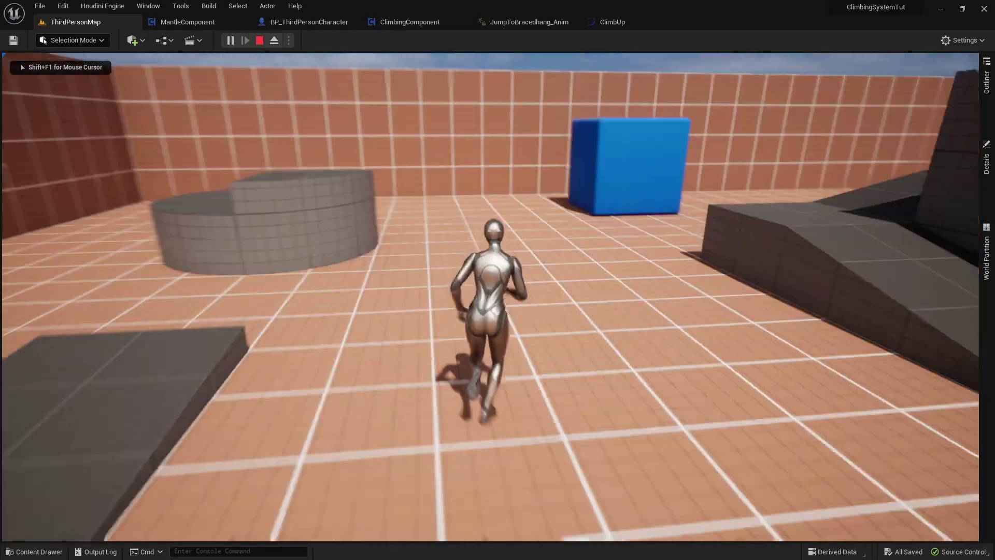
{"action": "key", "text": "space"}
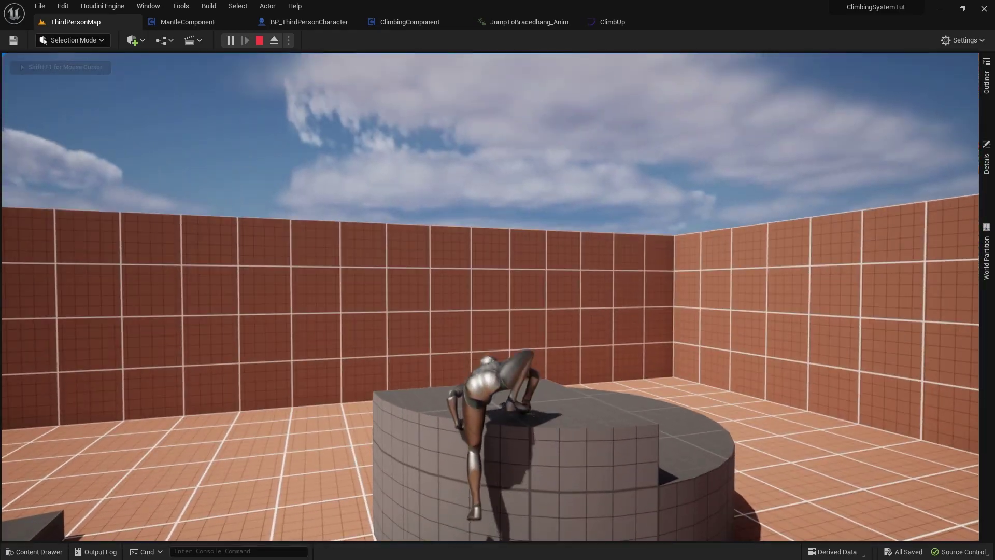
{"action": "key", "text": "w"}
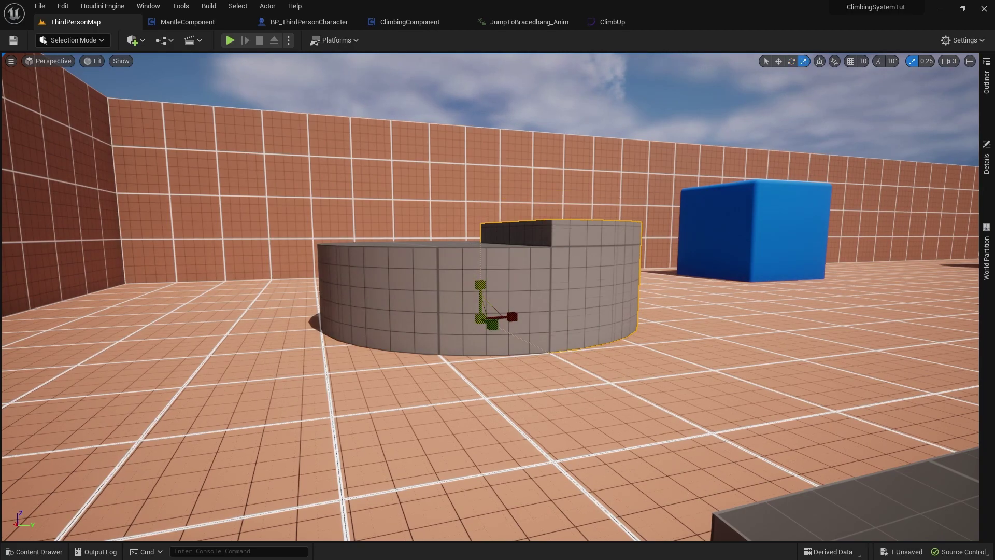
{"action": "left_click", "coordinate": [229, 40]}
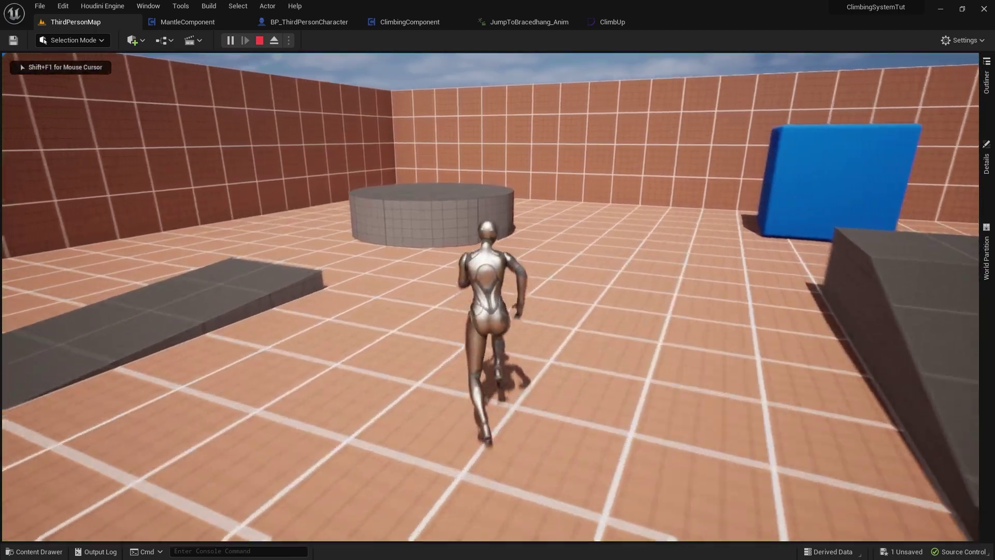
{"action": "key", "text": "w"}
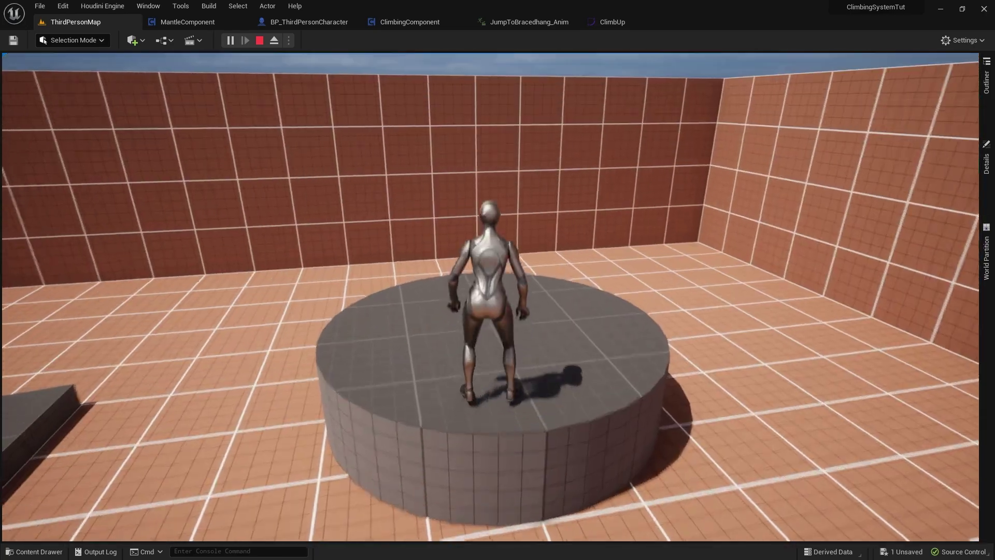
{"action": "key", "text": "Escape"}
Wire the left node's exec output through reroute points into SET Enable Move?
{"action": "left_click", "coordinate": [187, 22]}
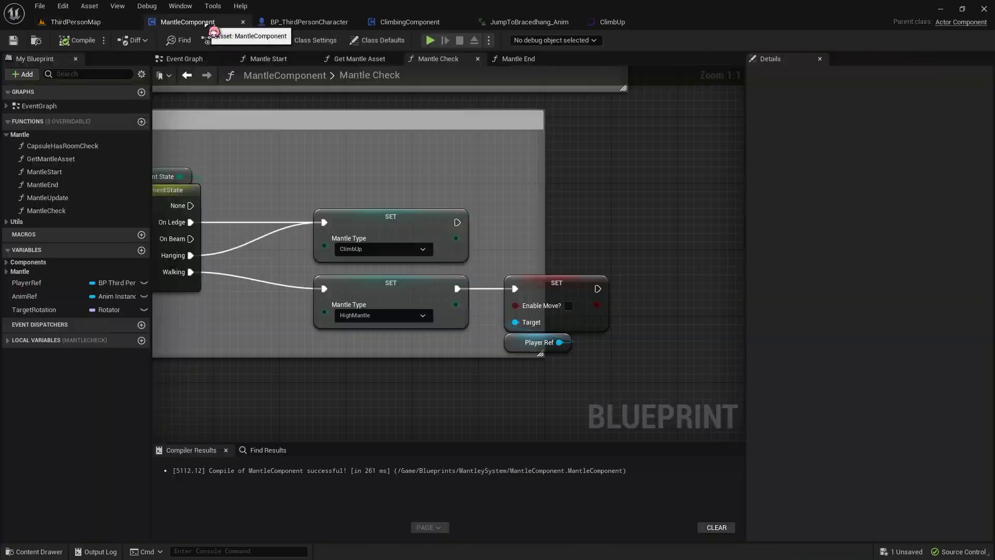
{"action": "left_click_drag", "start_coordinate": [240, 191], "coordinate": [481, 283]}
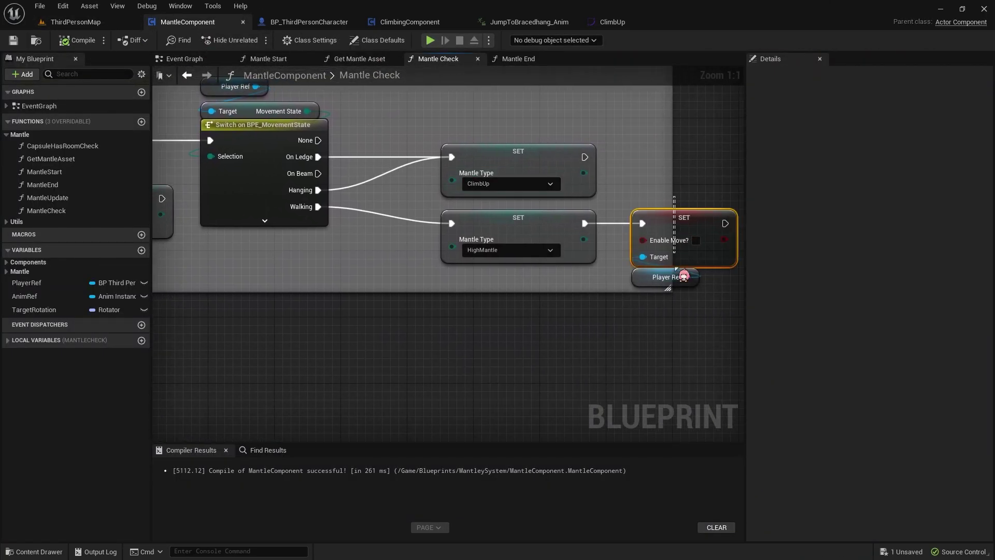
{"action": "left_click_drag", "start_coordinate": [162, 199], "coordinate": [289, 263]}
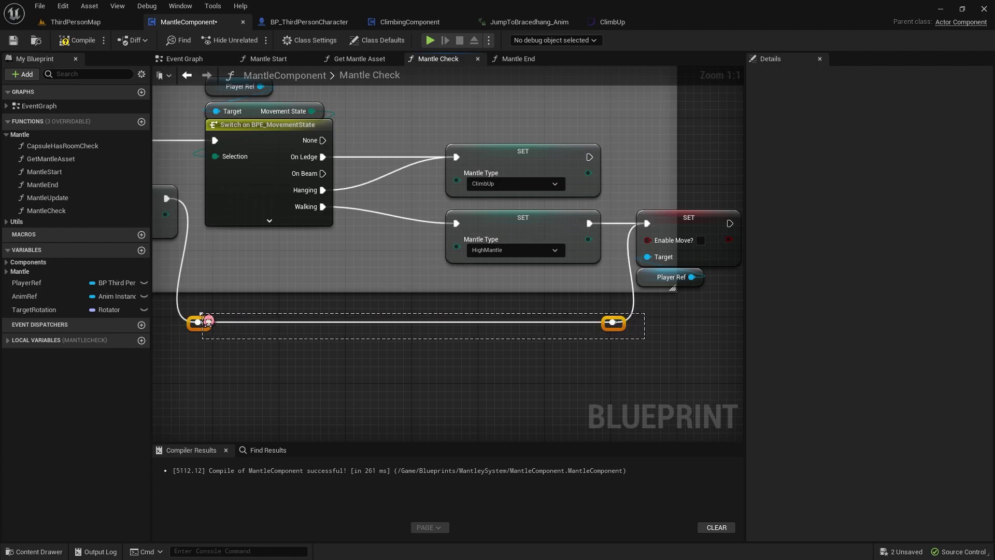
Play ThirdPersonMap in-editor, mantle onto the round platform twice, then walk to a block
{"action": "left_click", "coordinate": [78, 22]}
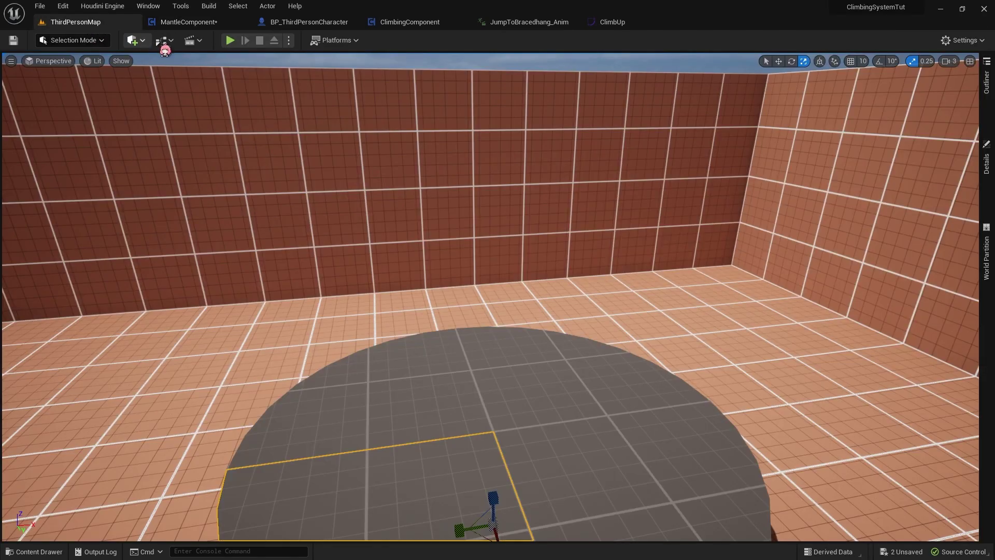
{"action": "left_click", "coordinate": [232, 45]}
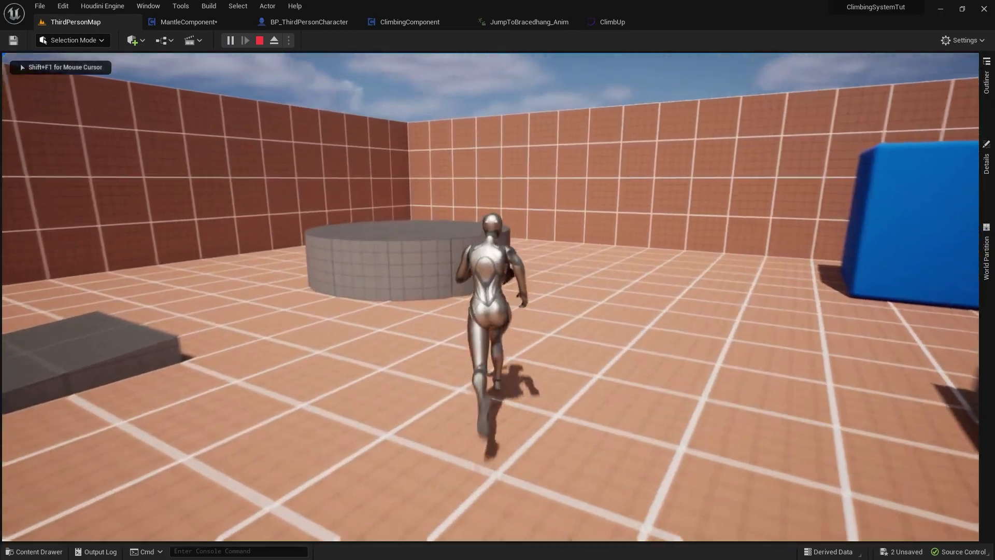
{"action": "key", "text": "space"}
{"action": "key", "text": "w"}
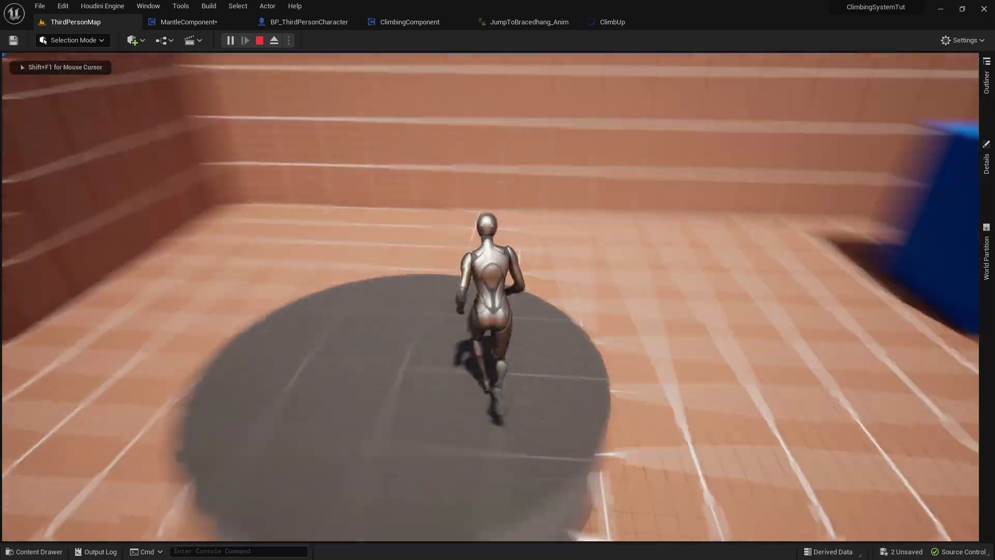
{"action": "key", "text": "space"}
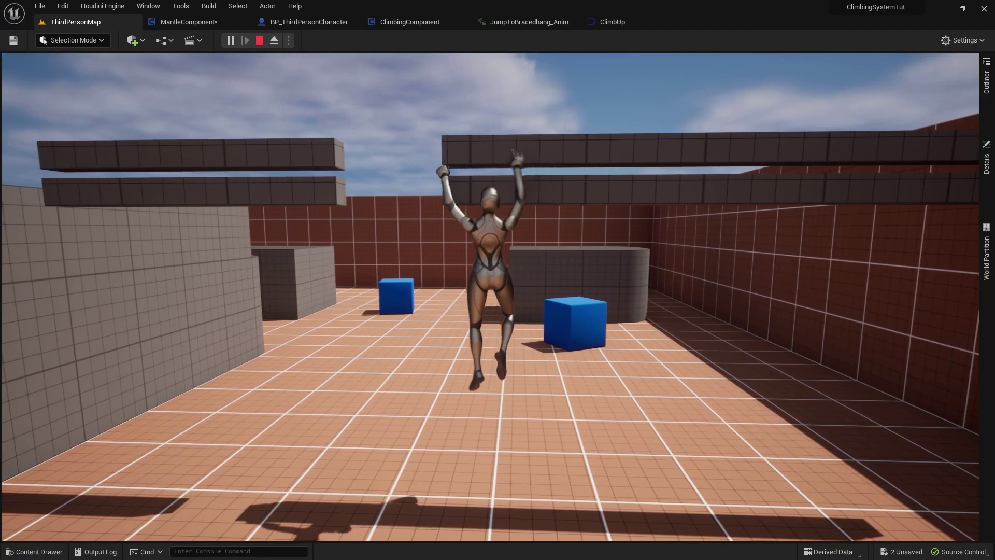
{"action": "key", "text": "w"}
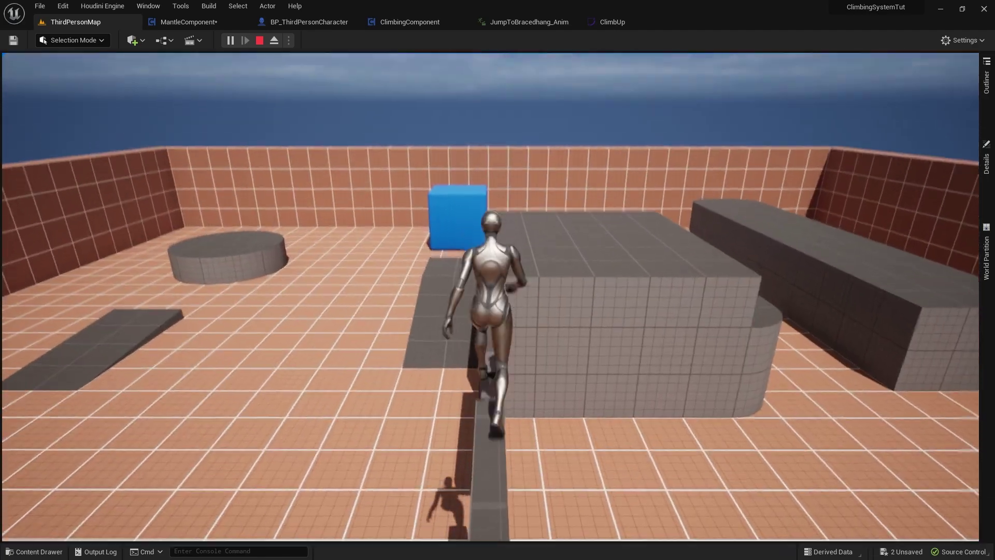